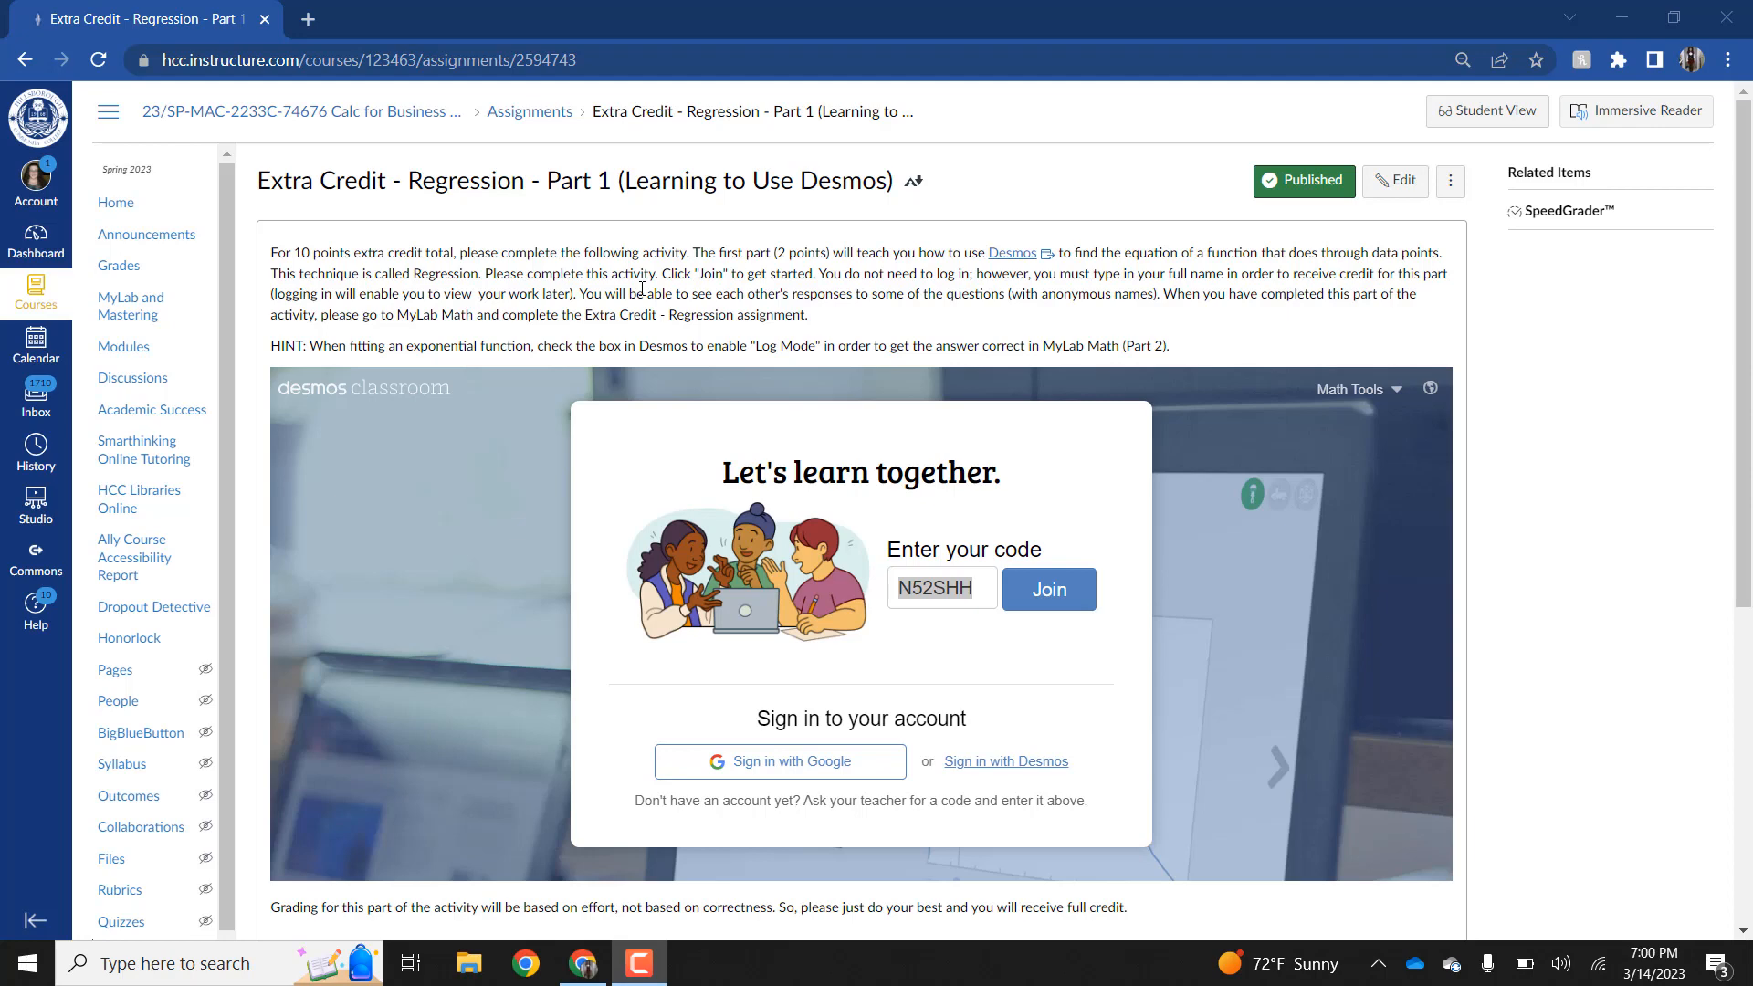
# Step: Join the embedded Regression Activity without signing in, entering the student's name to begin
pyautogui.click(1067, 599)
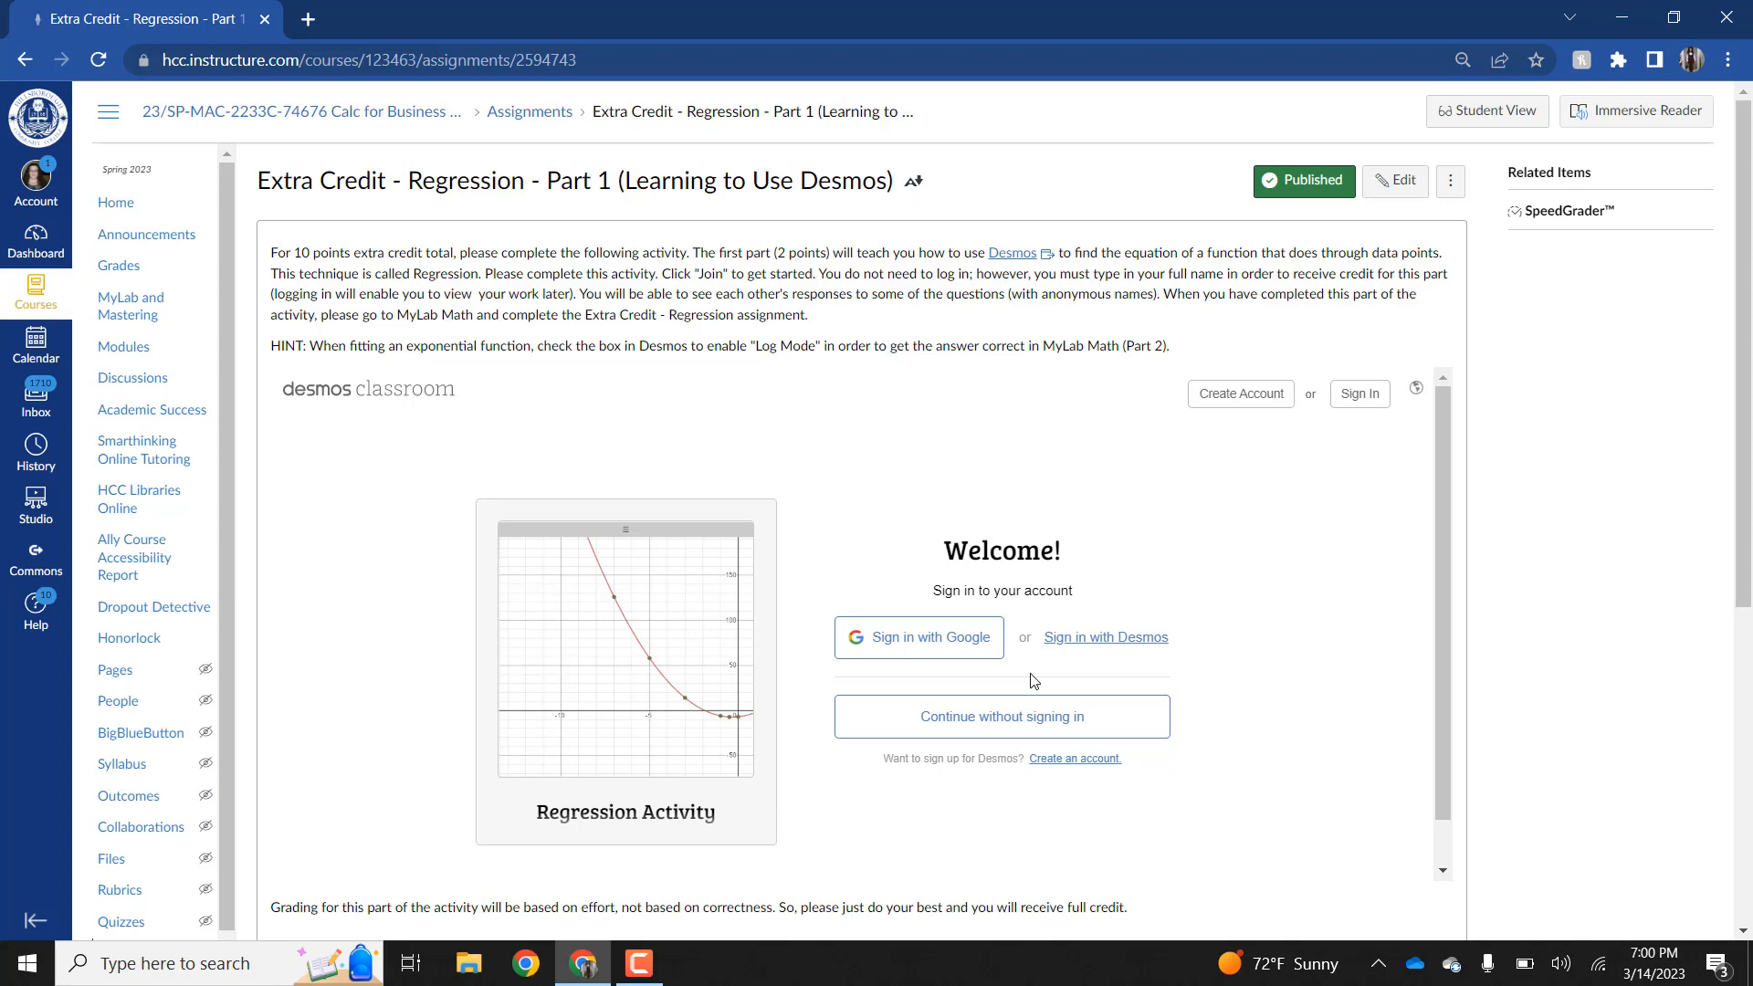
pyautogui.click(1038, 729)
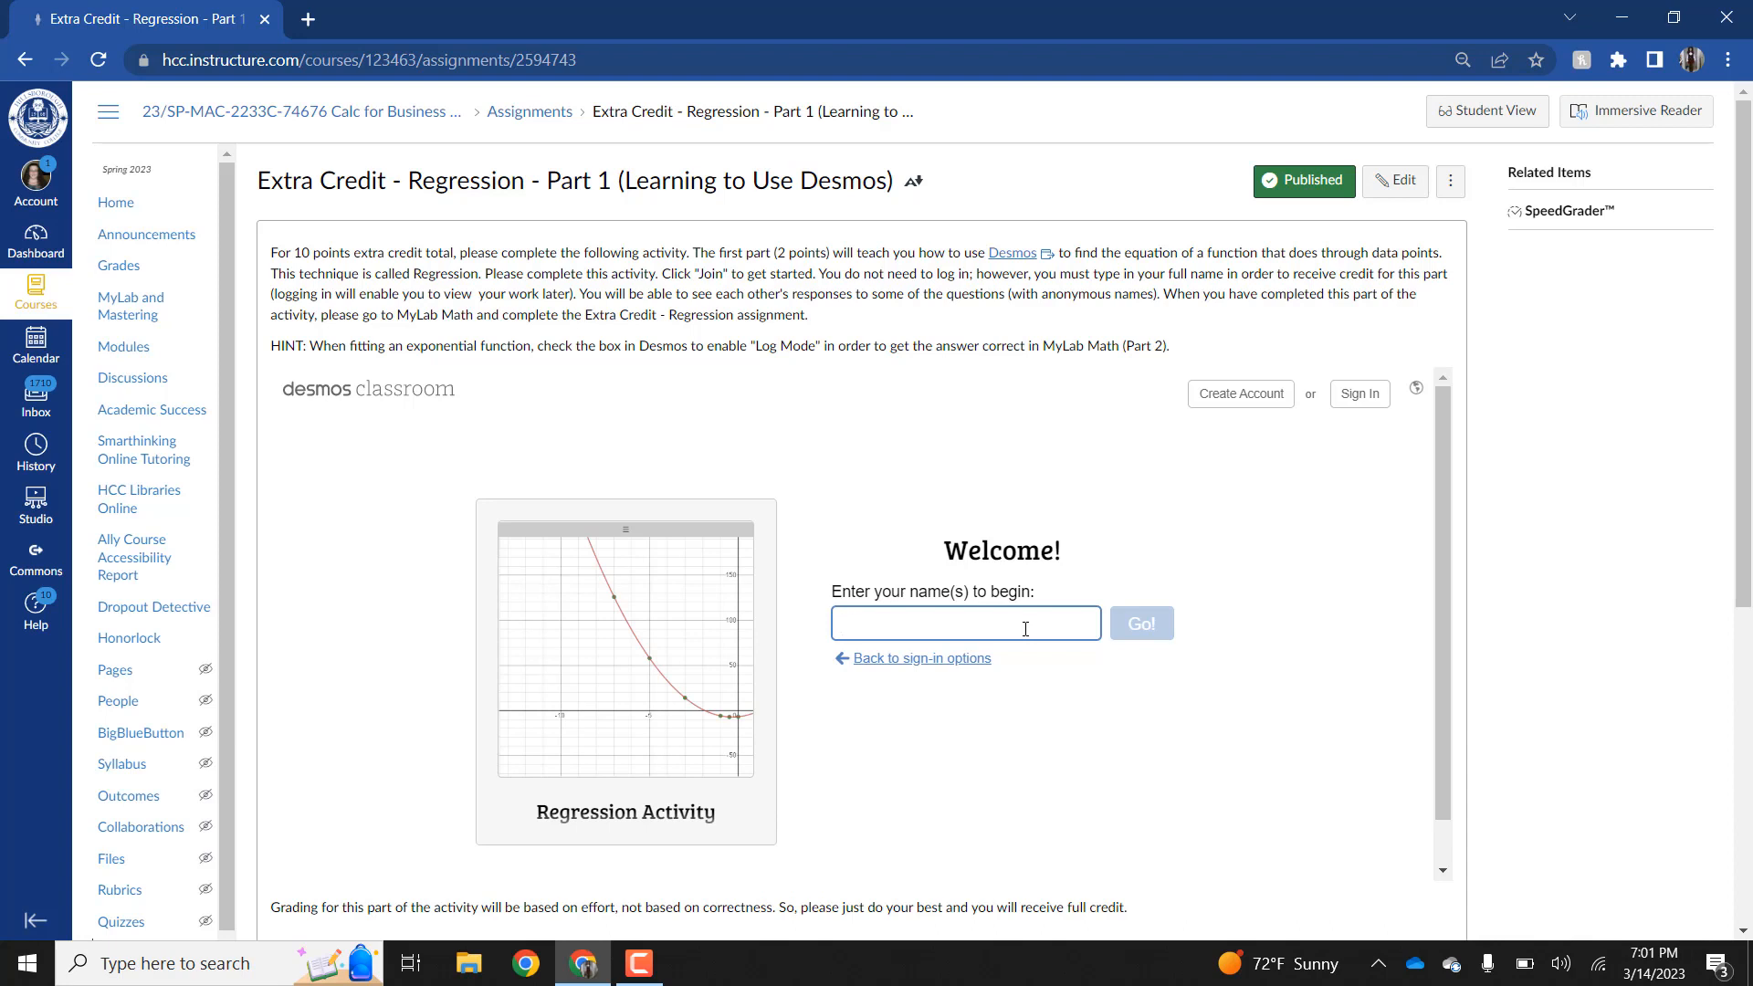
pyautogui.write('Test Stuen')
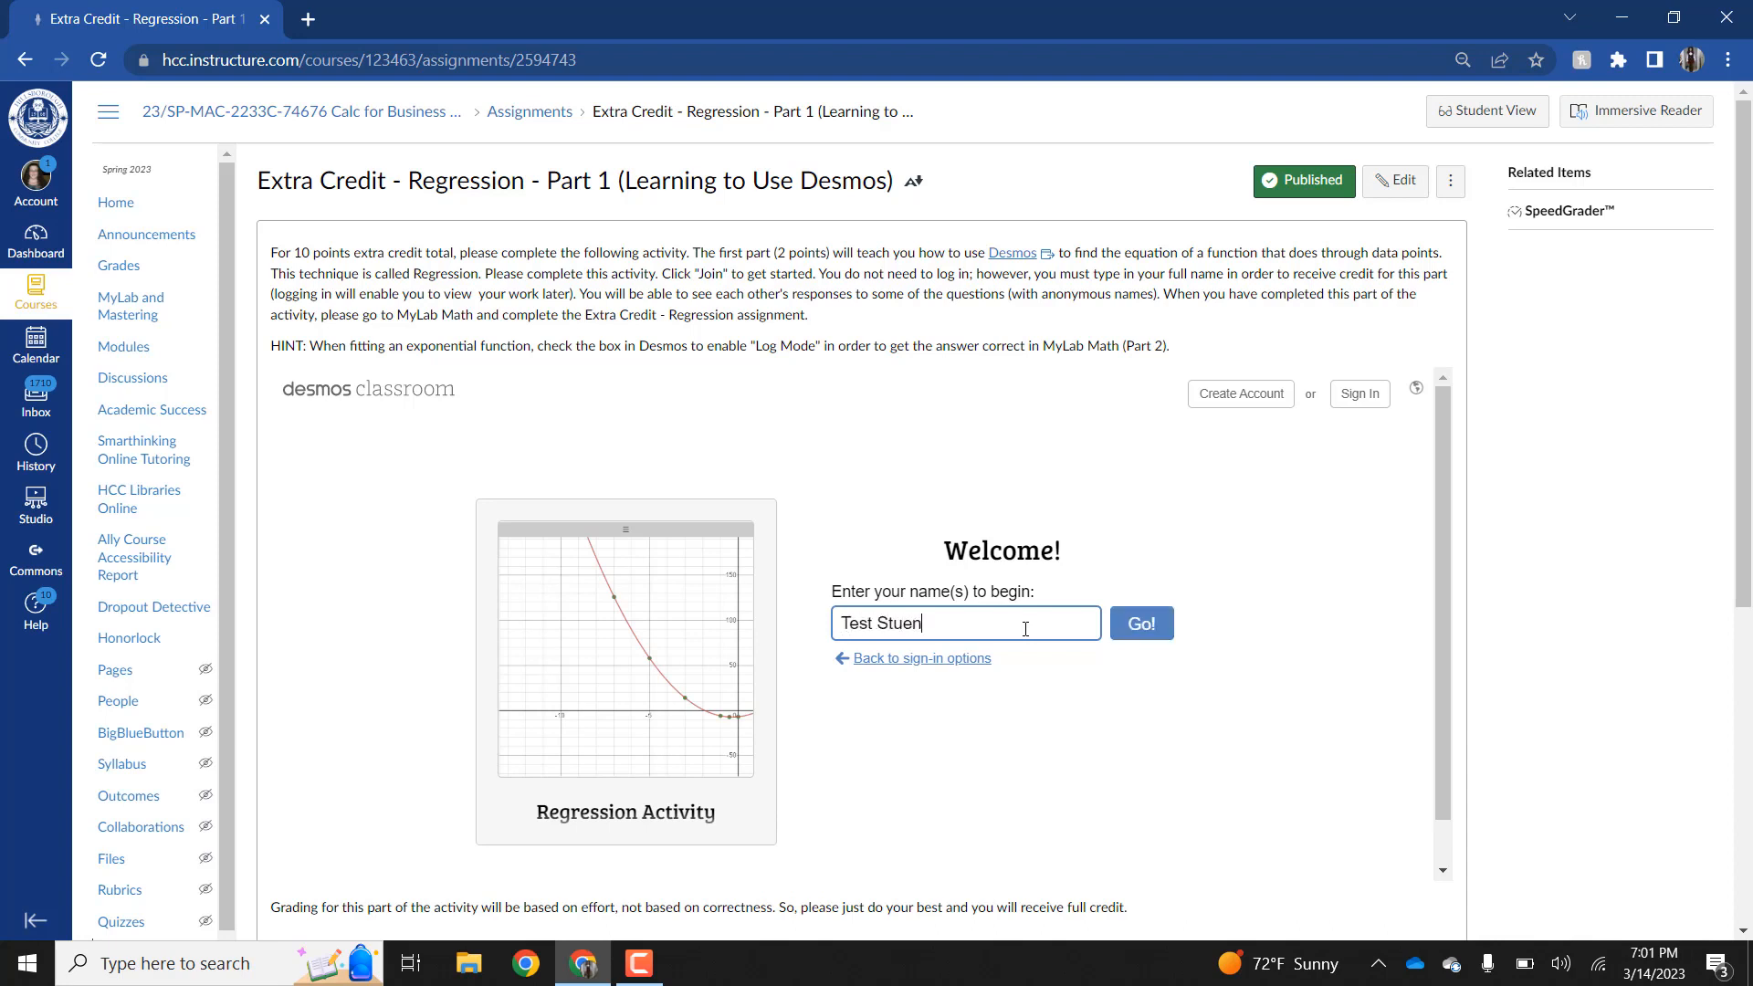
pyautogui.press('BackSpace')
pyautogui.press('BackSpace')
pyautogui.write('dent')
pyautogui.click(1149, 630)
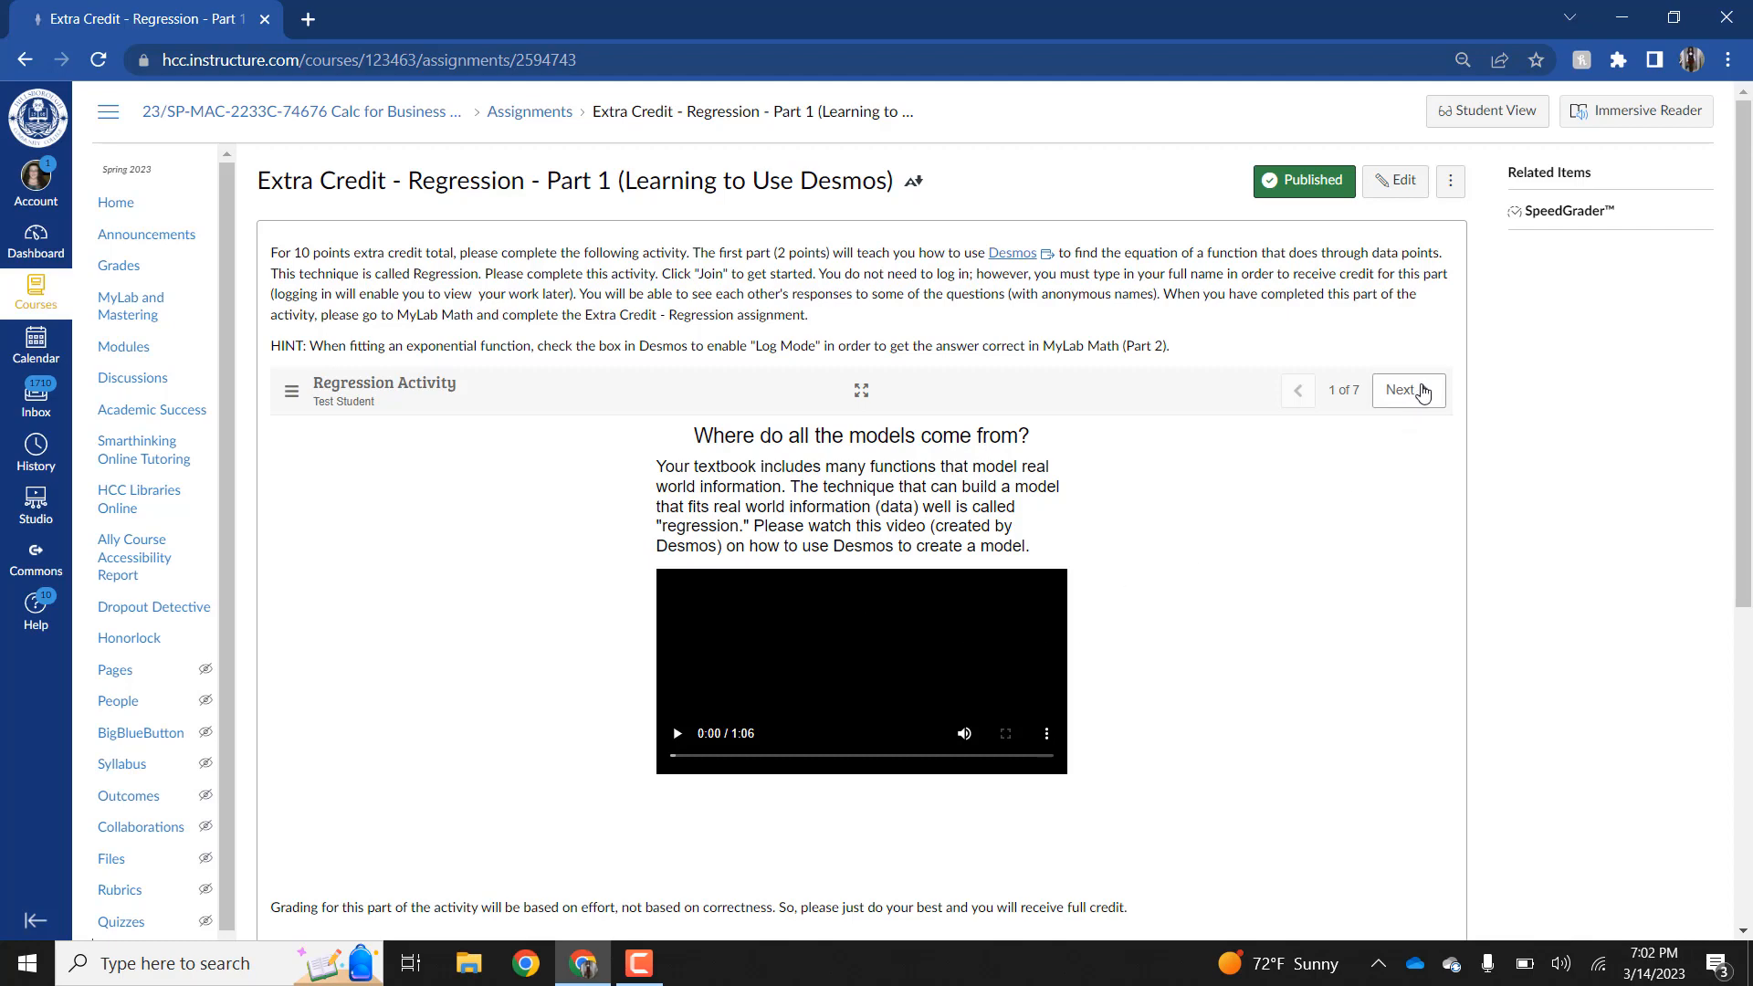
# Step: Advance to the model-choice question and submit Quadratic as the type that fits the plotted data
pyautogui.click(1421, 391)
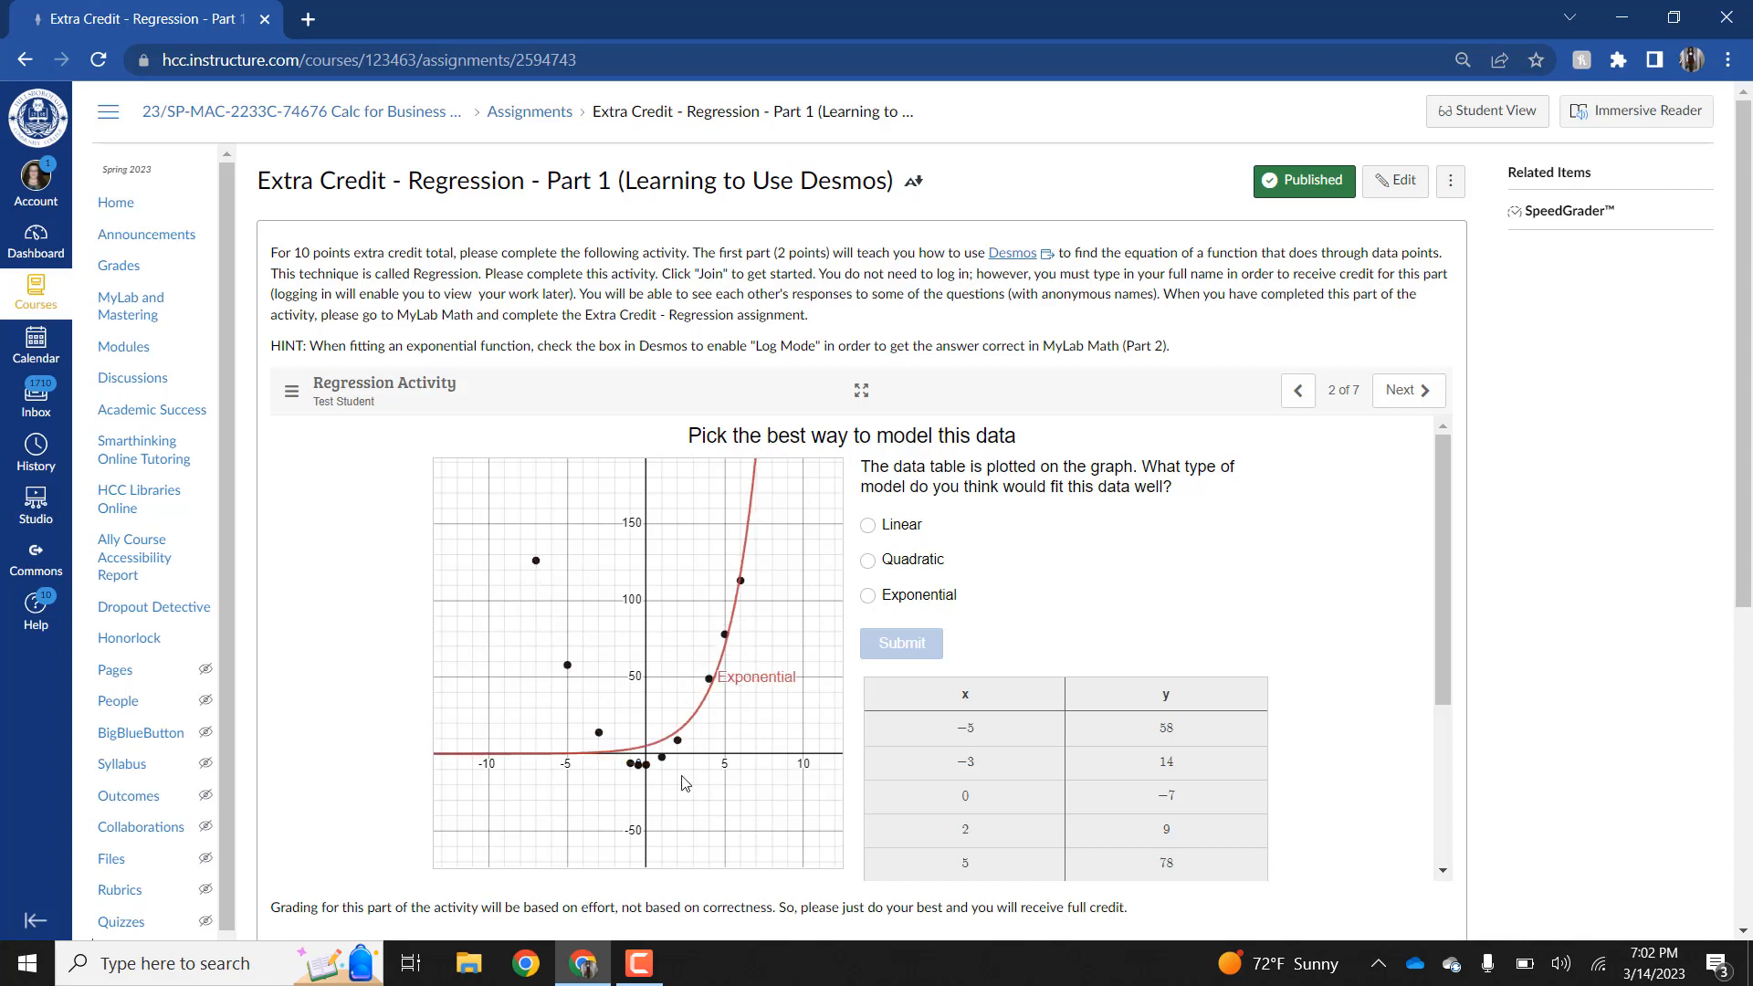
pyautogui.click(868, 562)
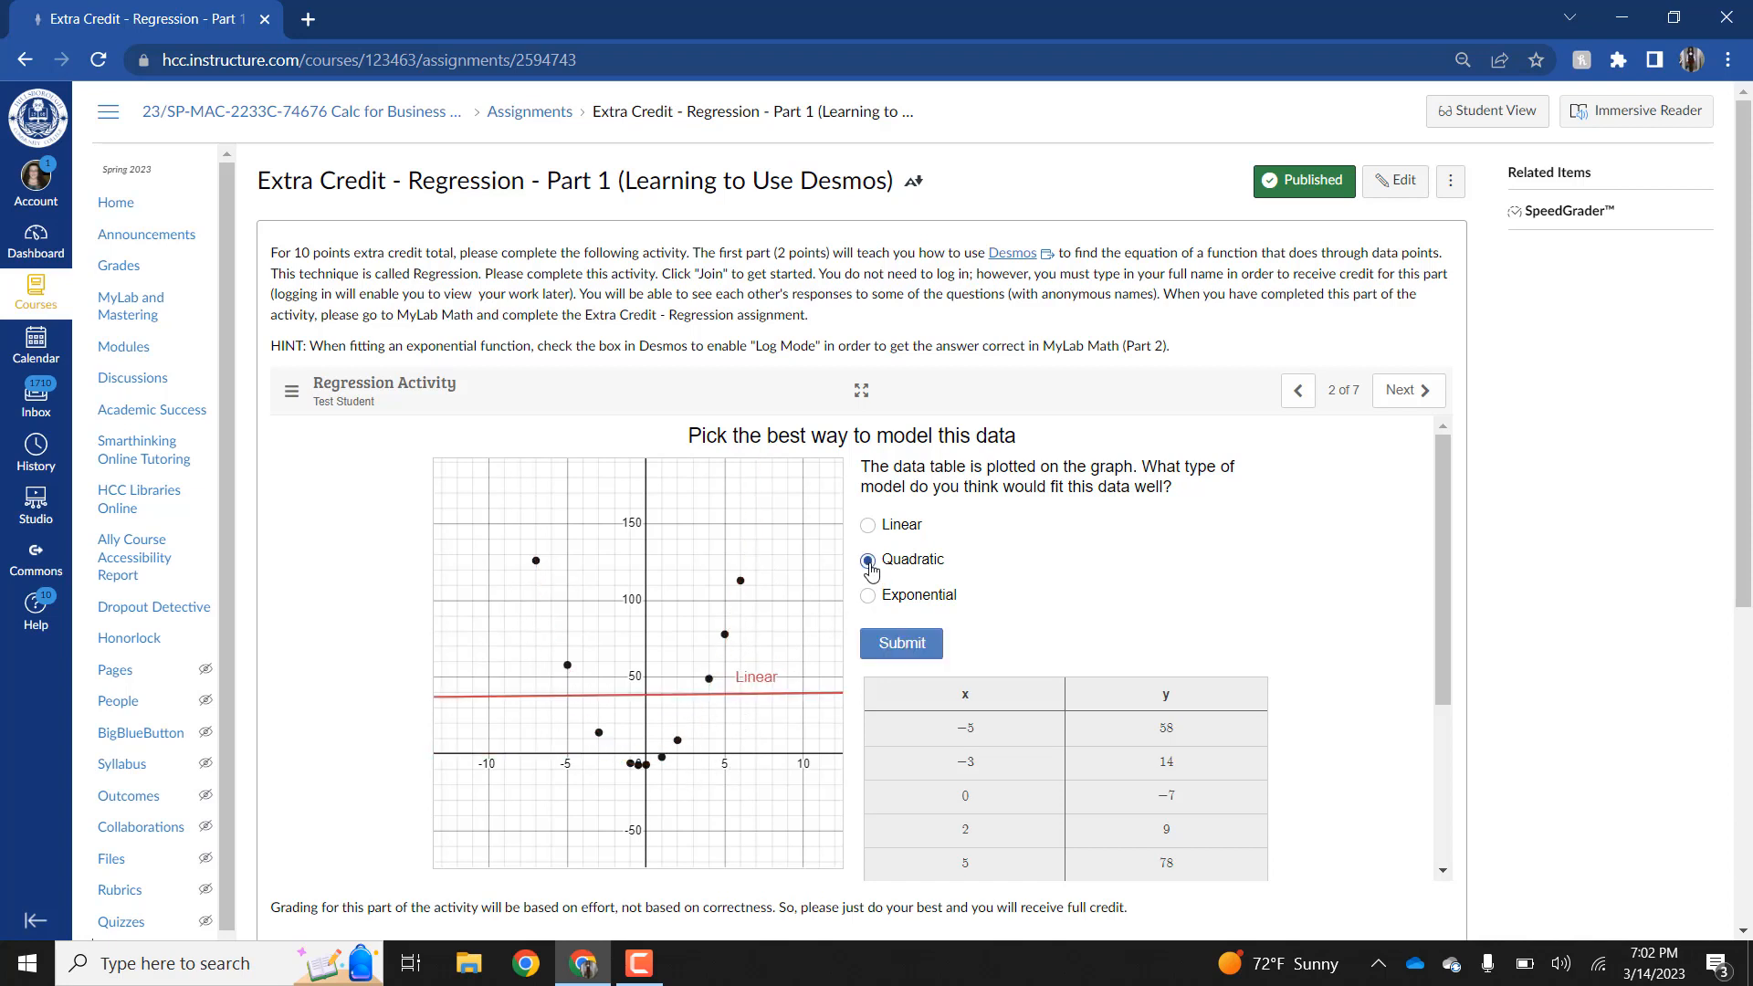
pyautogui.click(927, 646)
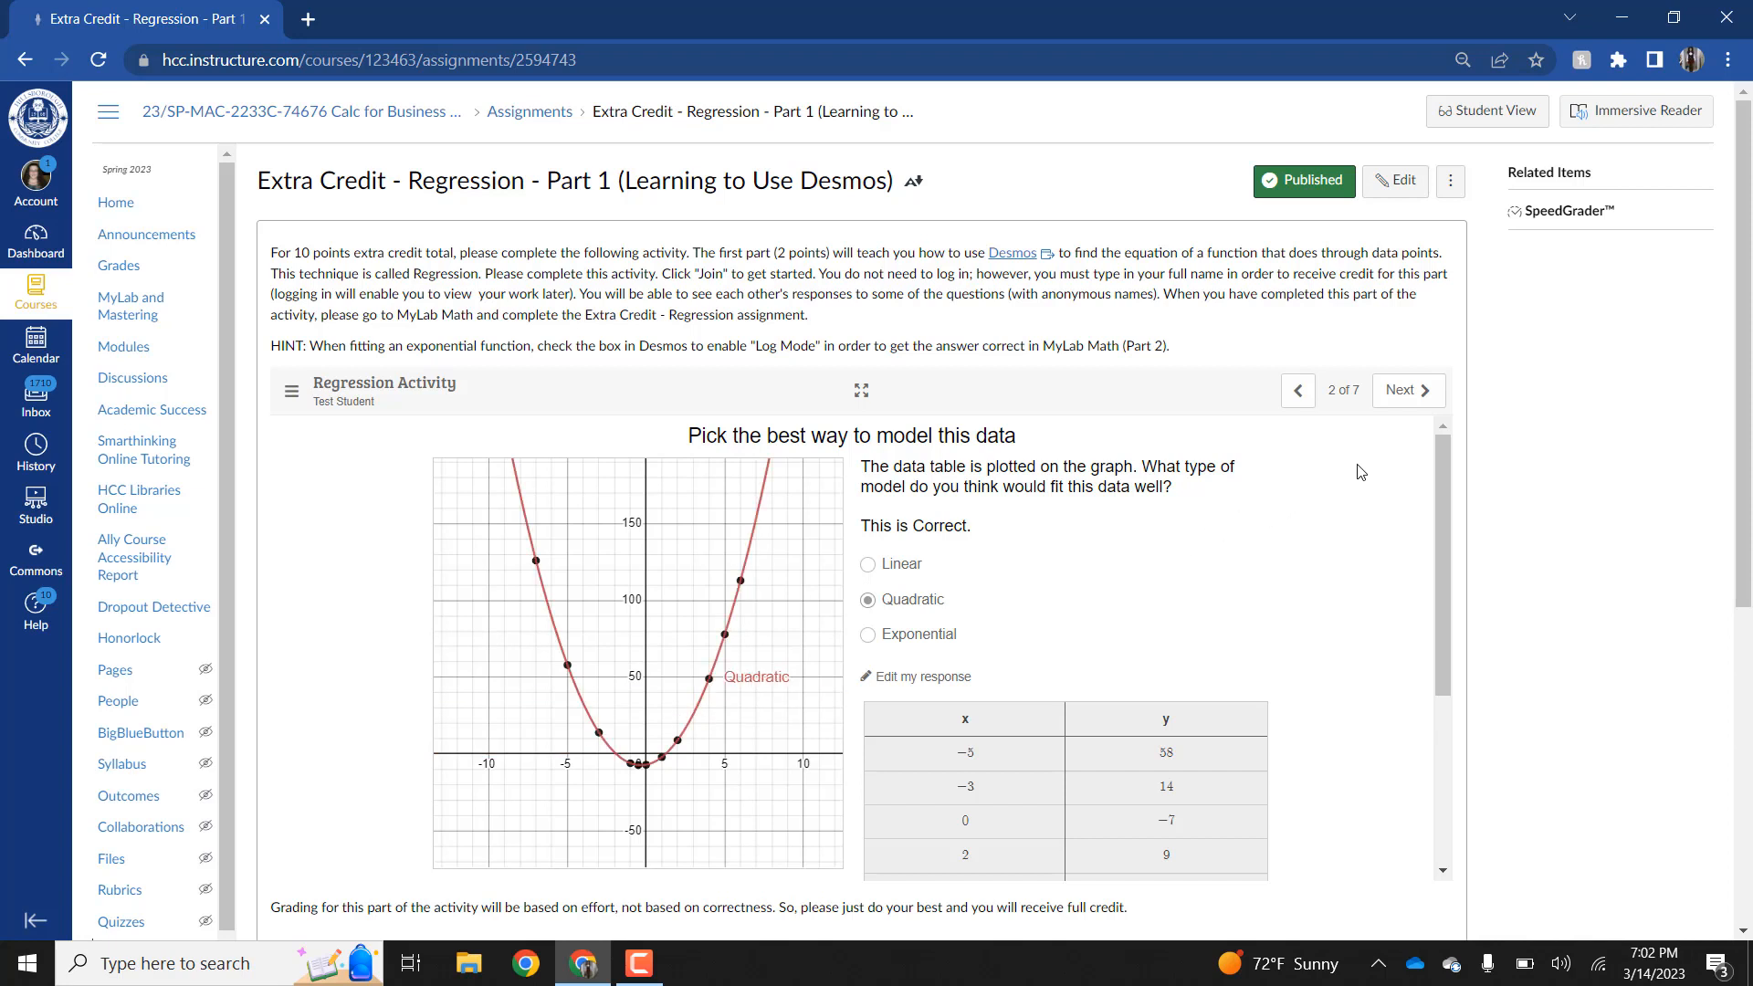
# Step: Advance to the quadratic equation question and enter y=3x^2+2x-7 as the model
pyautogui.click(1403, 407)
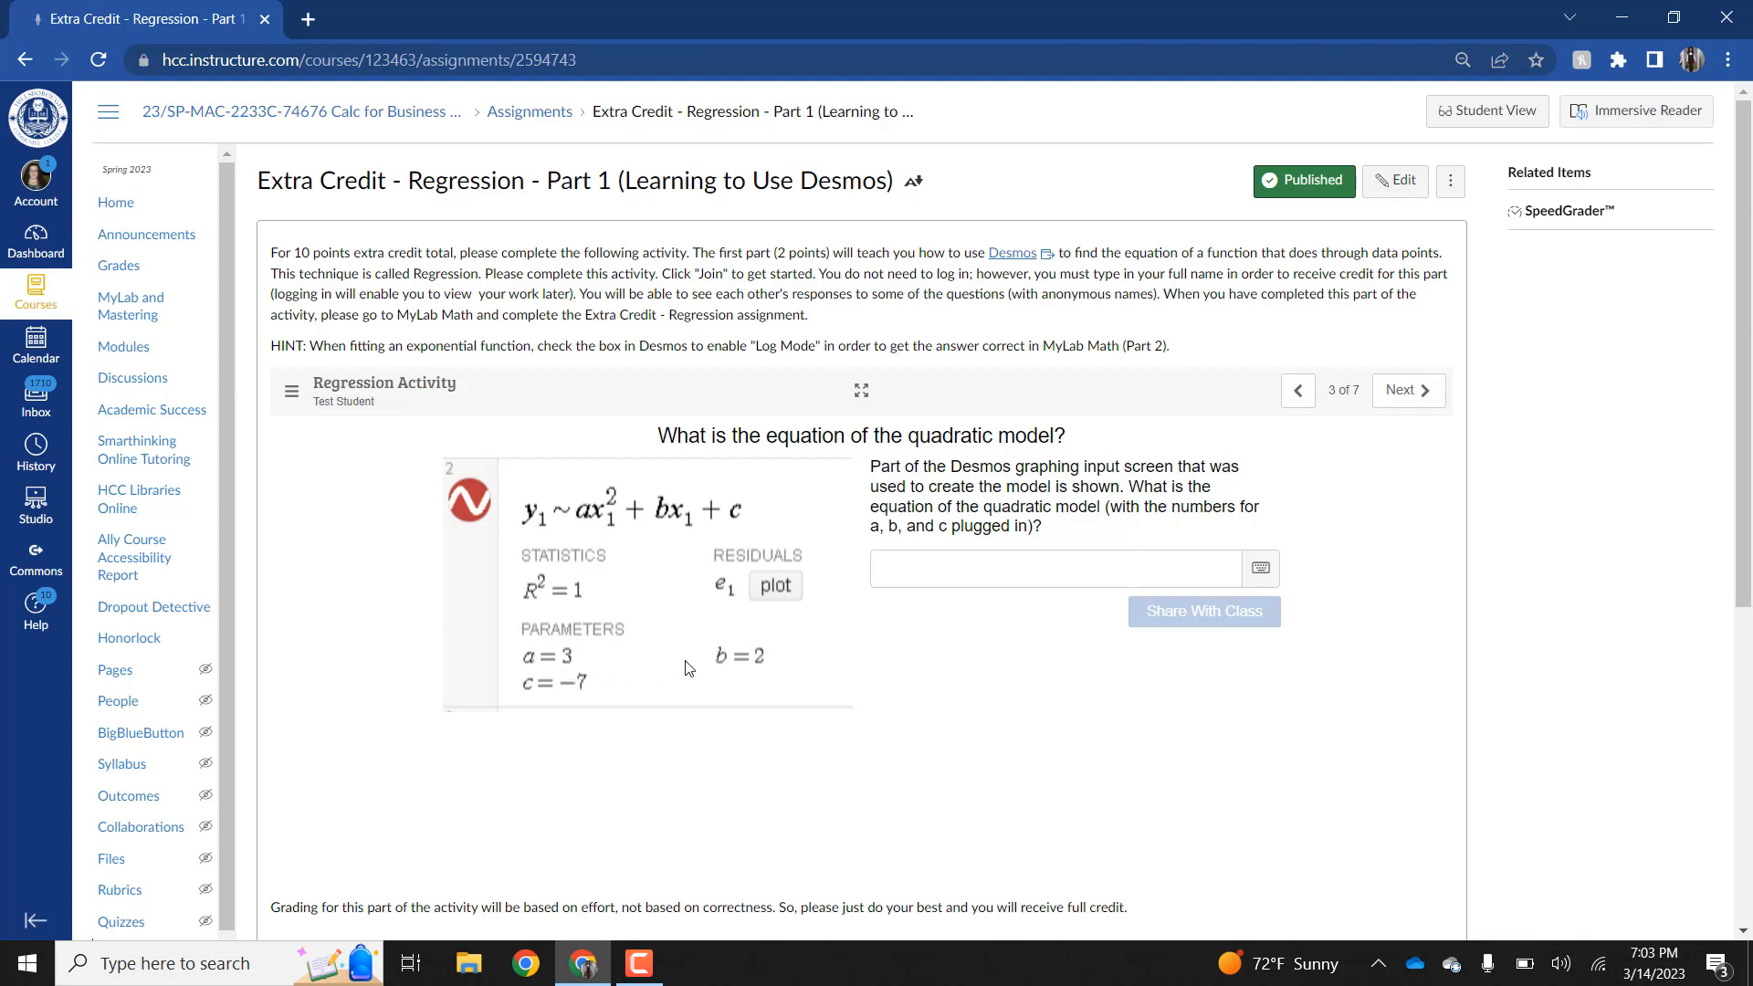
pyautogui.click(930, 571)
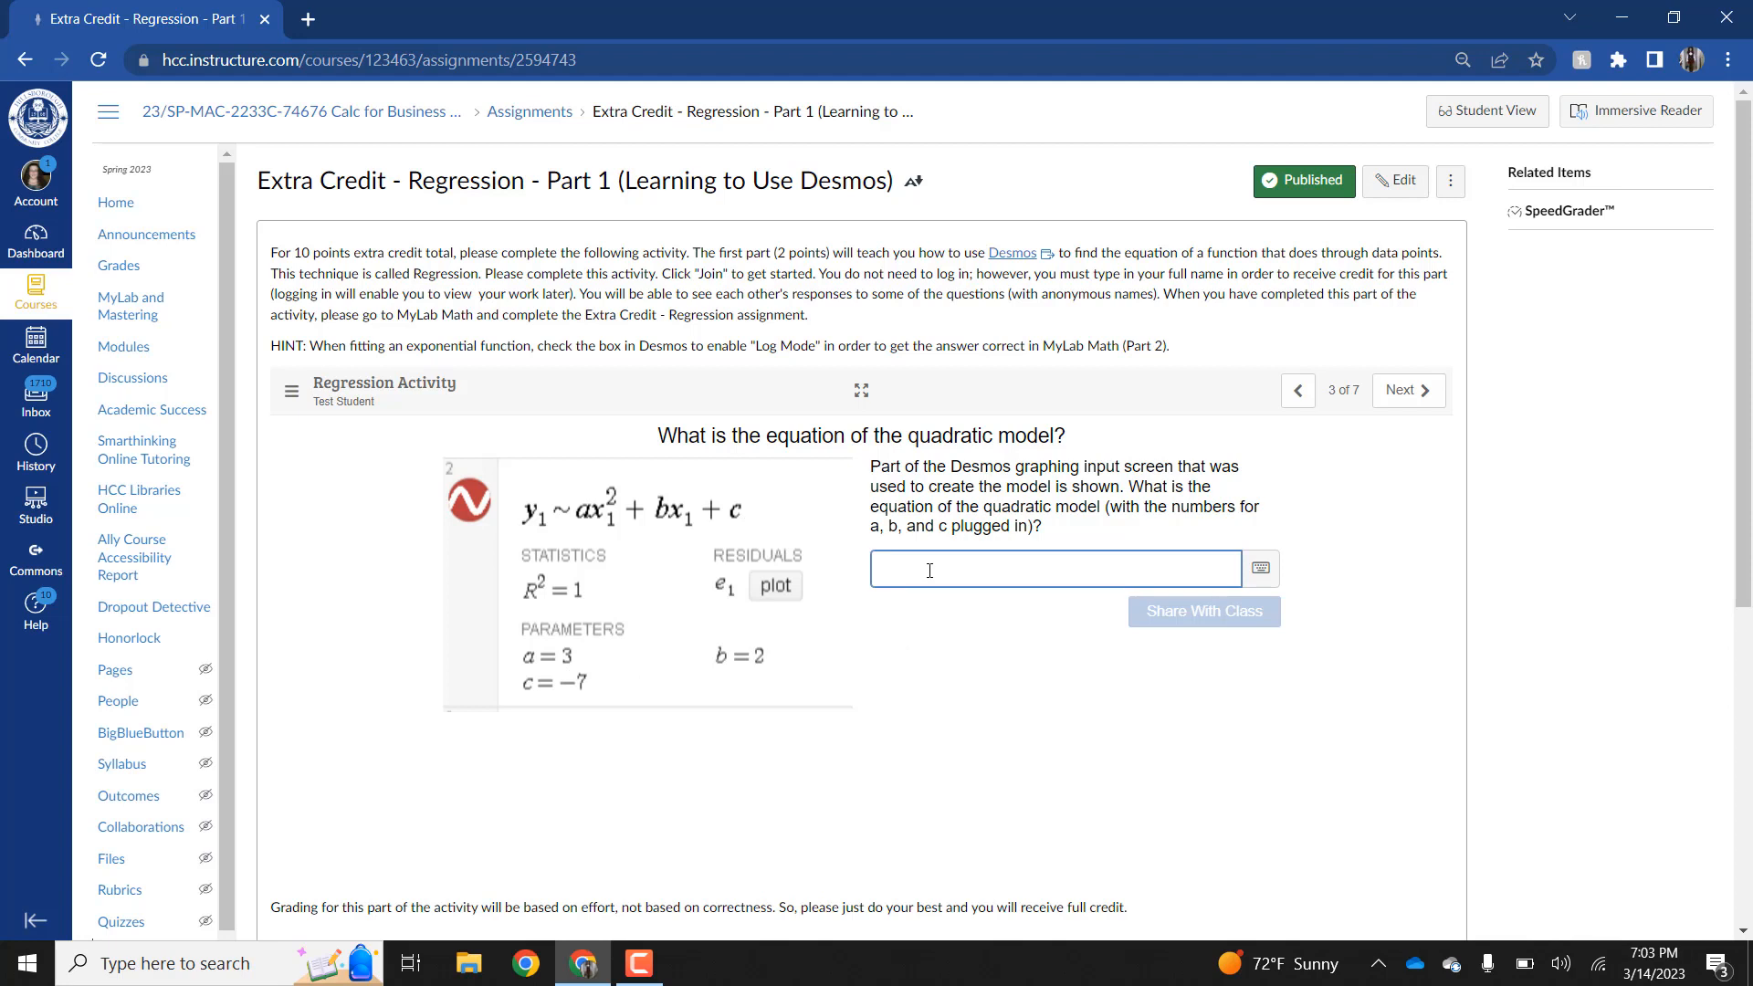
pyautogui.write('y=')
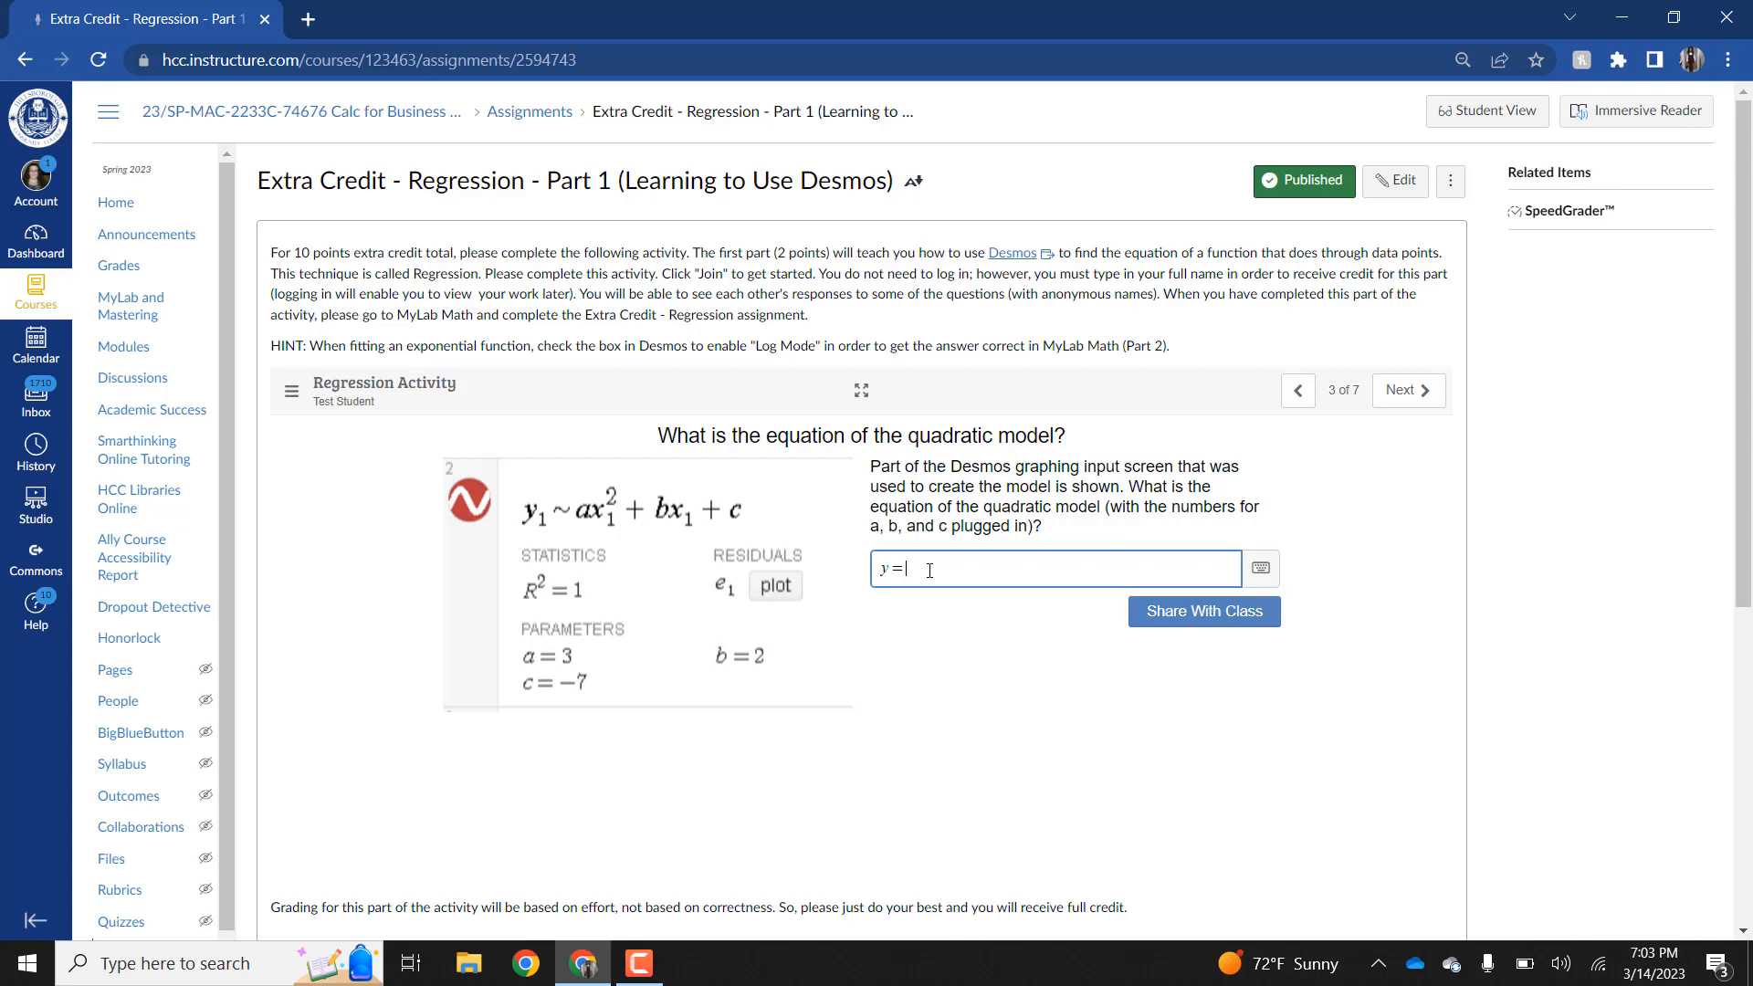
pyautogui.write('3x^2')
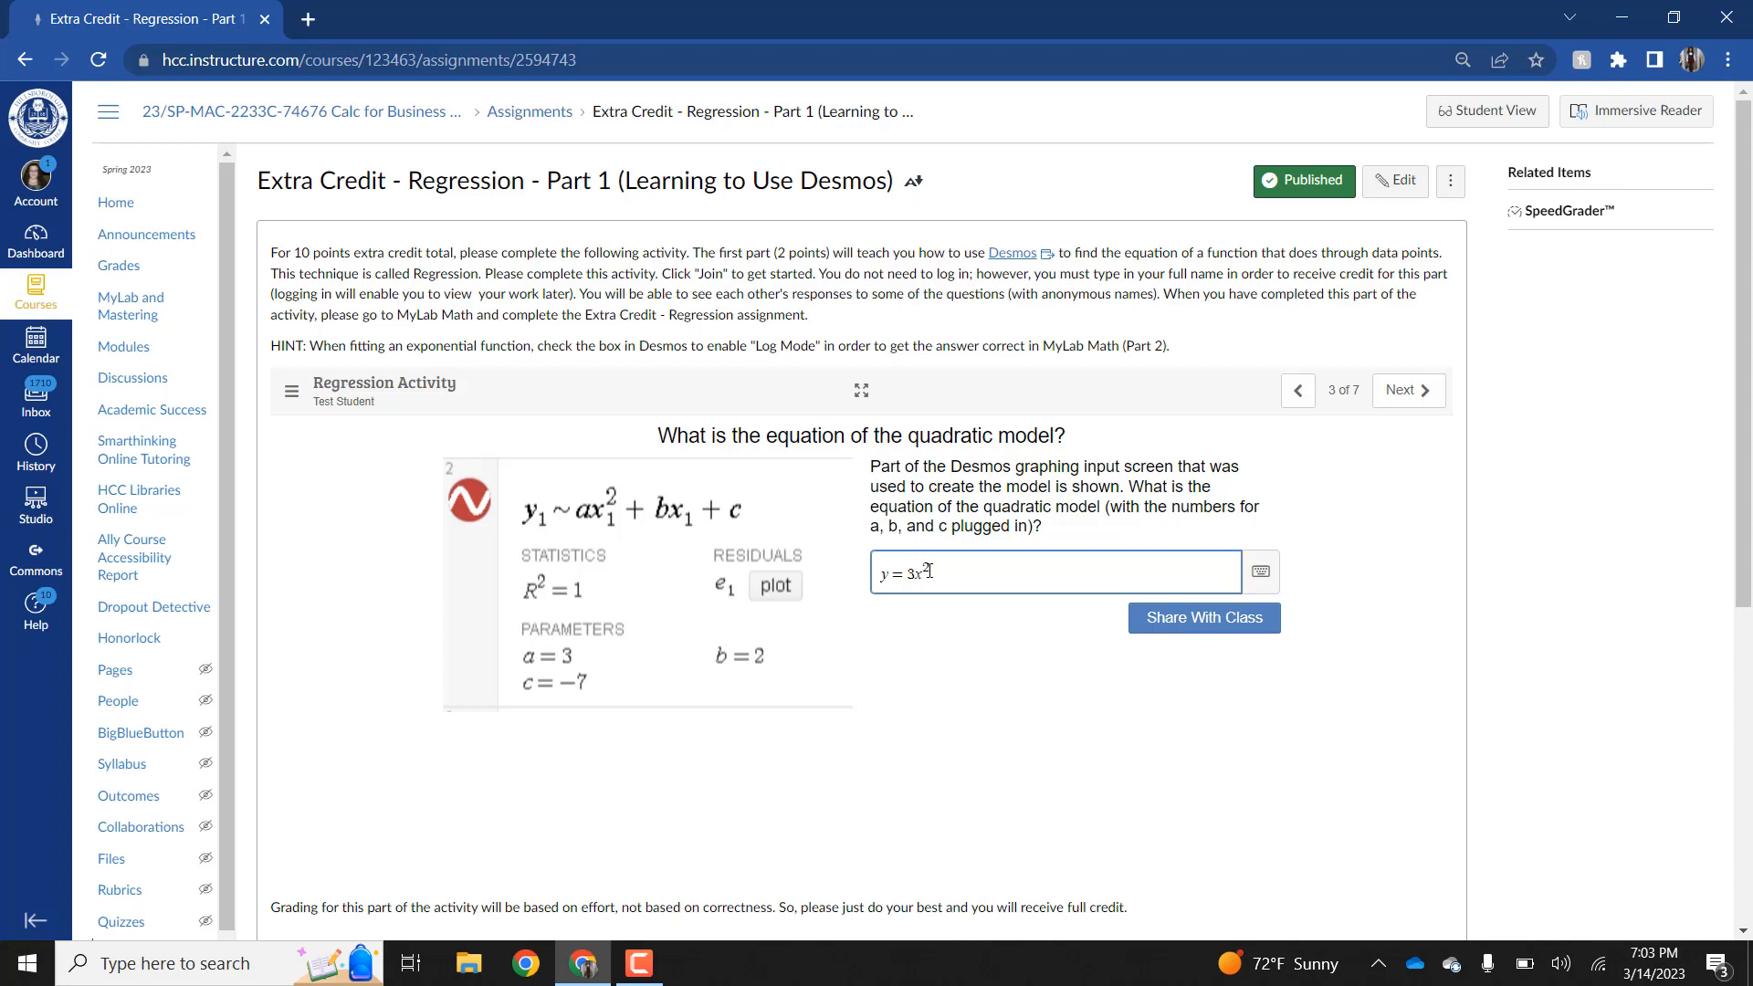
pyautogui.press('Right')
pyautogui.write('+2x-7')
# Step: Advance to Try It #1 and start a blank expression below the data table
pyautogui.click(1411, 410)
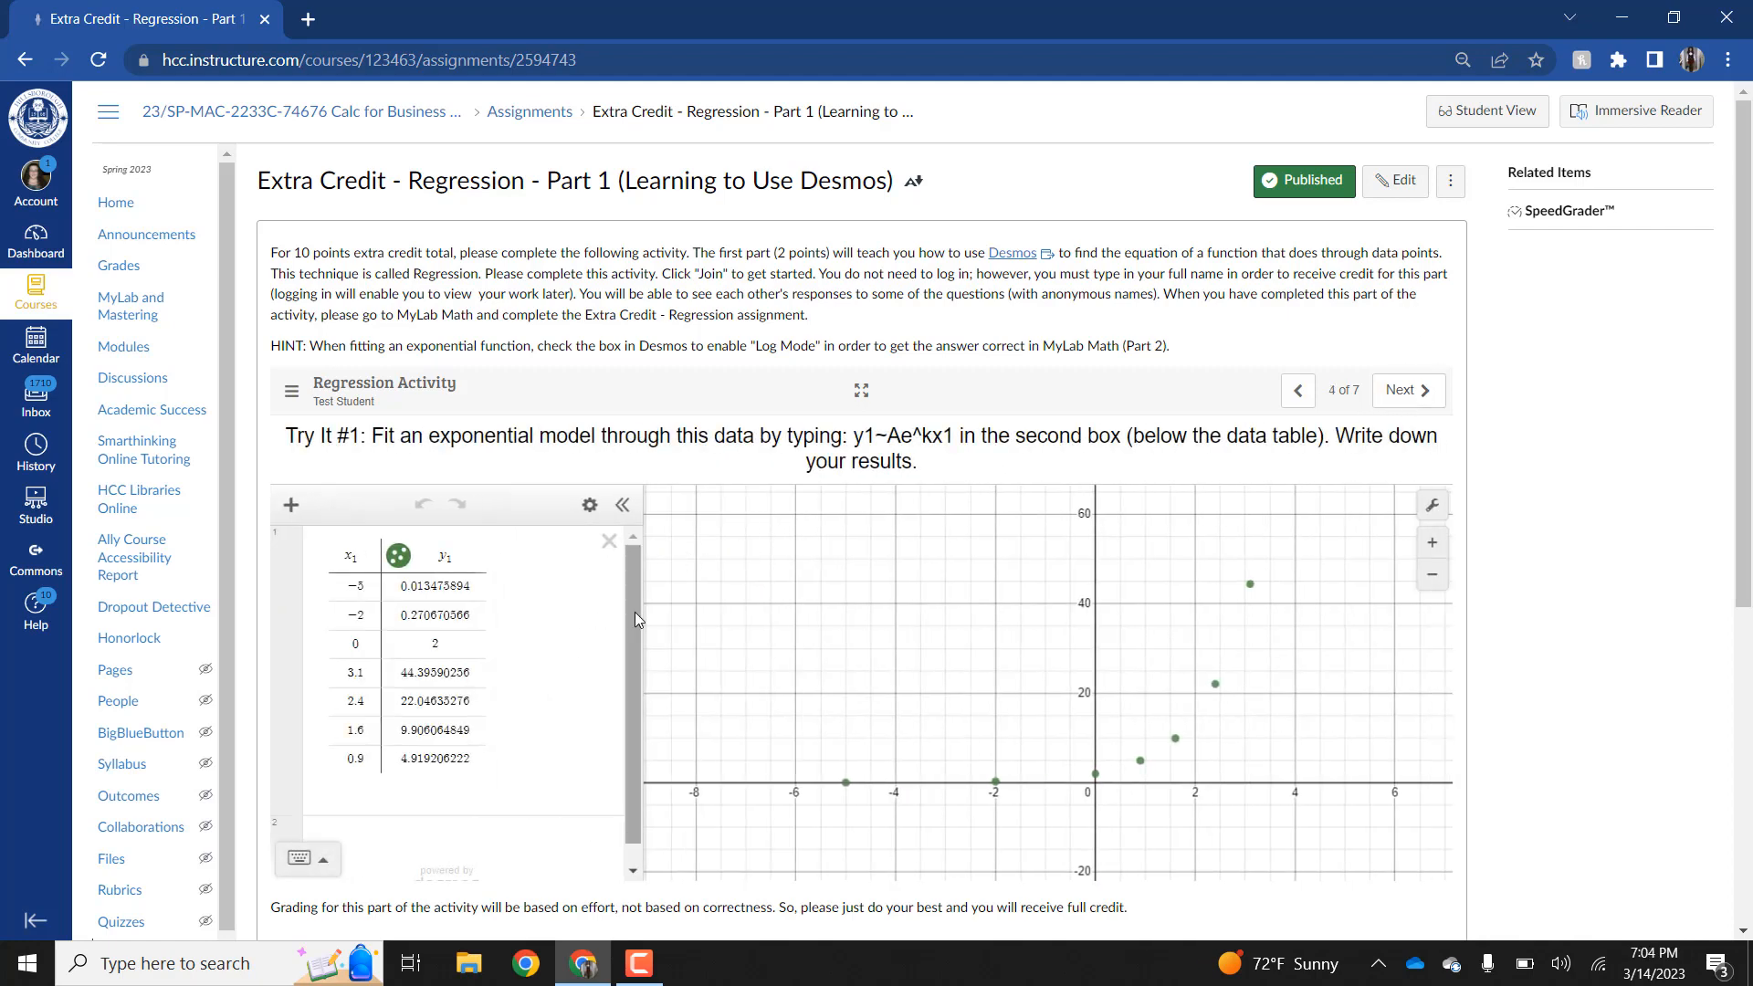
pyautogui.moveTo(633, 612); pyautogui.dragTo(632, 599)
pyautogui.moveTo(633, 605); pyautogui.dragTo(634, 605)
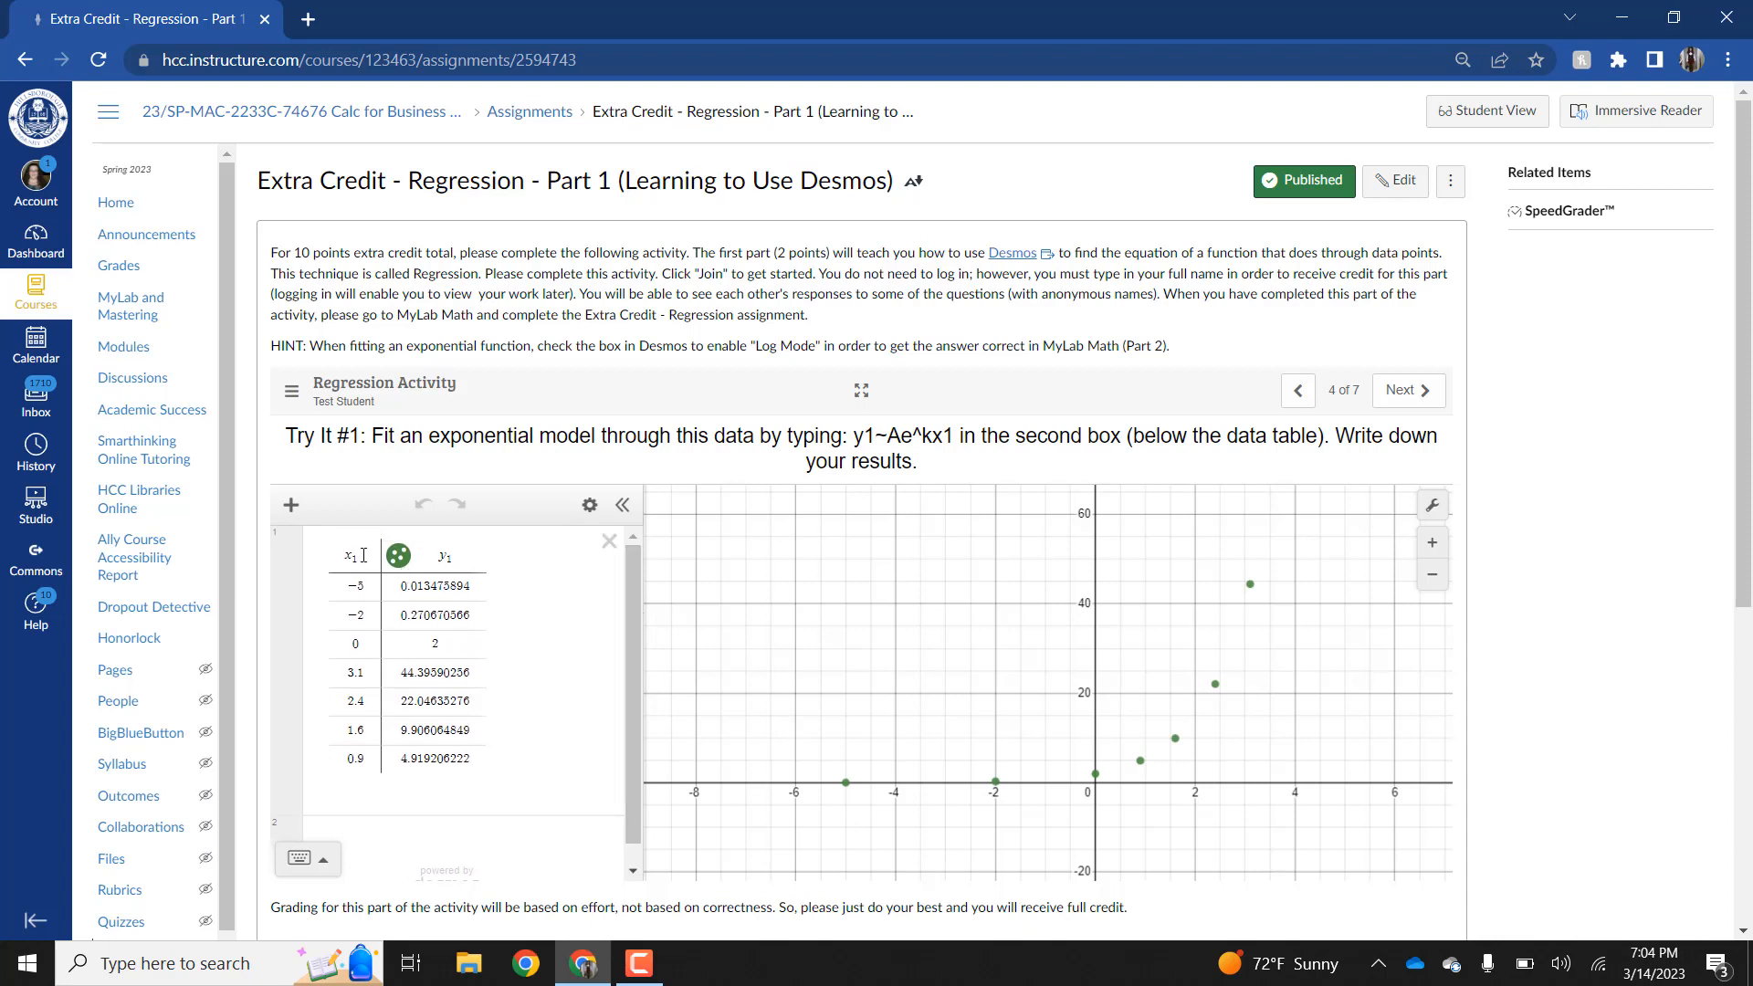
pyautogui.moveTo(349, 558); pyautogui.dragTo(512, 571)
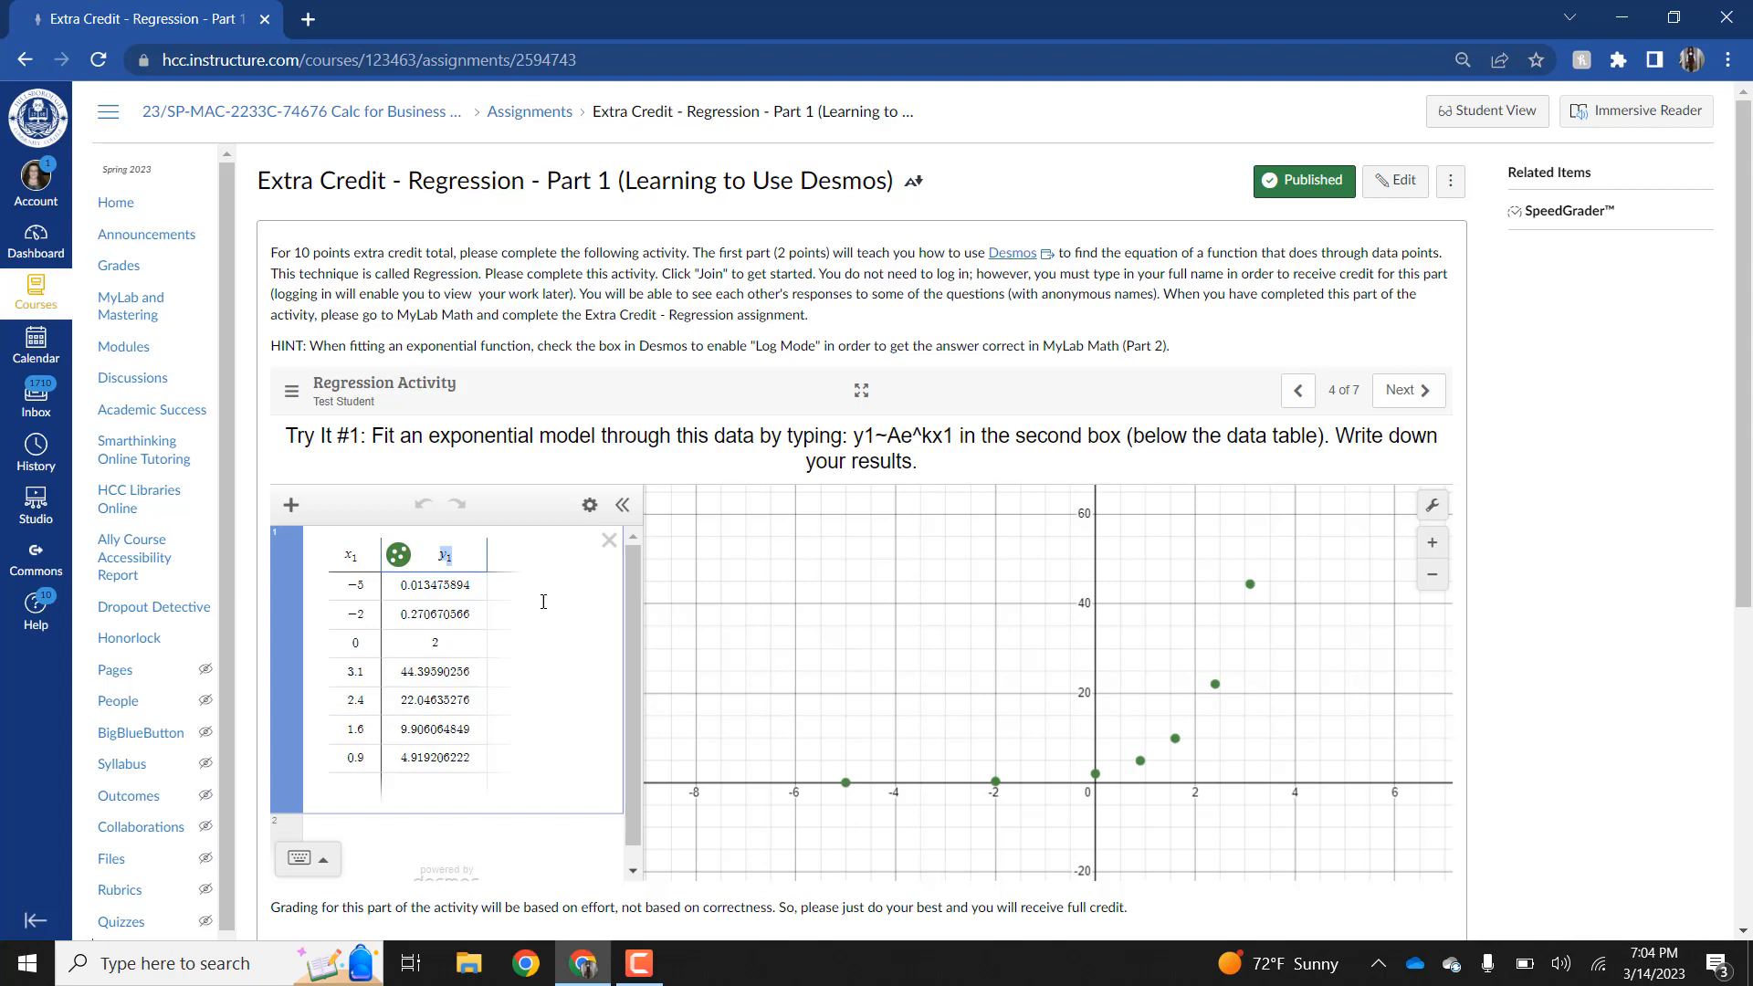
pyautogui.click(544, 604)
pyautogui.click(294, 508)
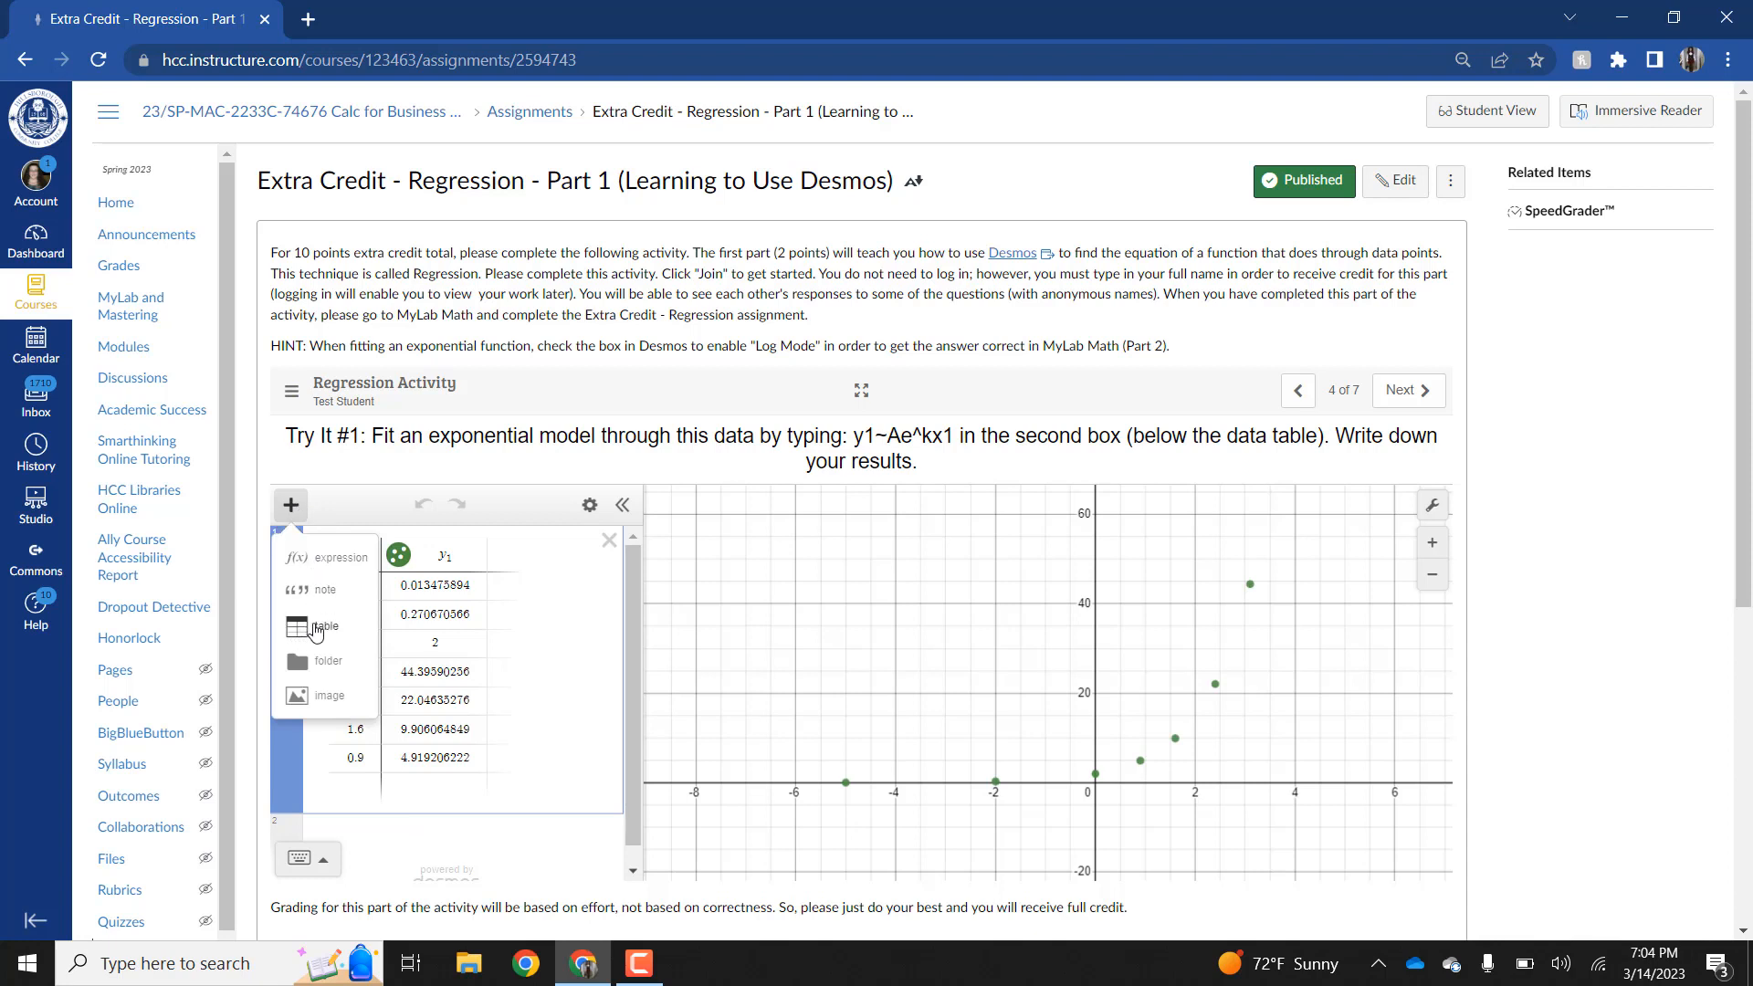
pyautogui.click(443, 835)
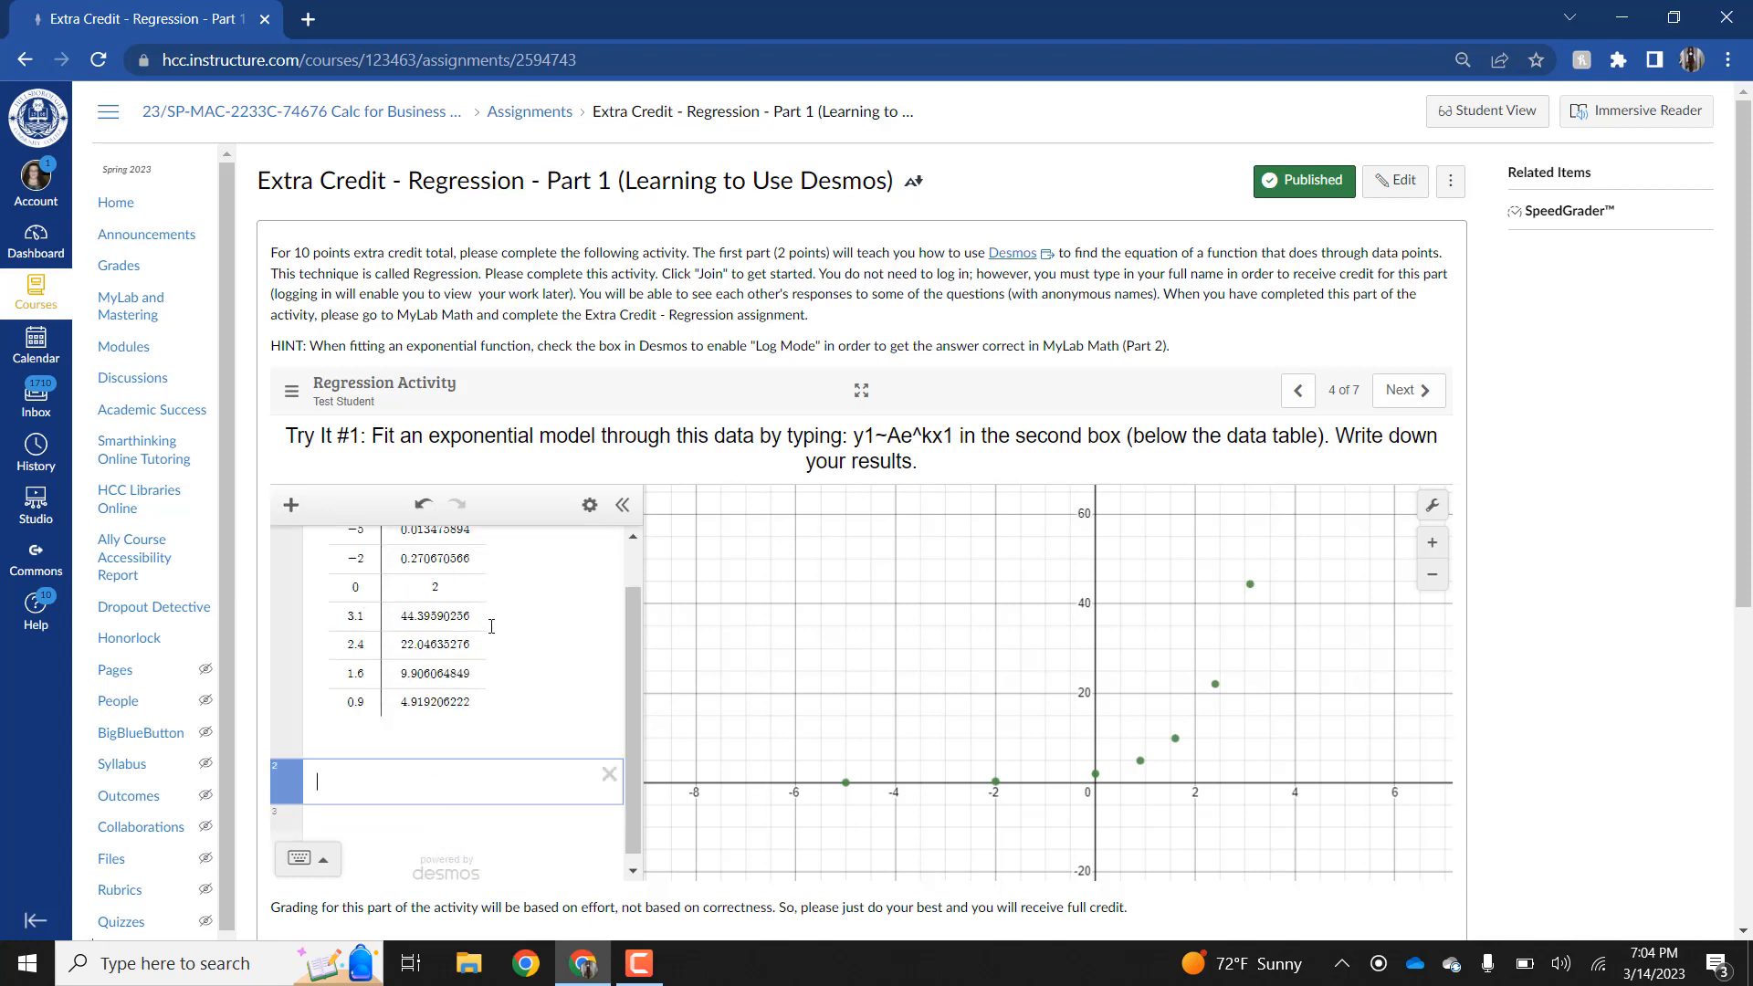
pyautogui.moveTo(636, 633); pyautogui.dragTo(630, 566)
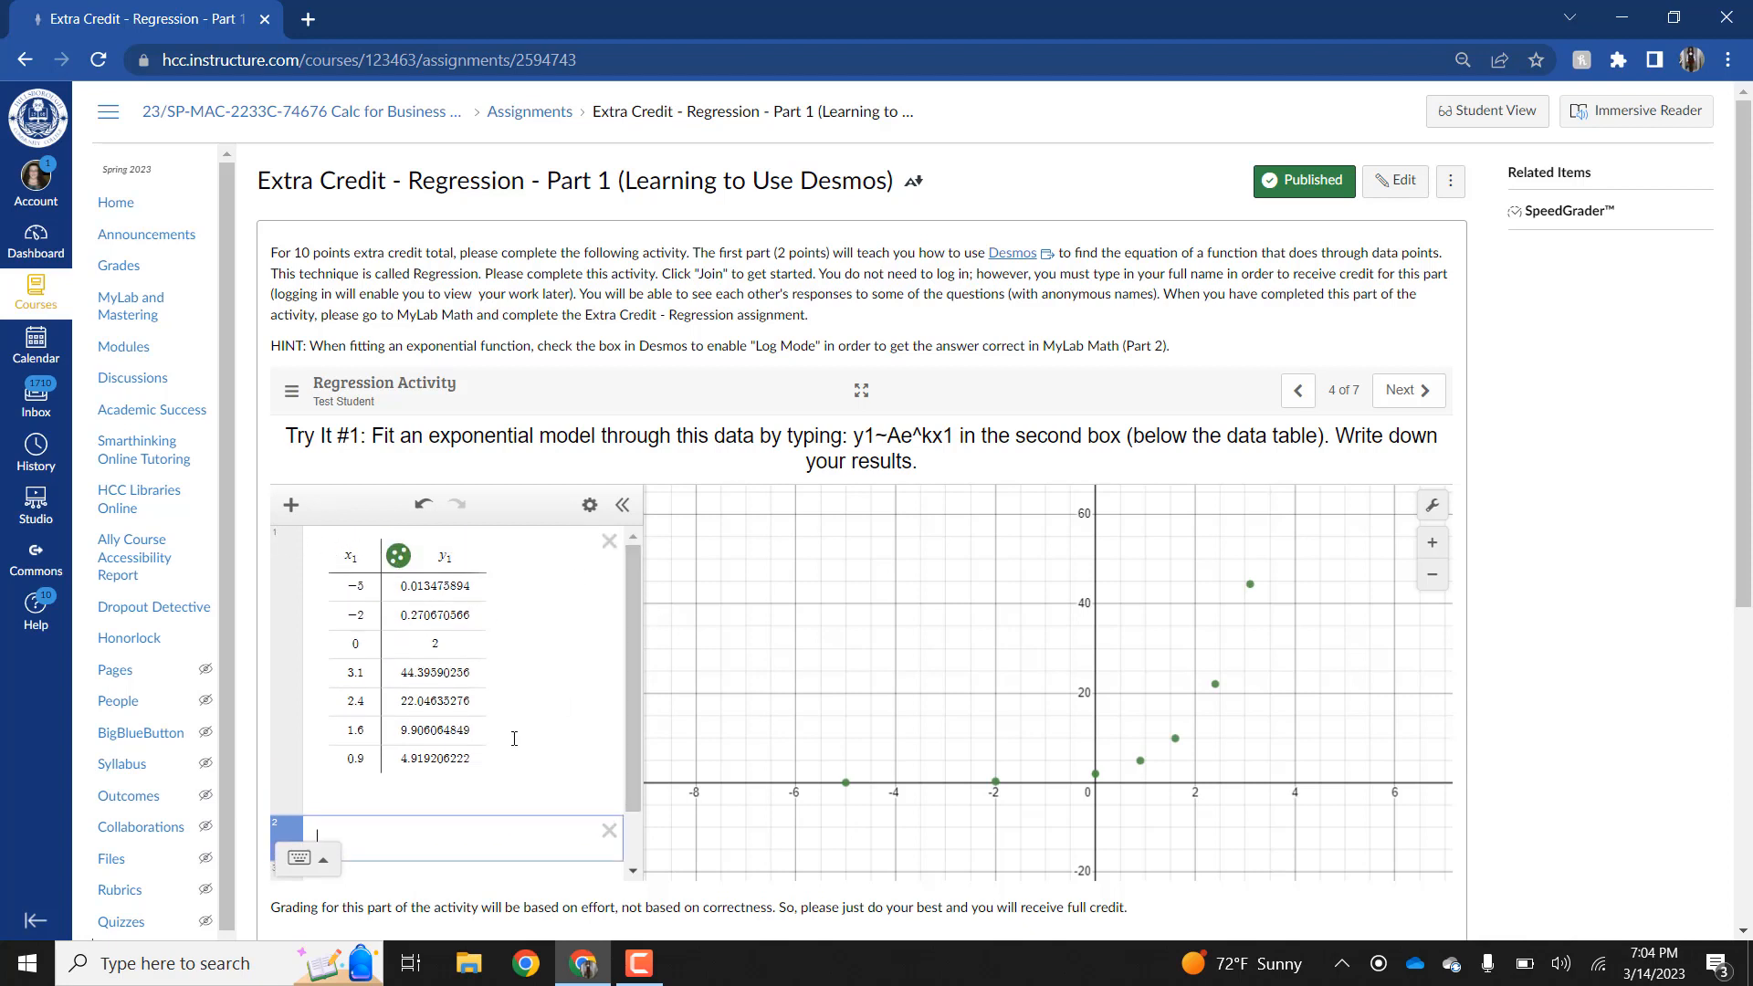
pyautogui.moveTo(636, 741); pyautogui.dragTo(638, 785)
# Step: Enter the exponential regression y1~Ae^kx1 in the second expression box, following the Try It #1 instructions
pyautogui.moveTo(852, 439); pyautogui.dragTo(956, 429)
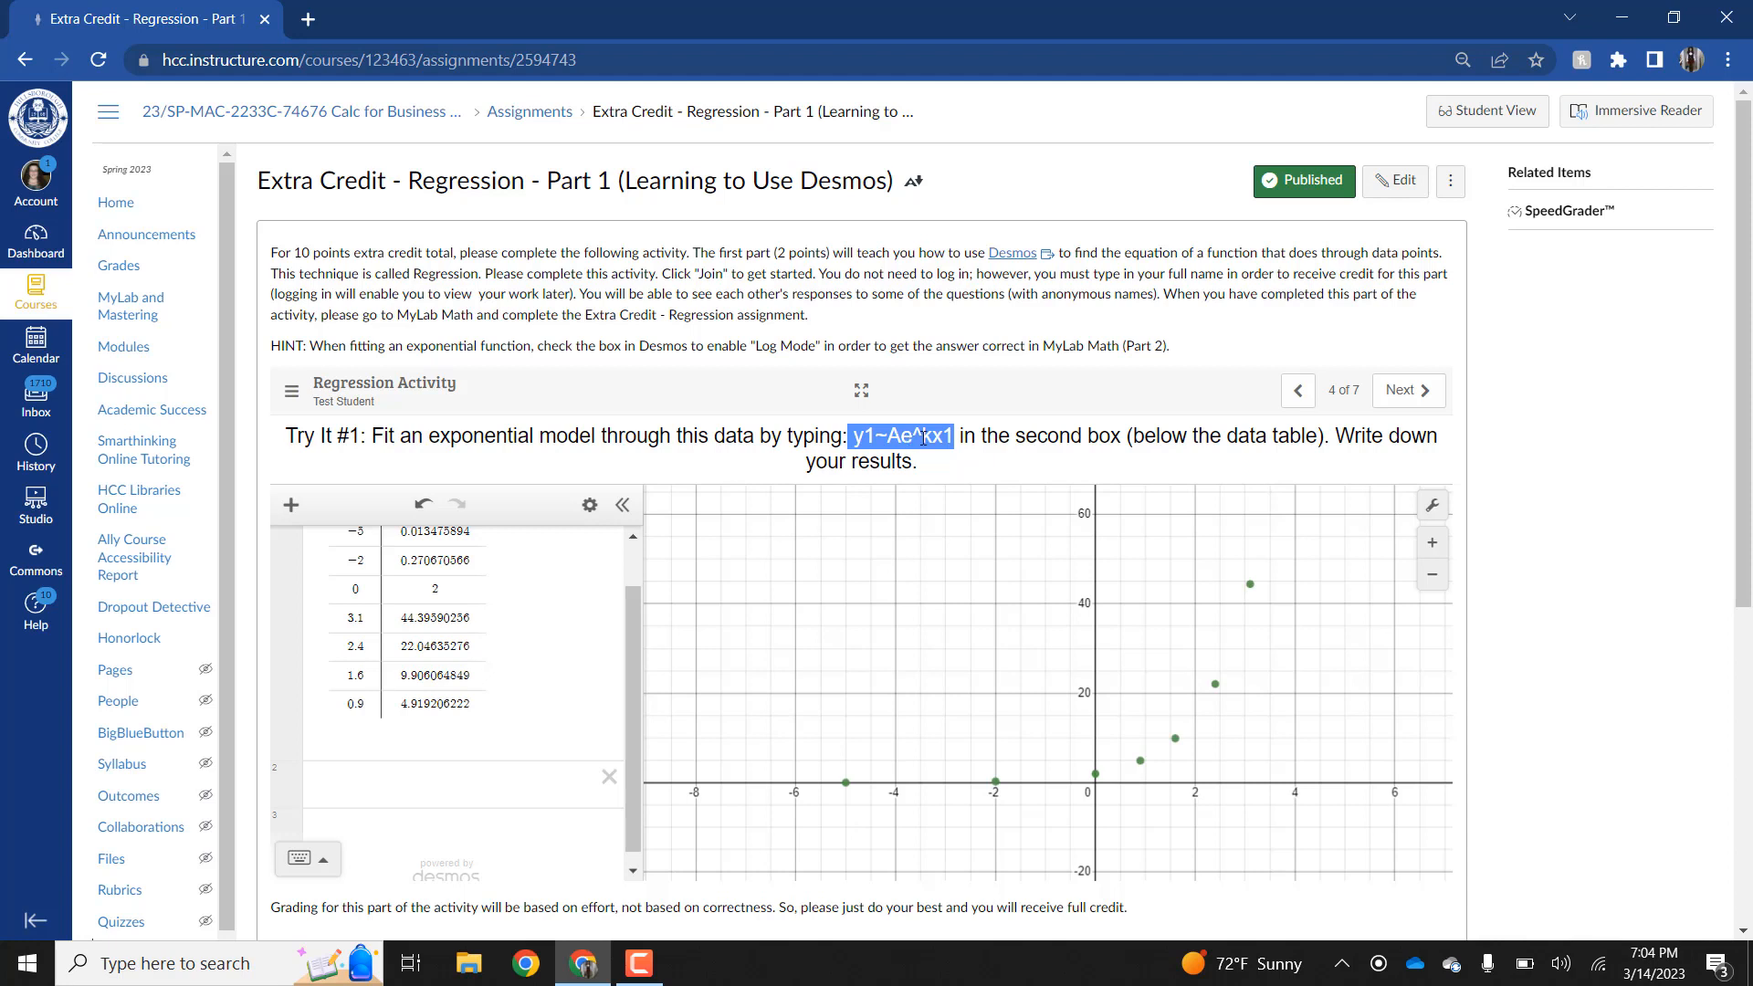
pyautogui.click(378, 788)
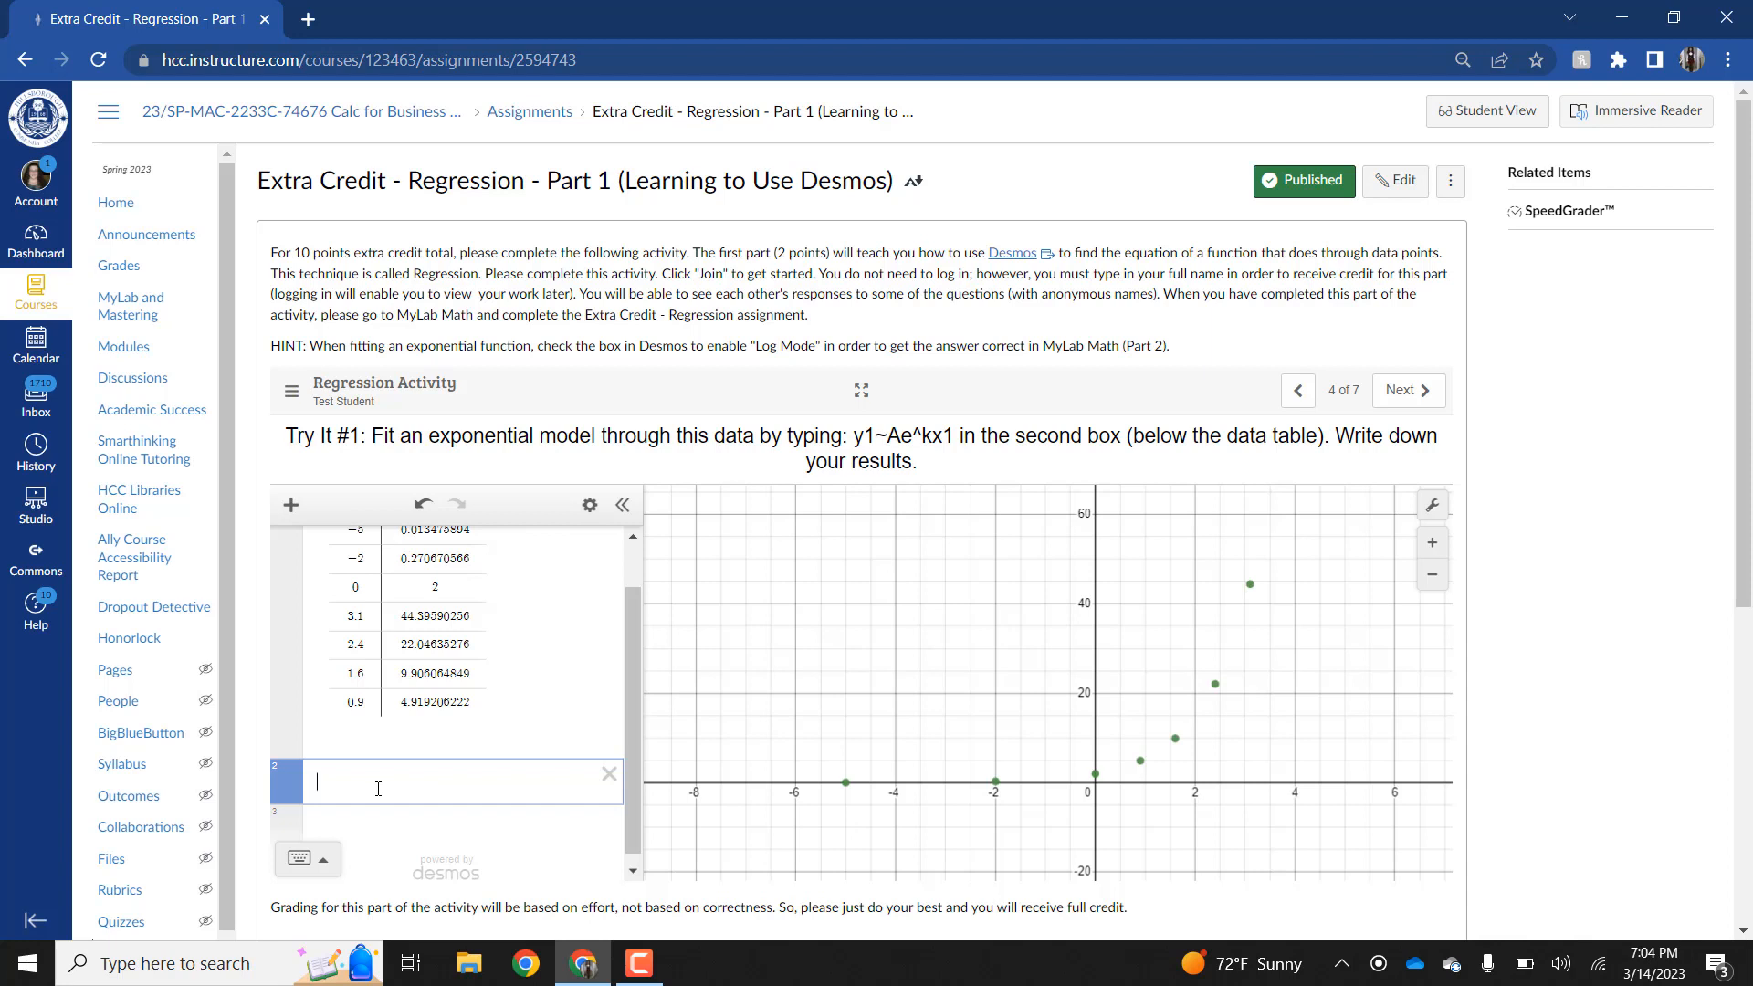
pyautogui.write('y1')
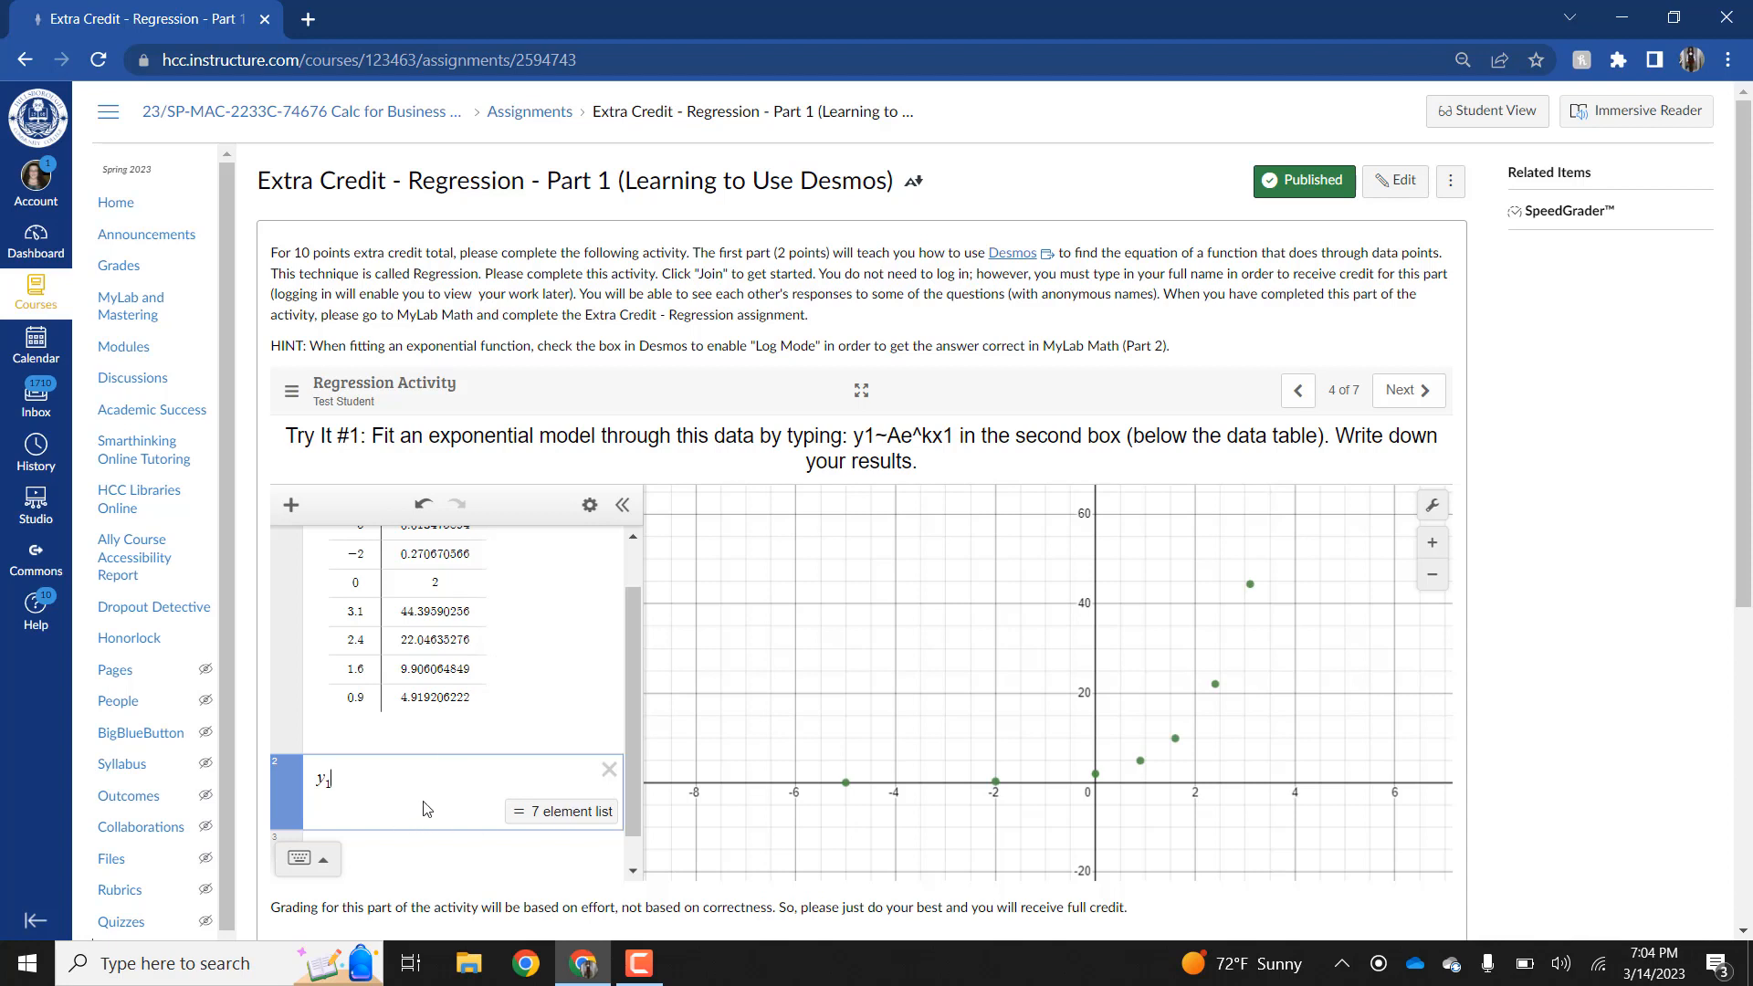
pyautogui.write('~')
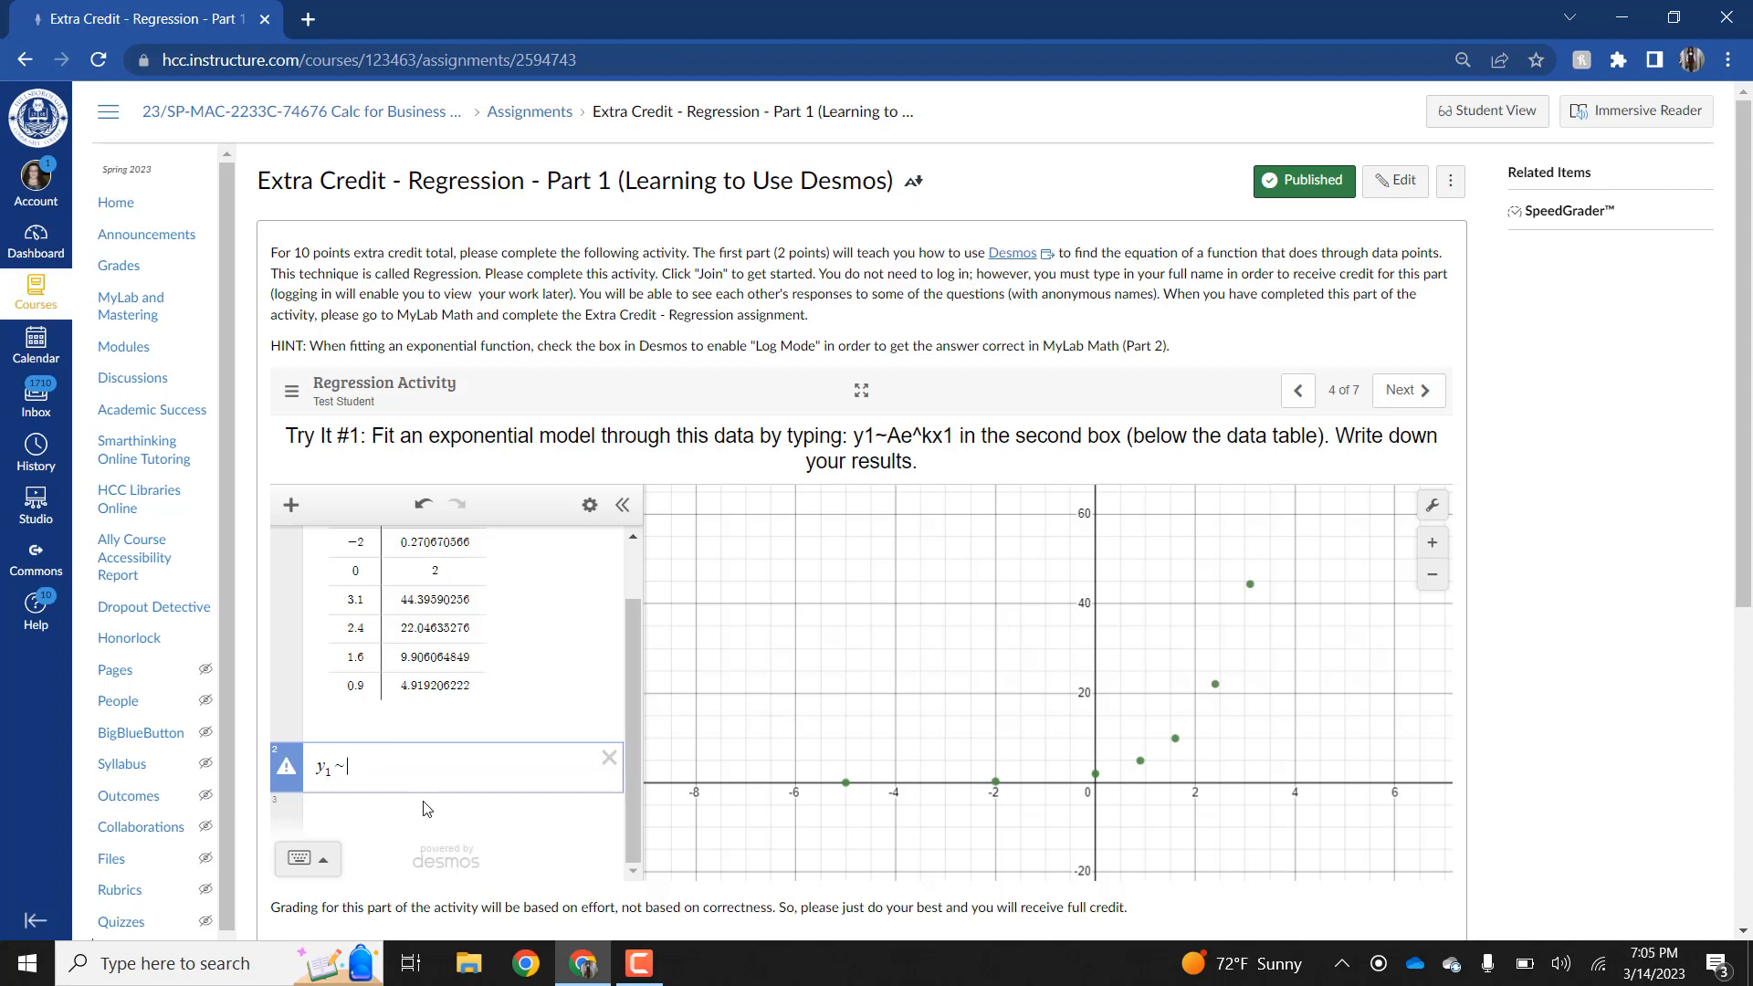
pyautogui.write('A')
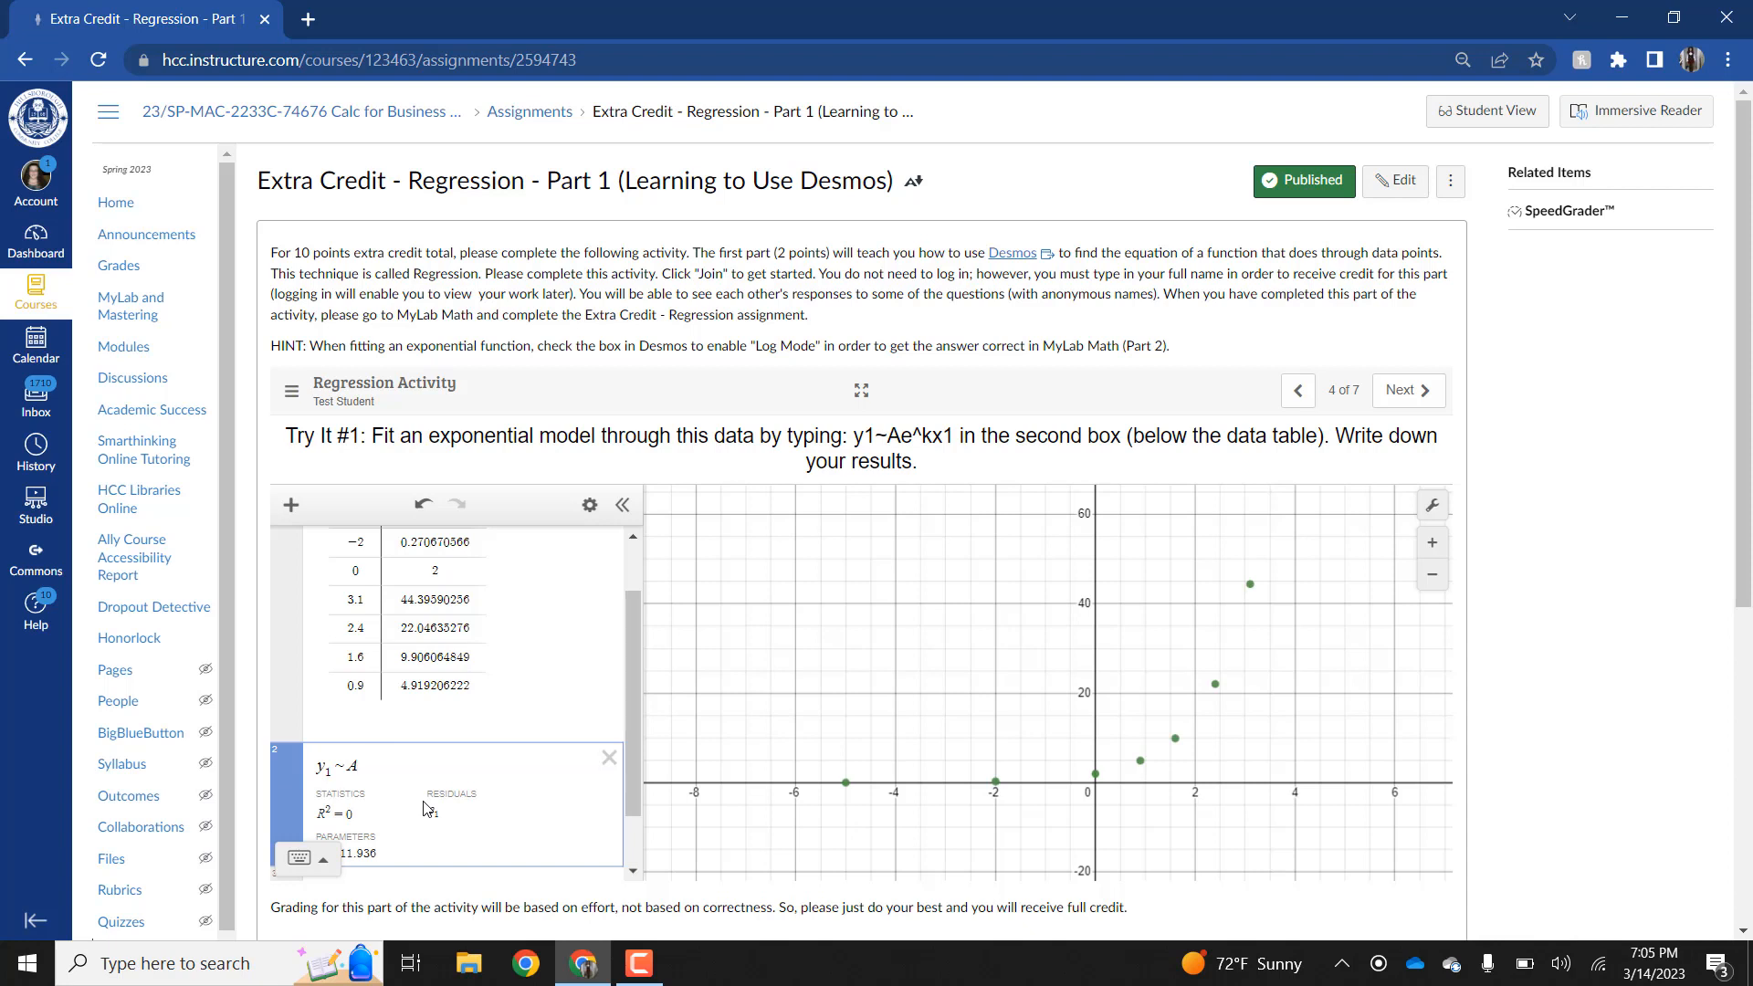
pyautogui.write('e')
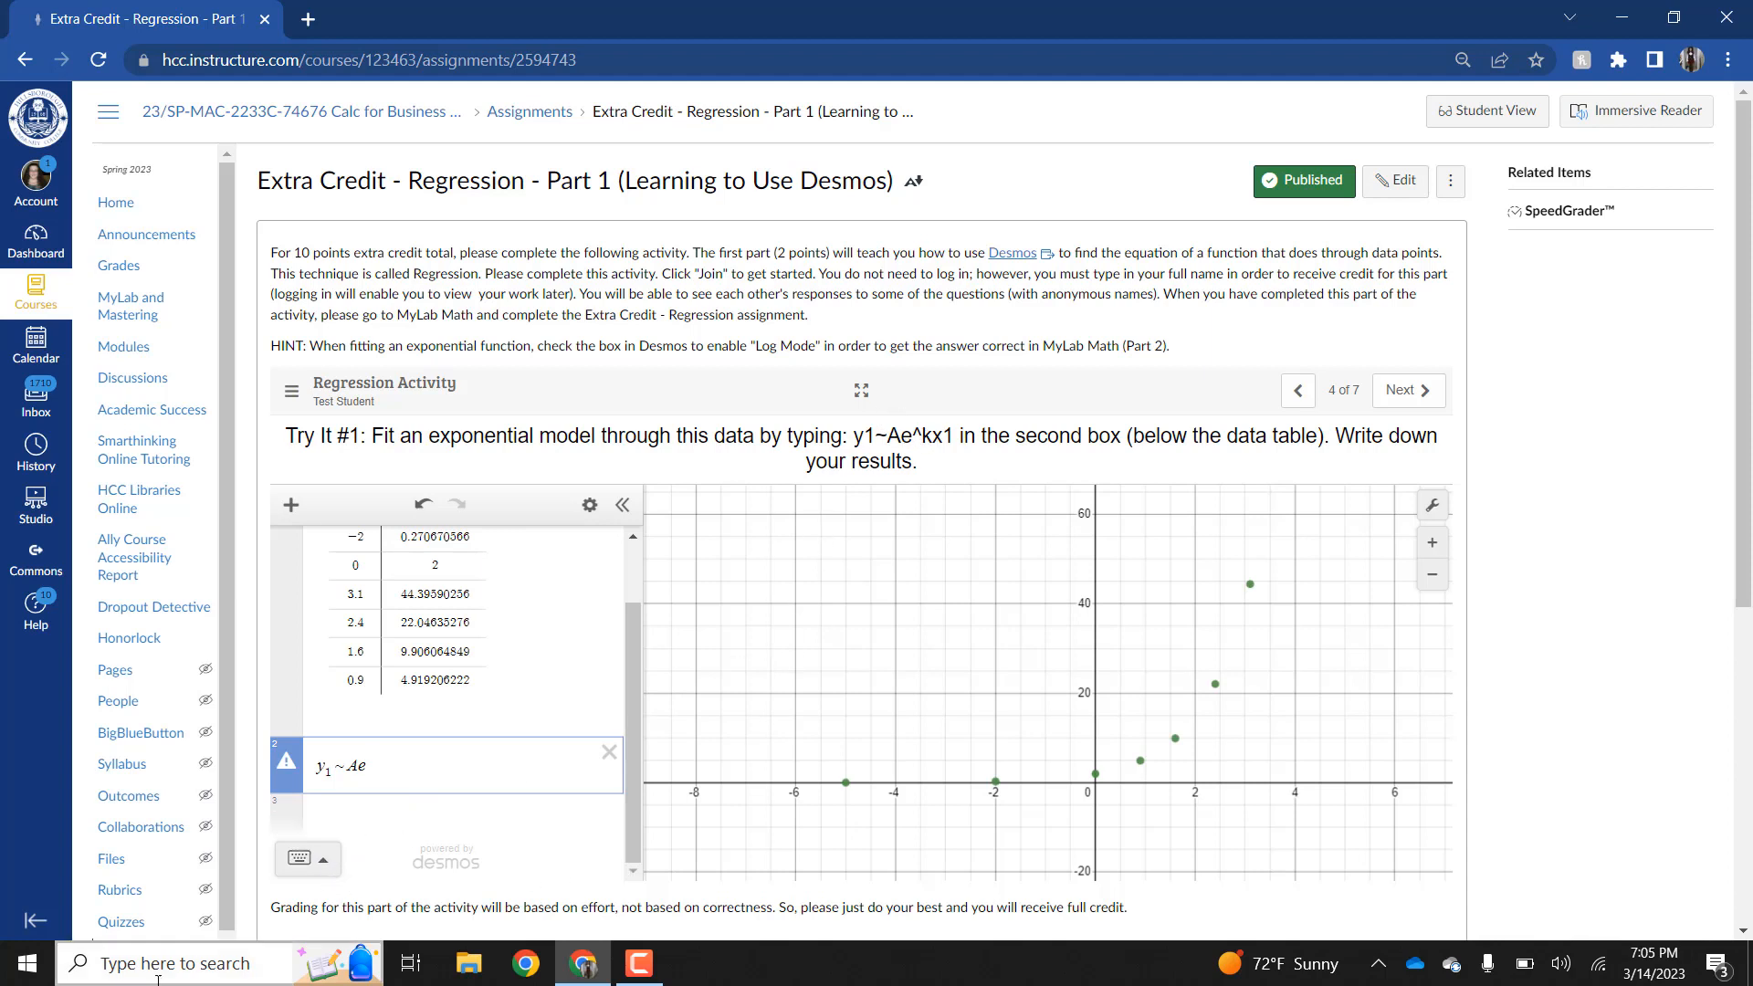
pyautogui.click(319, 861)
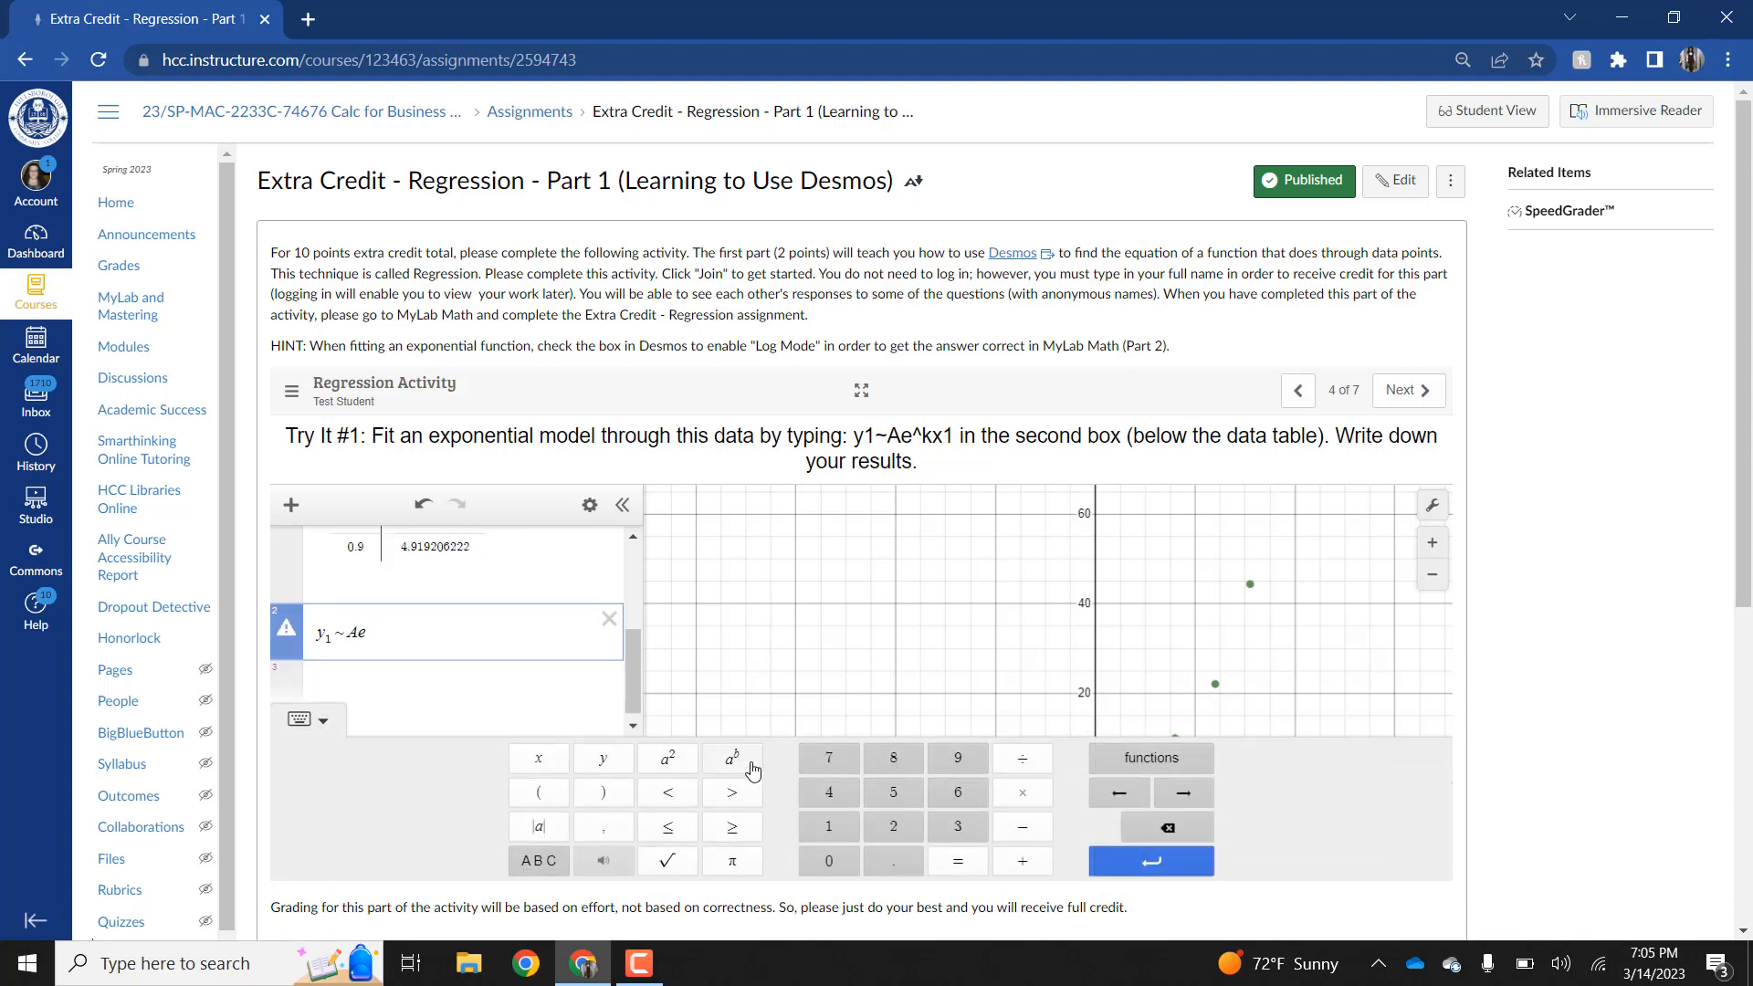
pyautogui.click(329, 722)
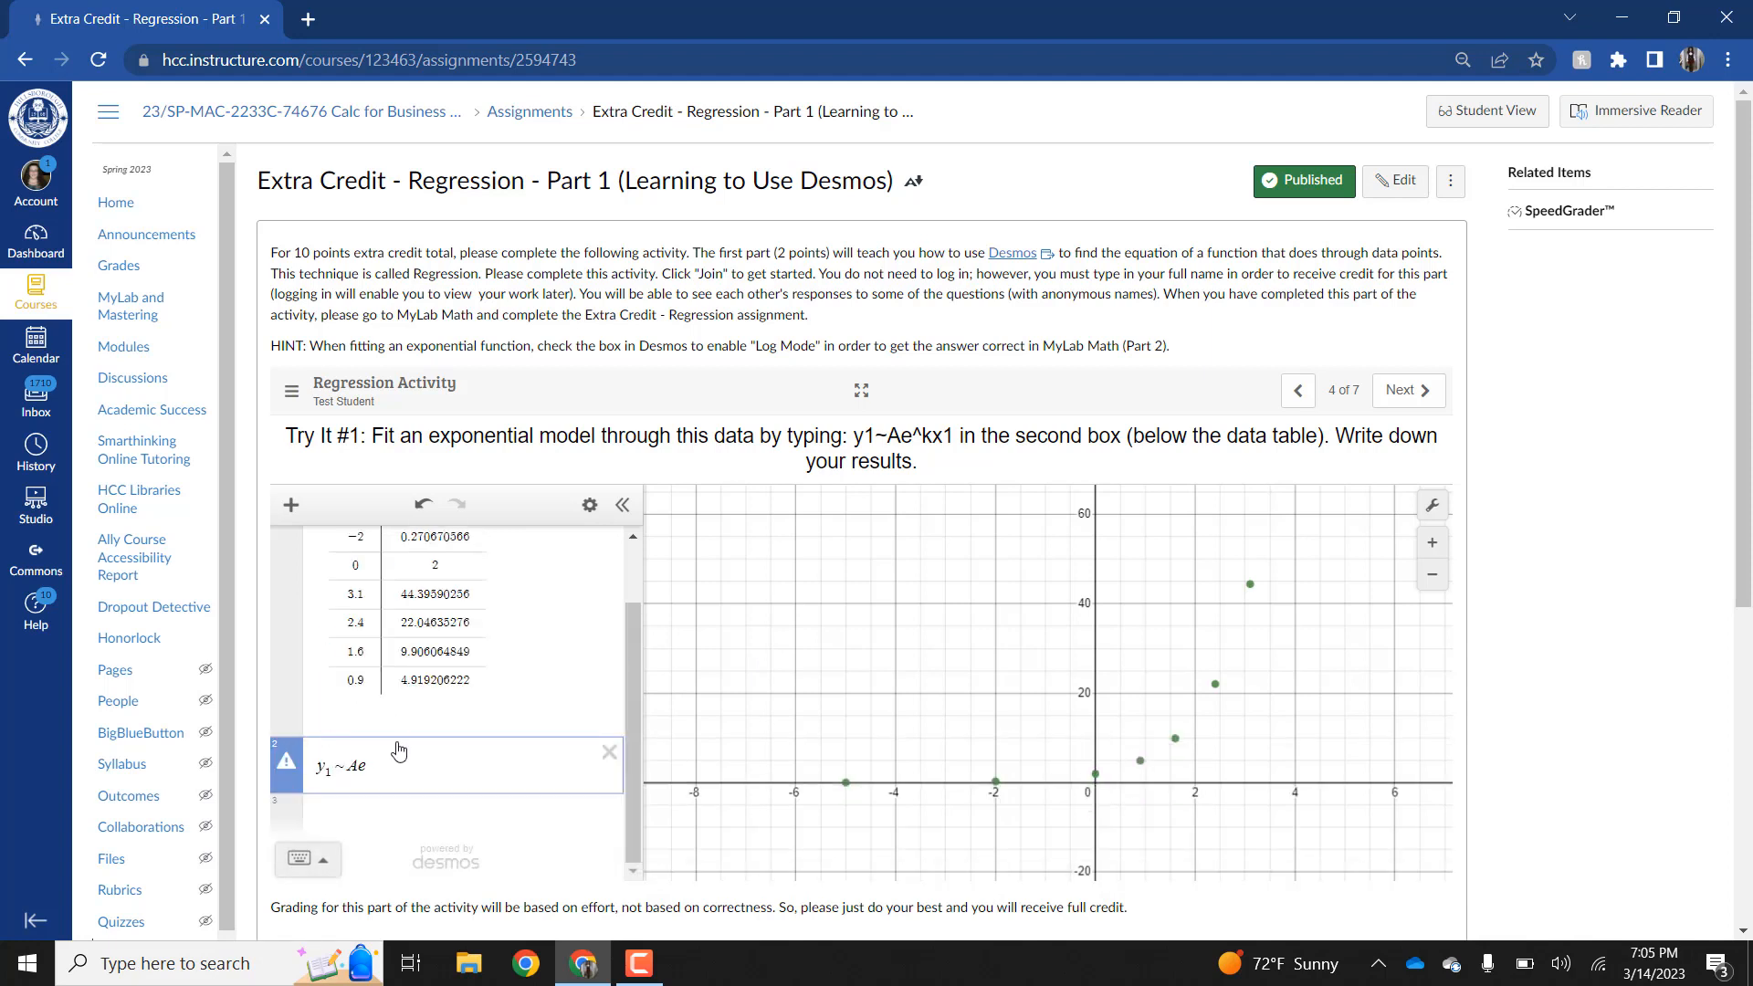
pyautogui.write('^kx1')
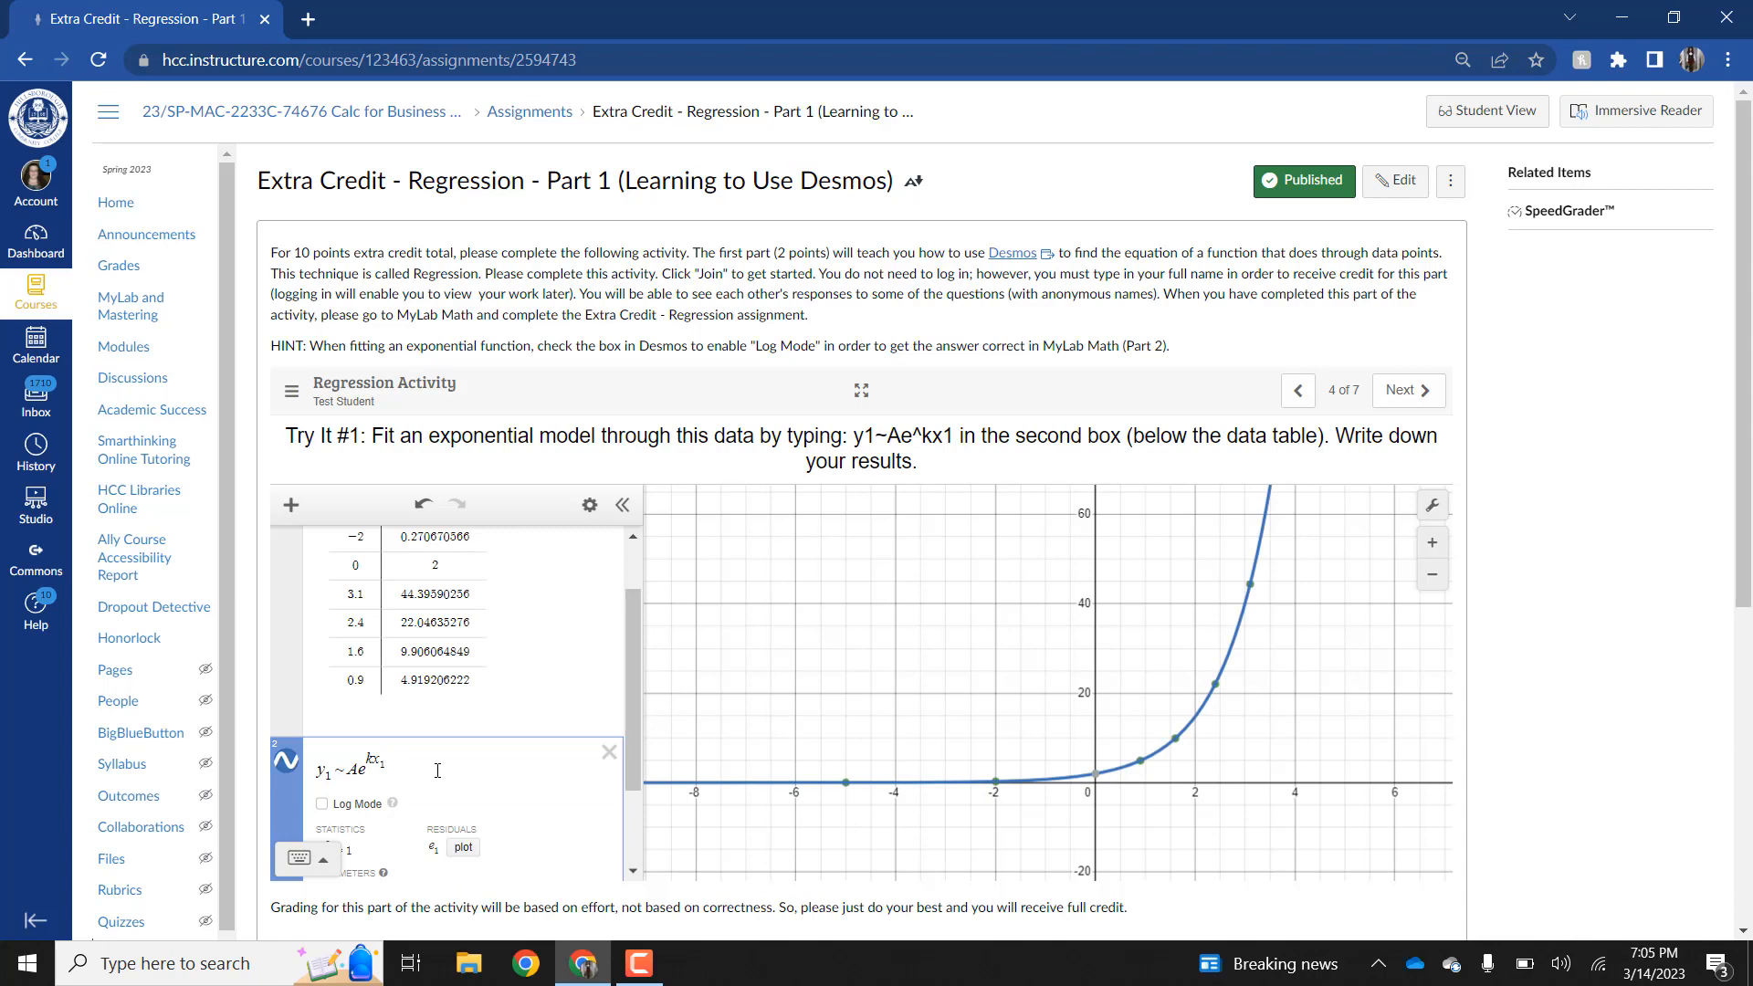
# Step: Enable Log Mode for the exponential regression and bring its fitted parameters into view
pyautogui.moveTo(632, 738); pyautogui.dragTo(628, 787)
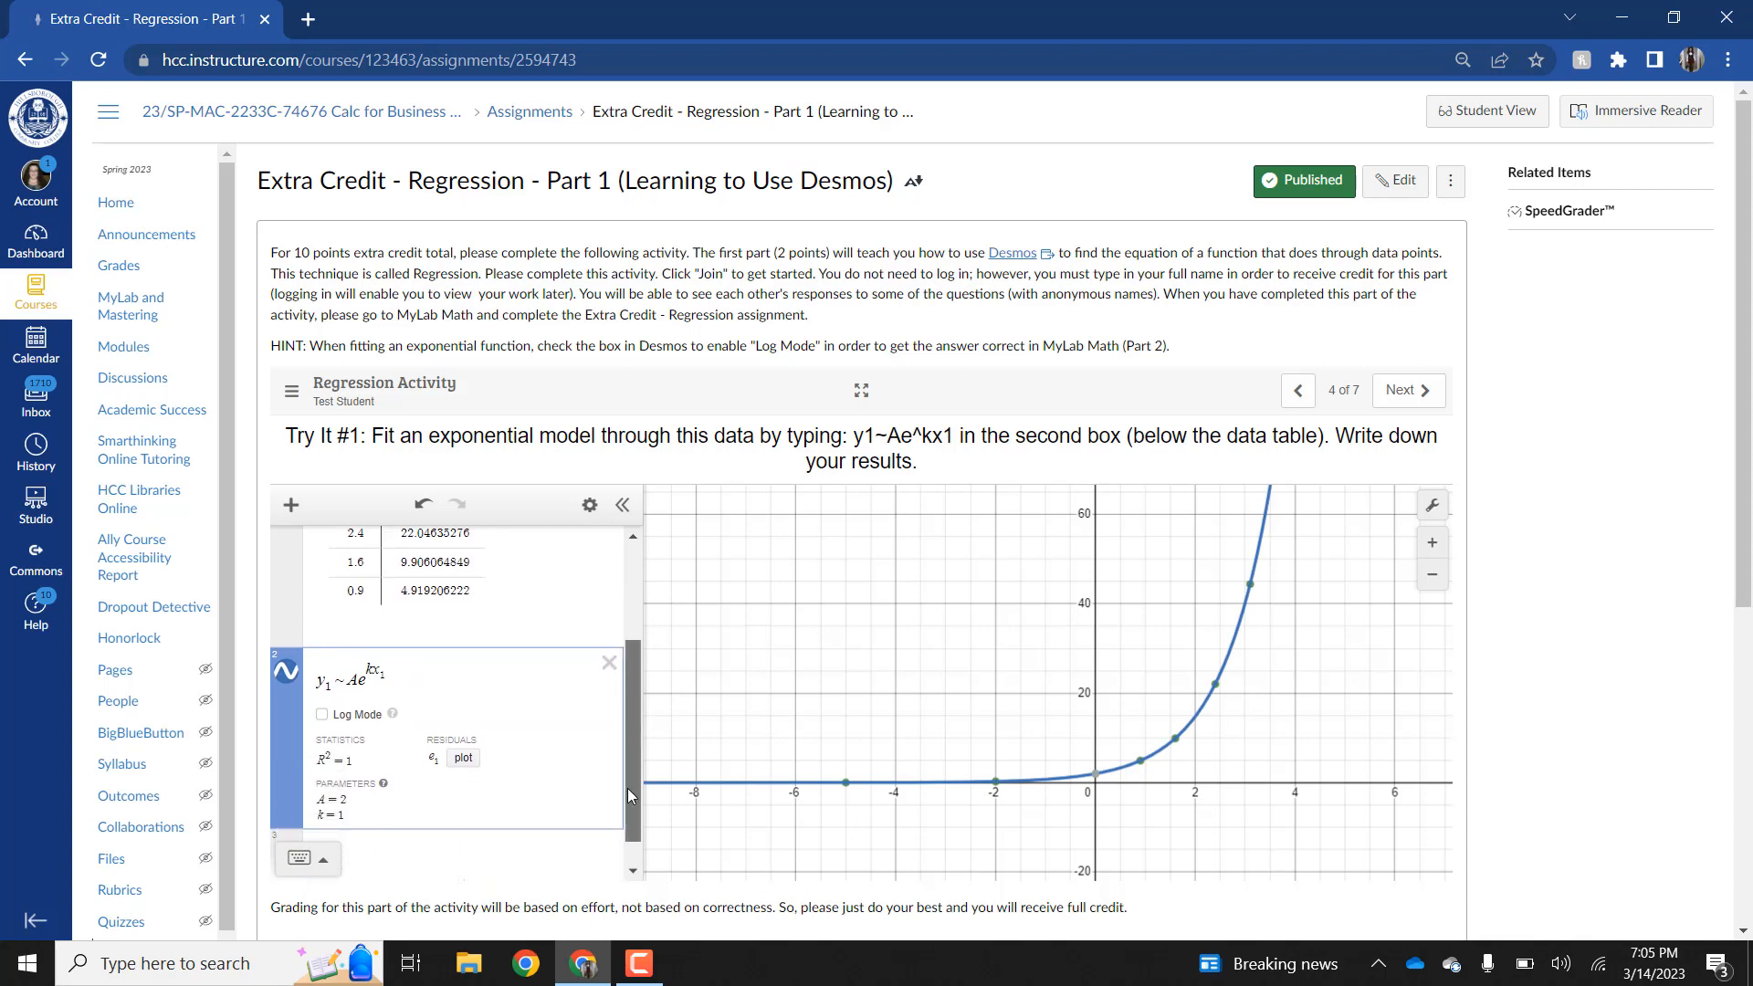
pyautogui.click(325, 722)
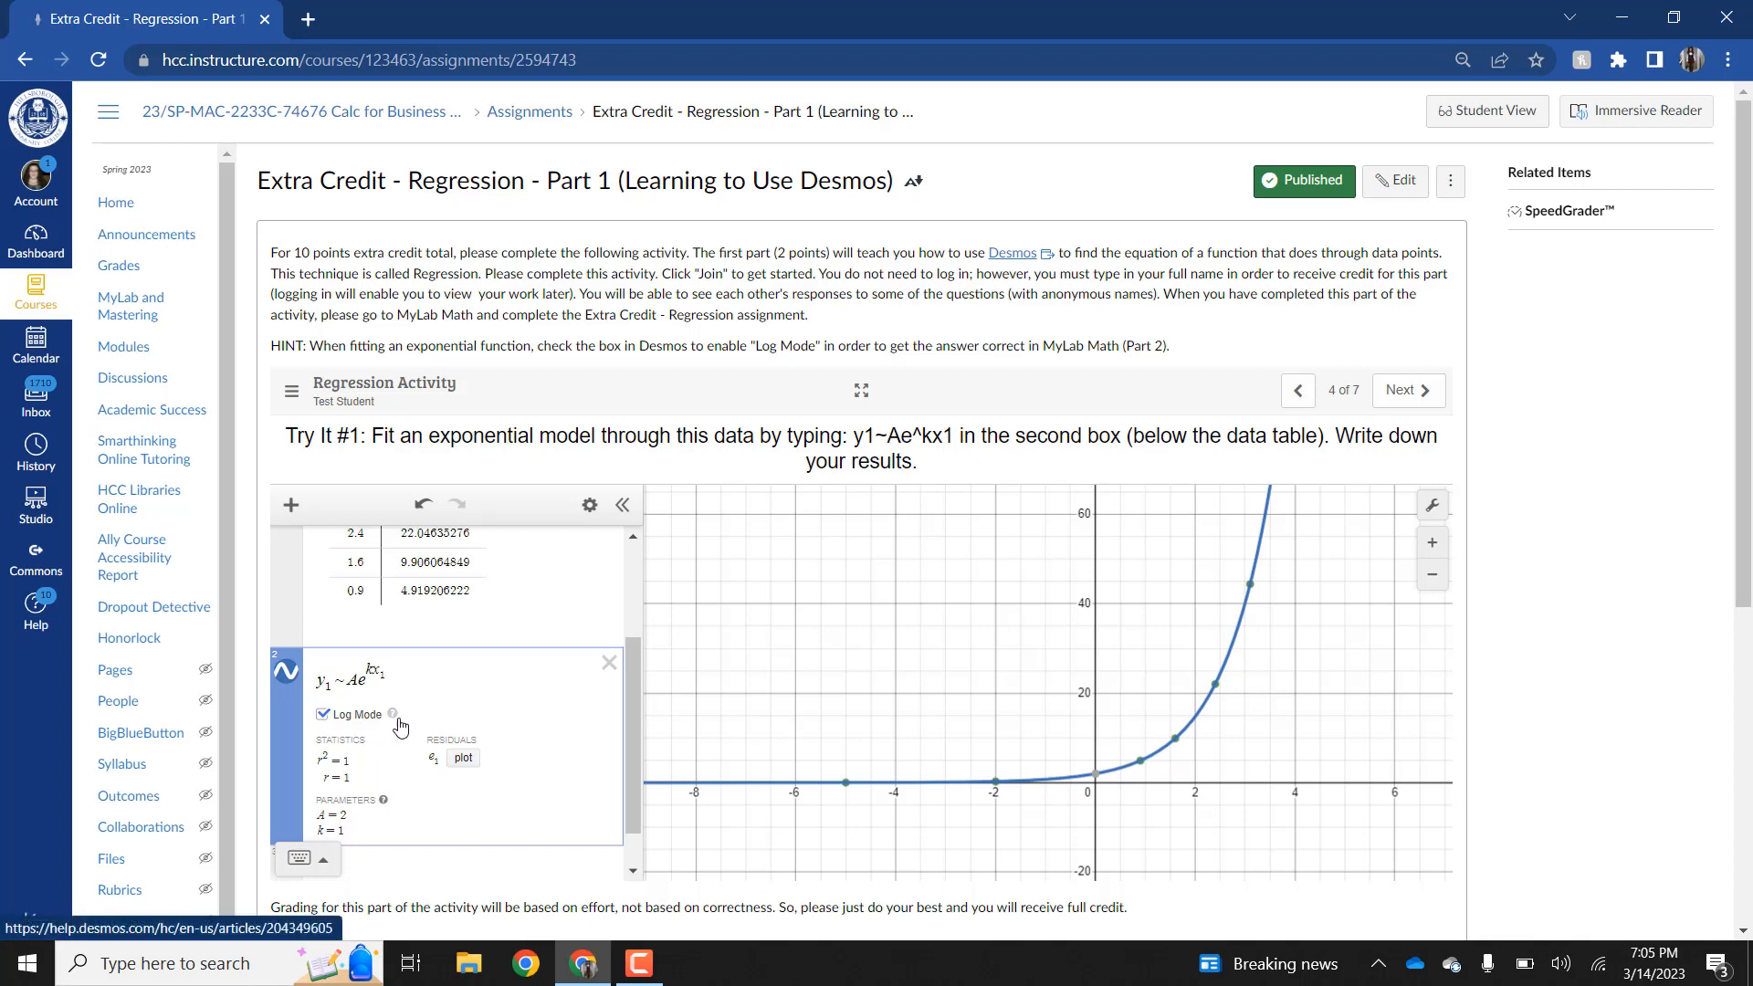
pyautogui.scroll(-1, 631, 800)
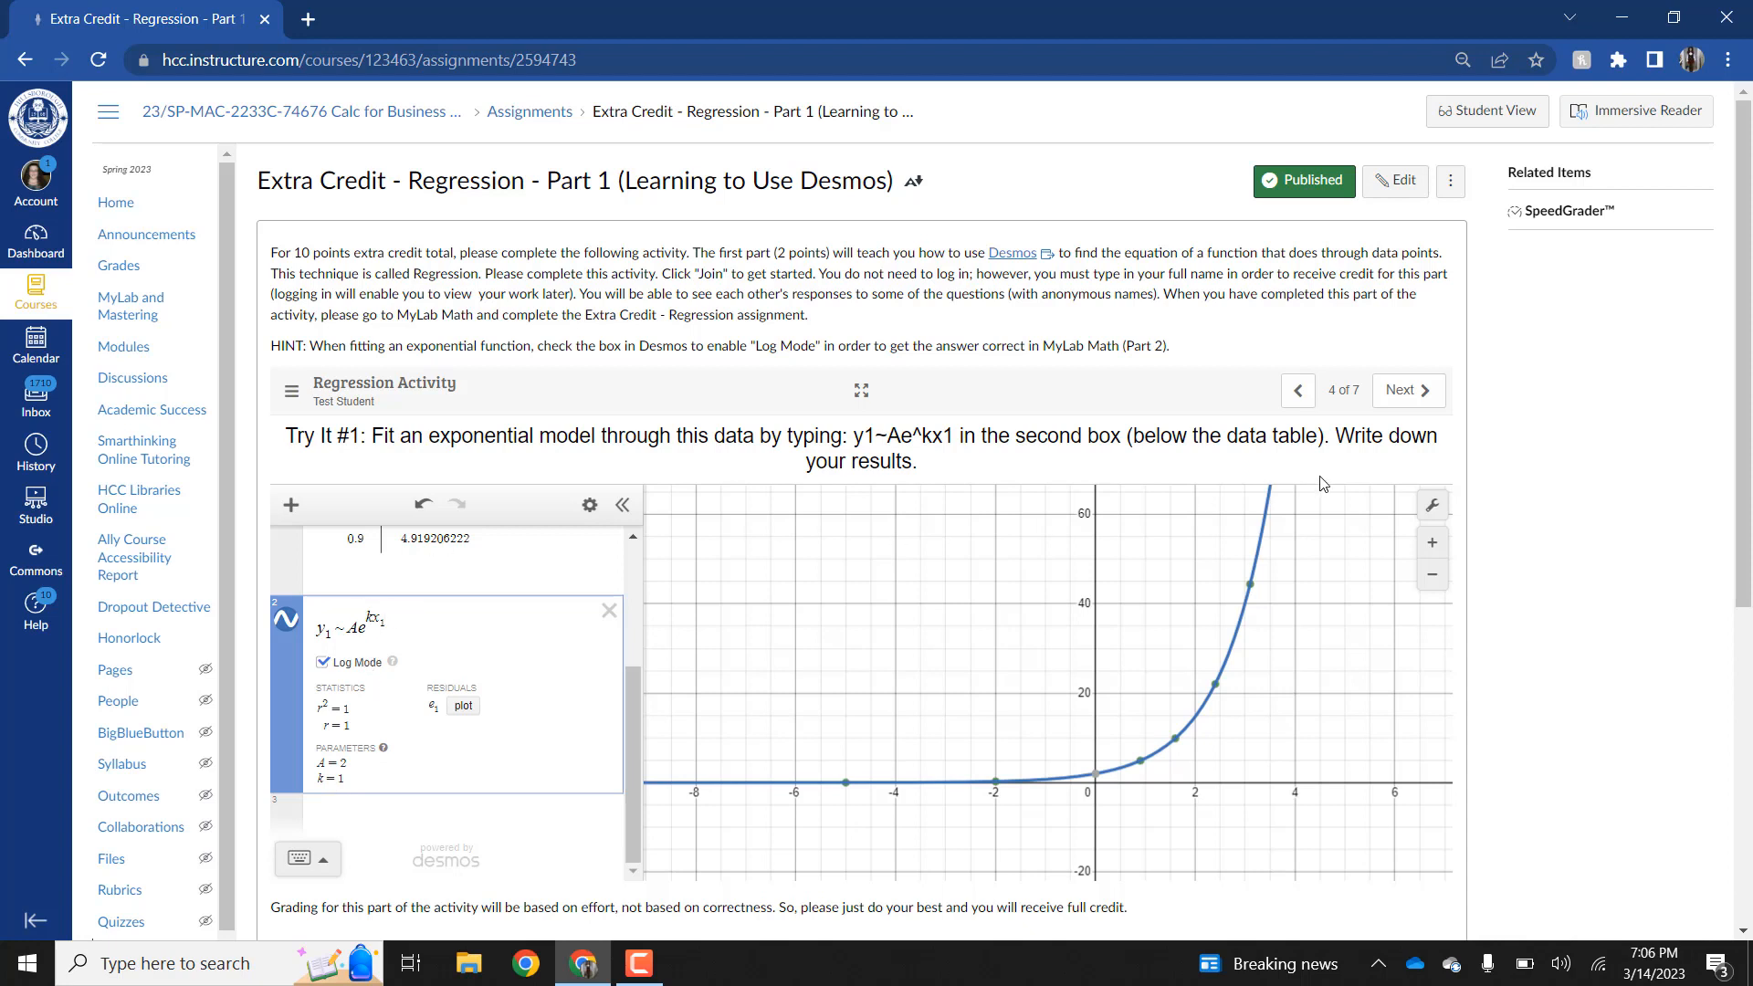
# Step: Open the Try It #1 model question, then return to the regression to check its A and k parameters
pyautogui.click(1397, 394)
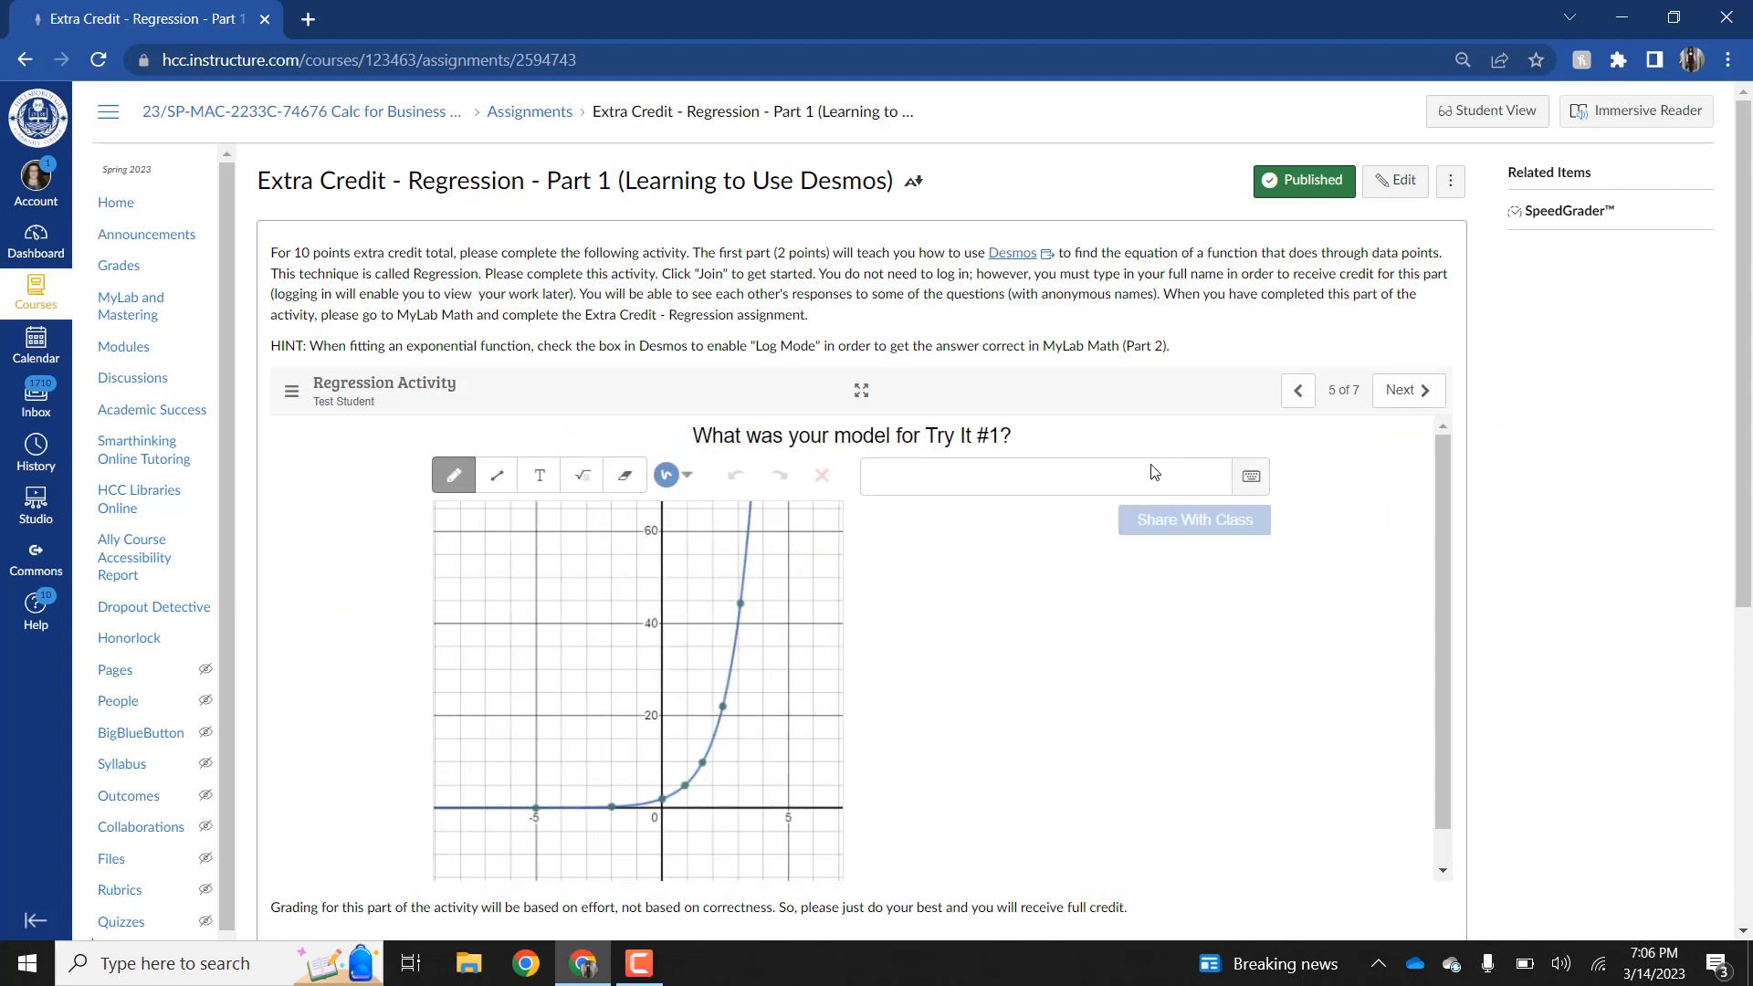
pyautogui.click(982, 476)
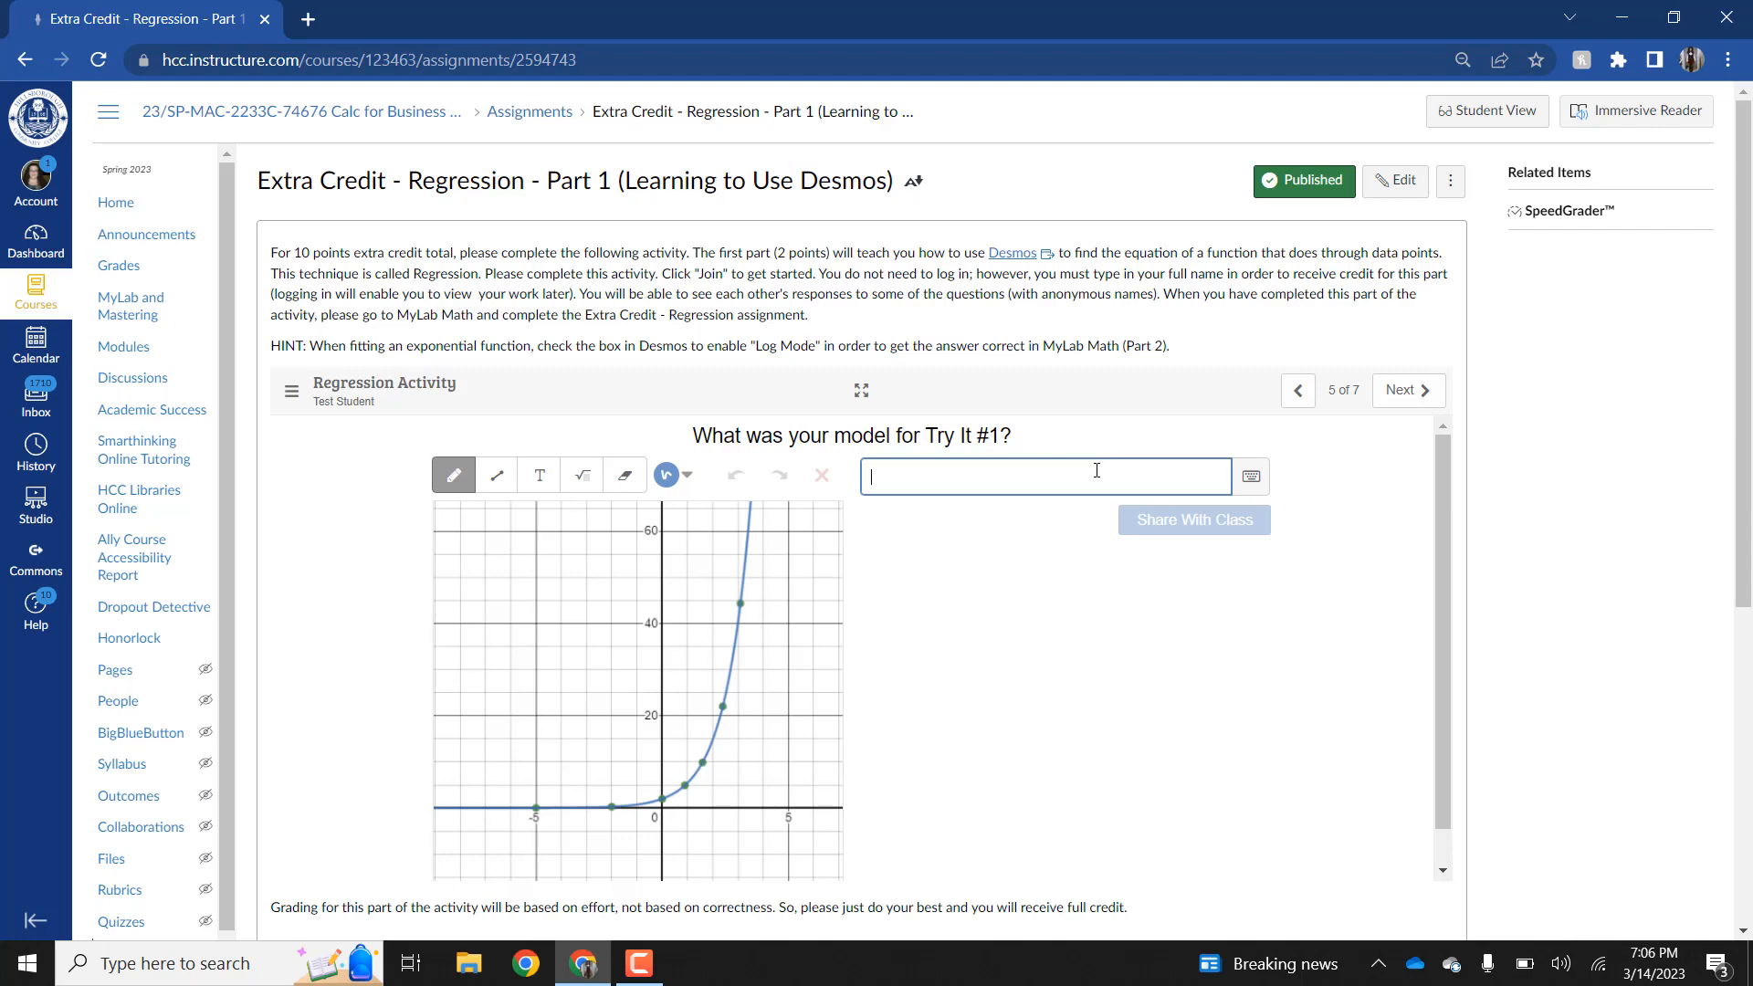
pyautogui.click(1298, 390)
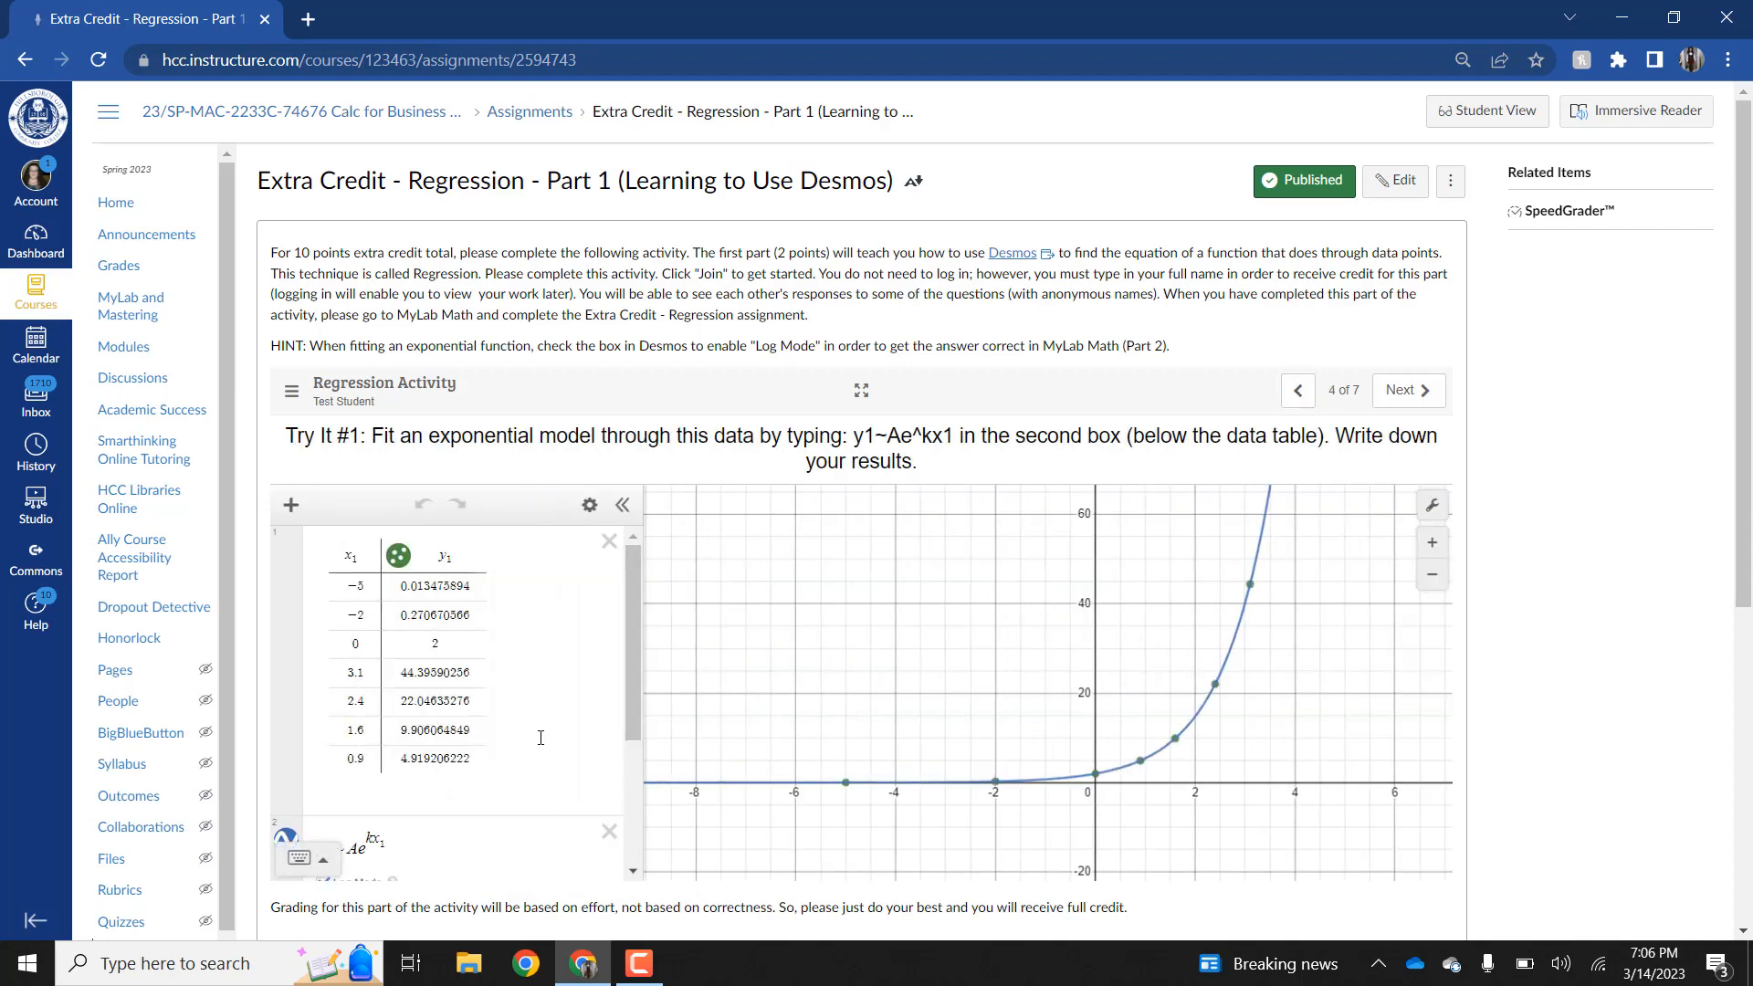
pyautogui.scroll(-1, 630, 750)
pyautogui.moveTo(630, 748); pyautogui.dragTo(630, 815)
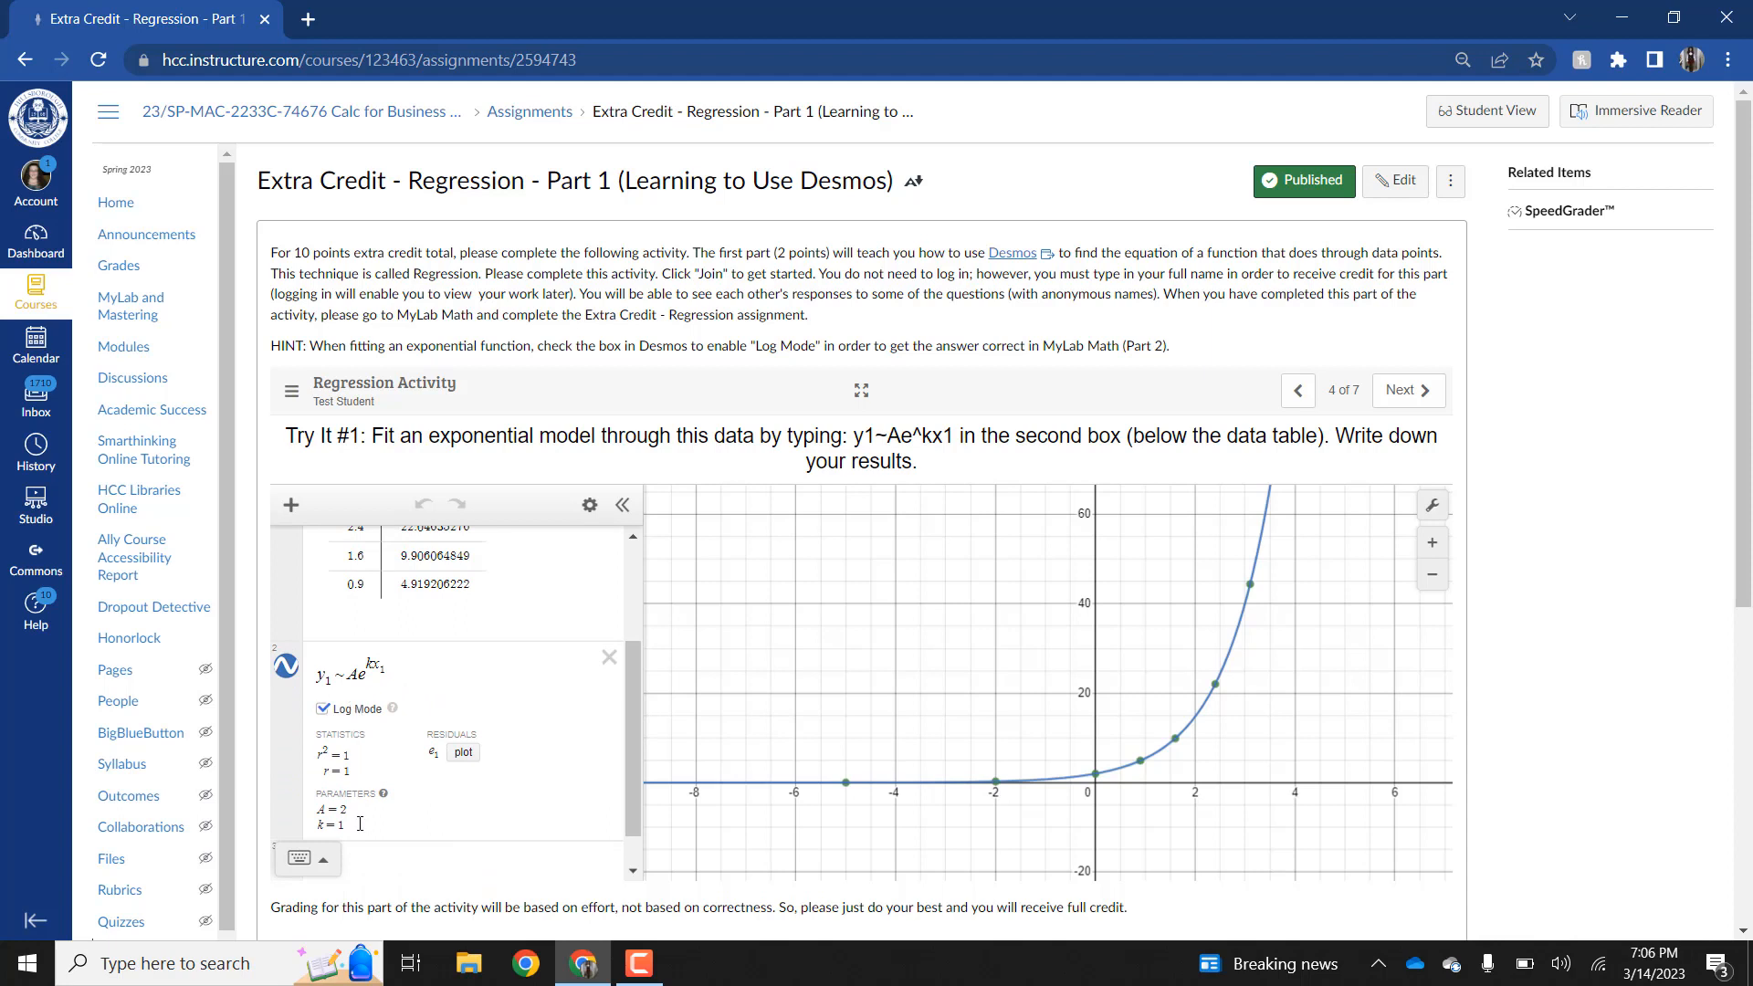
# Step: Answer the Try It #1 model question with y=2e^x and share the response with the class
pyautogui.click(1402, 391)
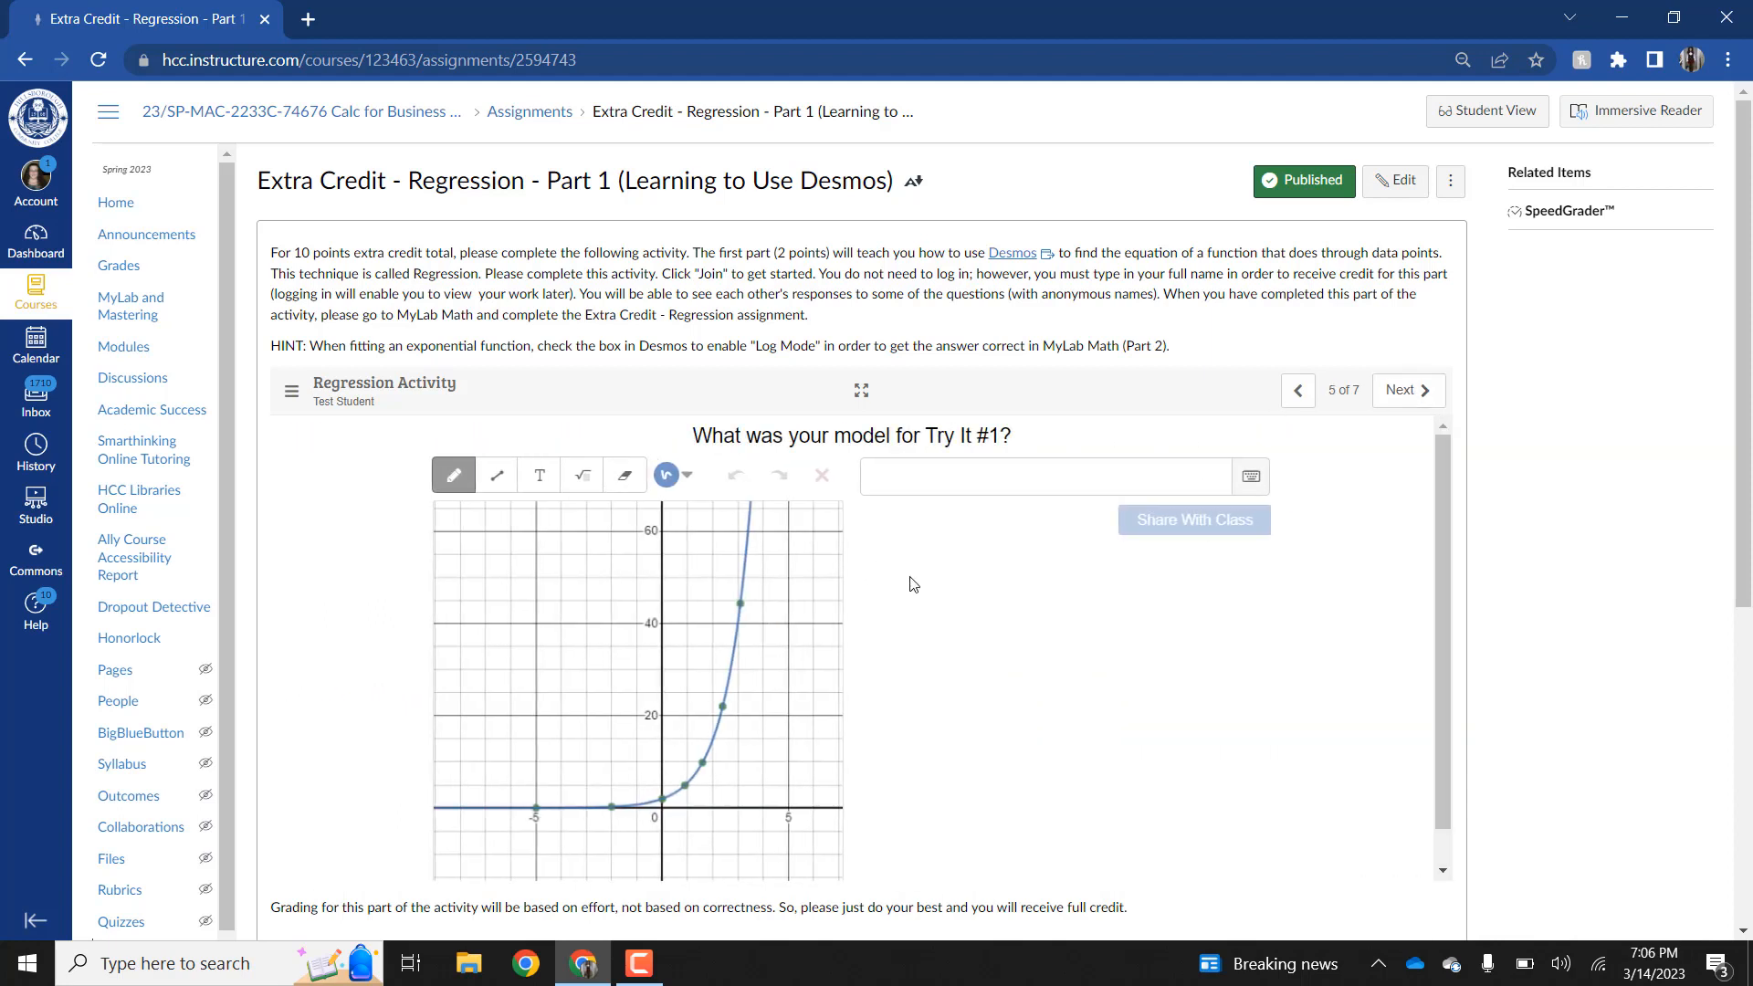
pyautogui.click(937, 472)
pyautogui.write('y=')
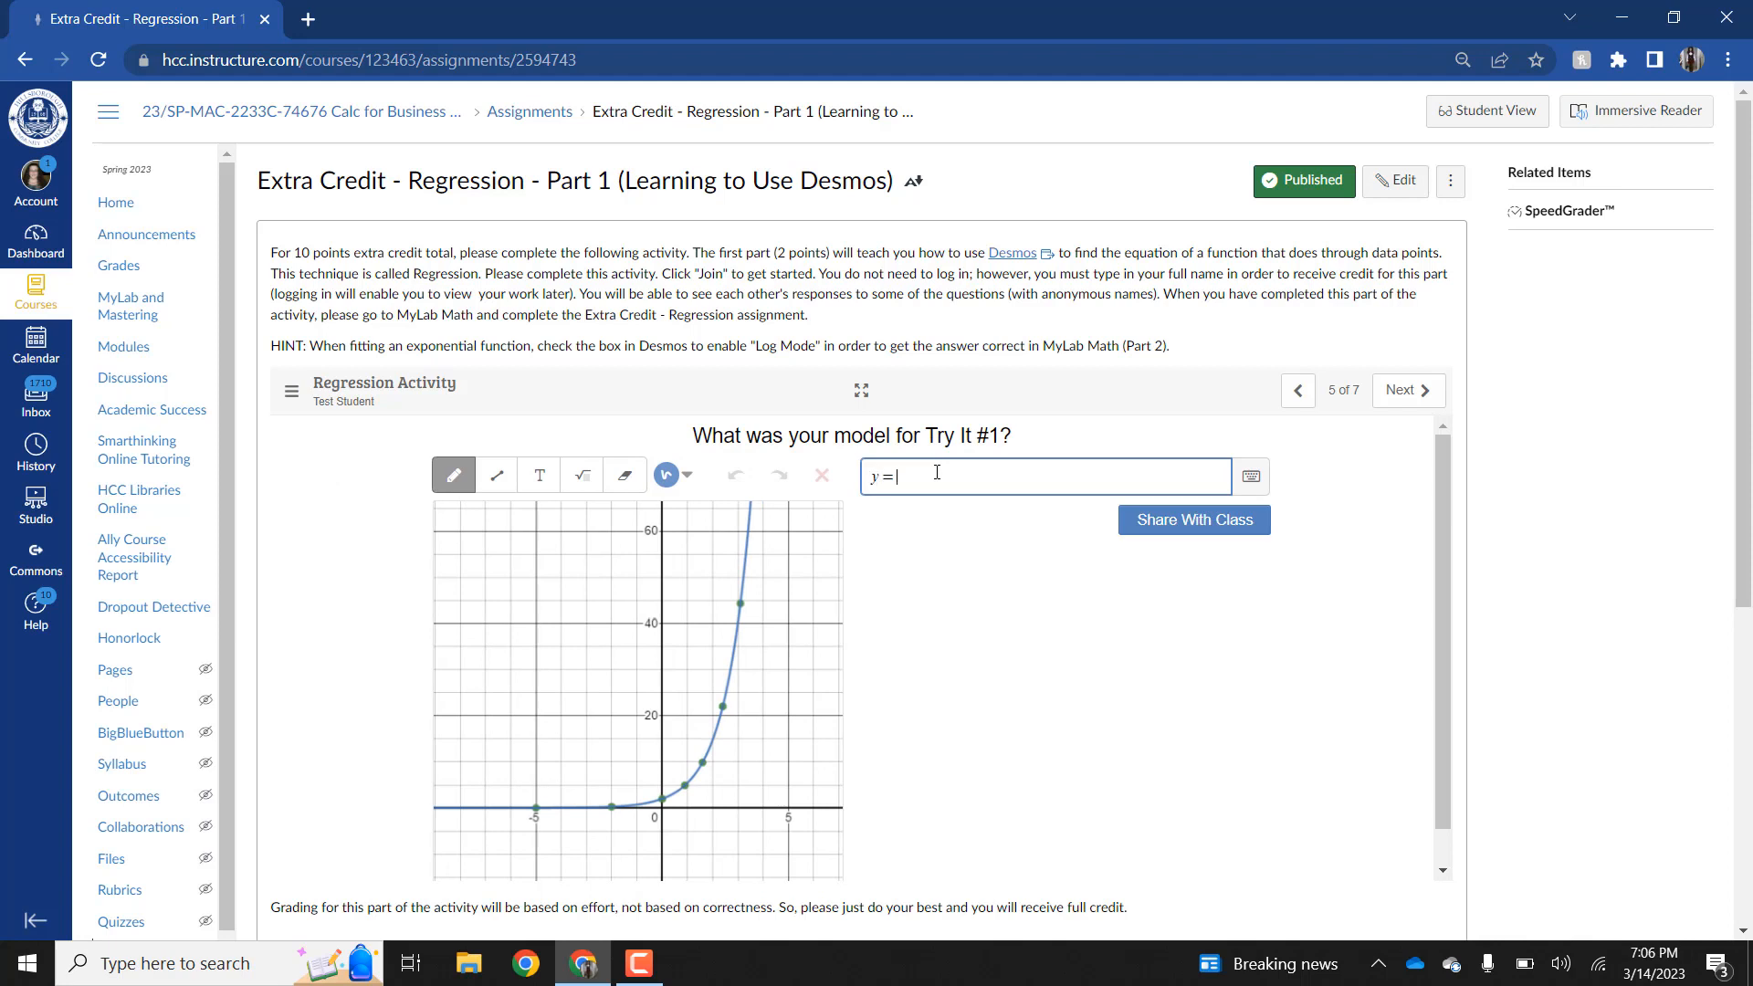
pyautogui.write('2e^')
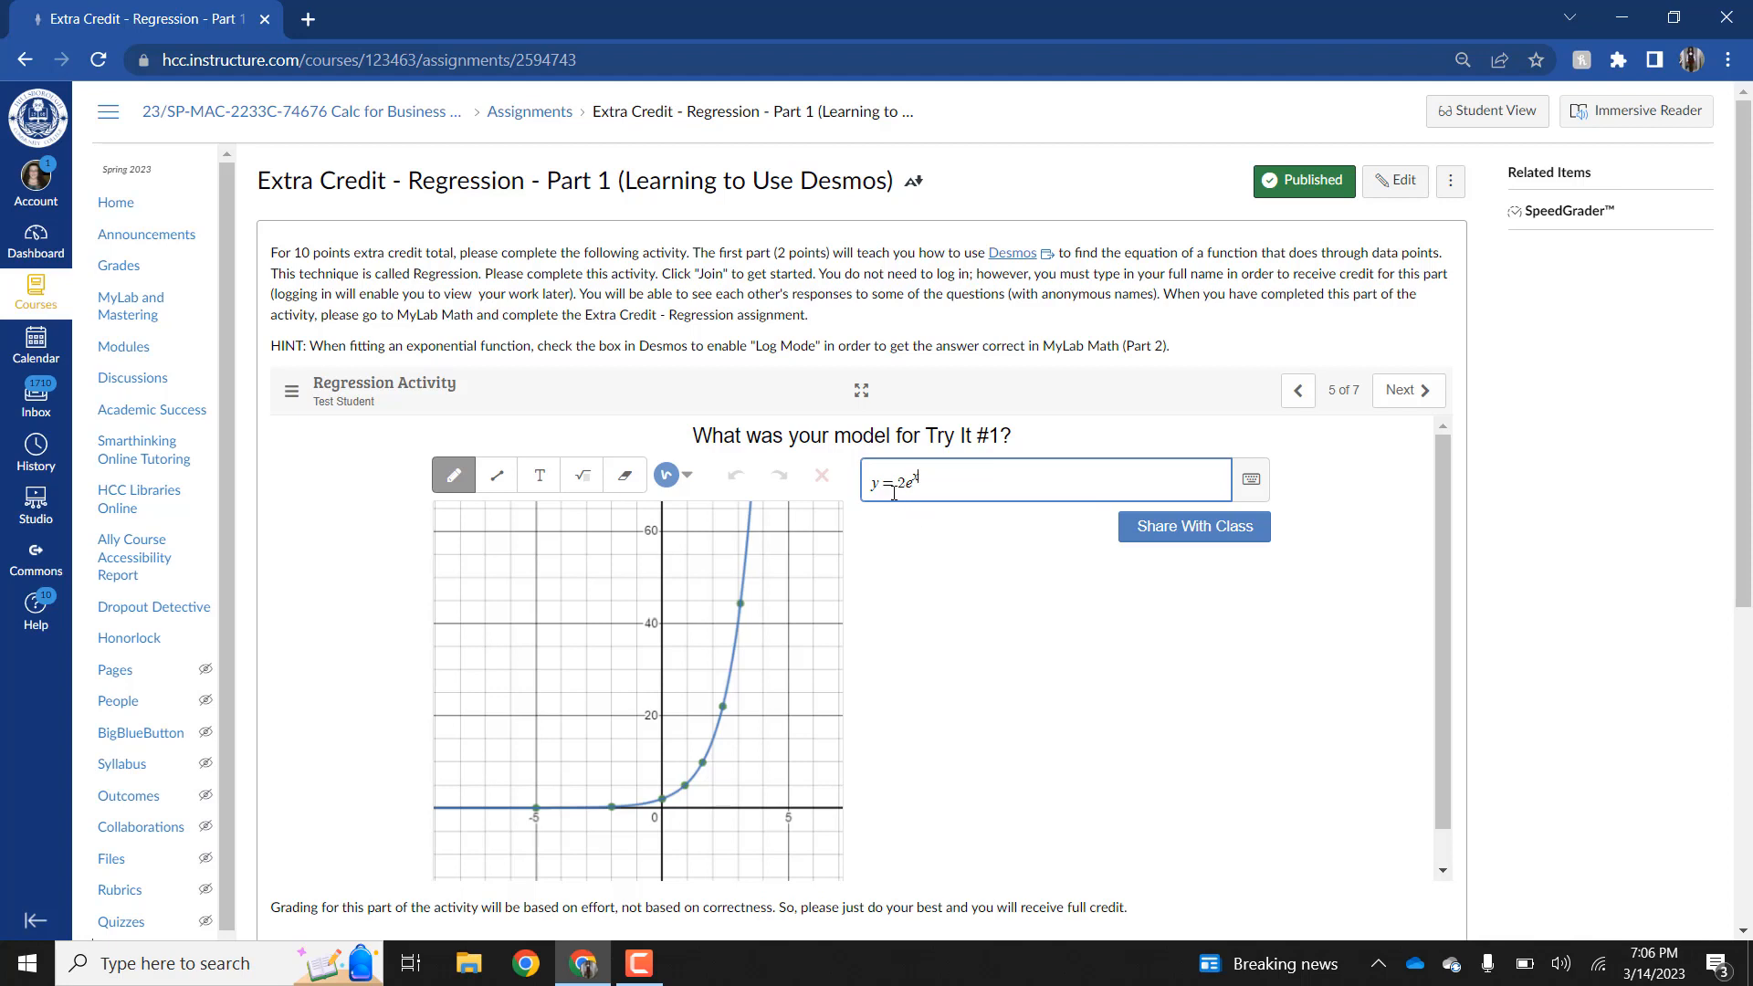
pyautogui.click(1207, 541)
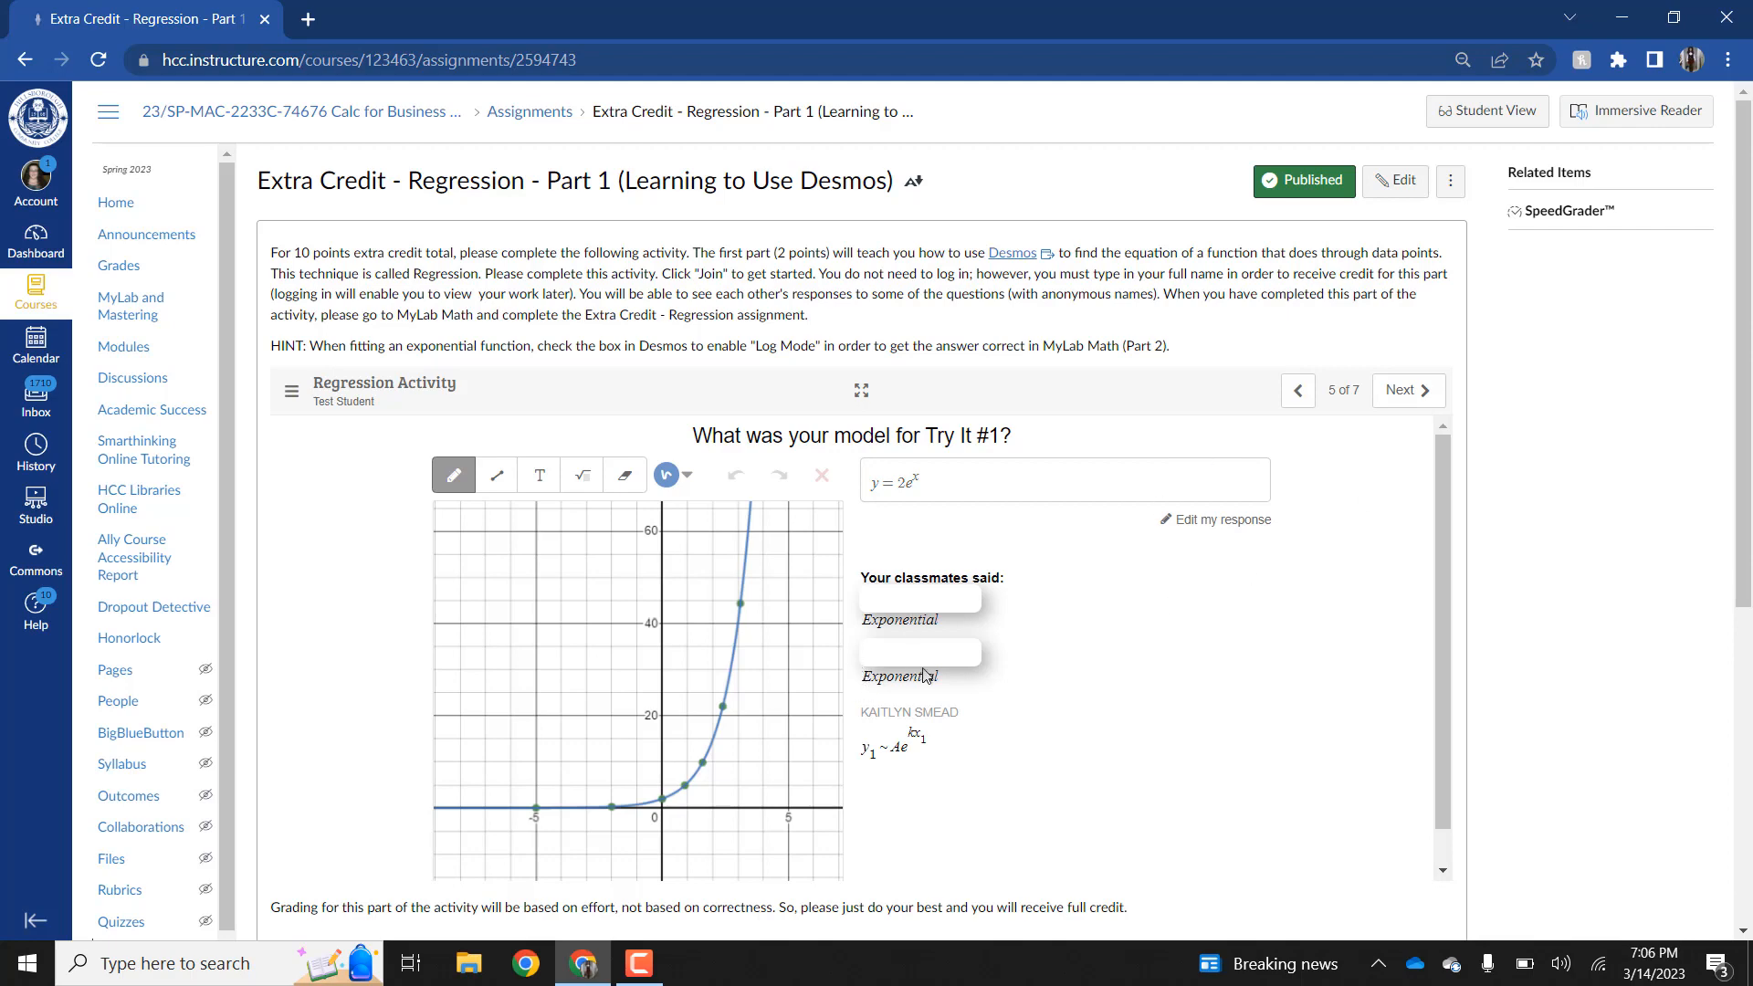
# Step: Advance to Try It #2 and enter the exponential regression y1~Ae^kx1 in a new expression below the AMZN data table
pyautogui.click(1426, 394)
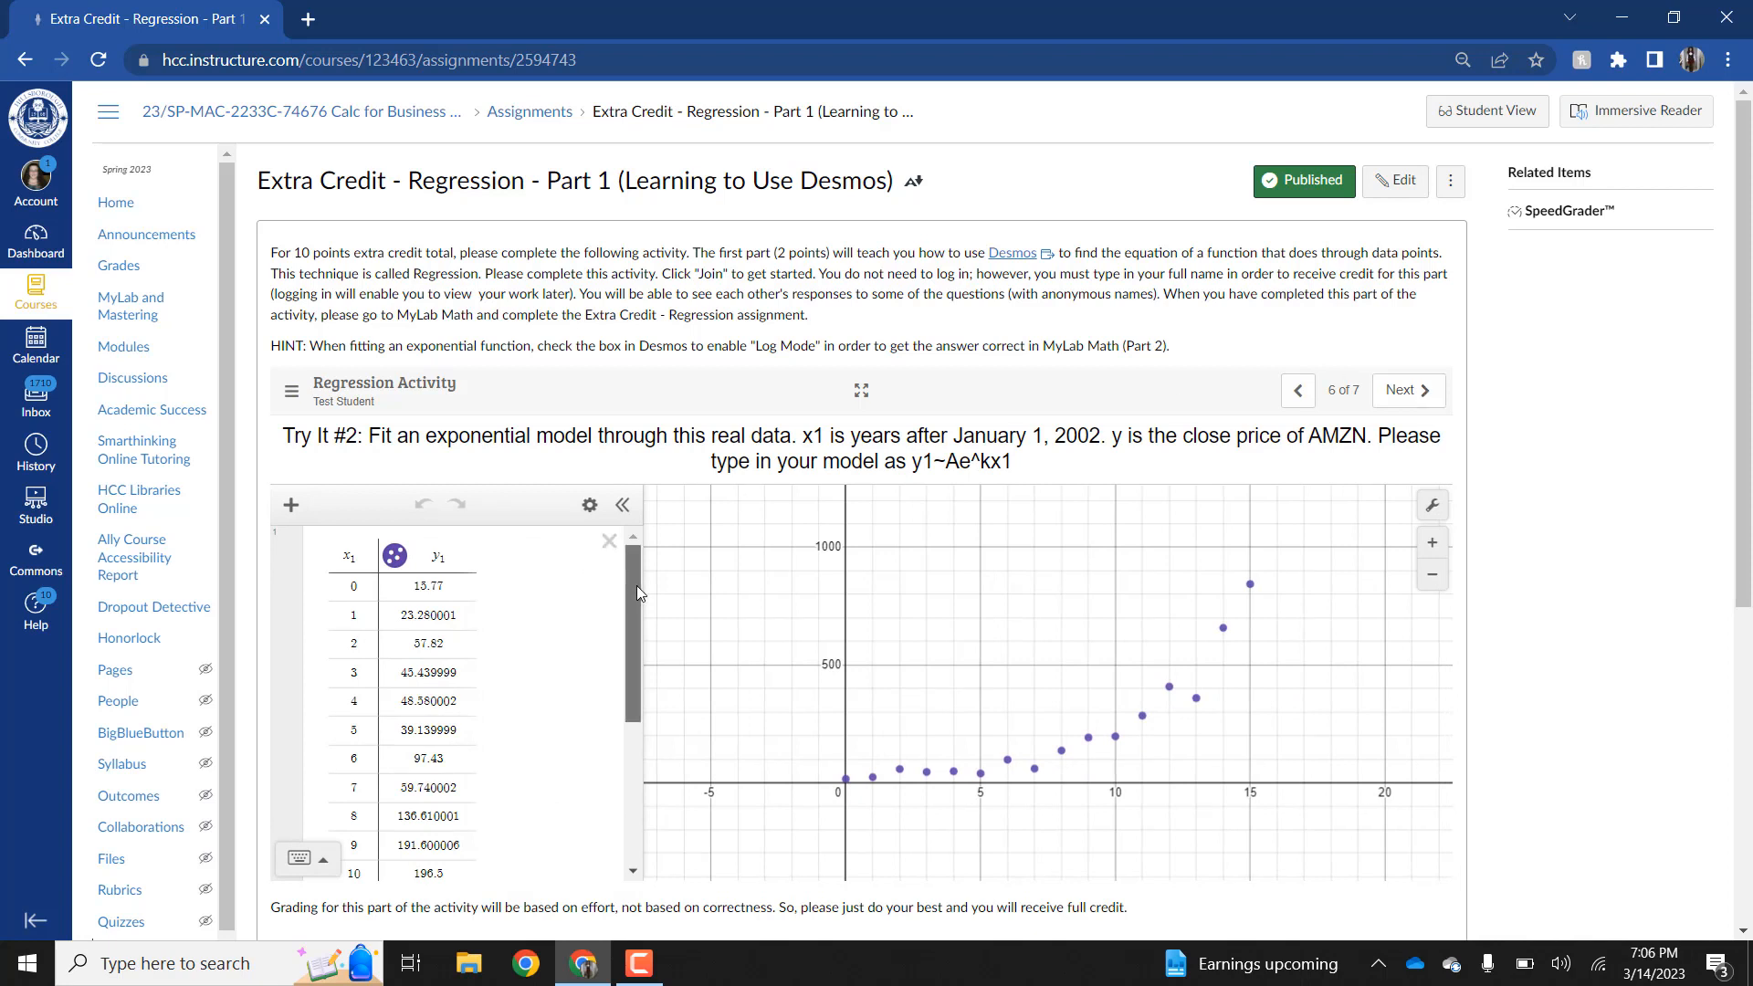
pyautogui.scroll(-1, 637, 589)
pyautogui.moveTo(637, 591); pyautogui.dragTo(691, 779)
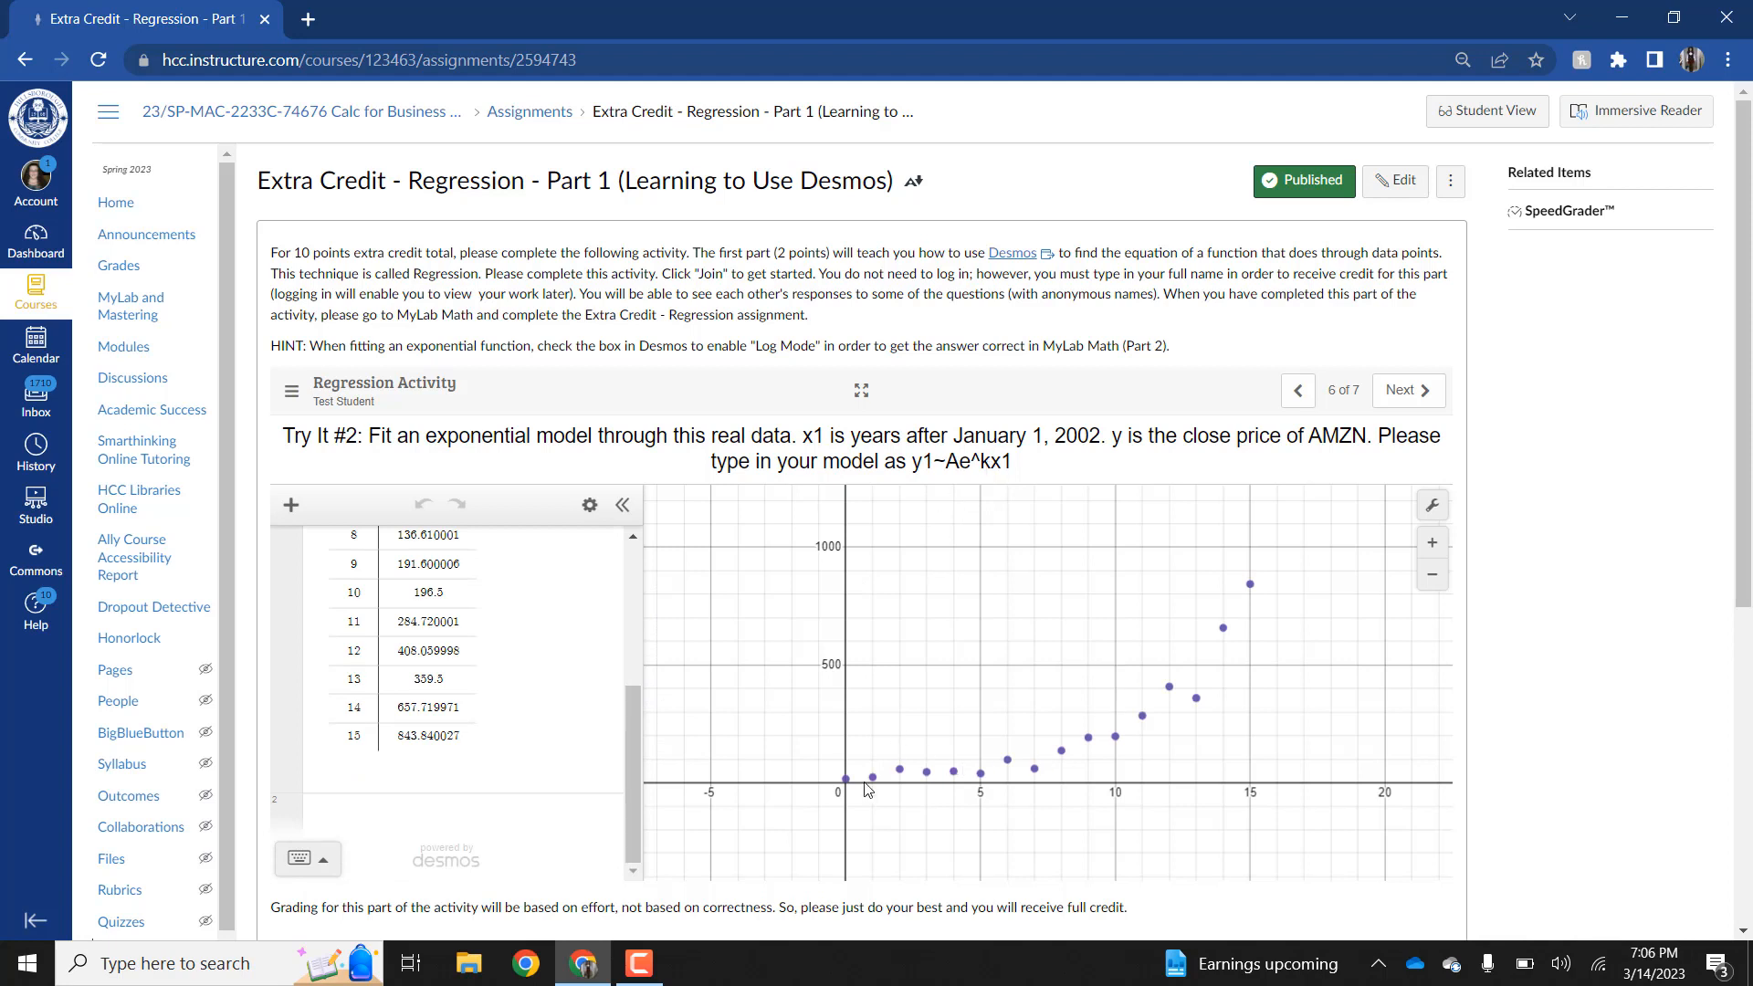
pyautogui.click(451, 818)
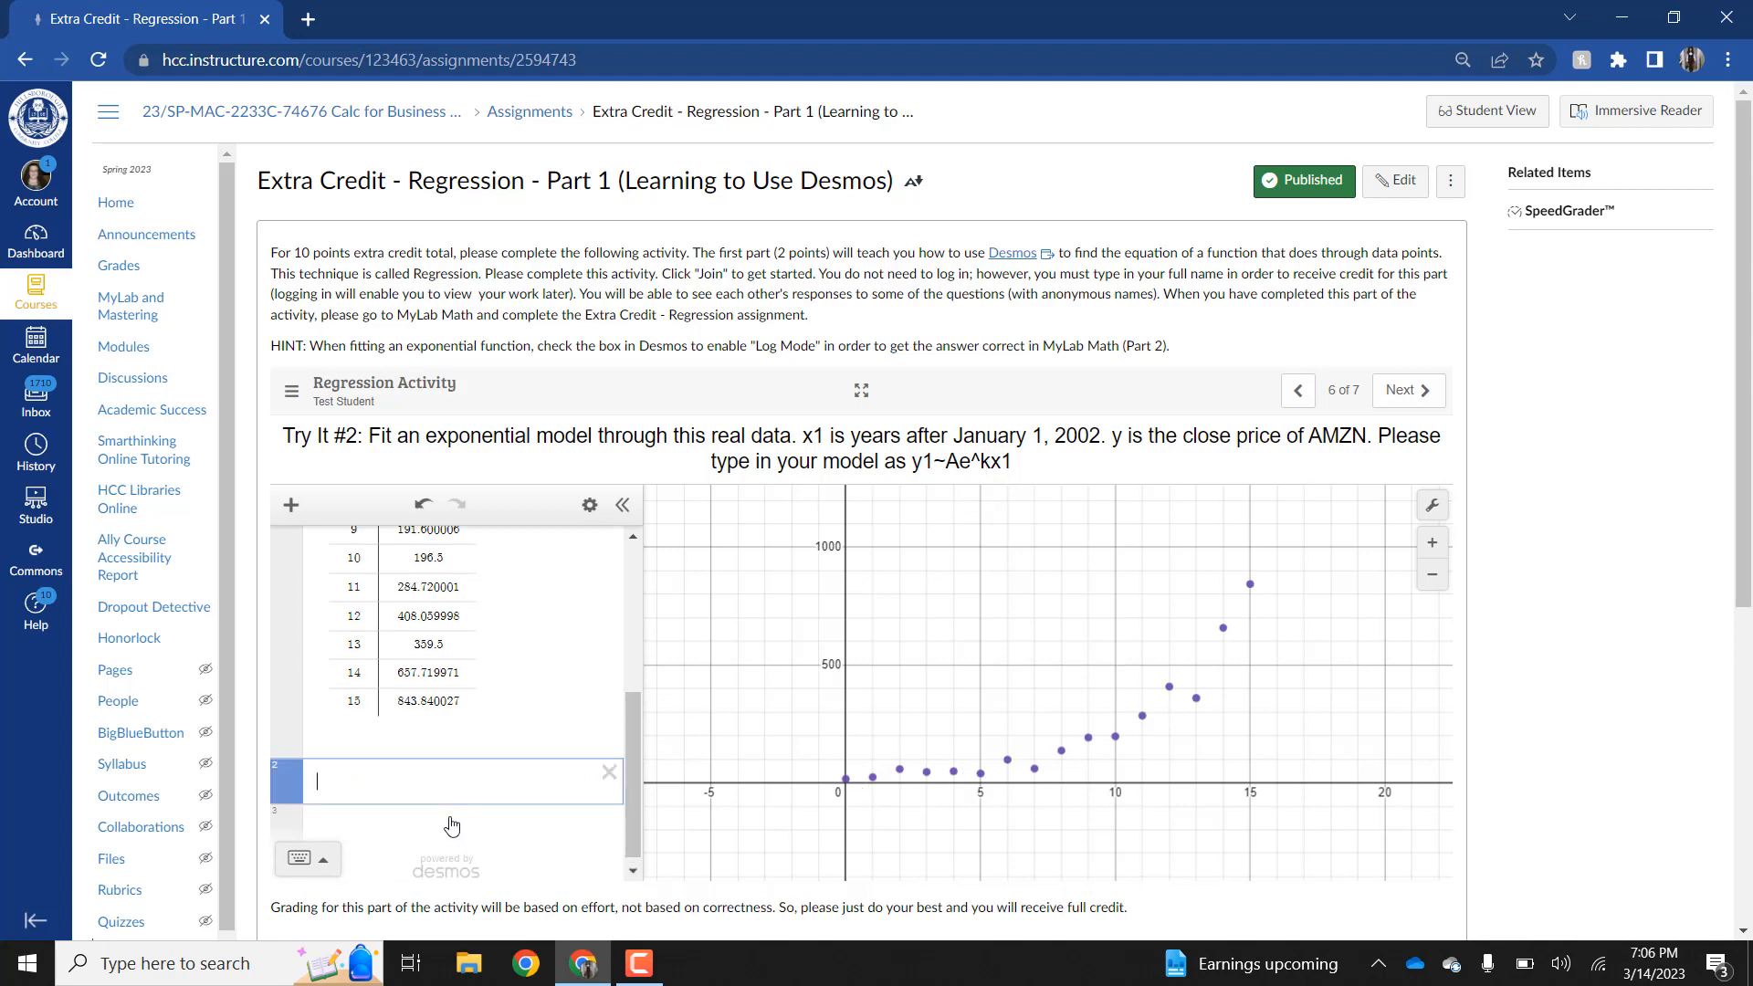
pyautogui.write('y1~')
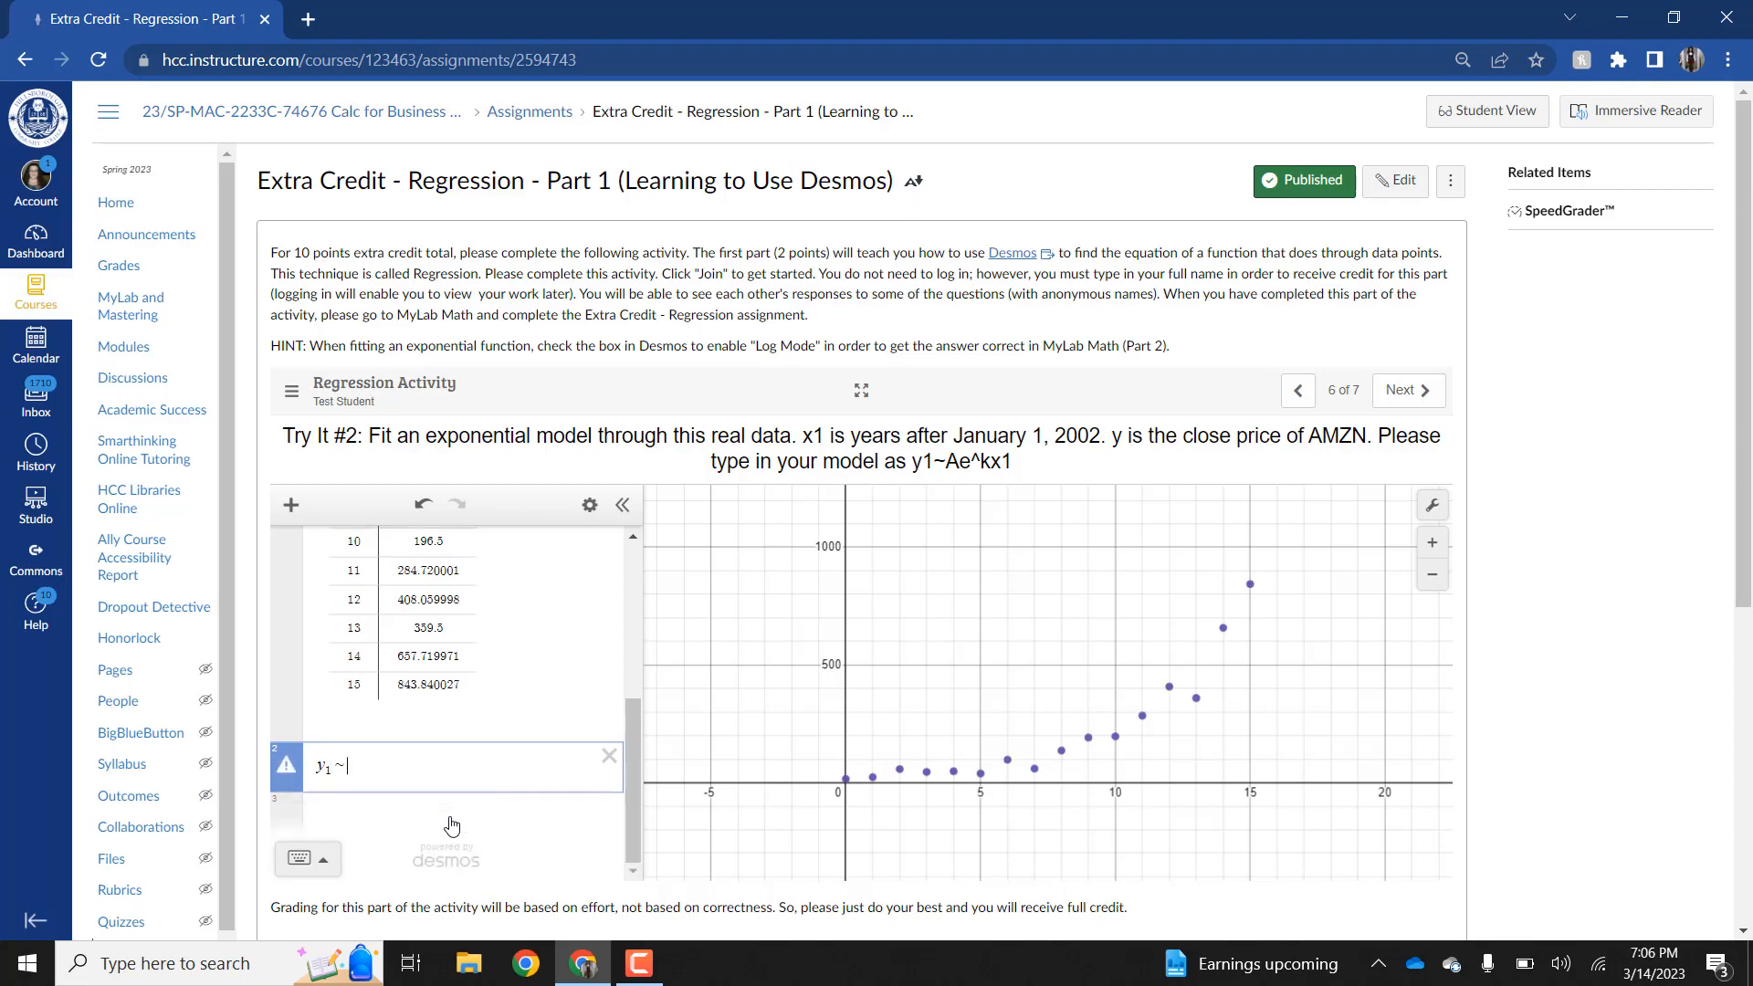
pyautogui.write('Ae')
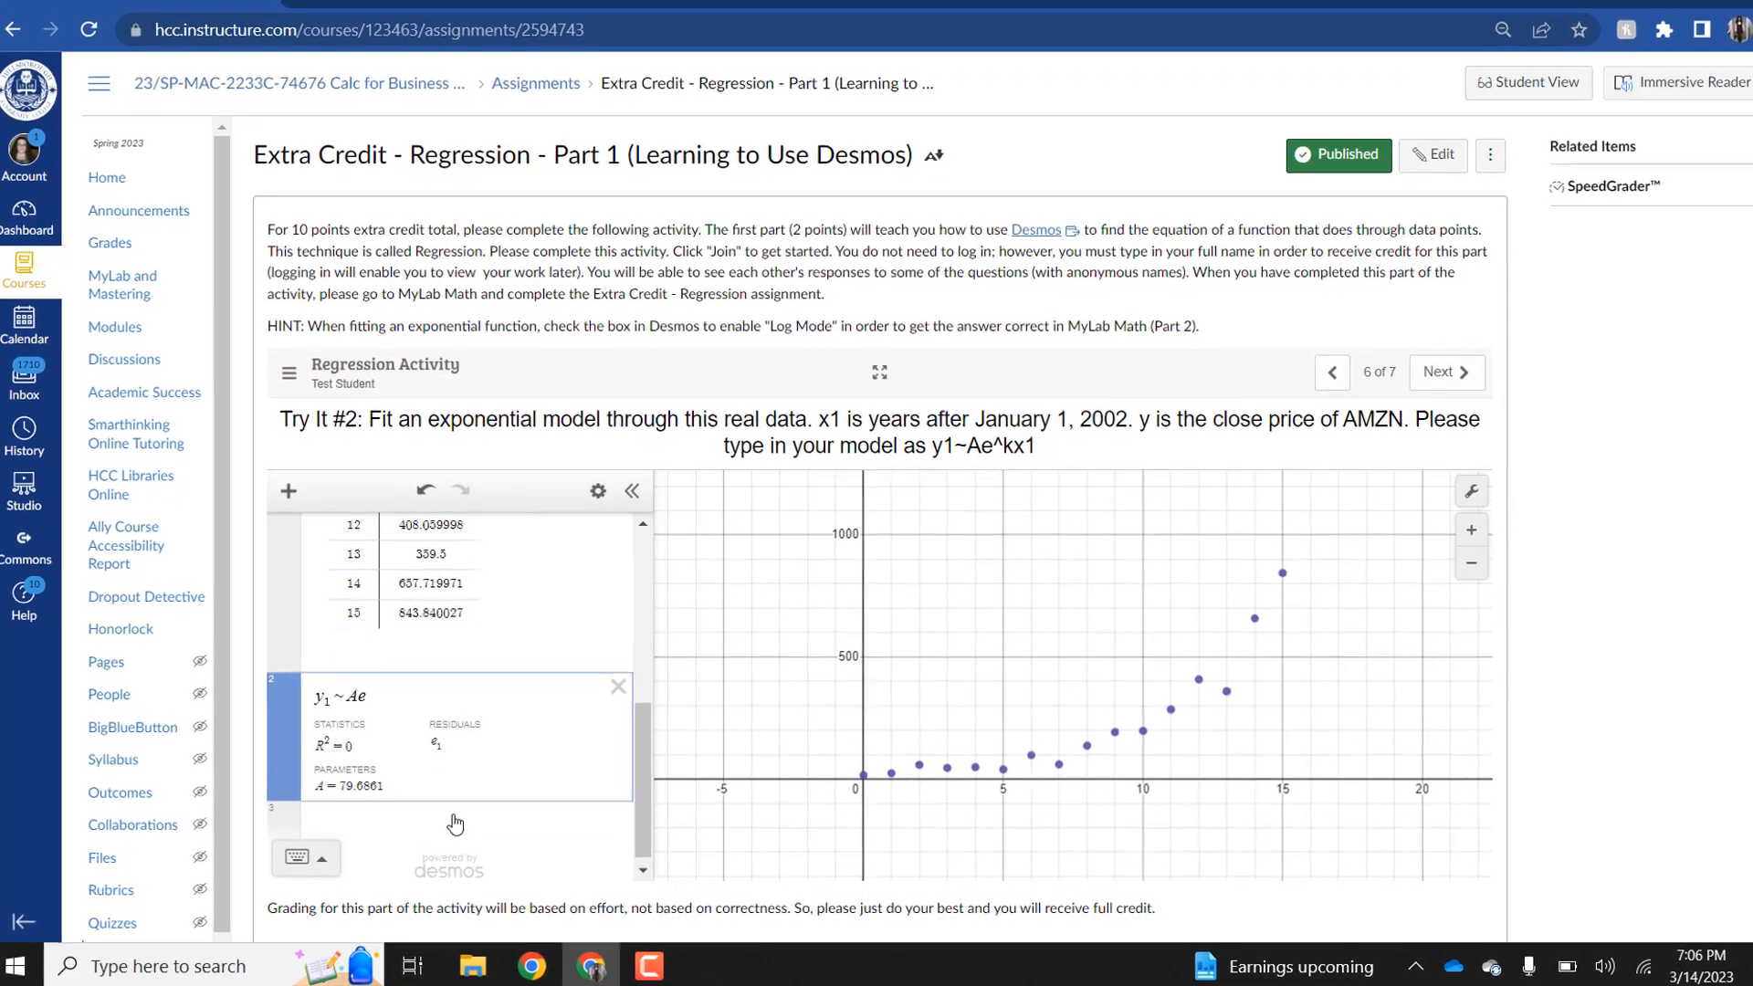
pyautogui.write('^kx')
pyautogui.write('1')
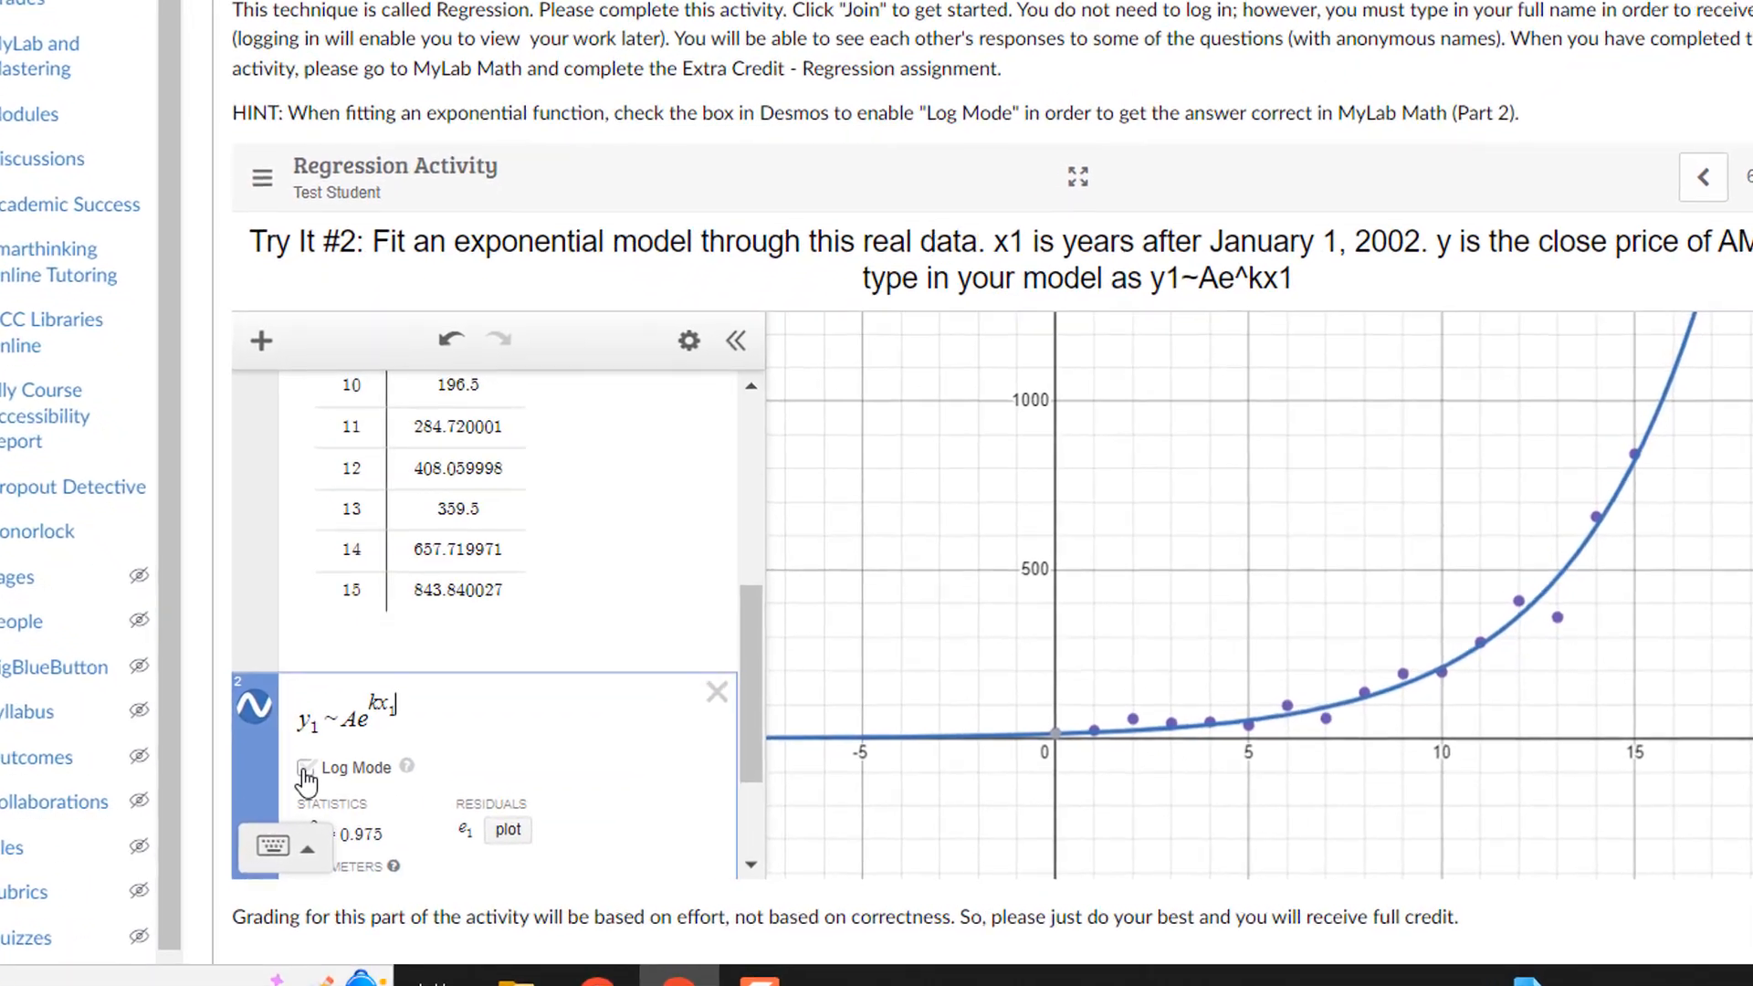
# Step: Enable Log Mode for the Try It #2 regression and evaluate parameter A in a new expression below it
pyautogui.click(309, 774)
pyautogui.moveTo(794, 701); pyautogui.dragTo(815, 831)
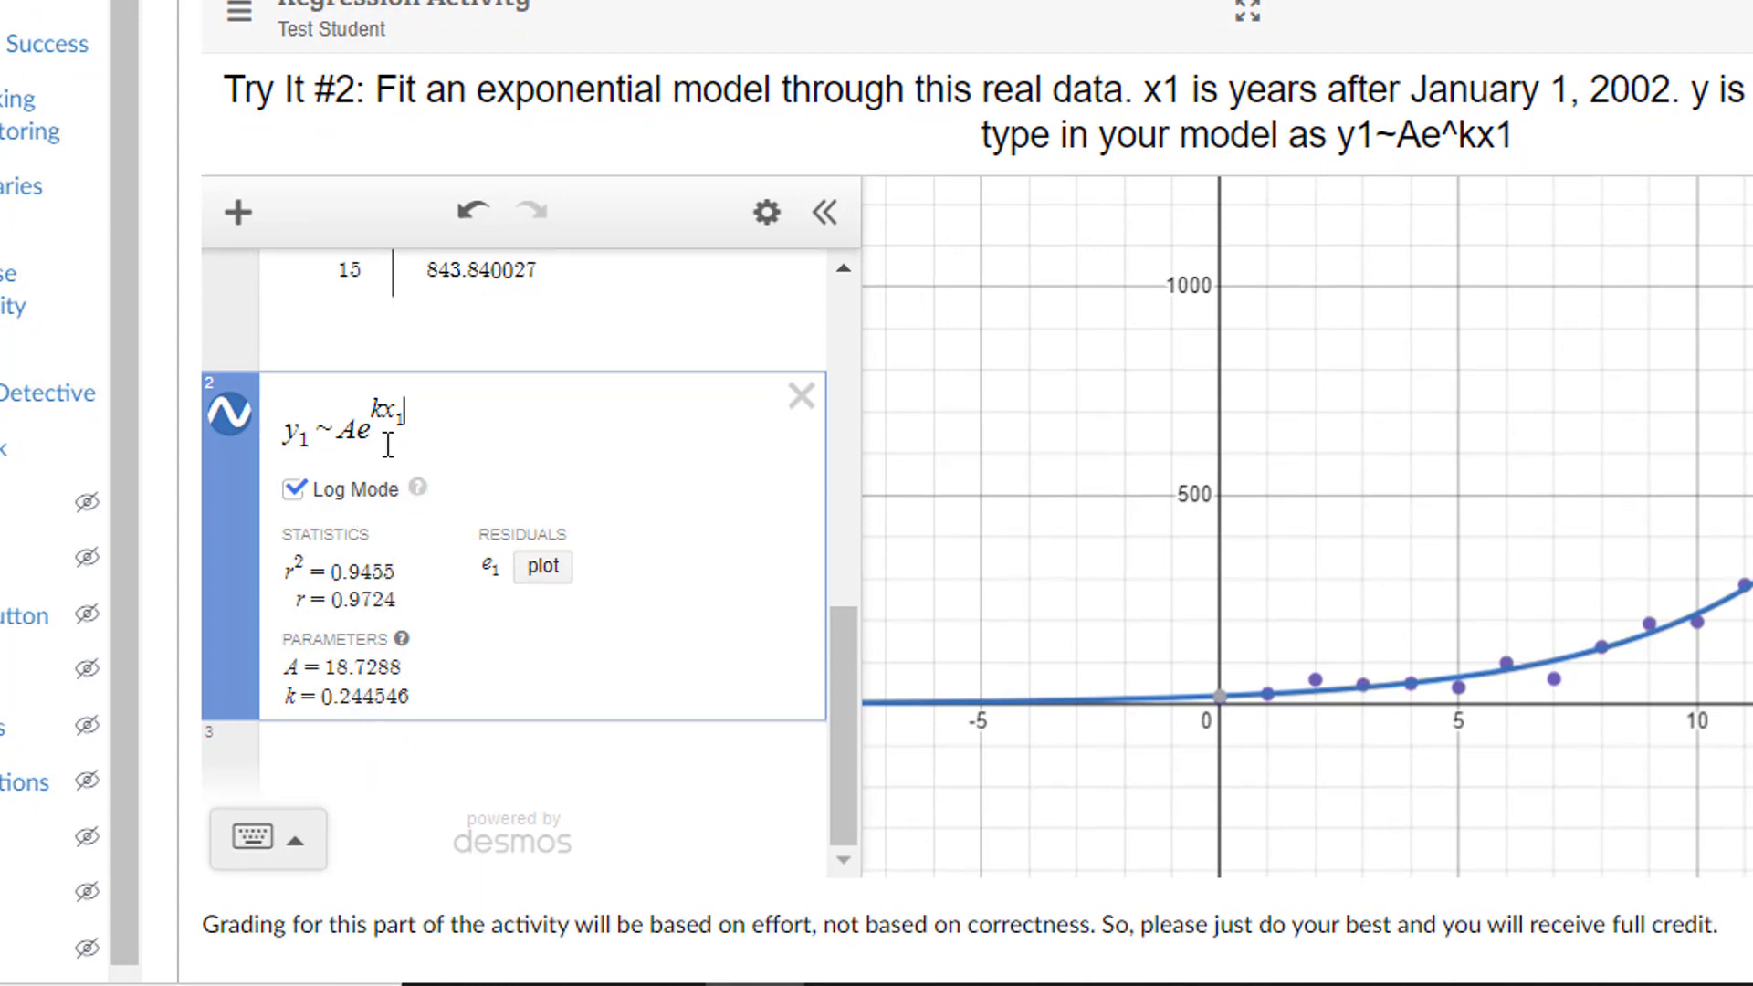
pyautogui.click(464, 778)
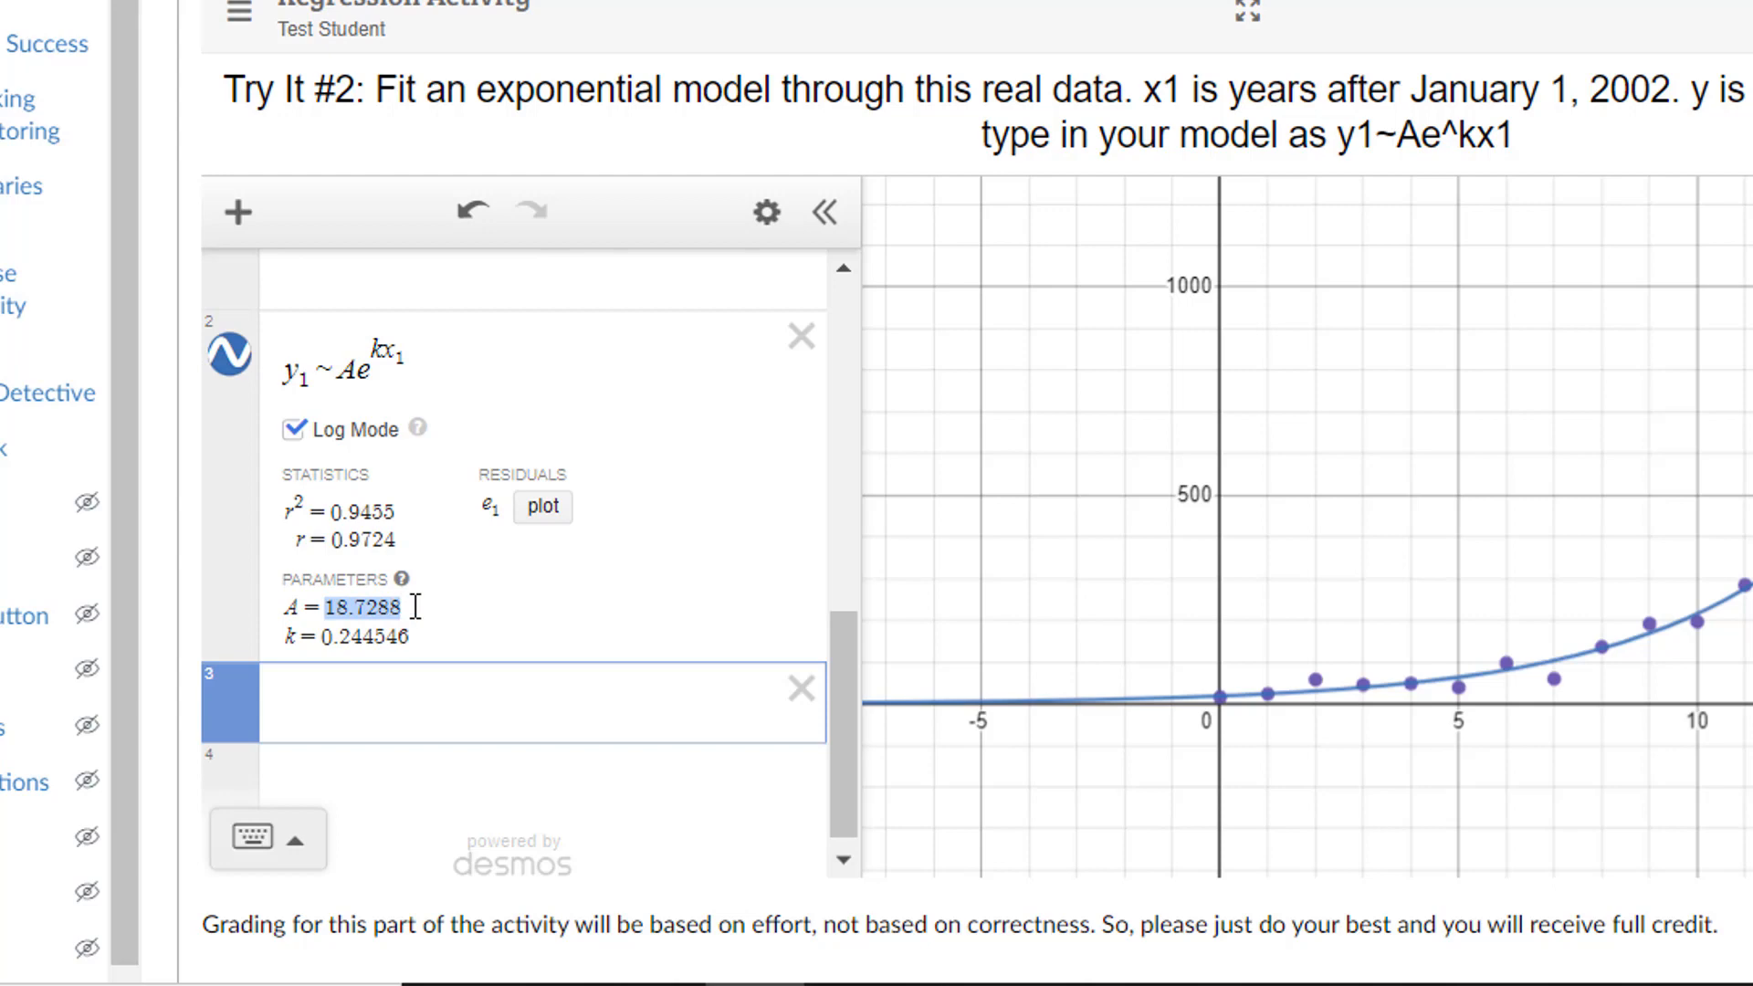
pyautogui.click(430, 706)
pyautogui.write('A')
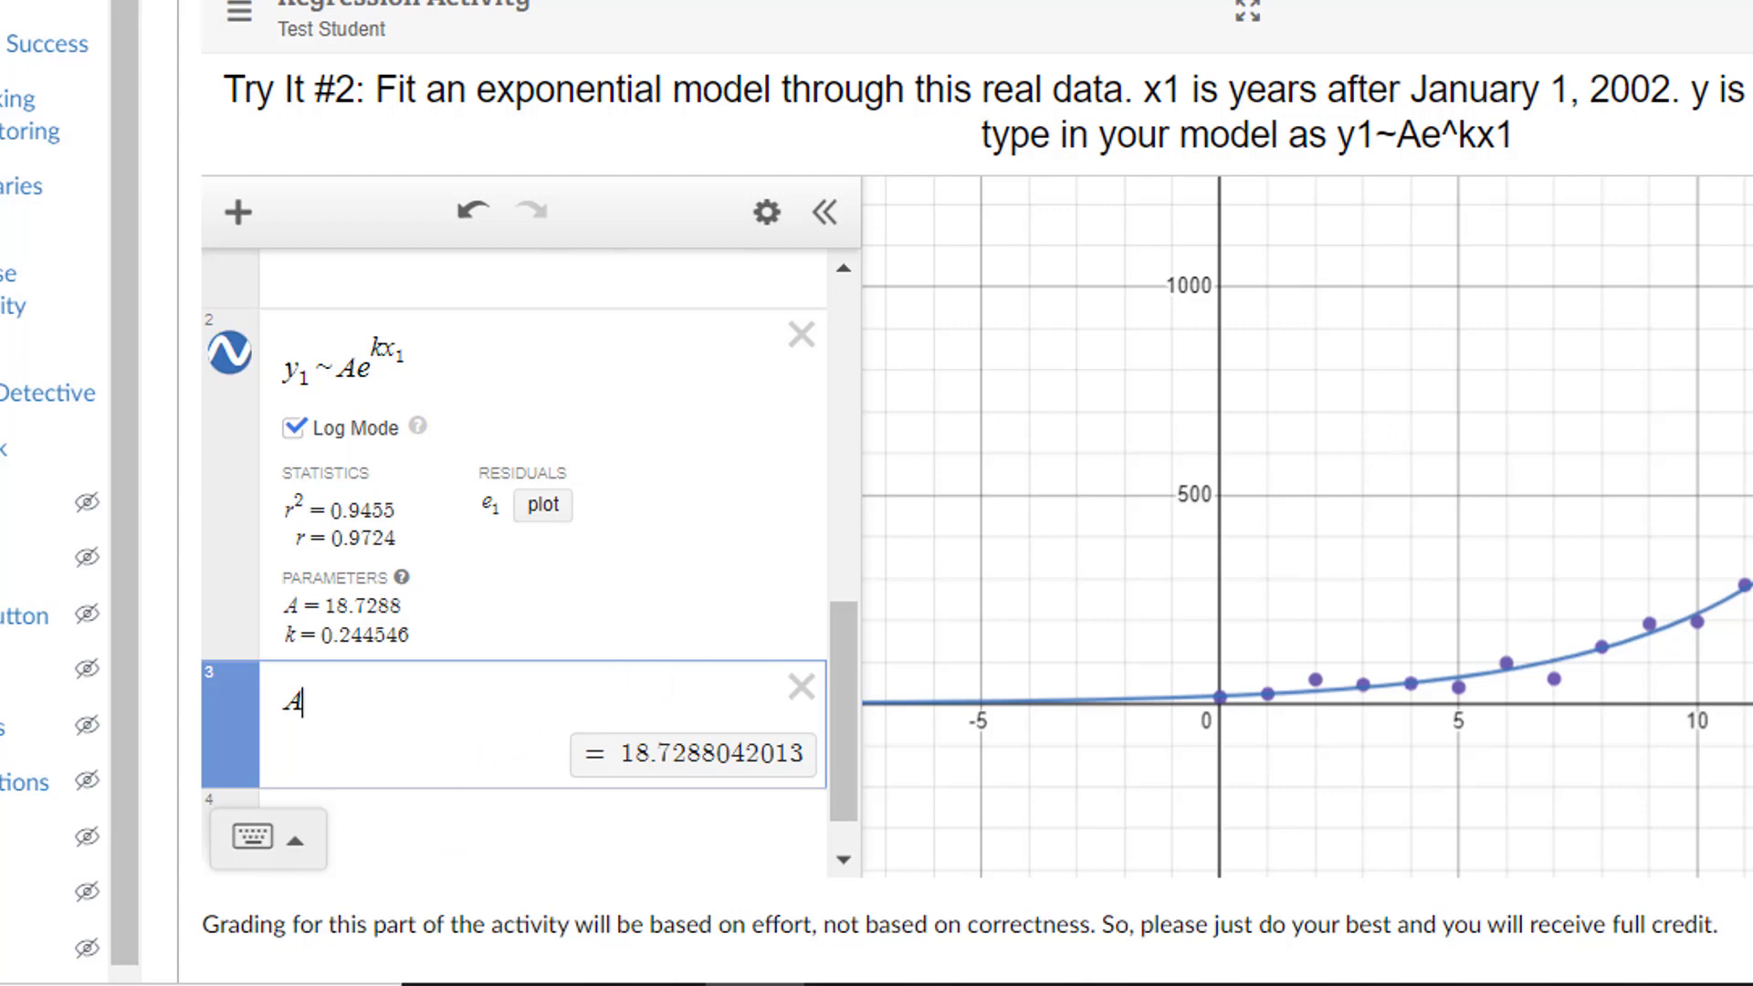
# Step: Read the questions on using the Try It #2 model, then return to the regression and its fitted parameters
pyautogui.click(1752, 11)
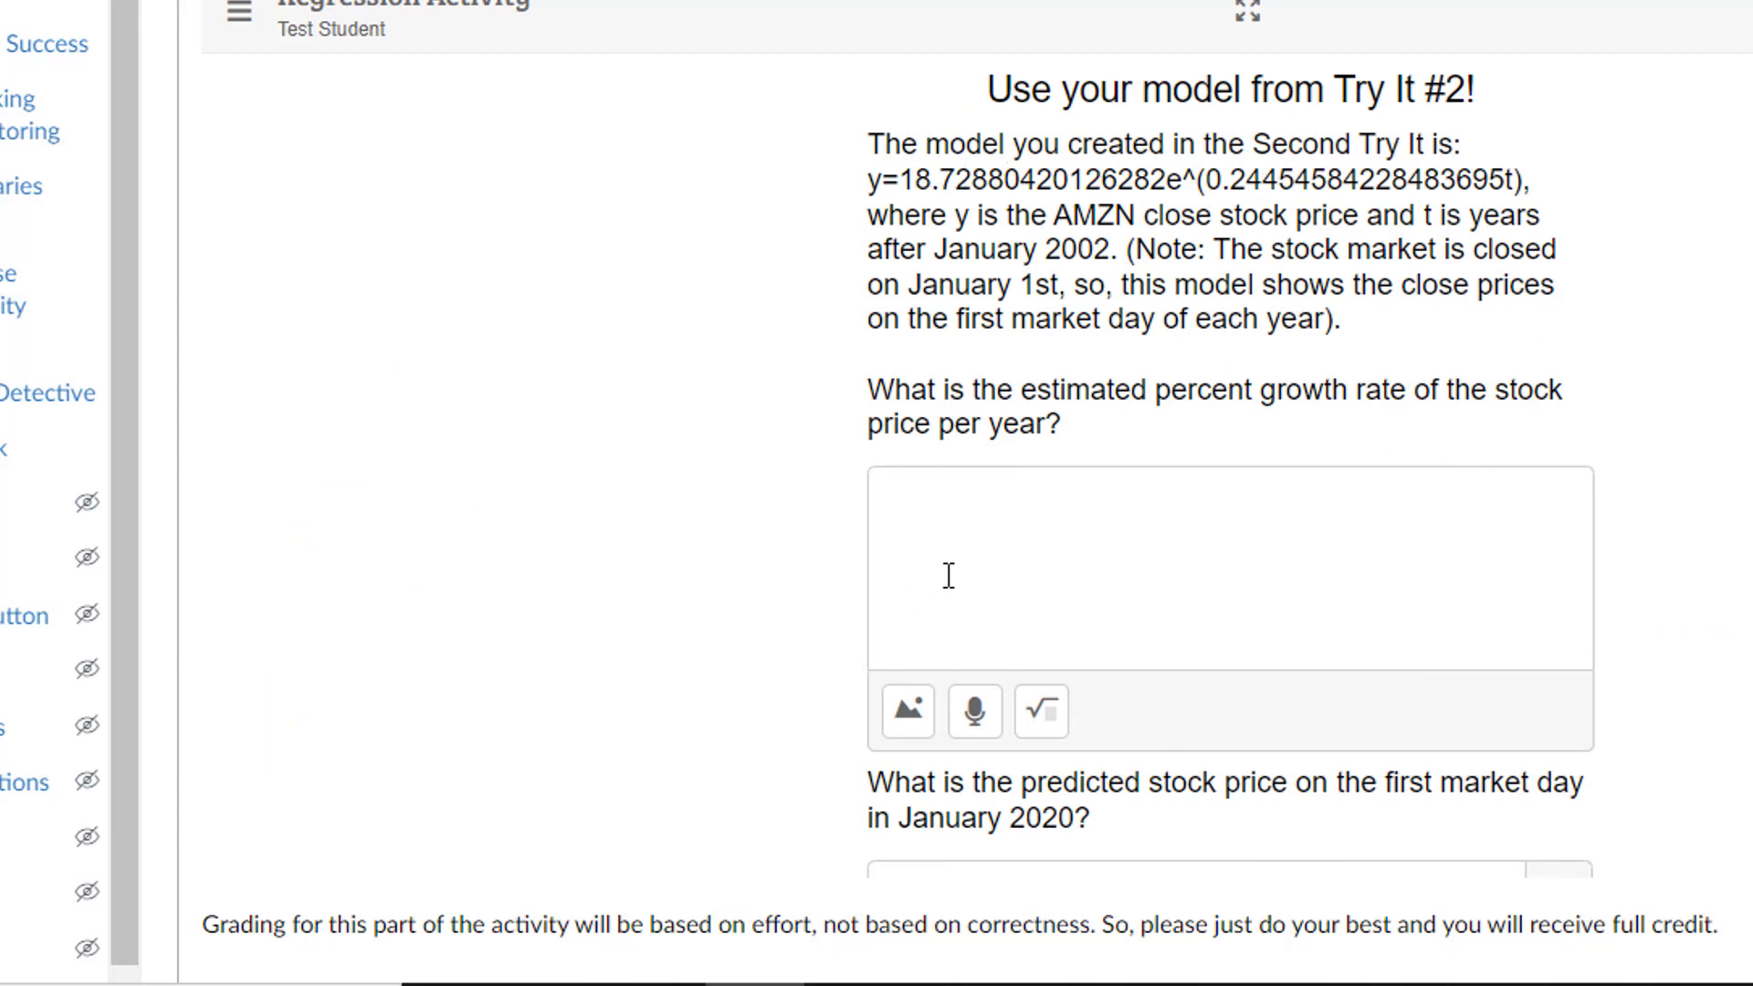
pyautogui.click(995, 527)
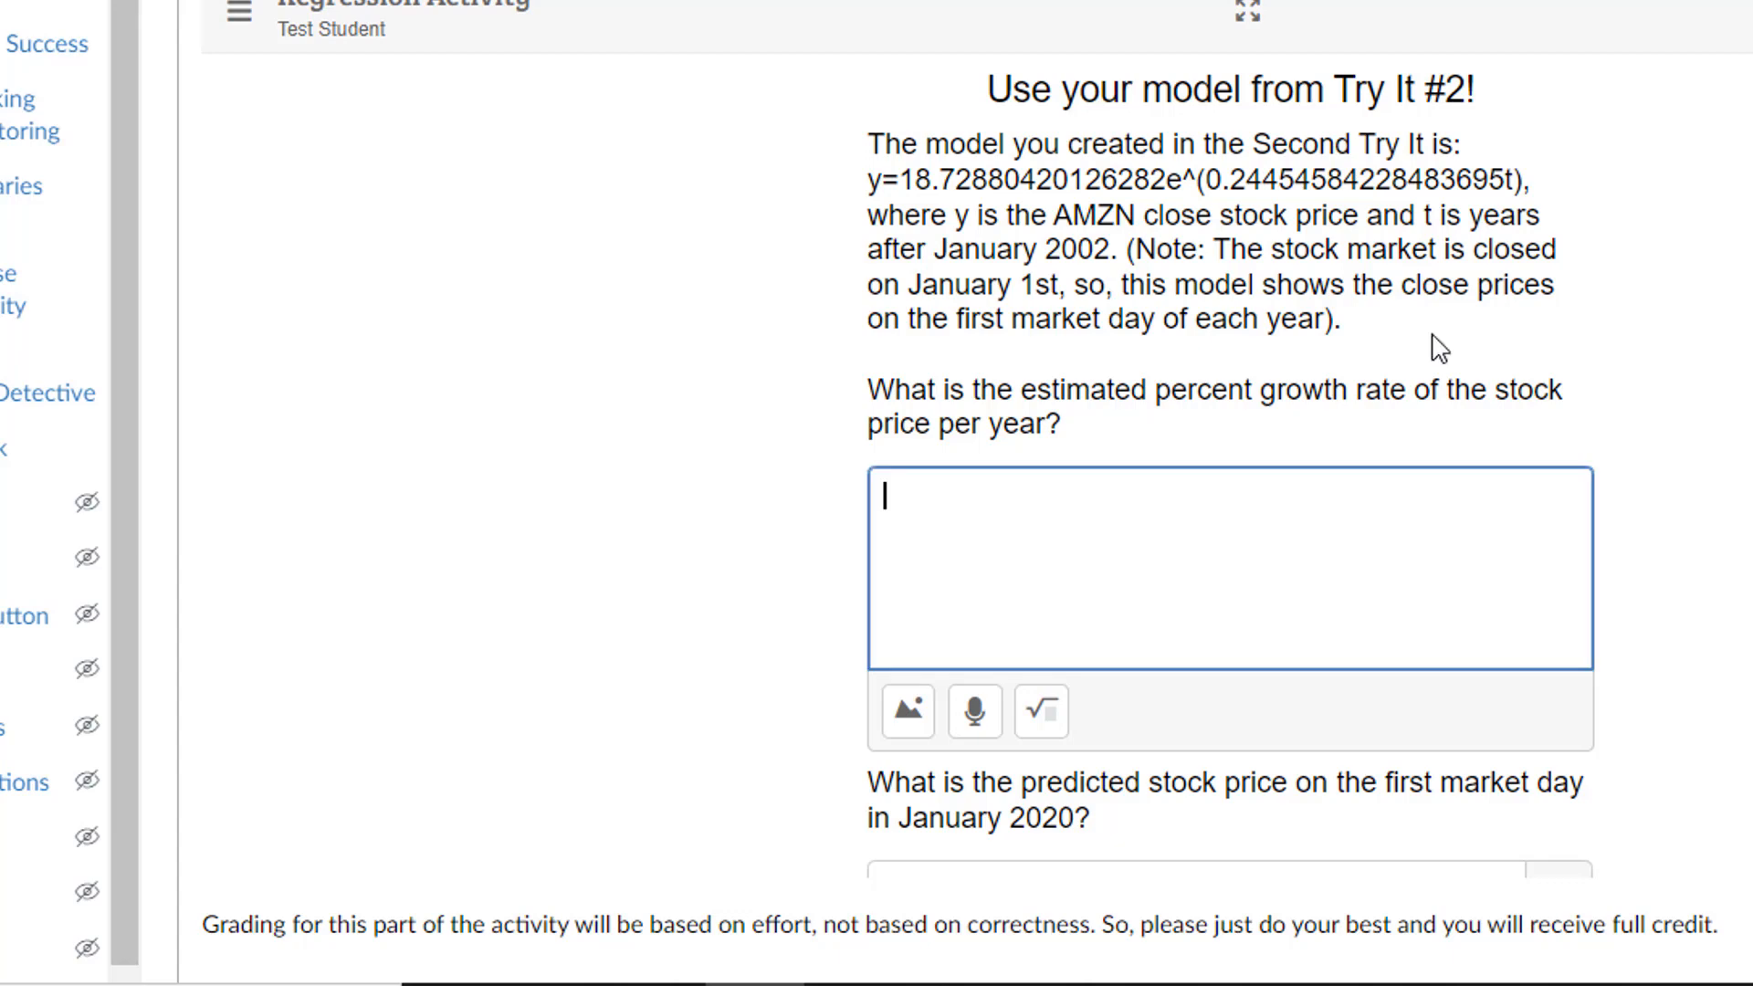
pyautogui.scroll(-3, 1231, 466)
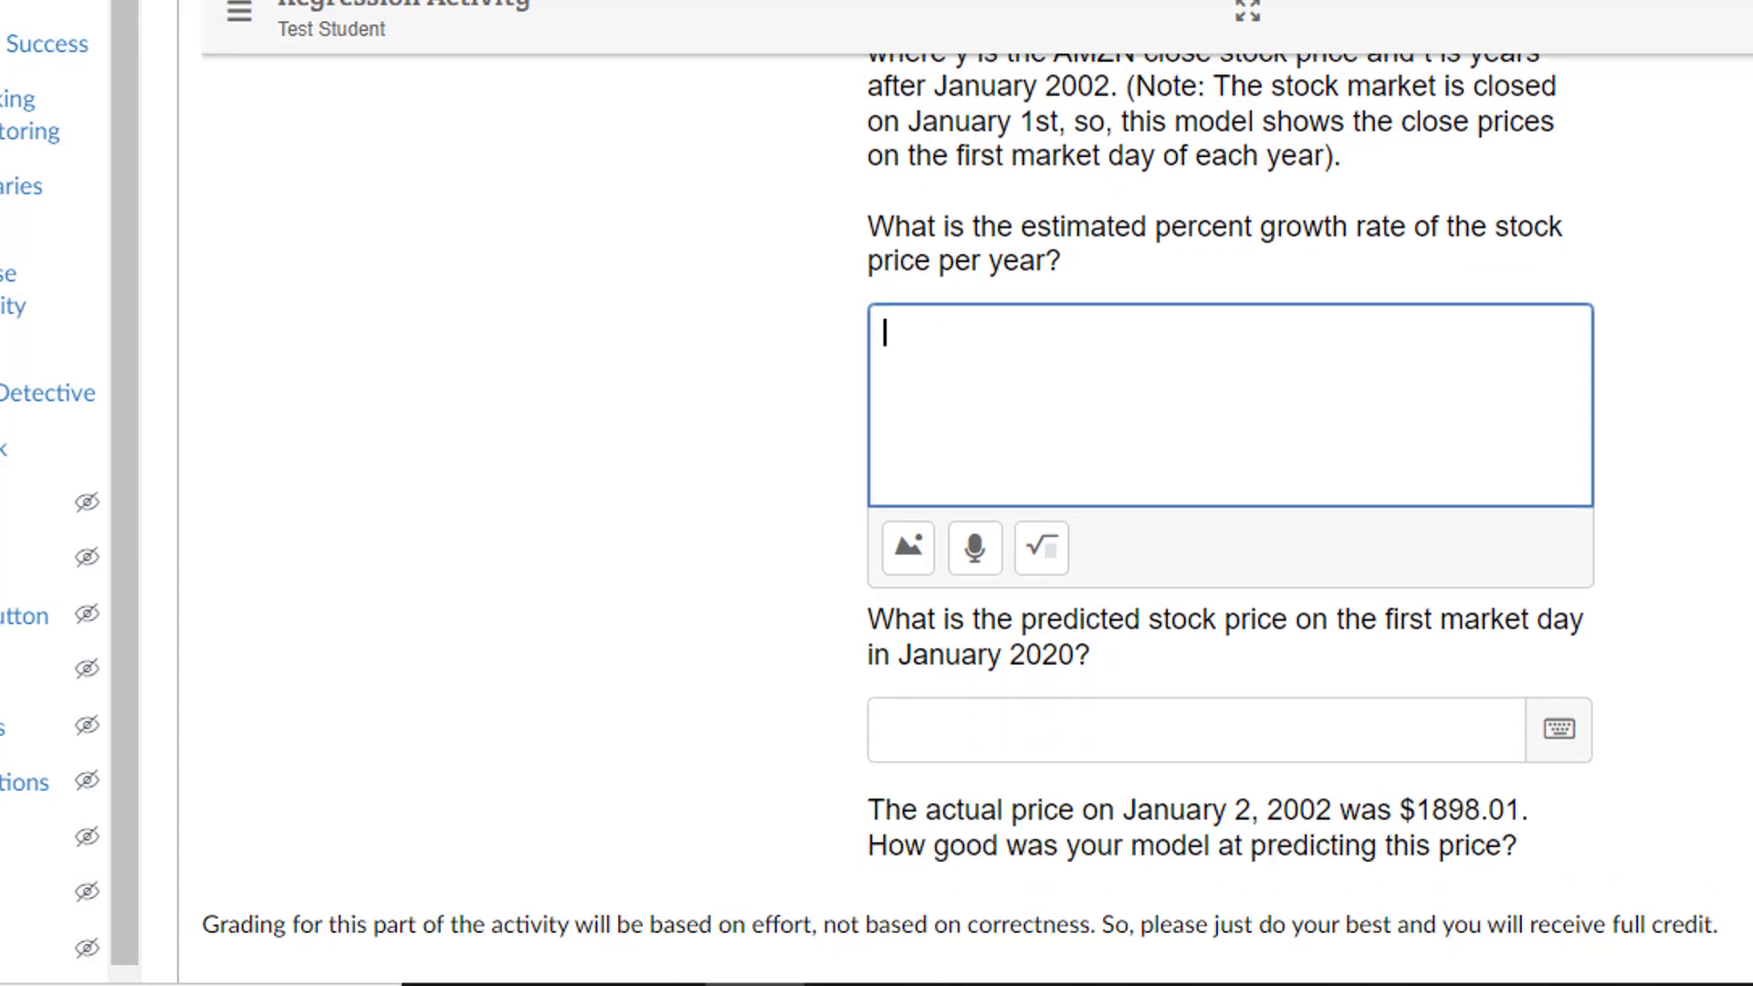
pyautogui.scroll(3, 1231, 466)
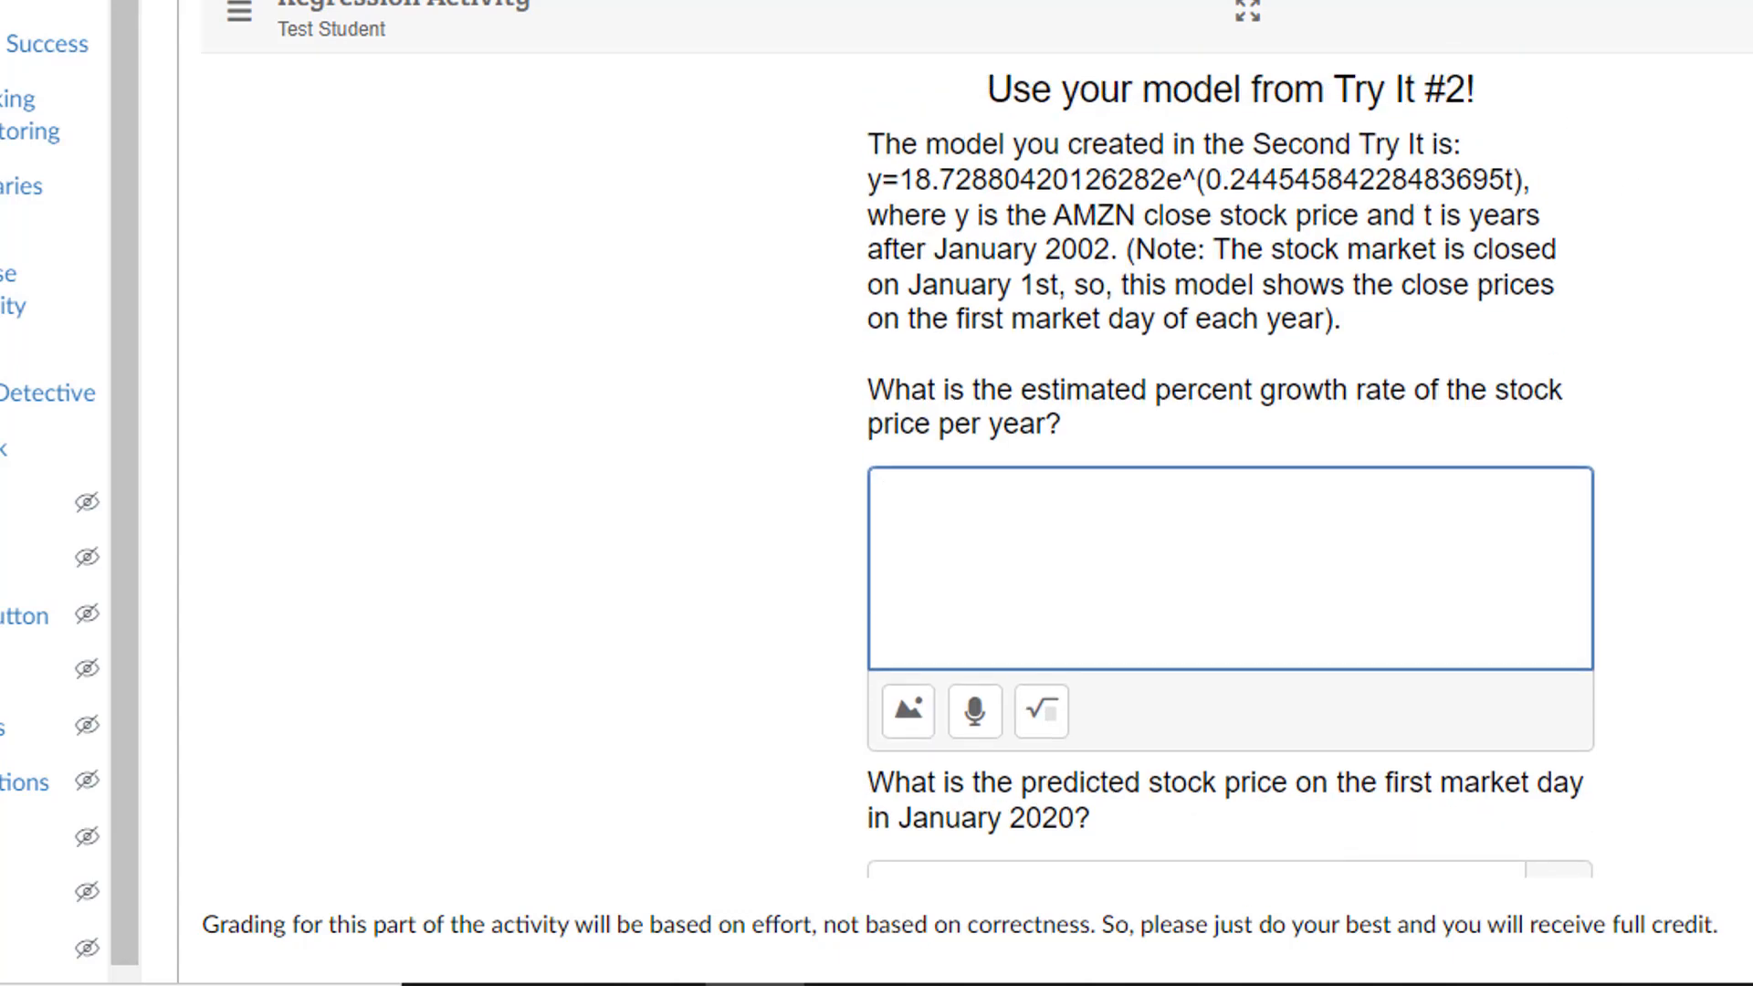
pyautogui.click(1751, 11)
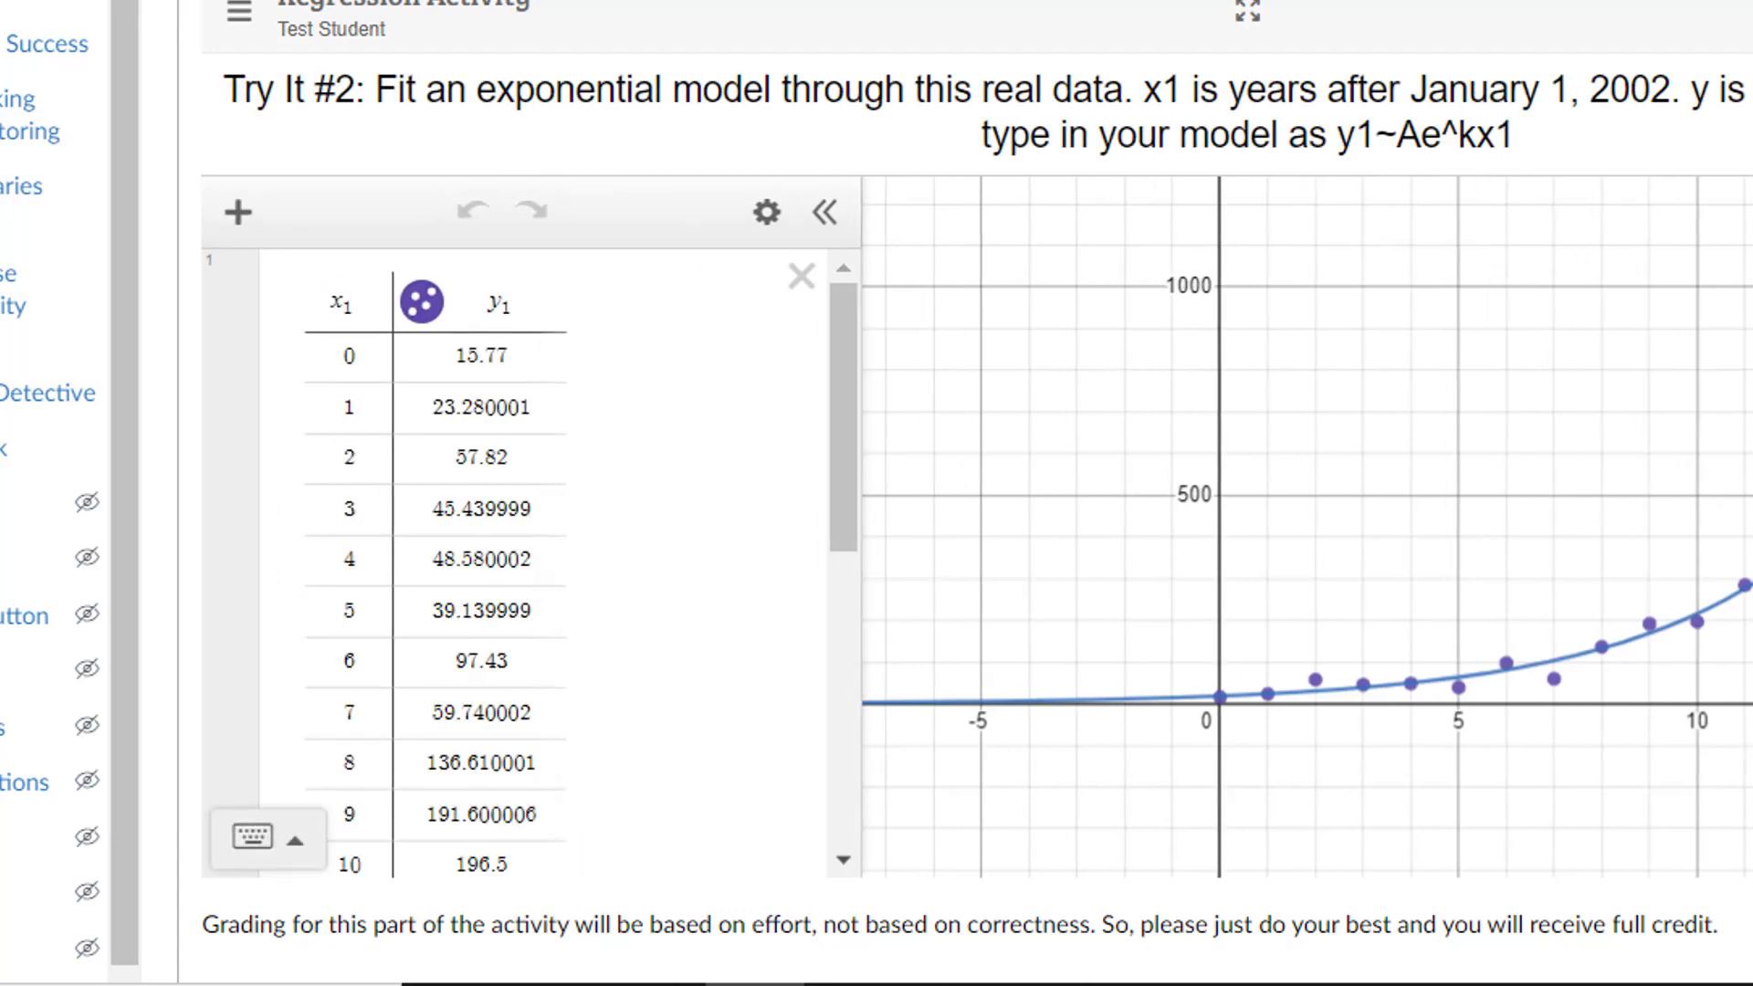
pyautogui.moveTo(853, 442); pyautogui.dragTo(826, 872)
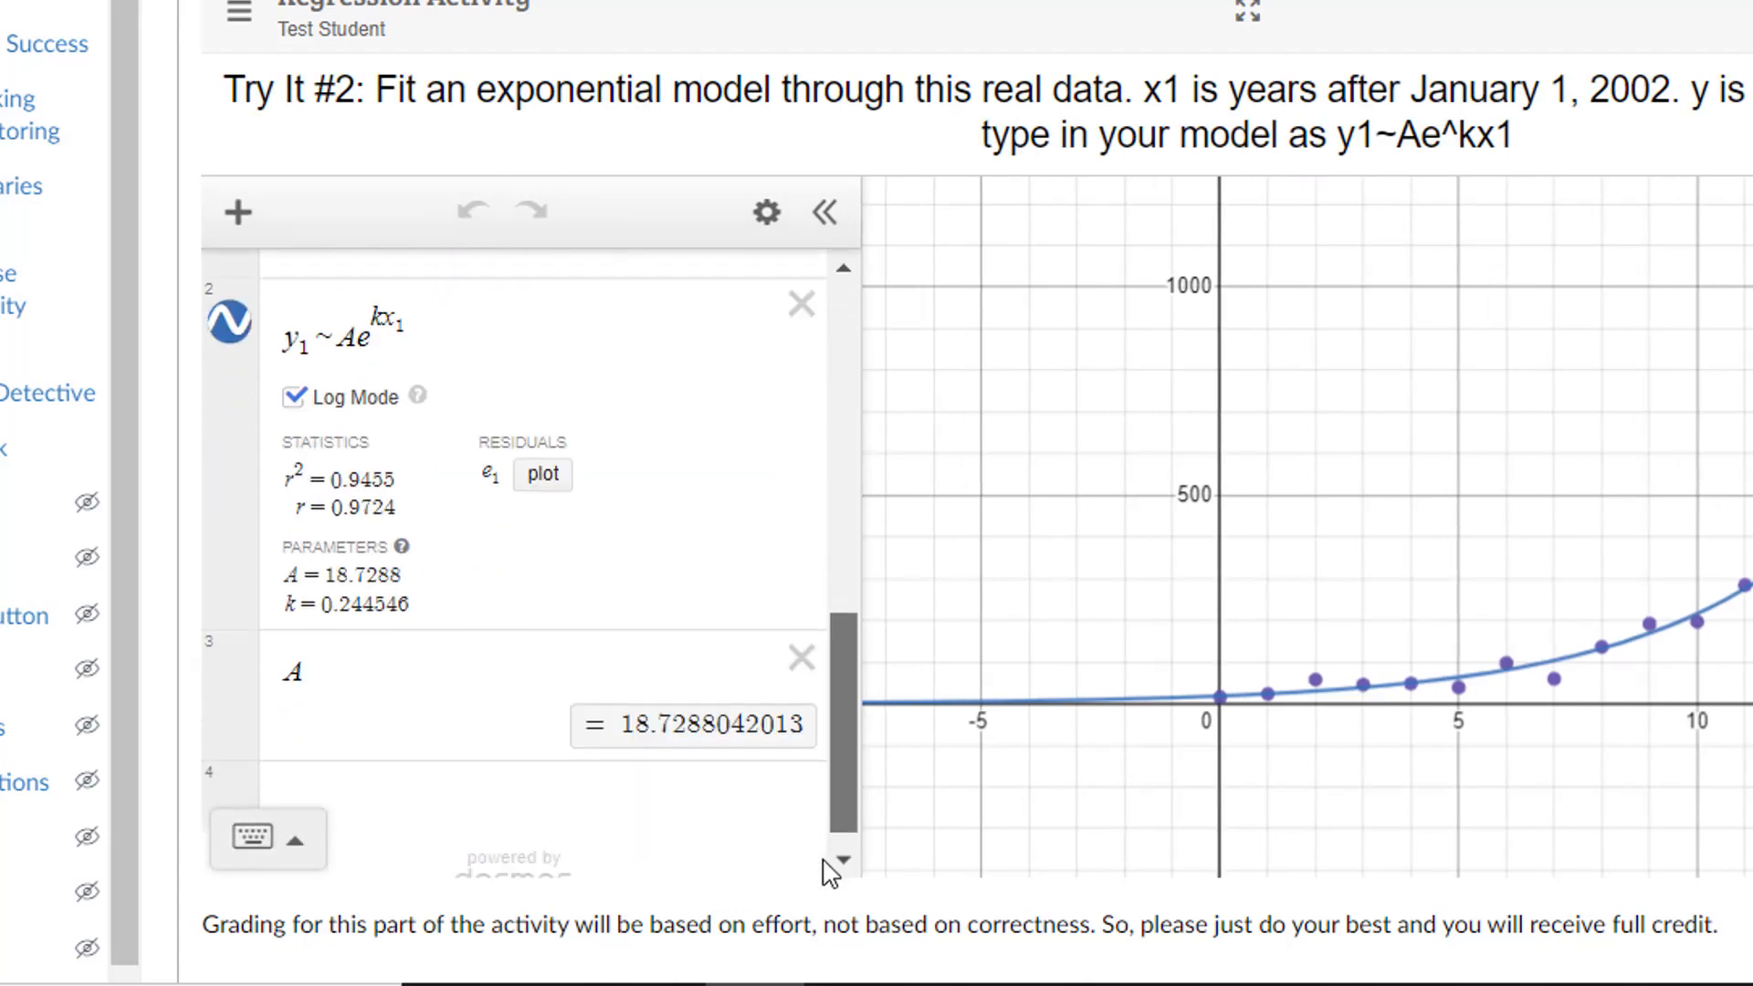
# Step: Define the function f(x)=Ae^kx from the fitted parameters in a new expression below A
pyautogui.click(395, 760)
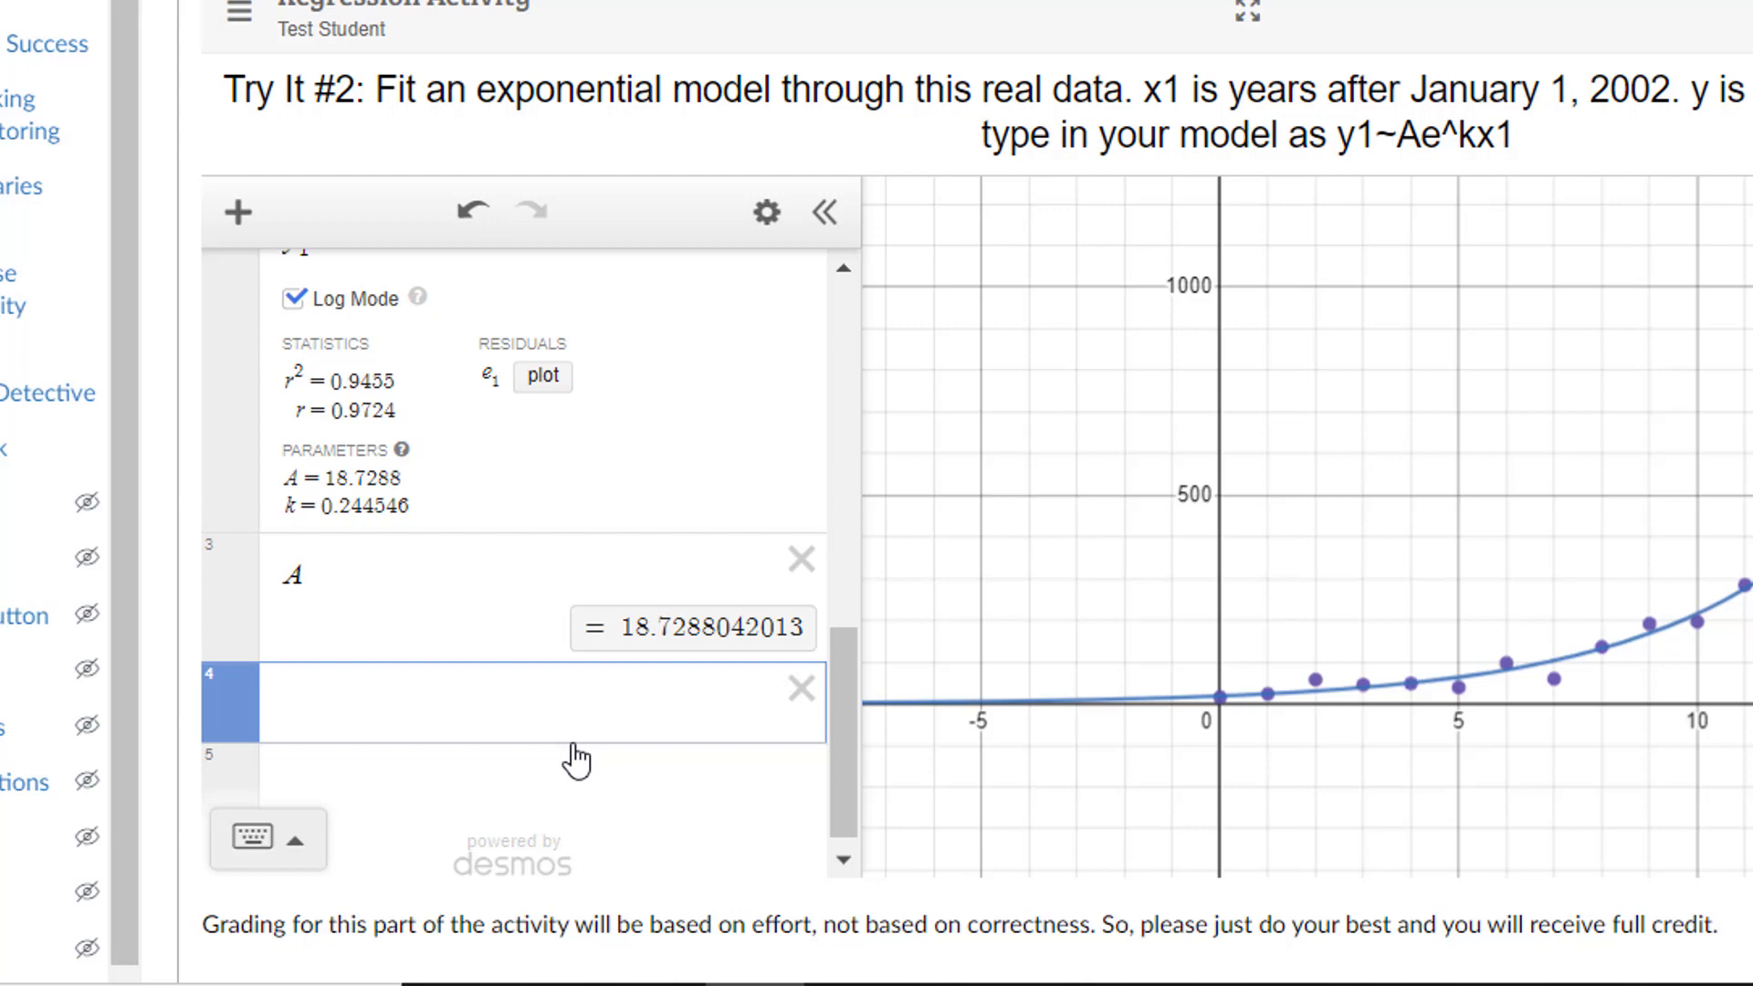
pyautogui.write('f(x)=')
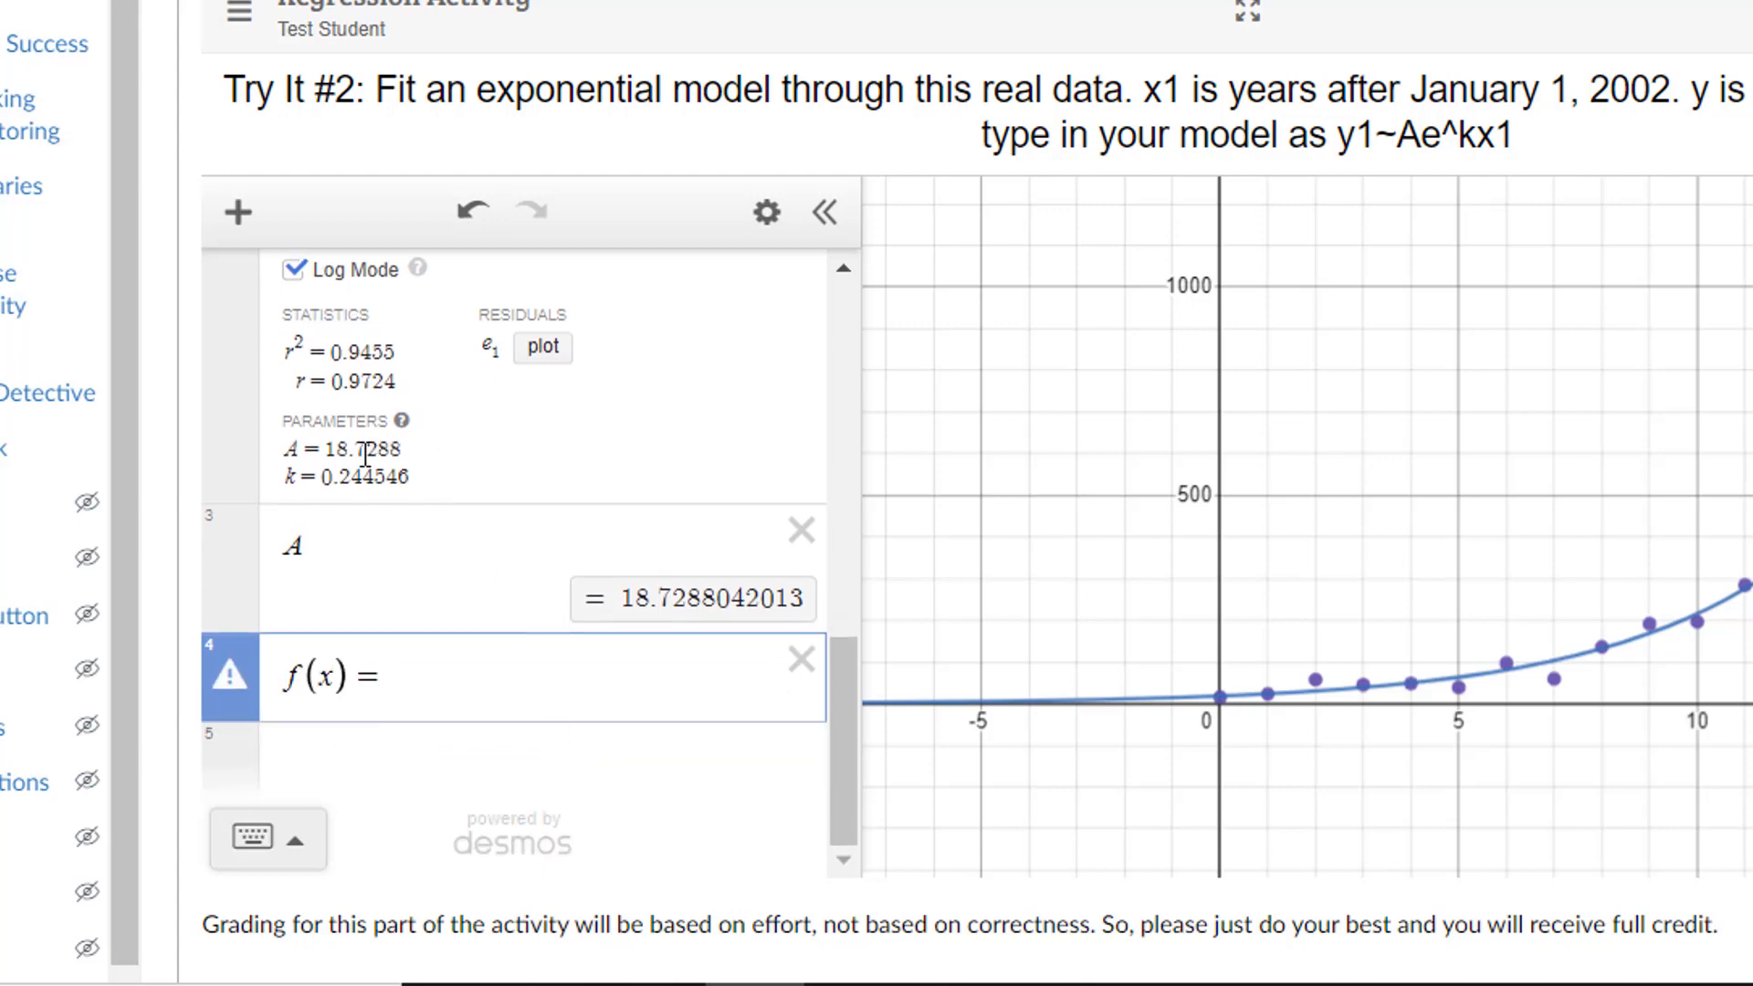
pyautogui.moveTo(837, 671); pyautogui.dragTo(825, 568)
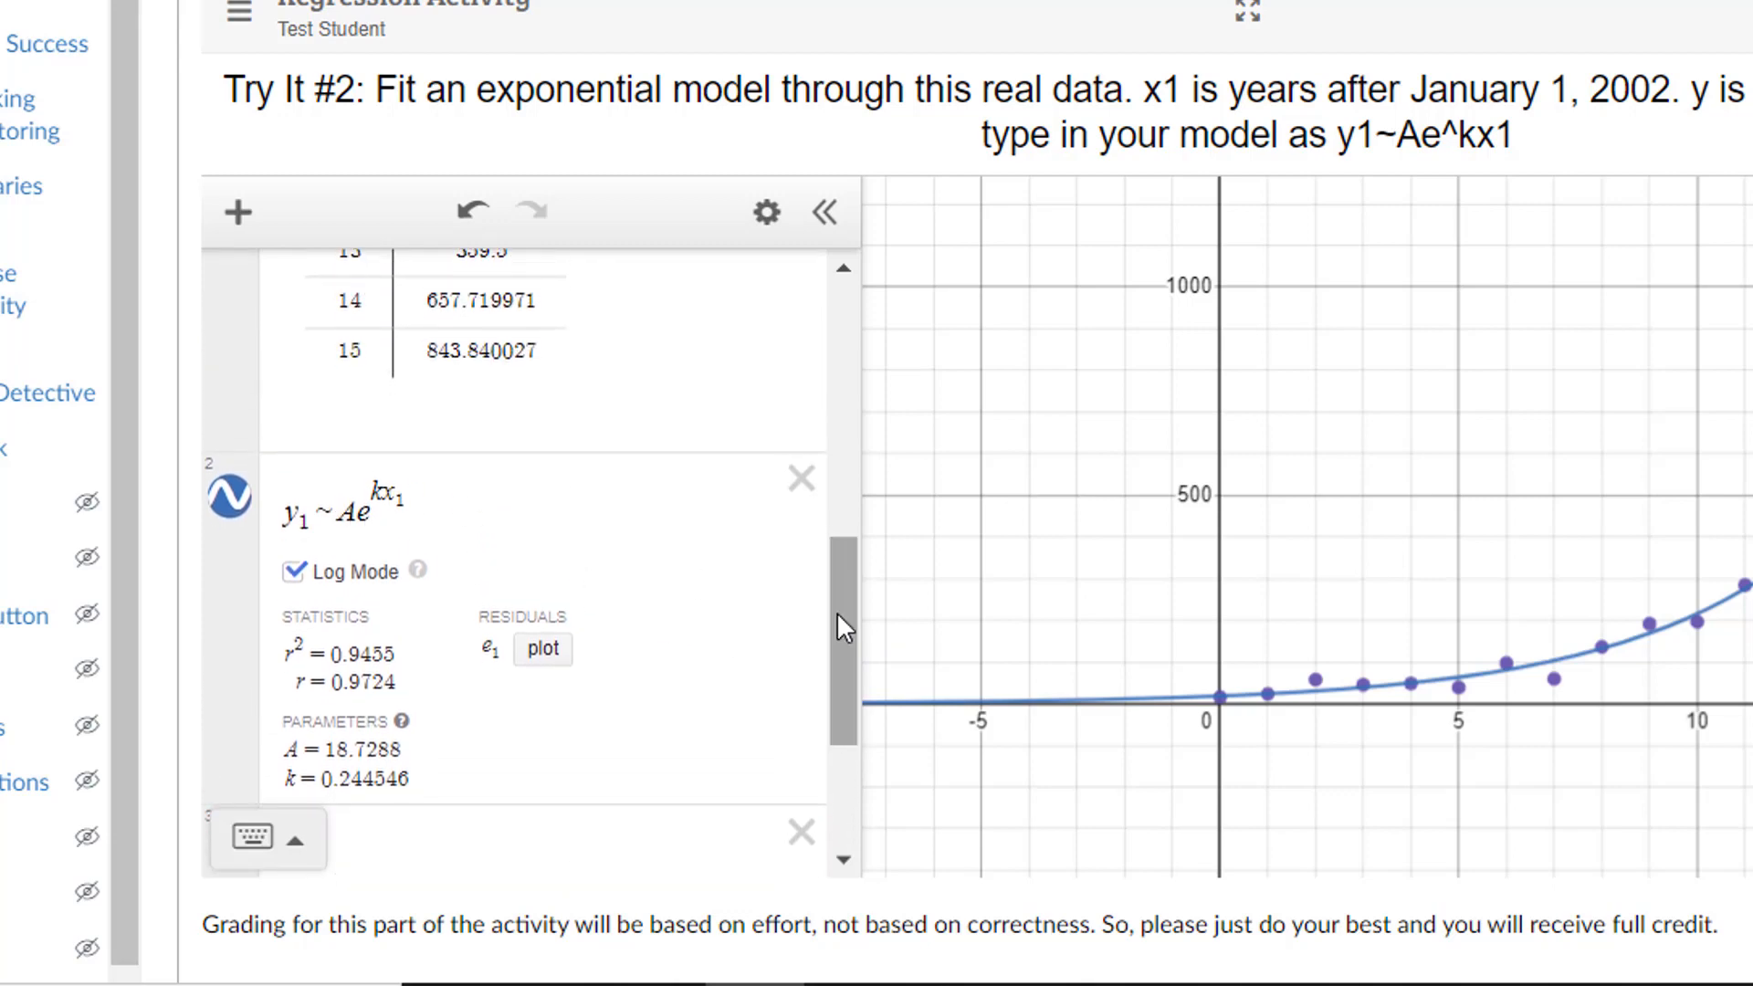
pyautogui.moveTo(837, 612); pyautogui.dragTo(842, 743)
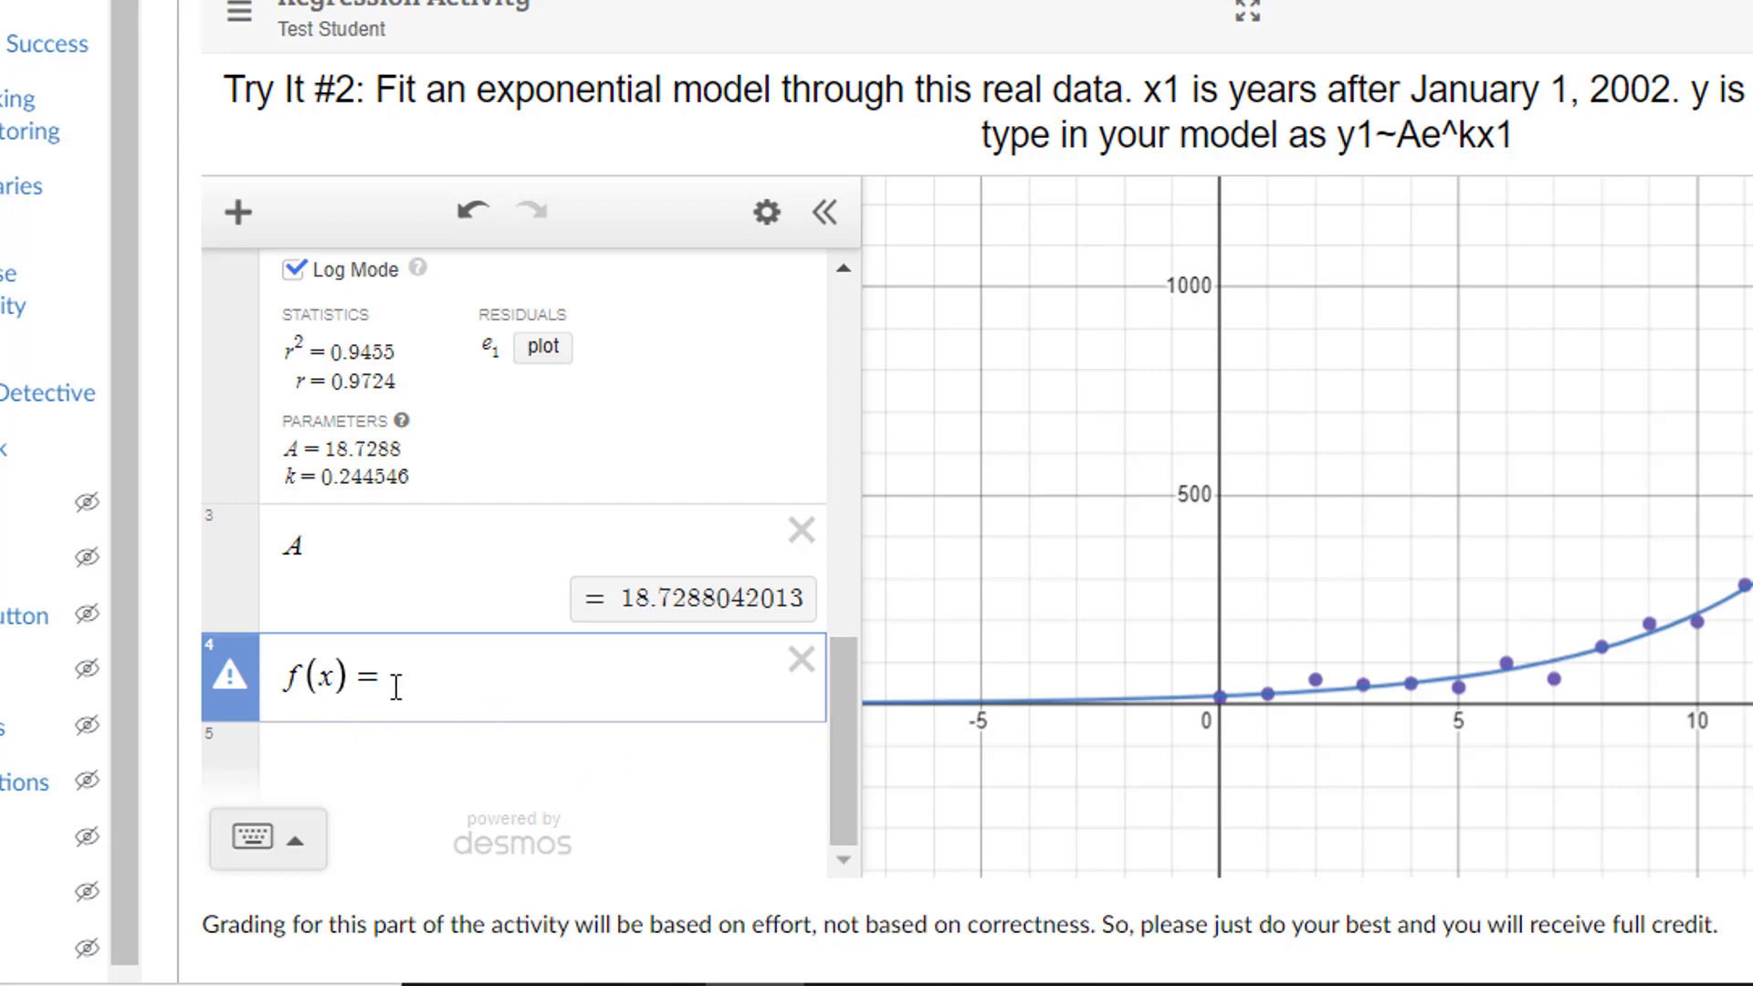
pyautogui.write('A')
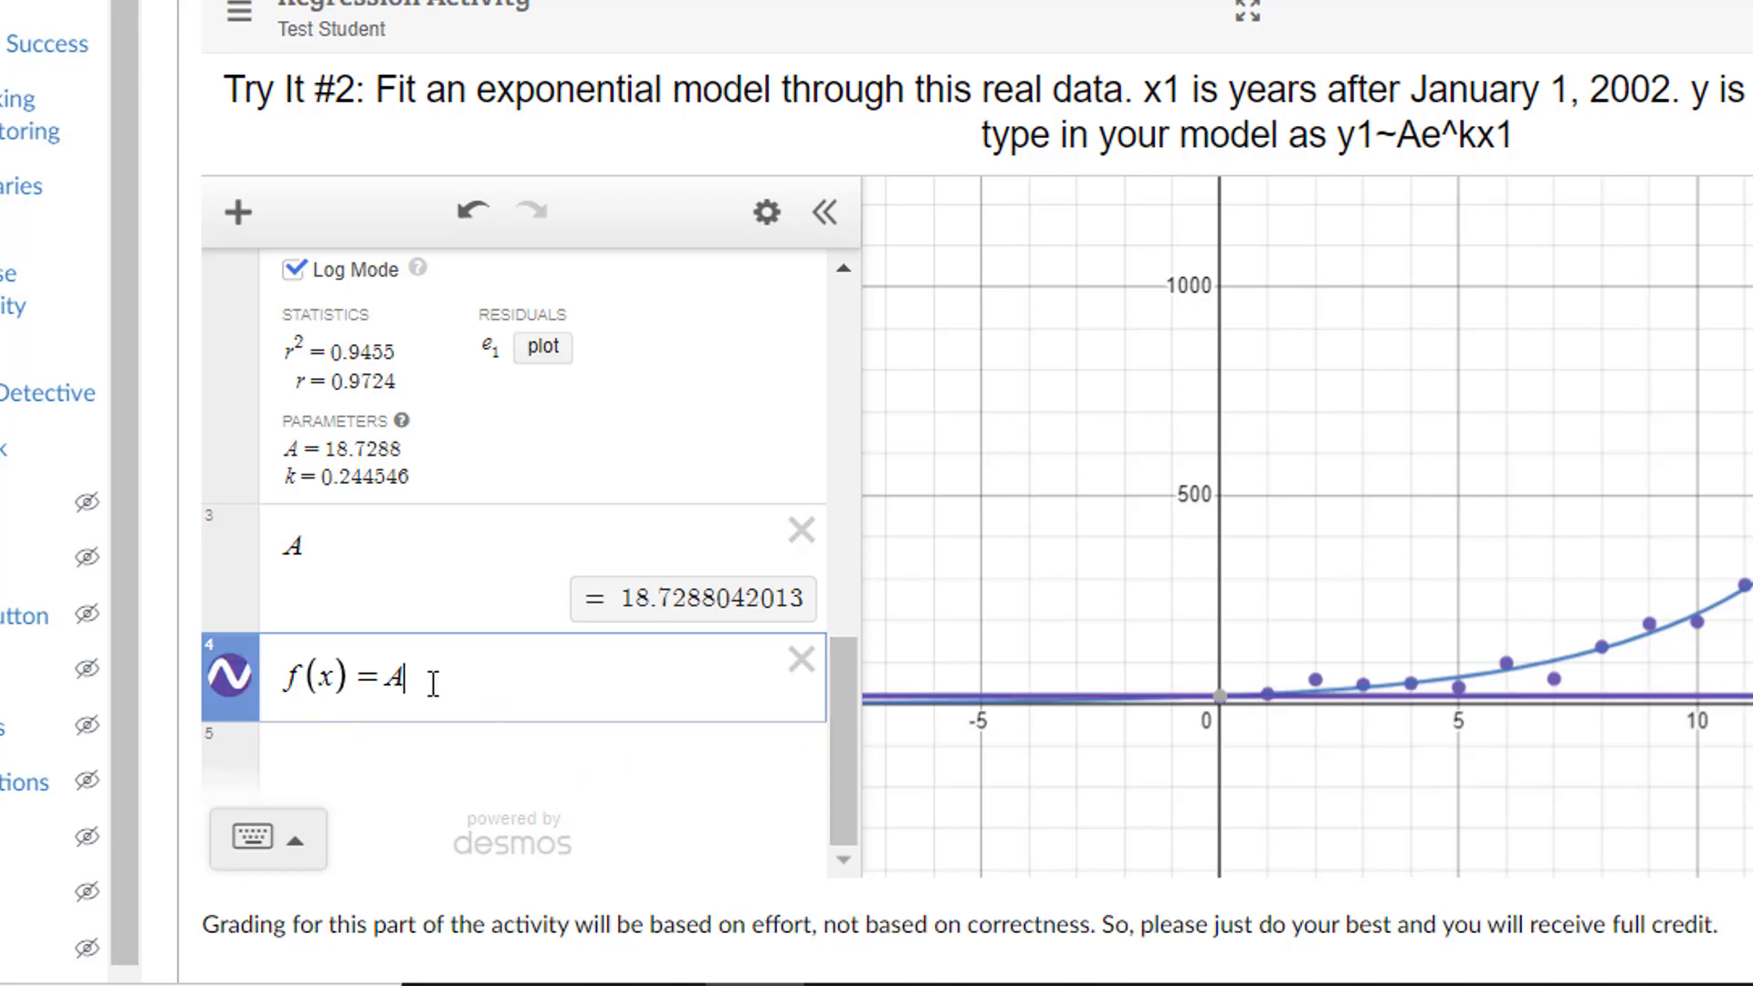
pyautogui.write('e')
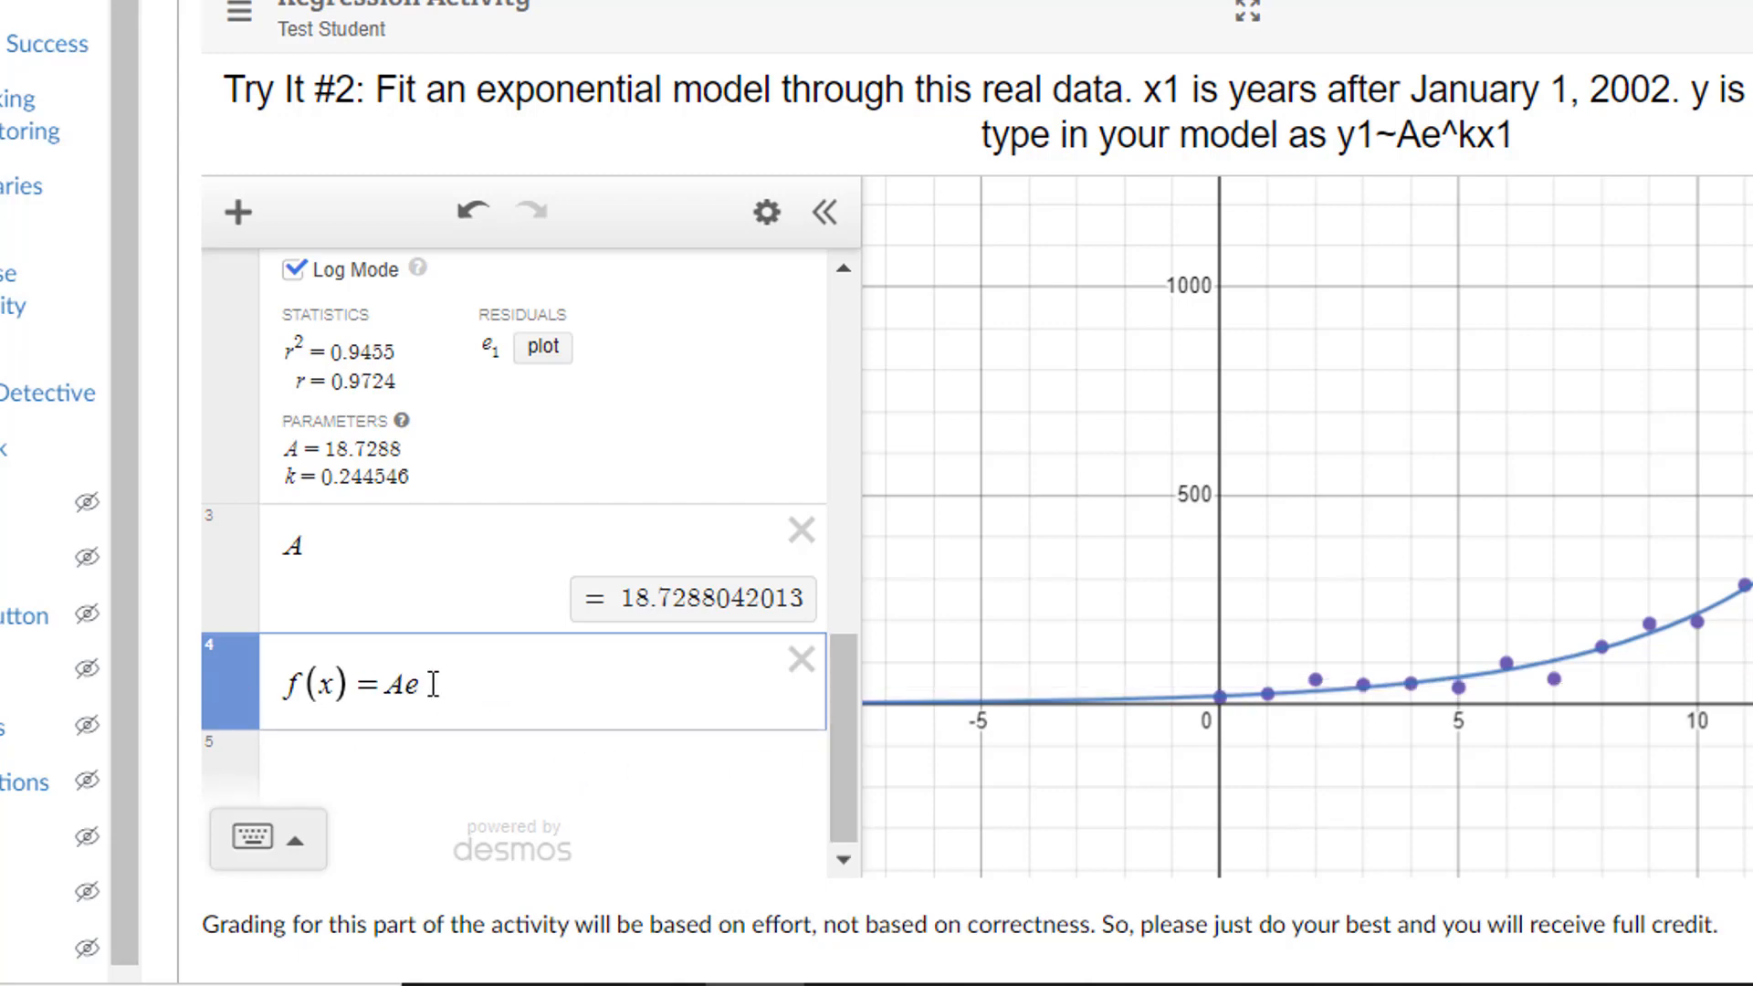
pyautogui.write('^kx')
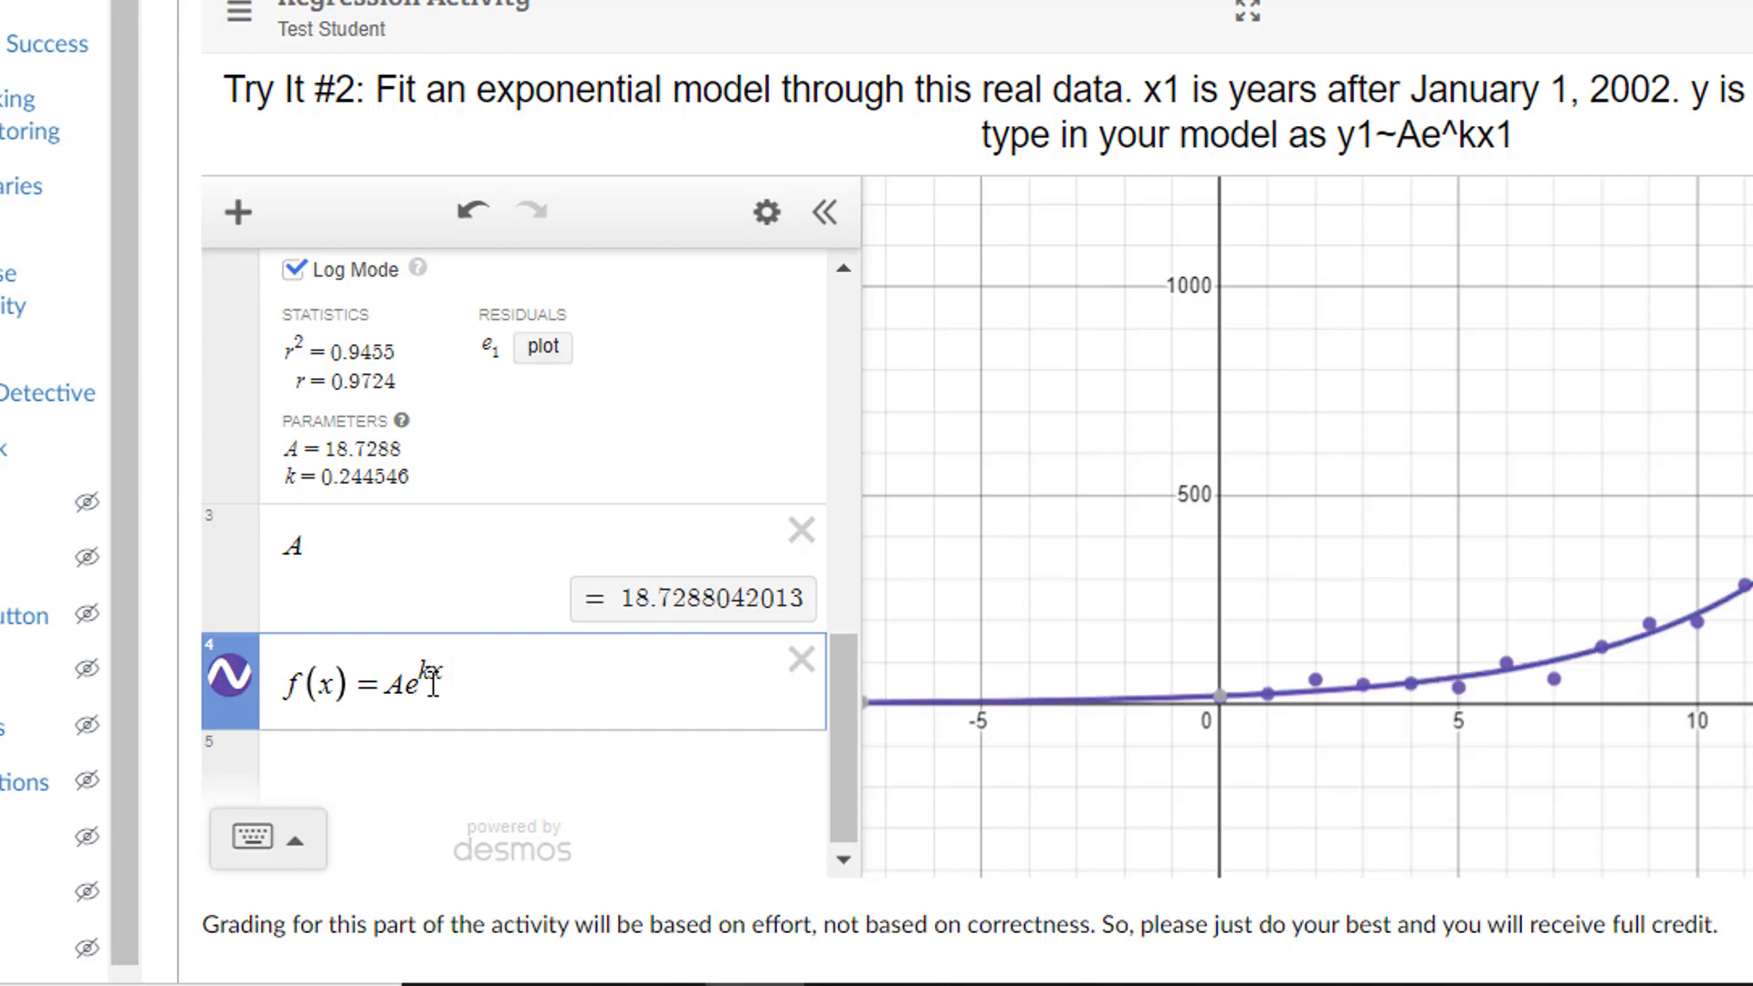
pyautogui.press('Return')
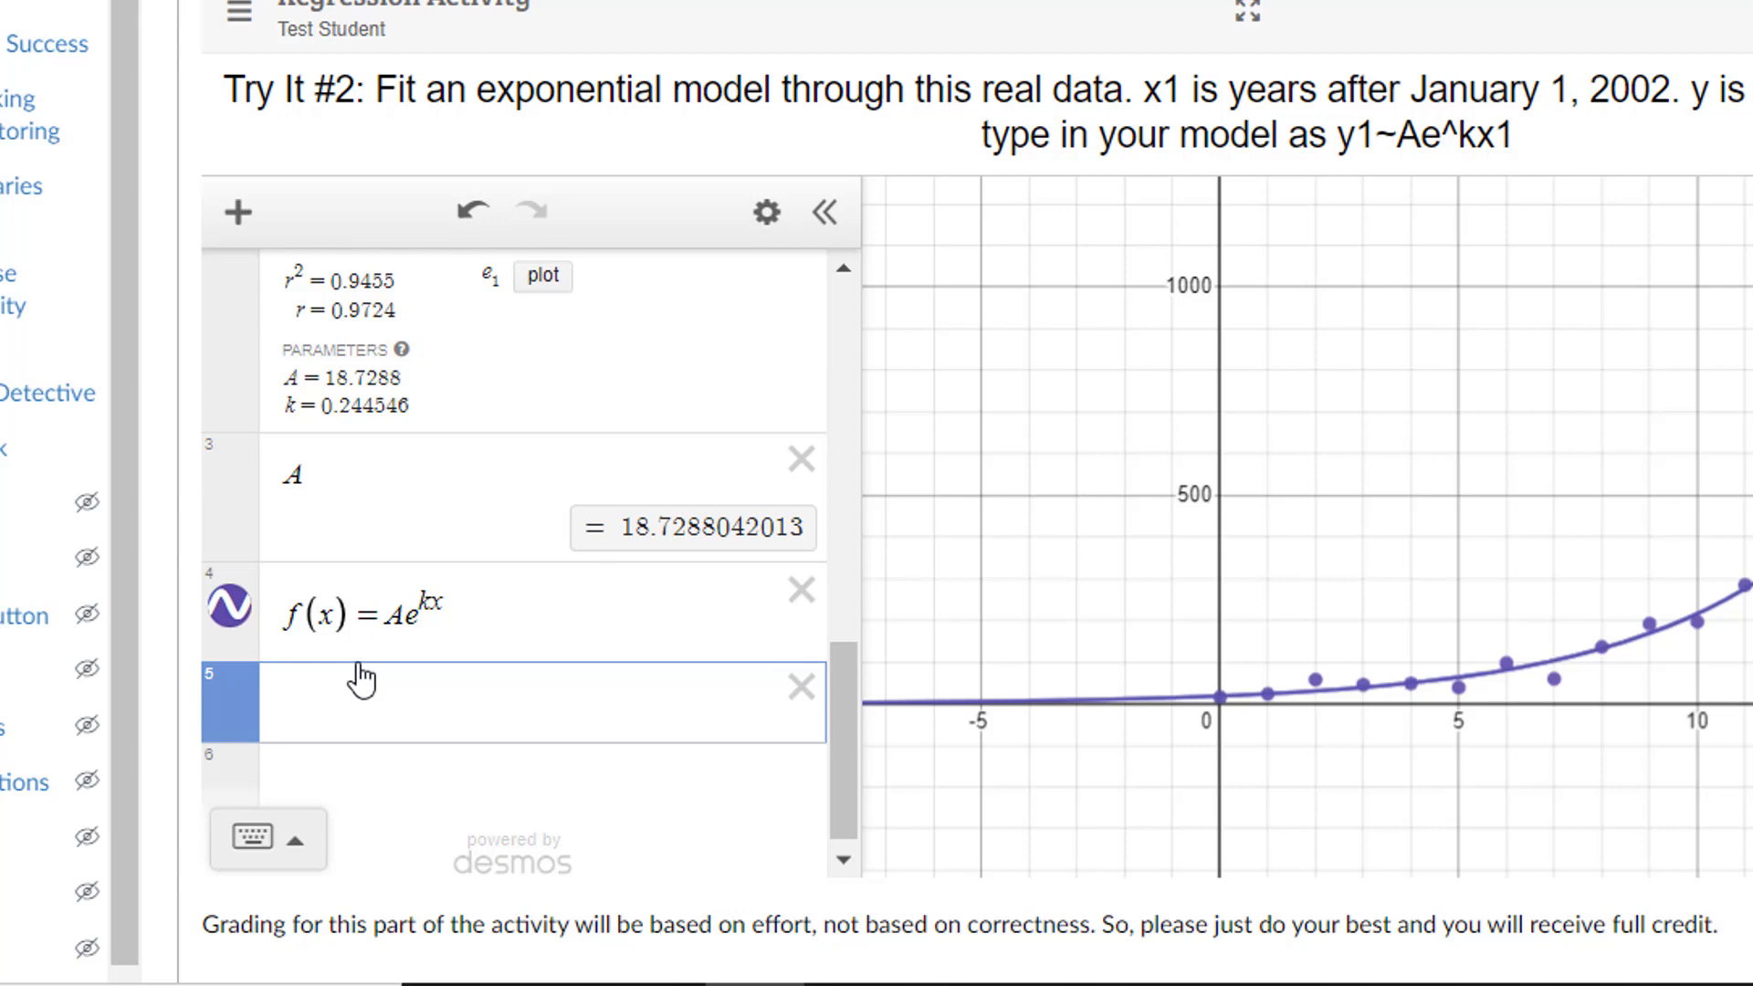
# Step: Evaluate the fitted function at 1 and 2 by adding the expressions f(1) and f(2)
pyautogui.write('f(1)')
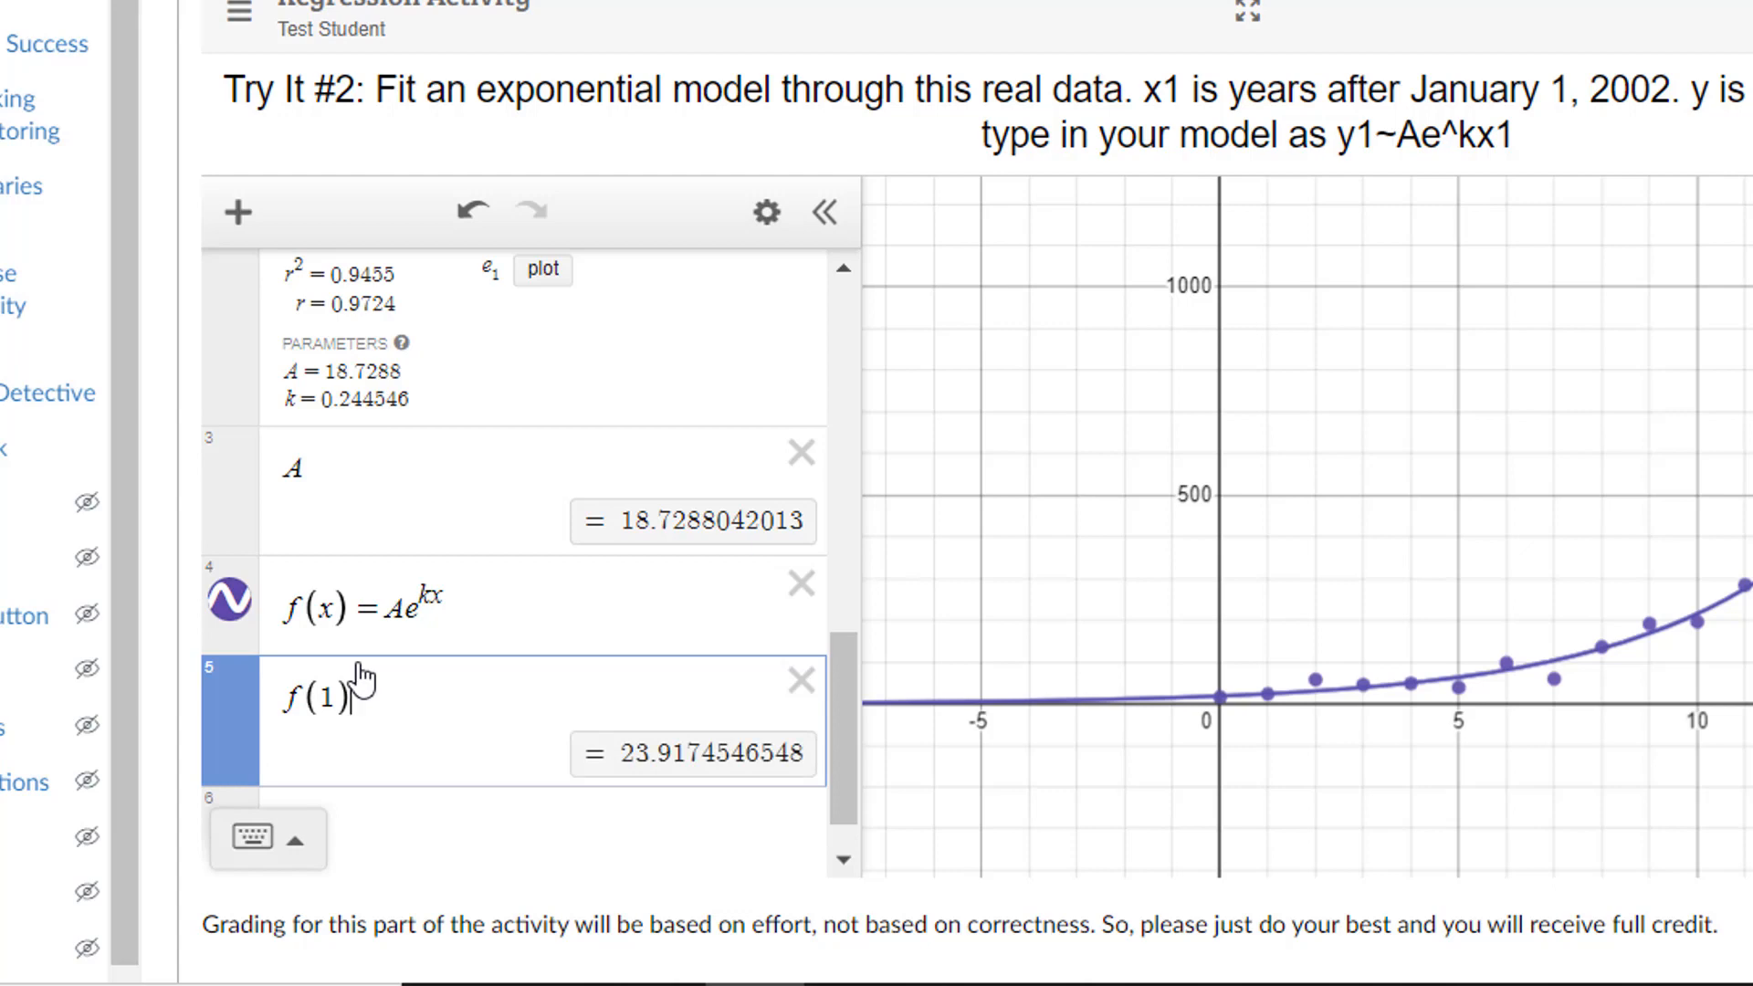
pyautogui.press('Return')
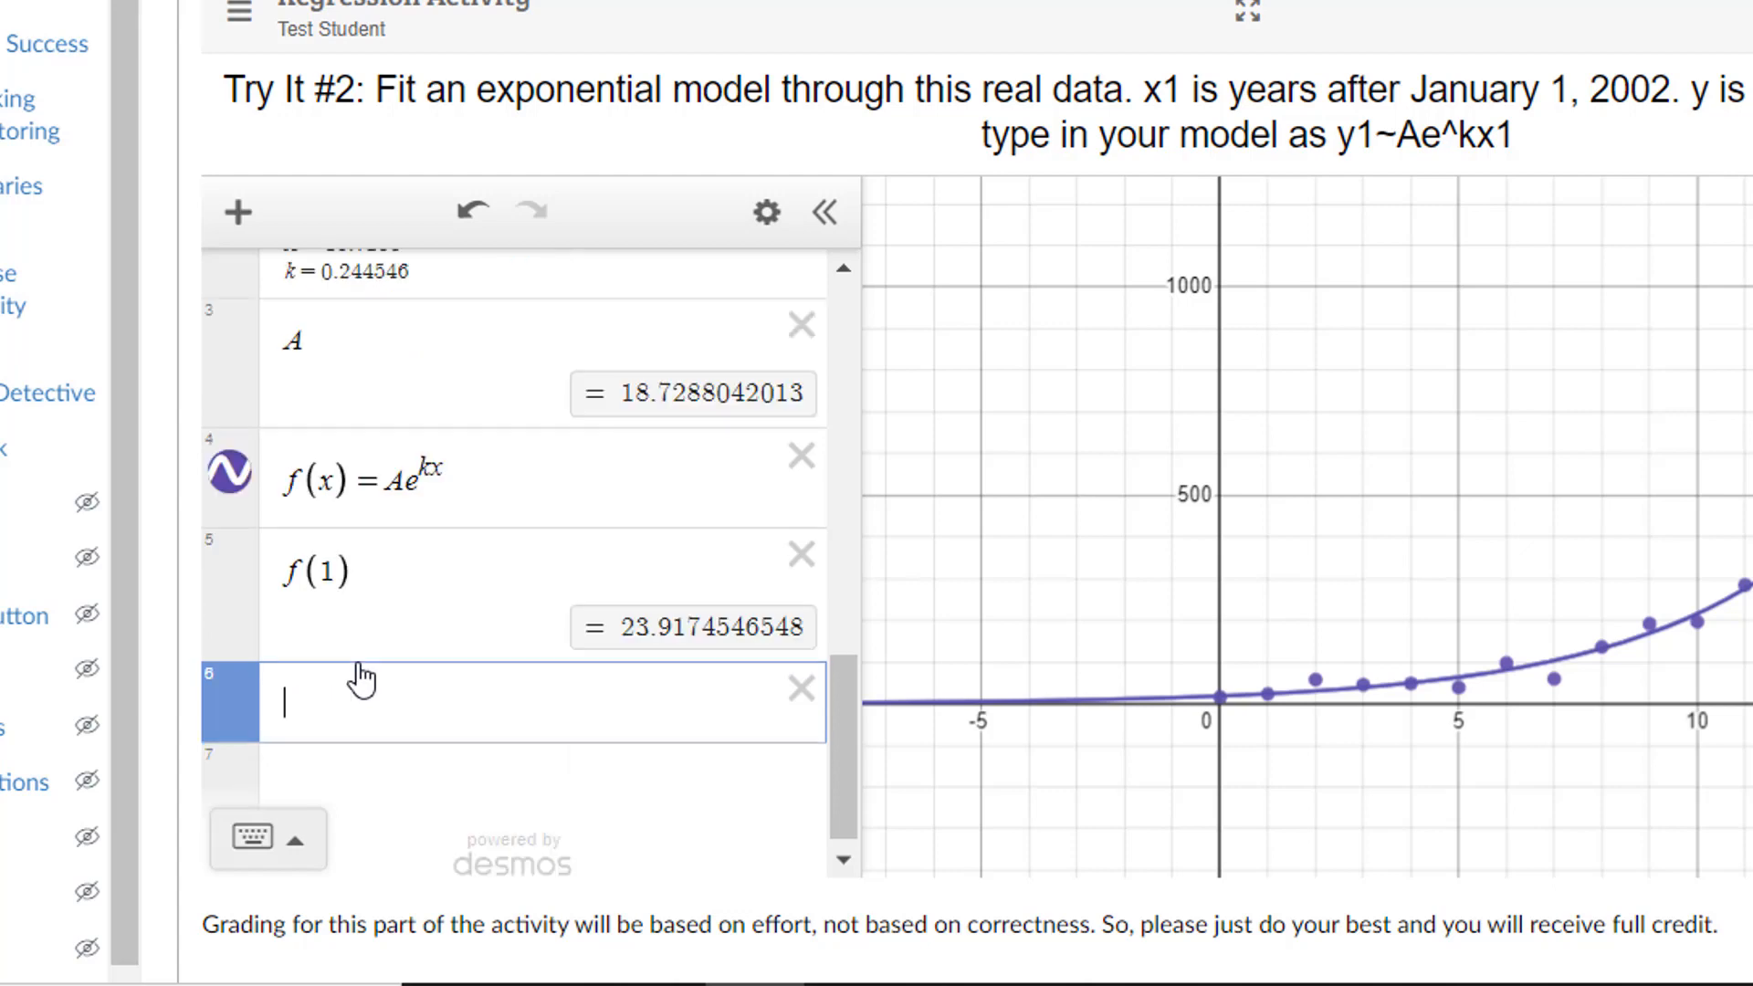
pyautogui.write('f(2)')
pyautogui.press('Return')
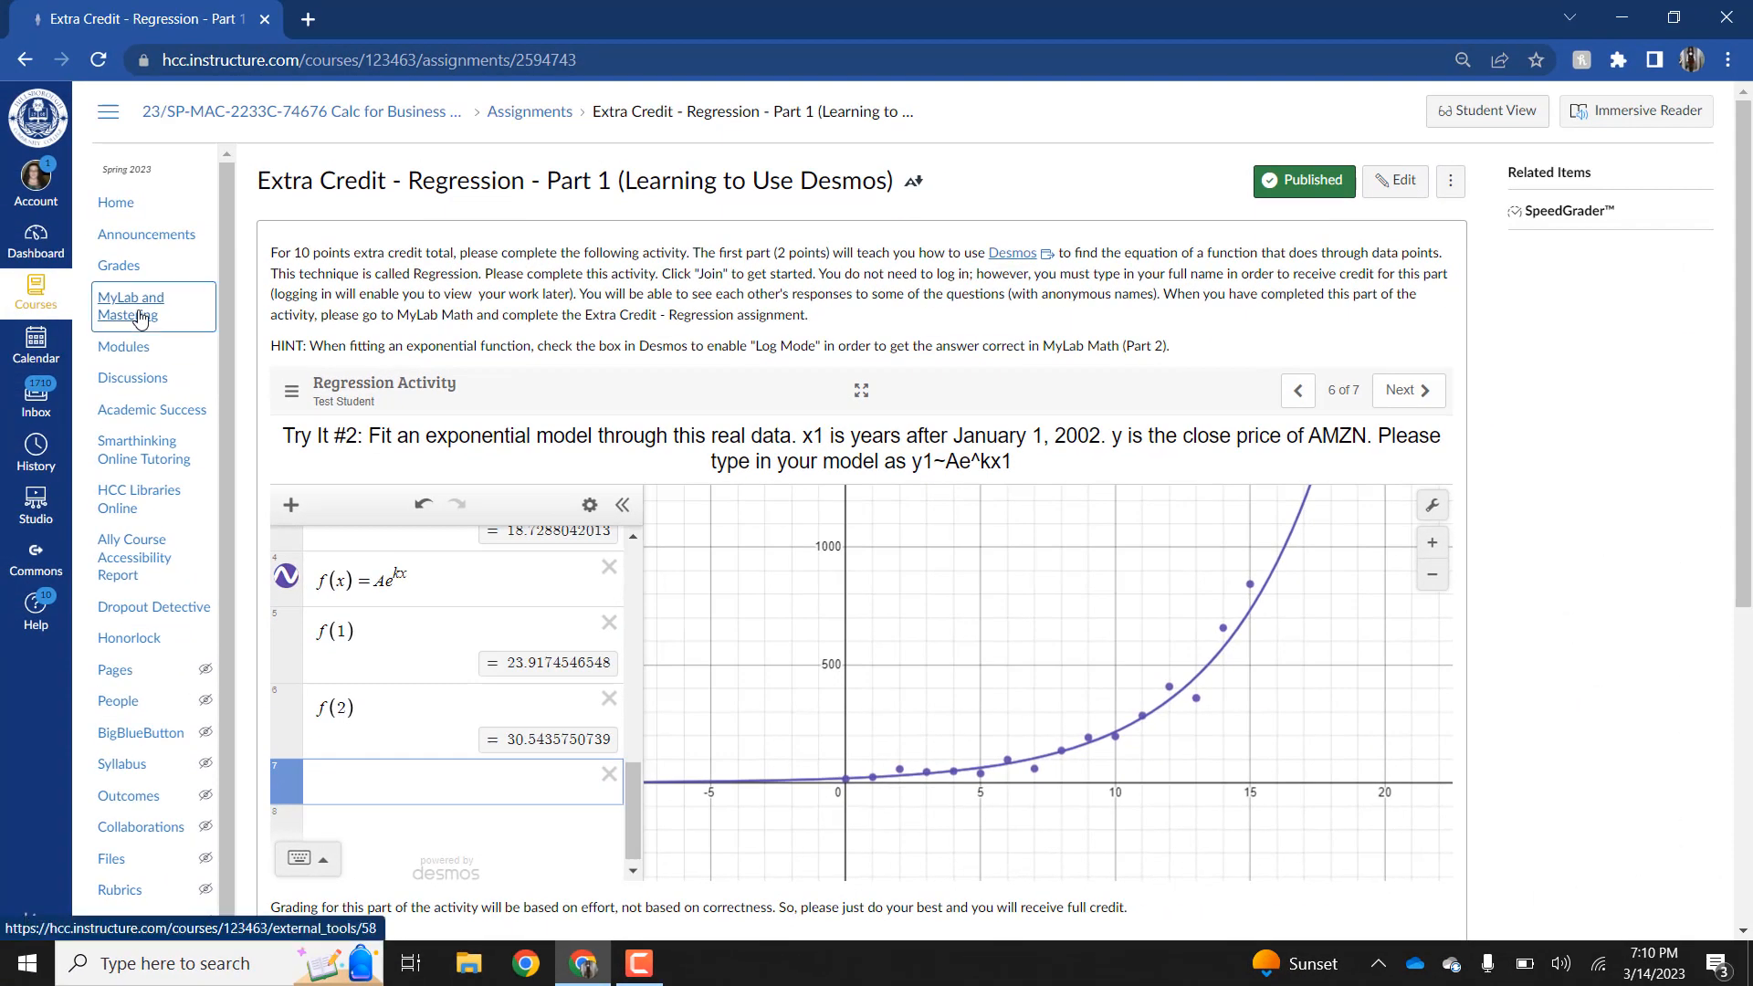
# Step: Switch to MyLab Math from the course and open the Extra Credit - Regression homework for improving the score
pyautogui.click(140, 315)
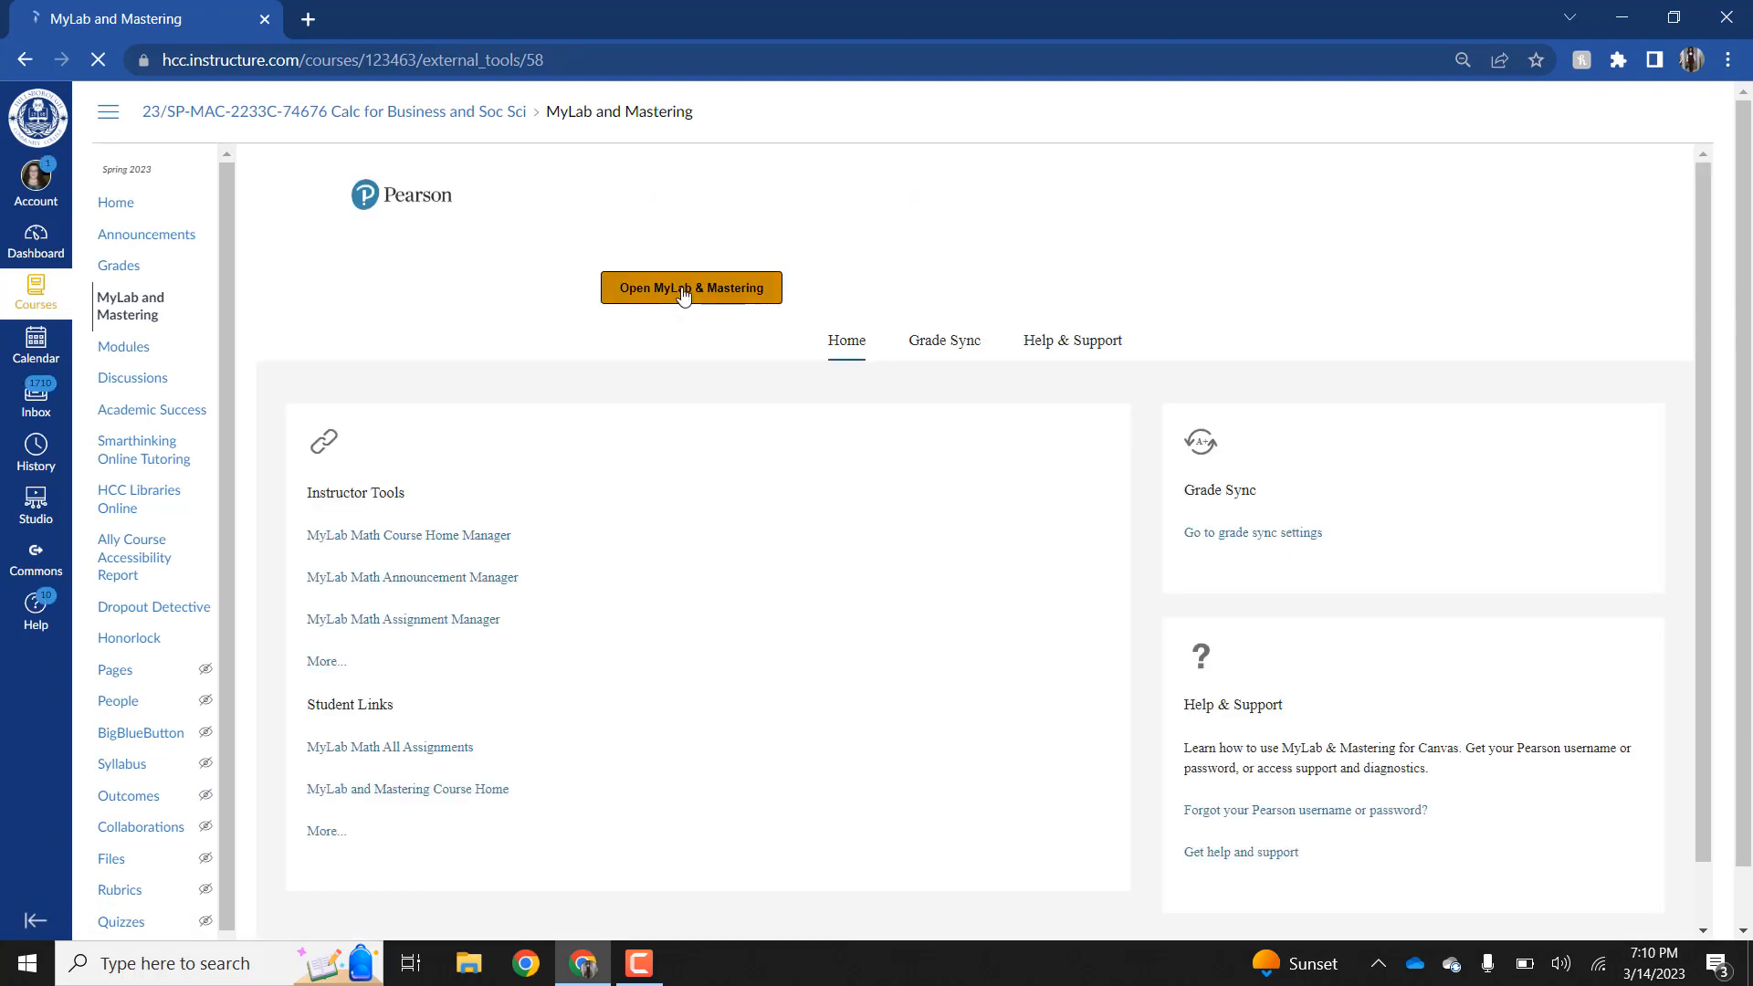
pyautogui.click(683, 291)
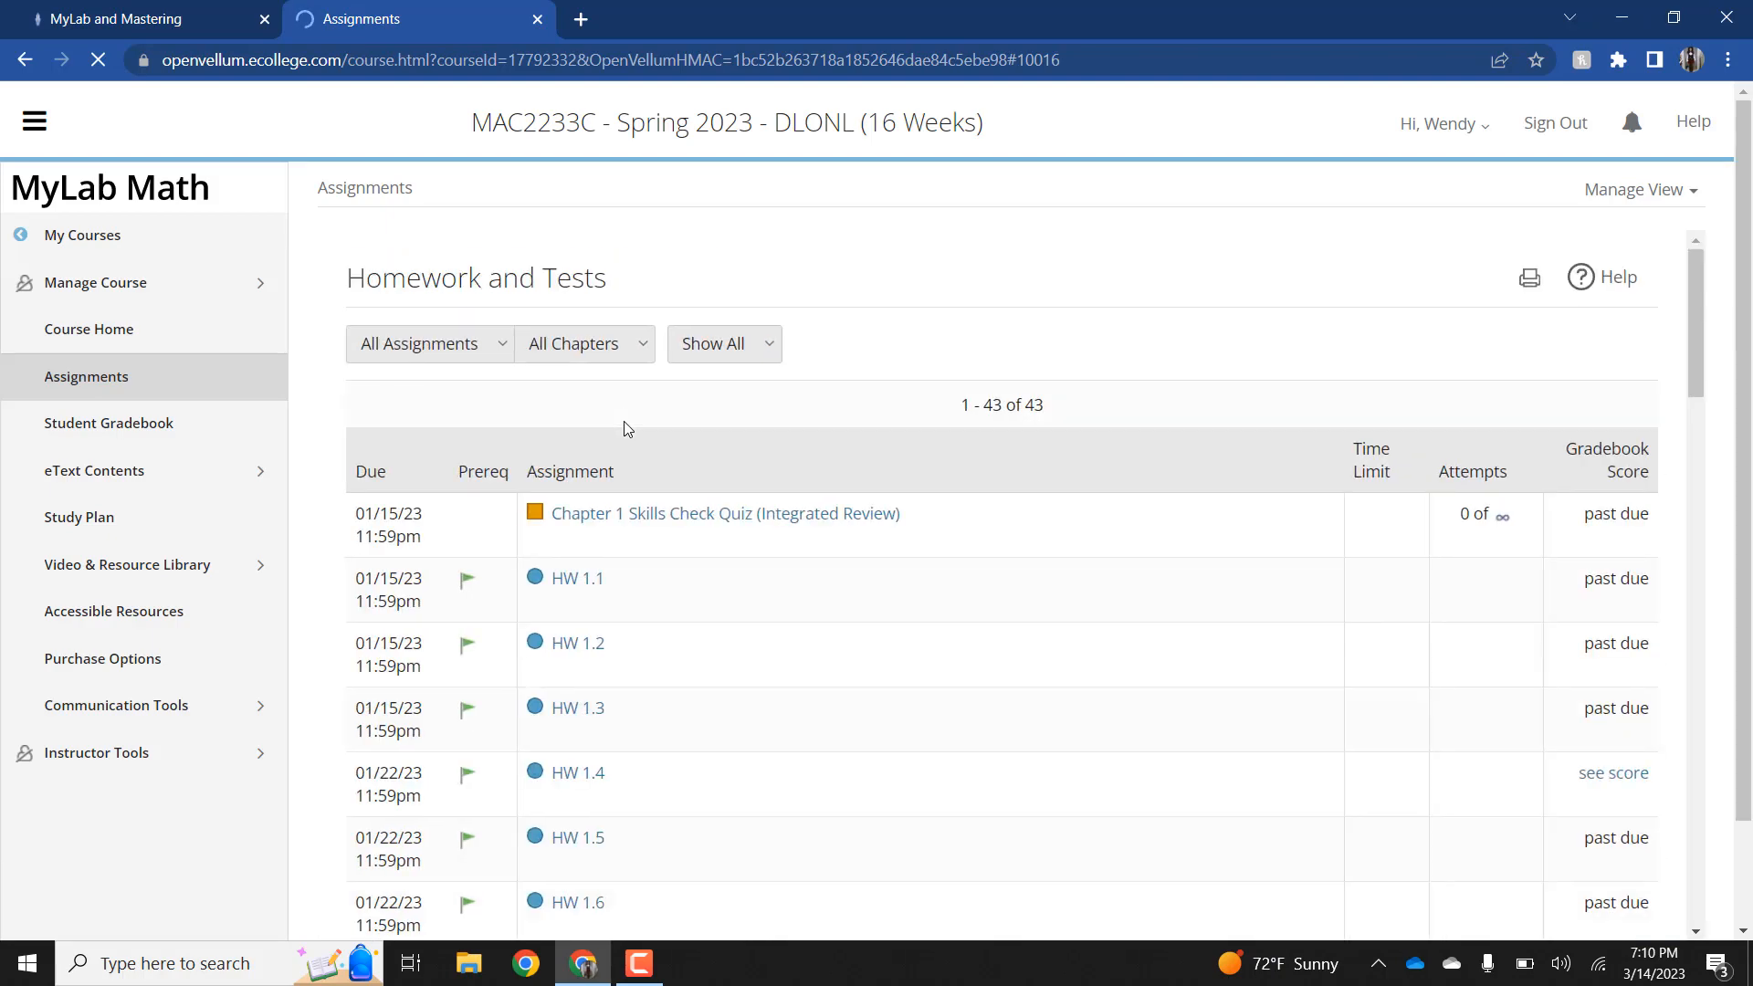
pyautogui.scroll(-3, 628, 429)
pyautogui.scroll(-15, 628, 429)
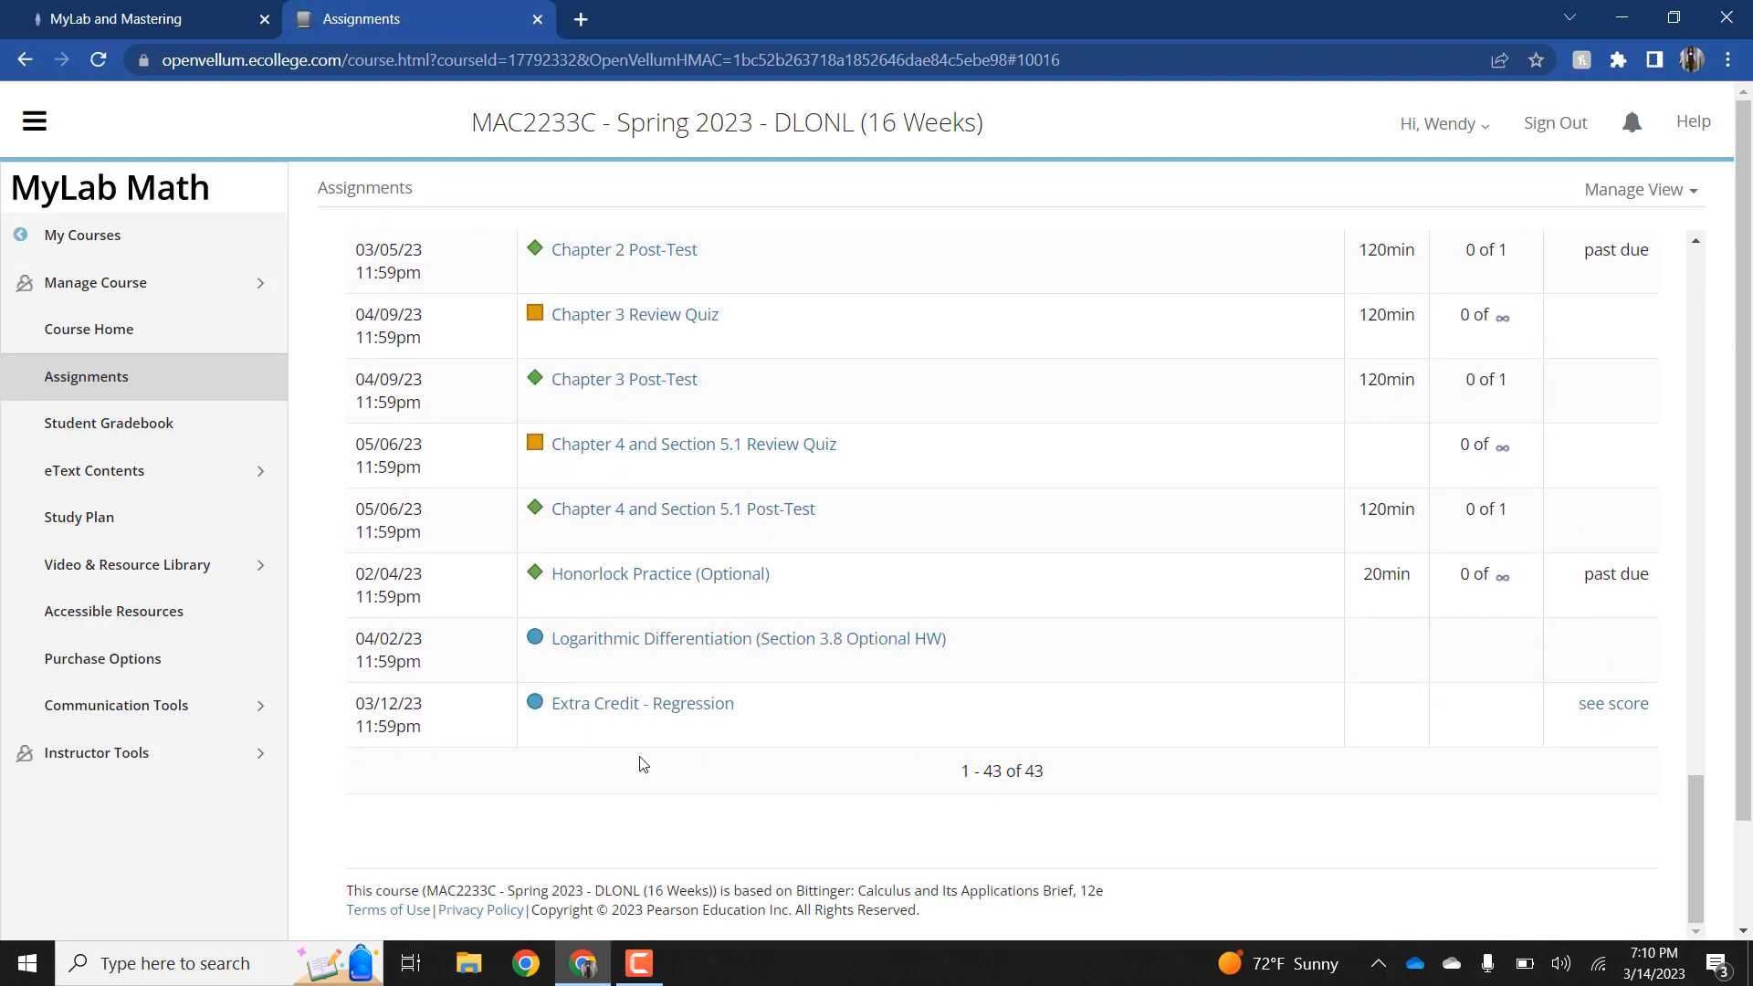
pyautogui.click(638, 713)
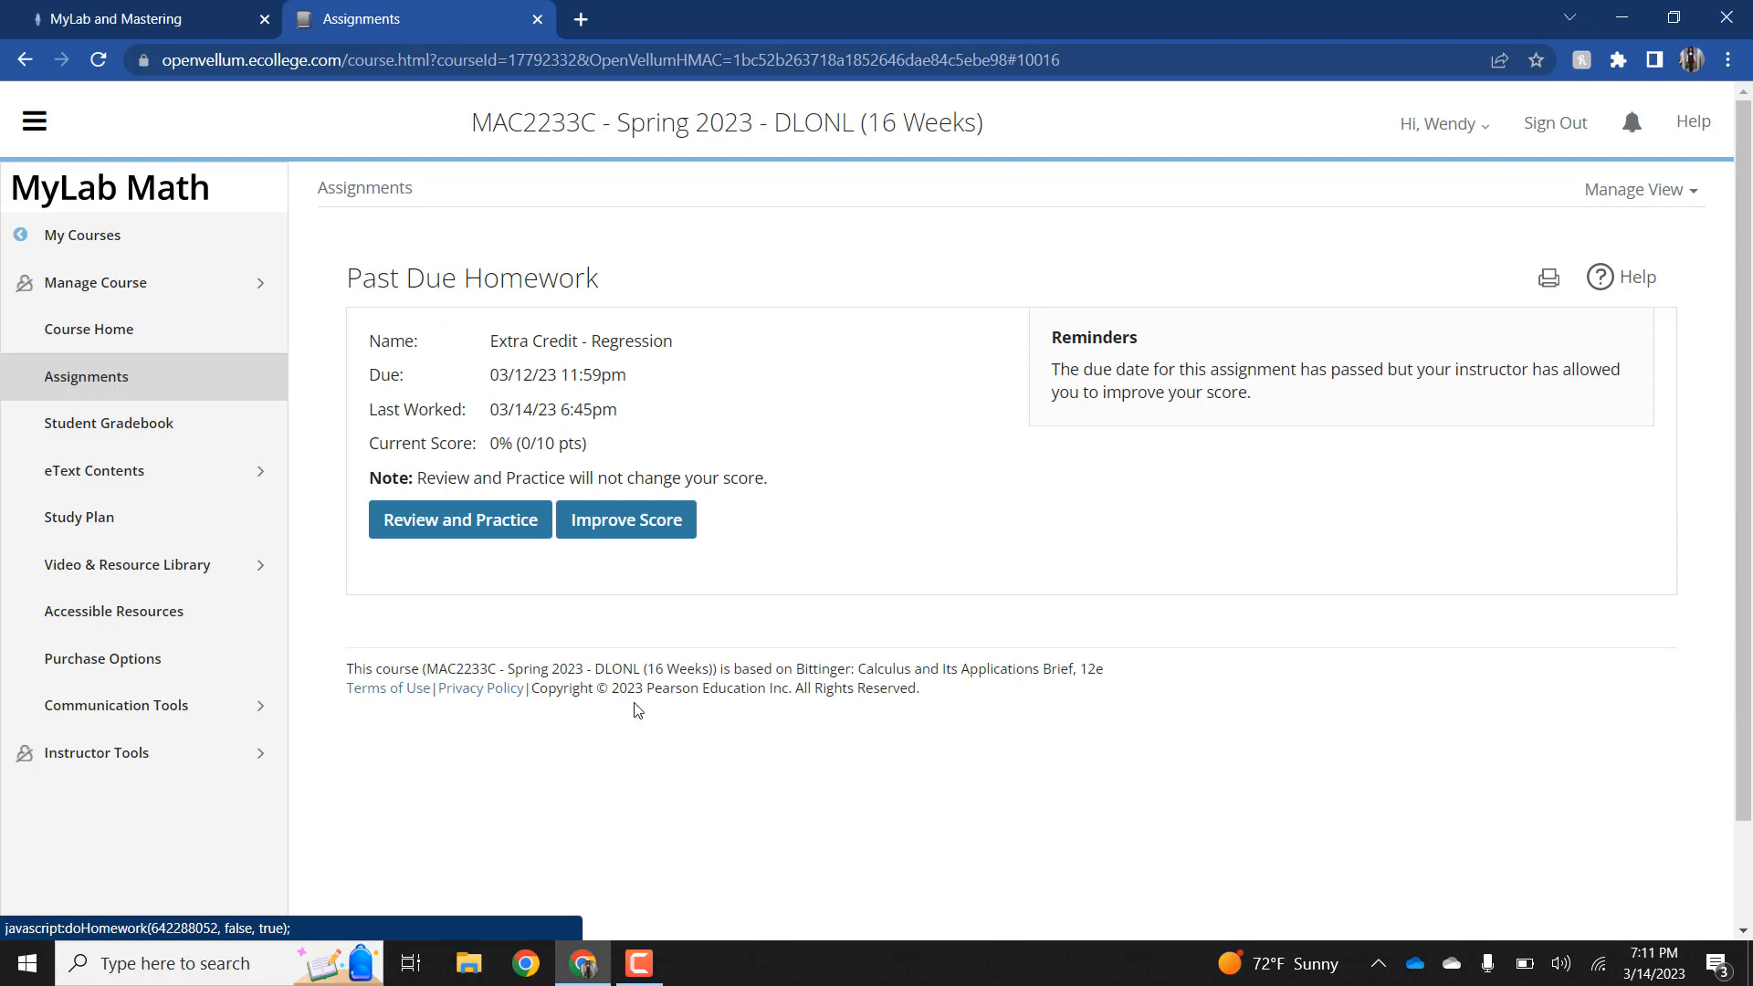
pyautogui.click(664, 535)
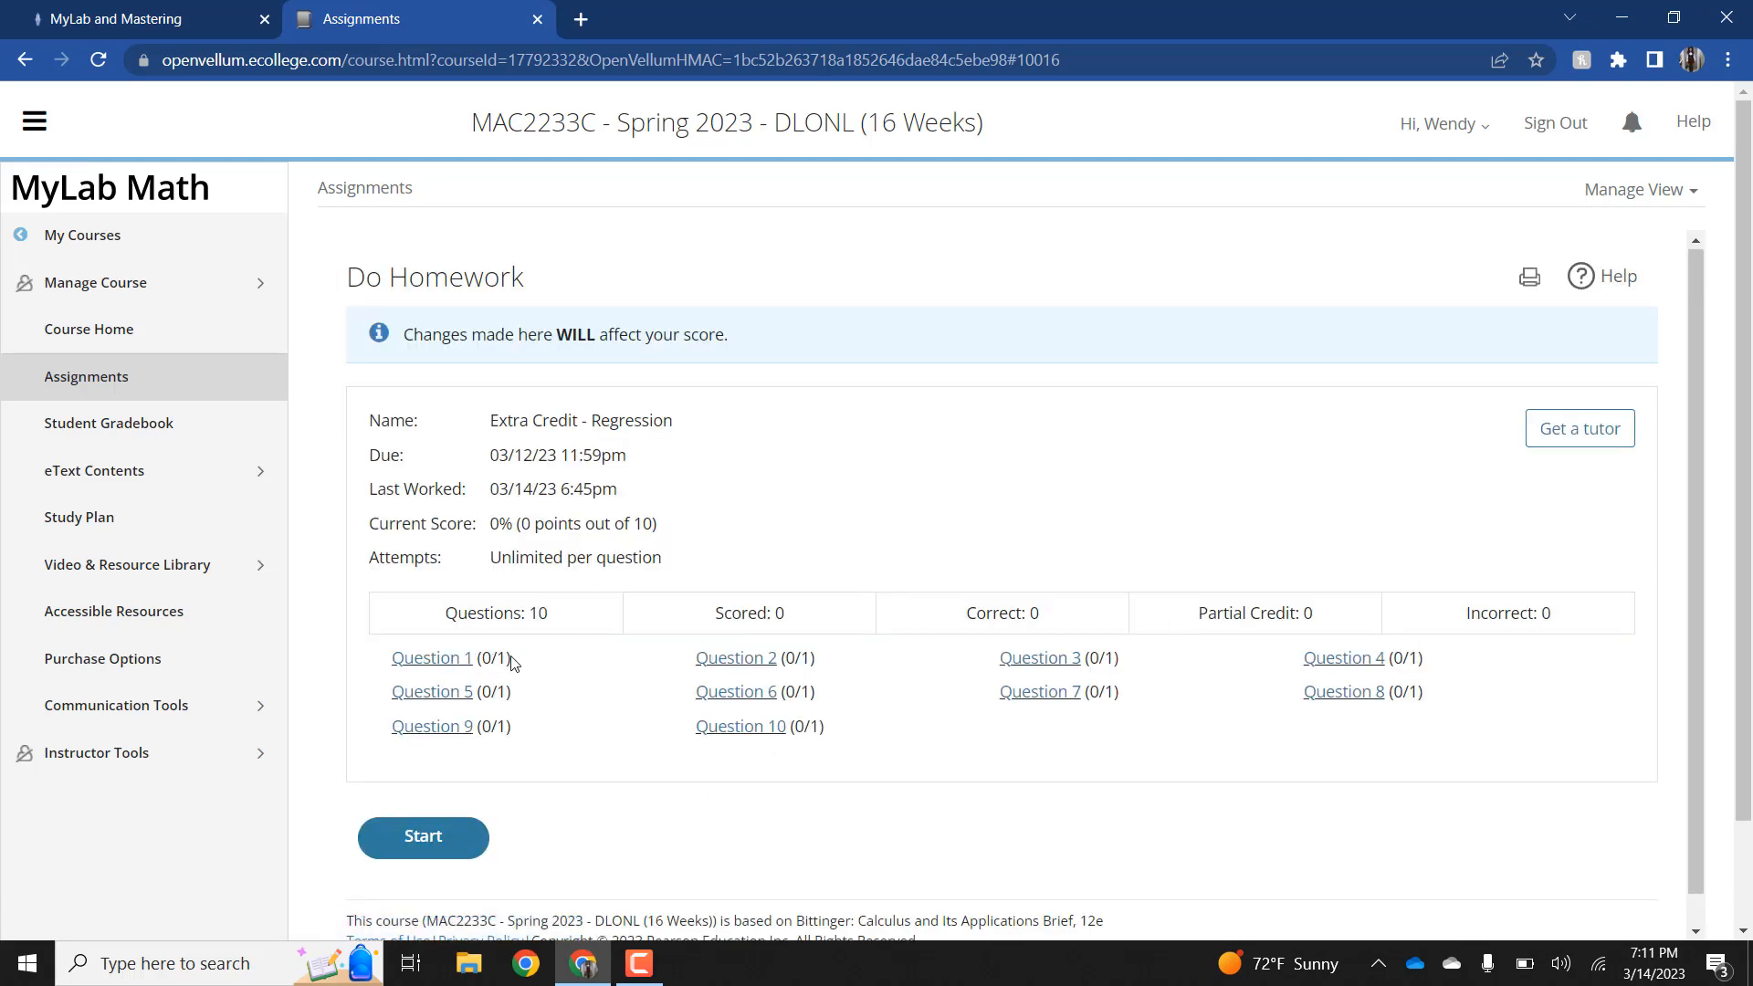
# Step: Open Question 10 and arrange its homework window beside the main browser window, narrowing it so both can be seen
pyautogui.click(724, 736)
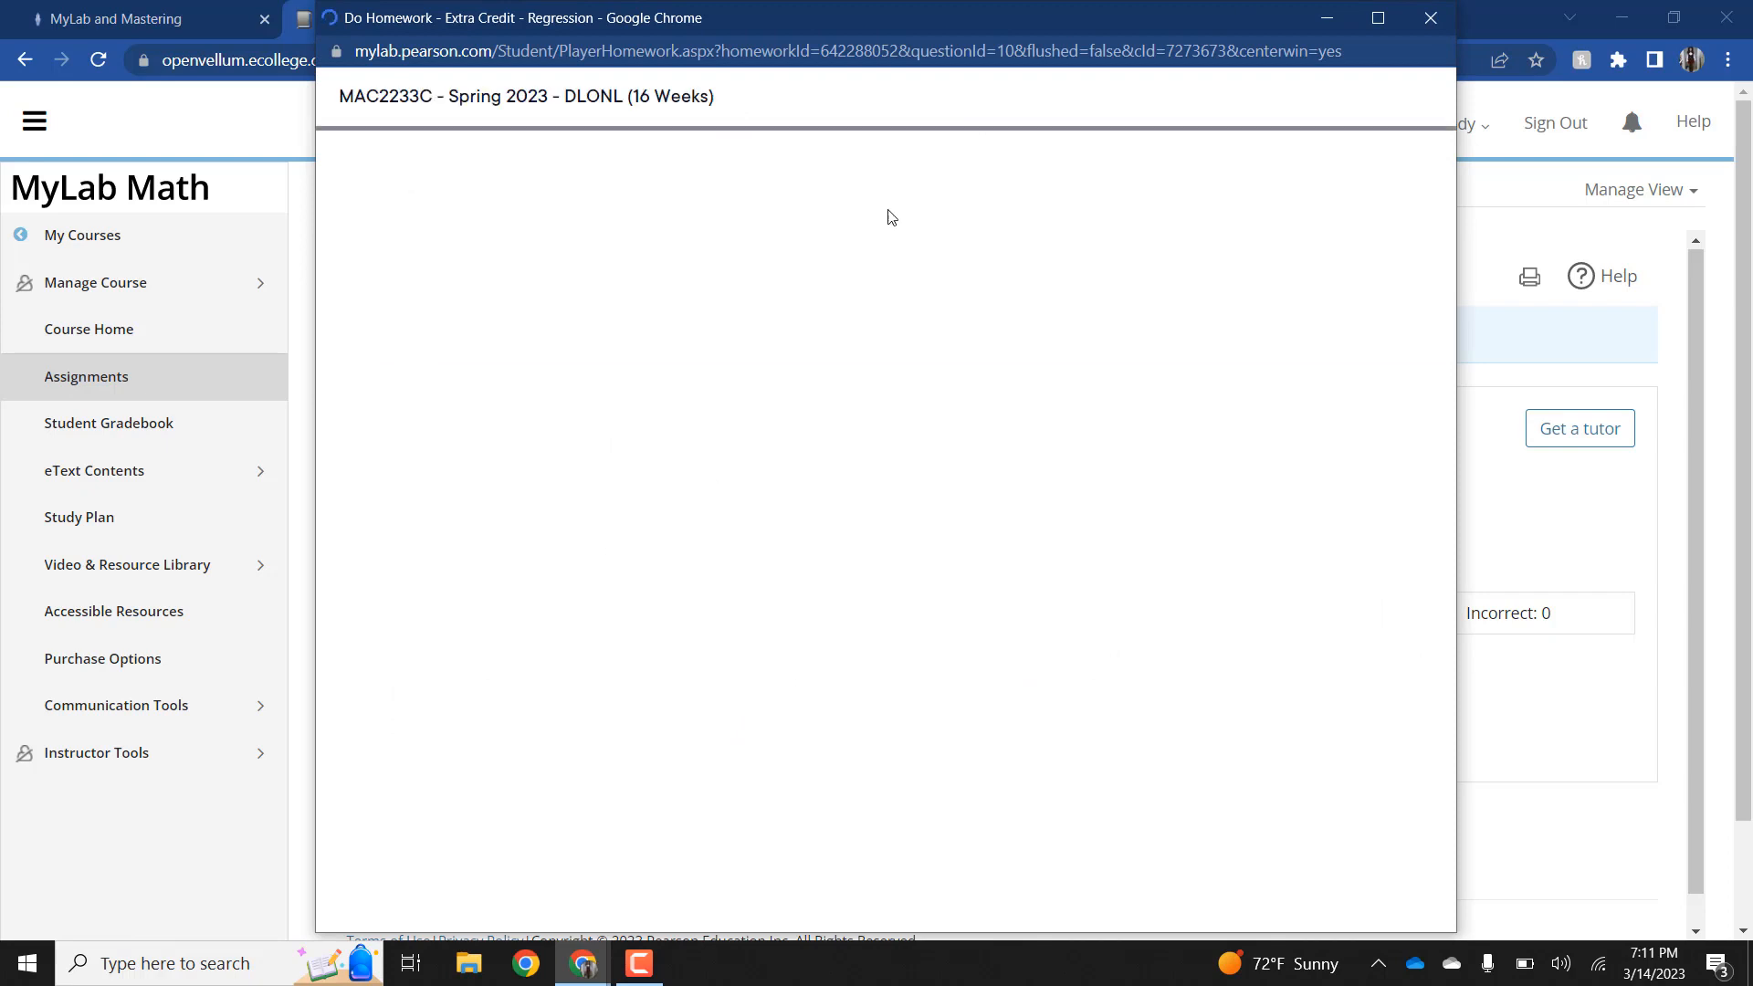
pyautogui.moveTo(964, 22); pyautogui.dragTo(673, 25)
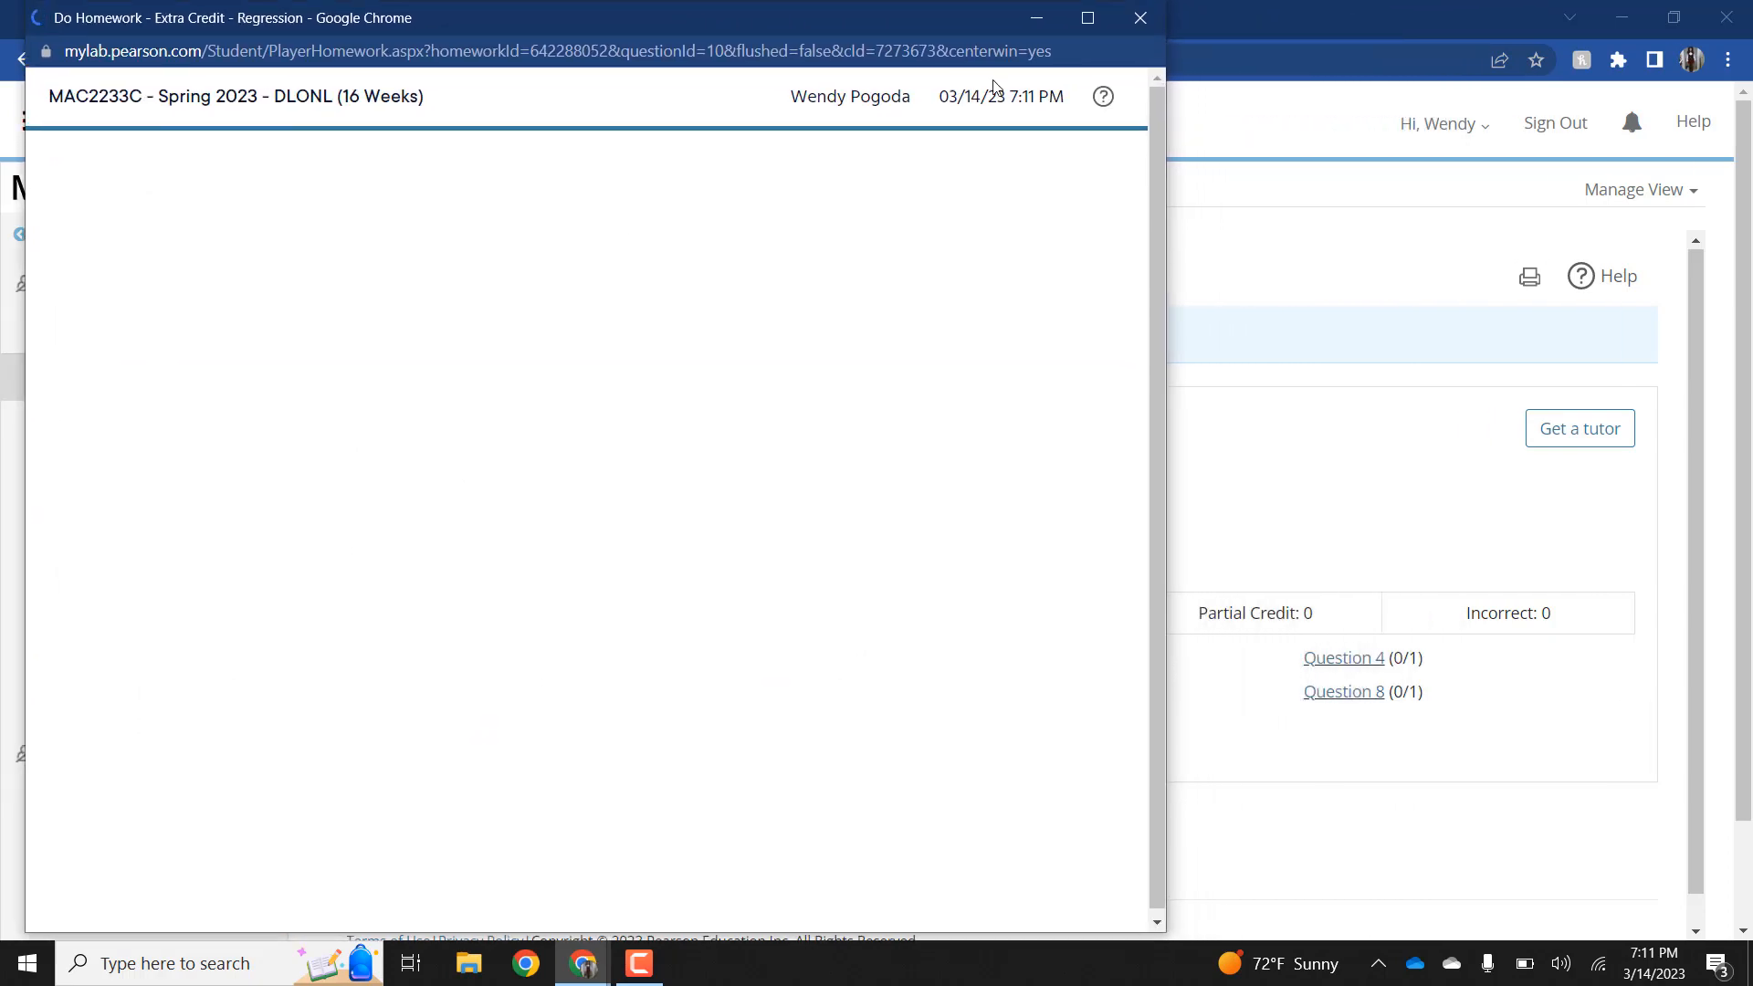
pyautogui.click(1242, 171)
pyautogui.moveTo(1098, 20); pyautogui.dragTo(1127, 19)
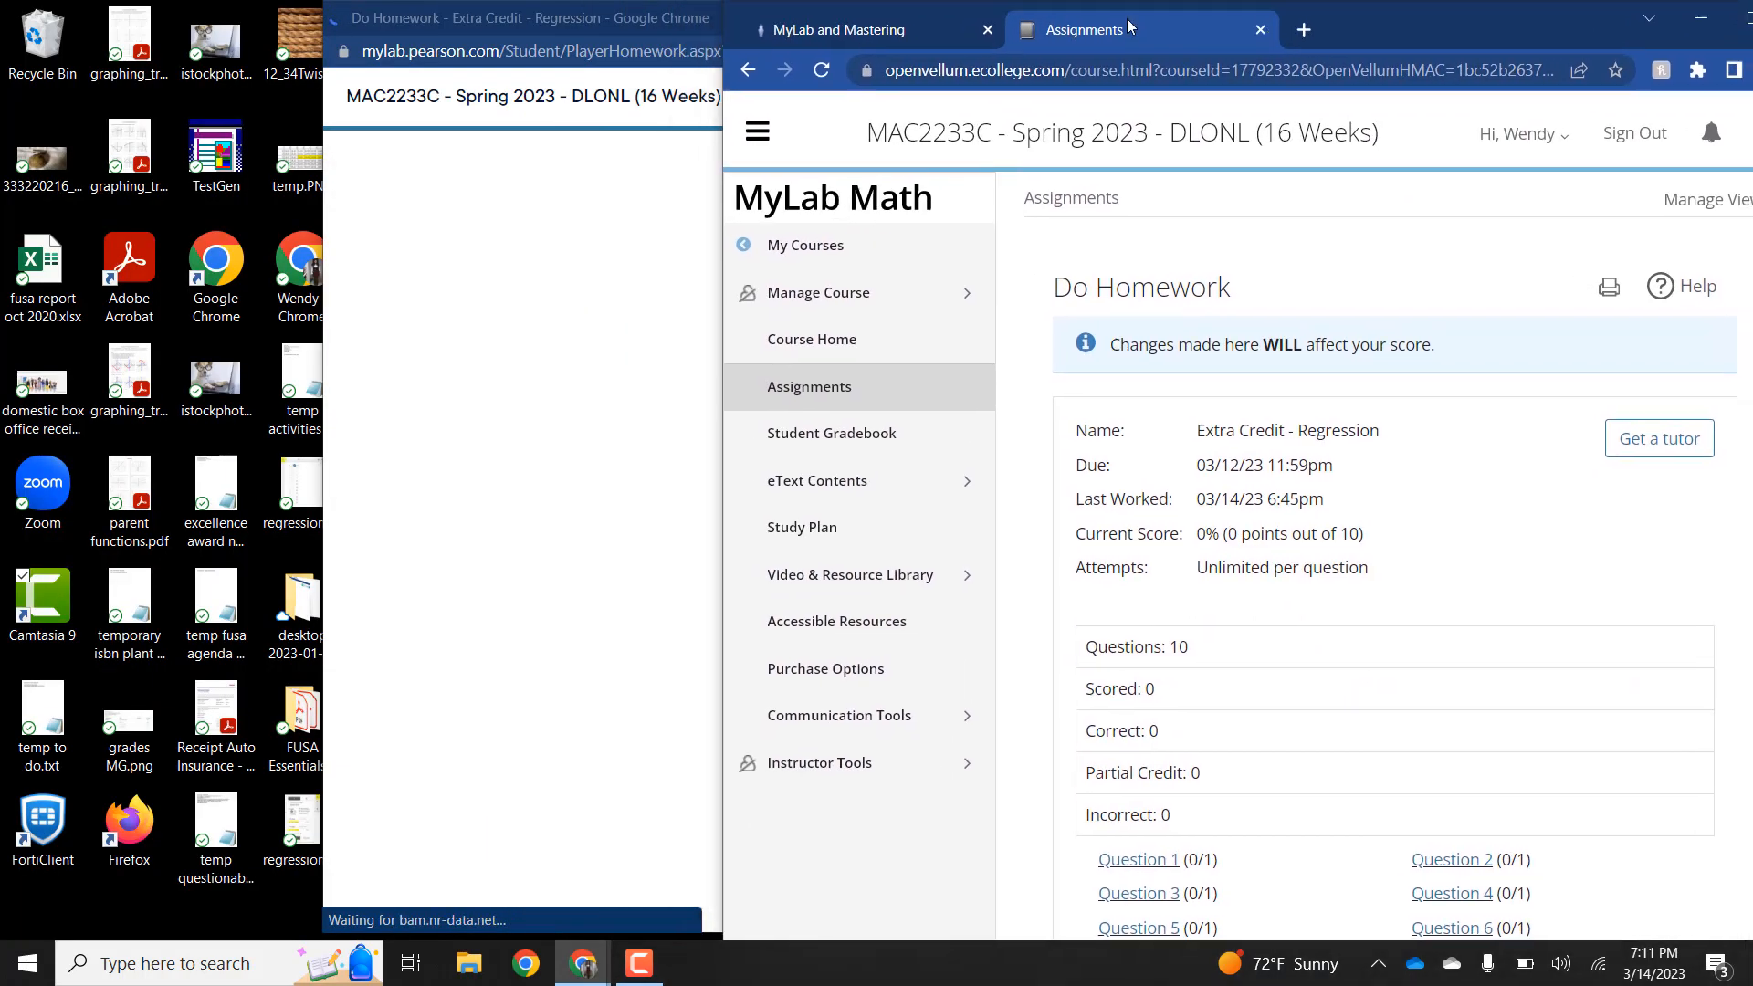
pyautogui.moveTo(675, 18); pyautogui.dragTo(369, 13)
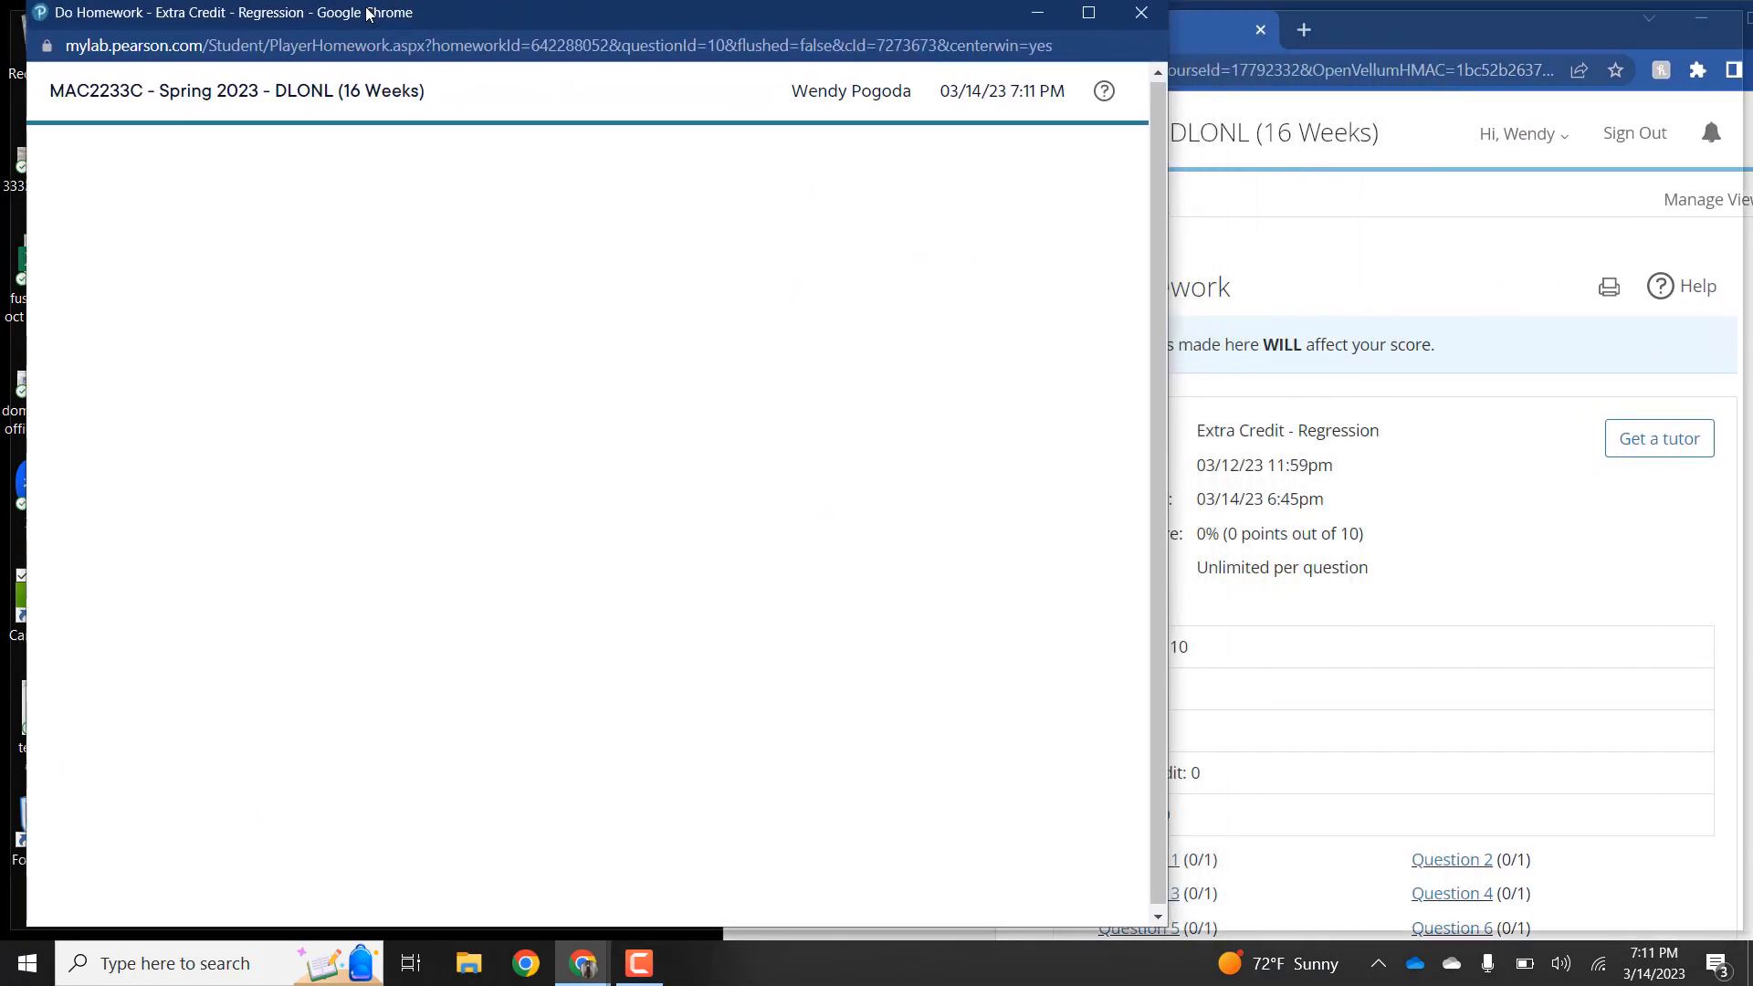
pyautogui.doubleClick(370, 16)
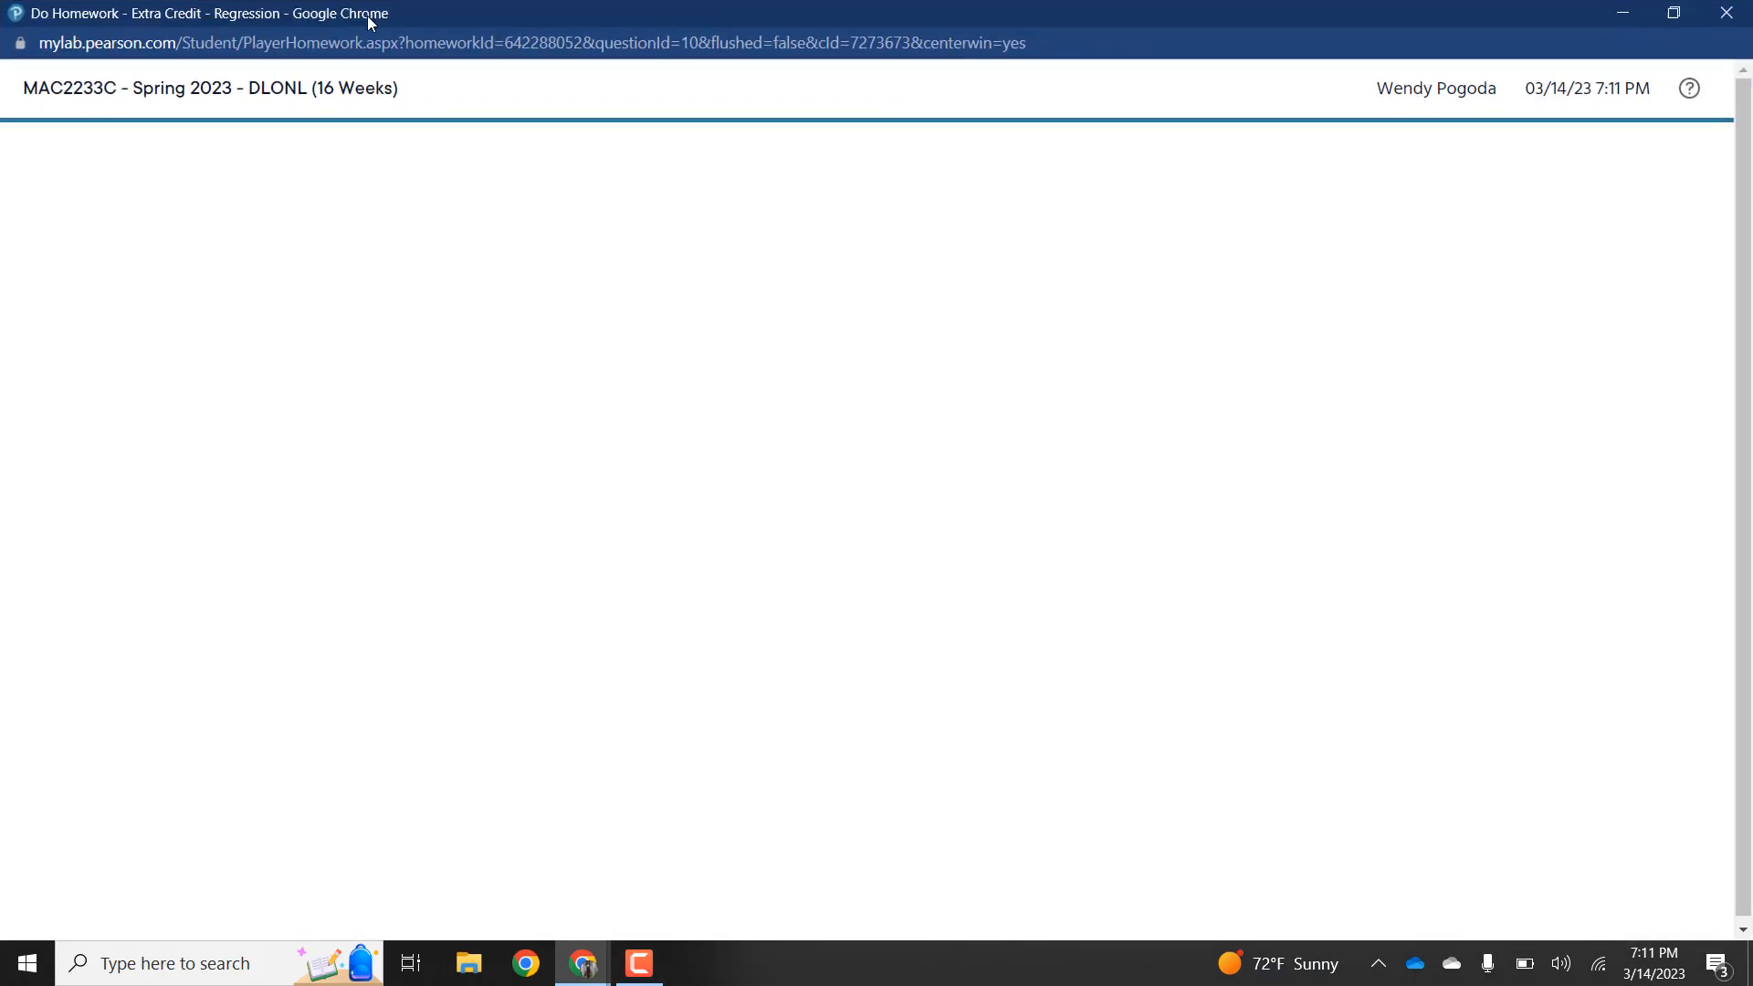
pyautogui.click(1674, 13)
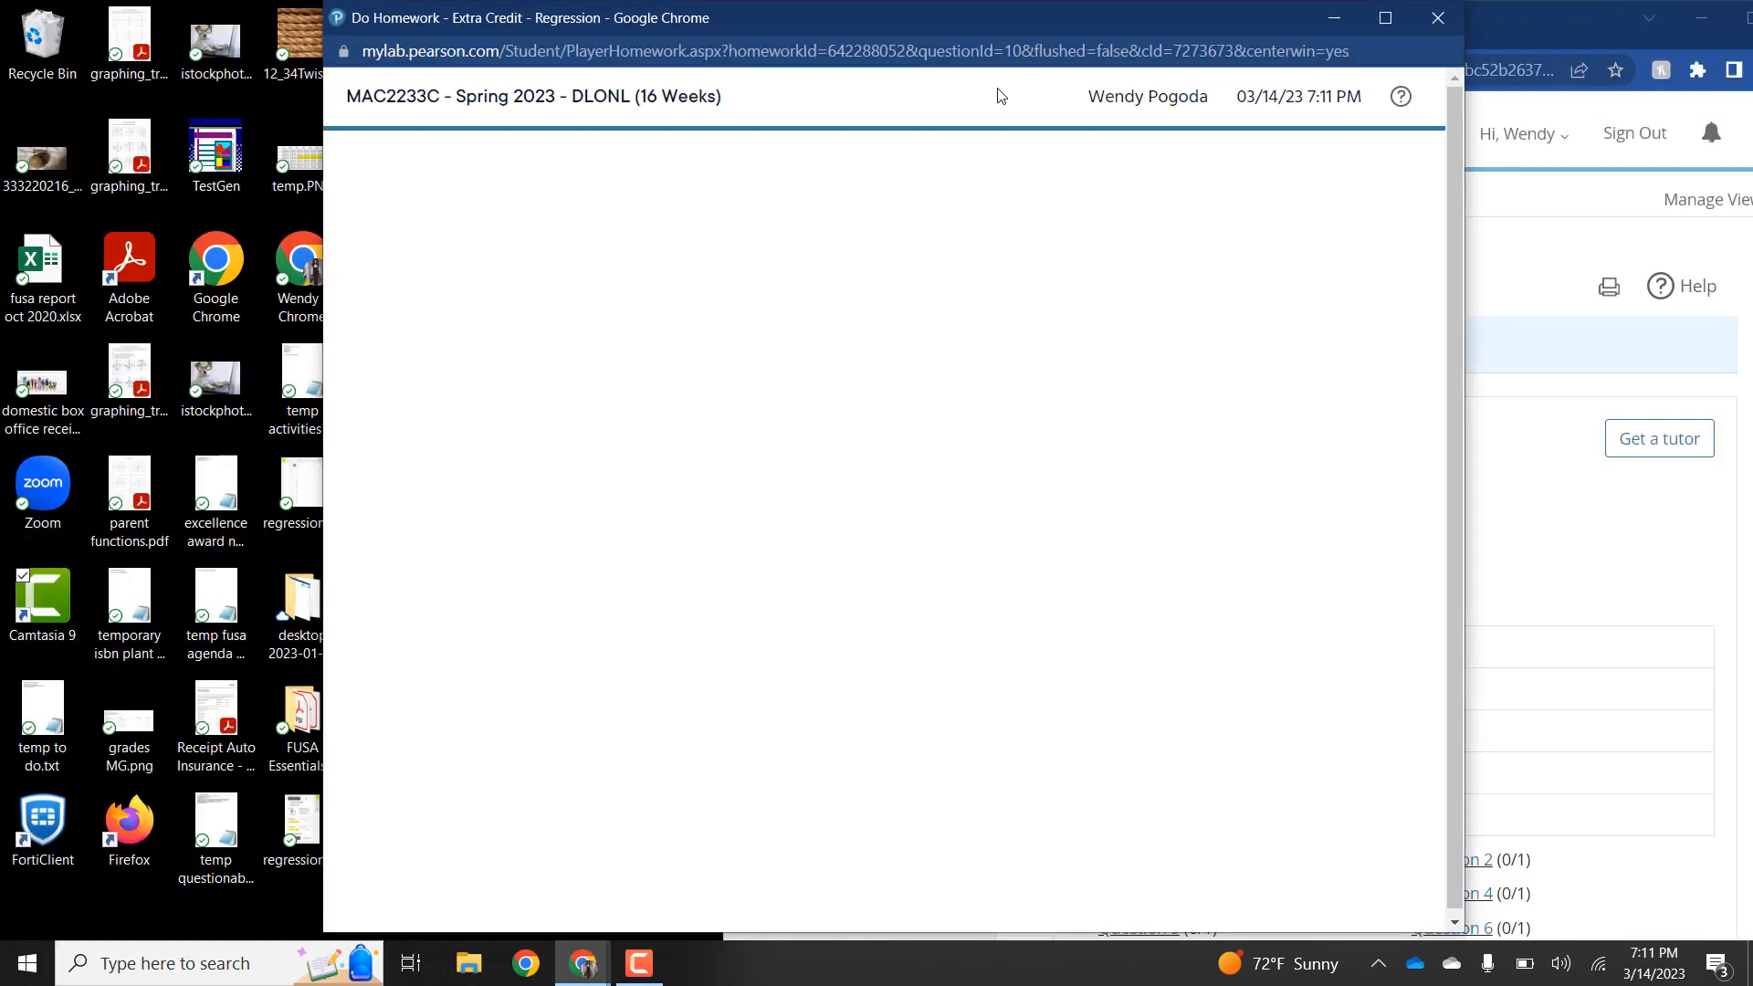
pyautogui.moveTo(1154, 19); pyautogui.dragTo(859, 21)
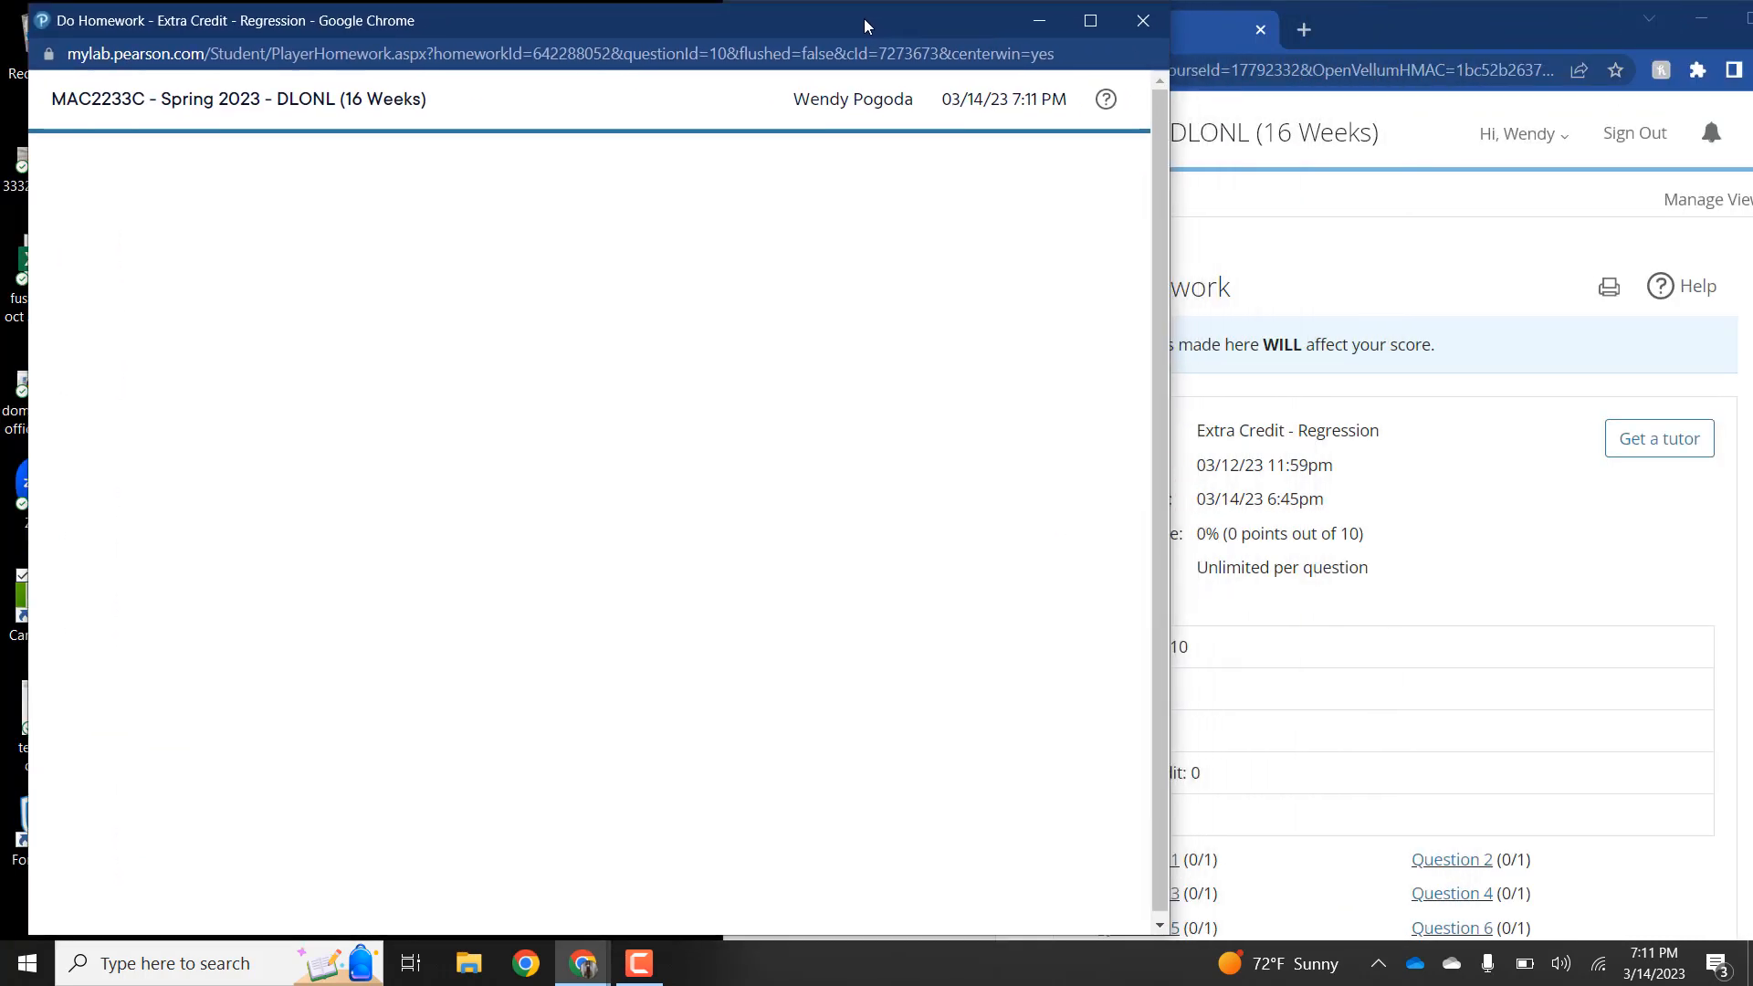
pyautogui.moveTo(1170, 291); pyautogui.dragTo(823, 295)
# Step: Open the Desmos graphing calculator in a new tab of the main browser window
pyautogui.click(1304, 29)
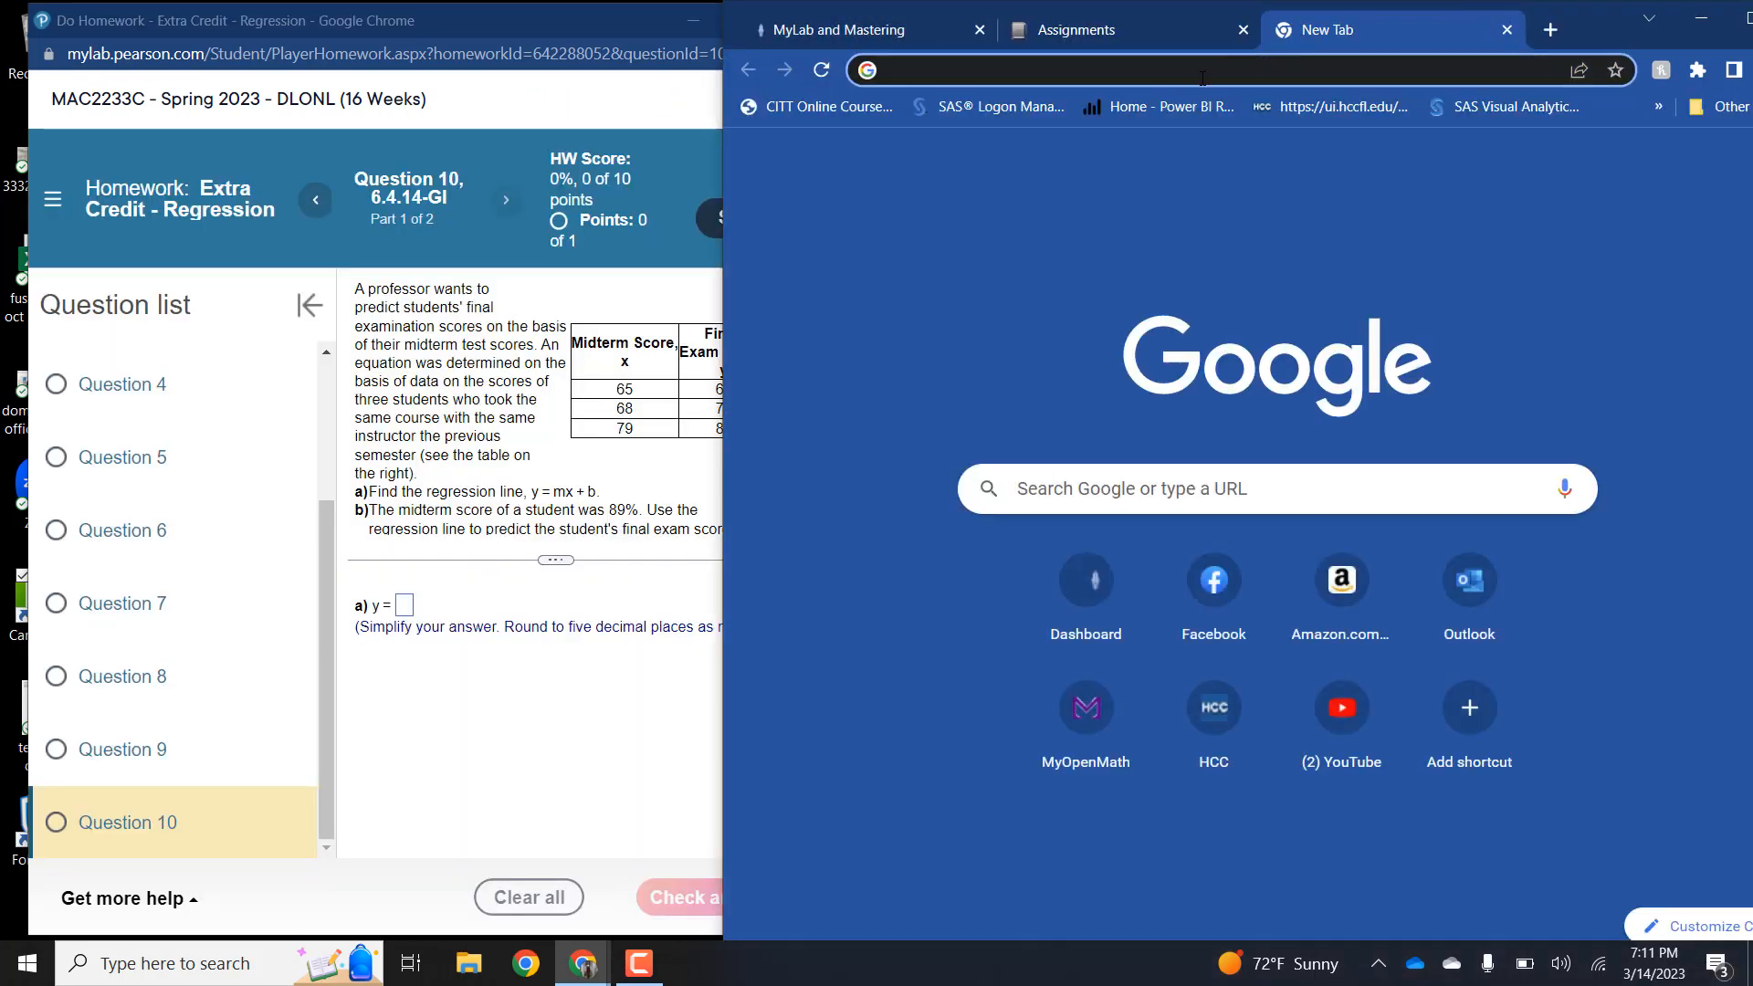
pyautogui.write('des')
pyautogui.press('Return')
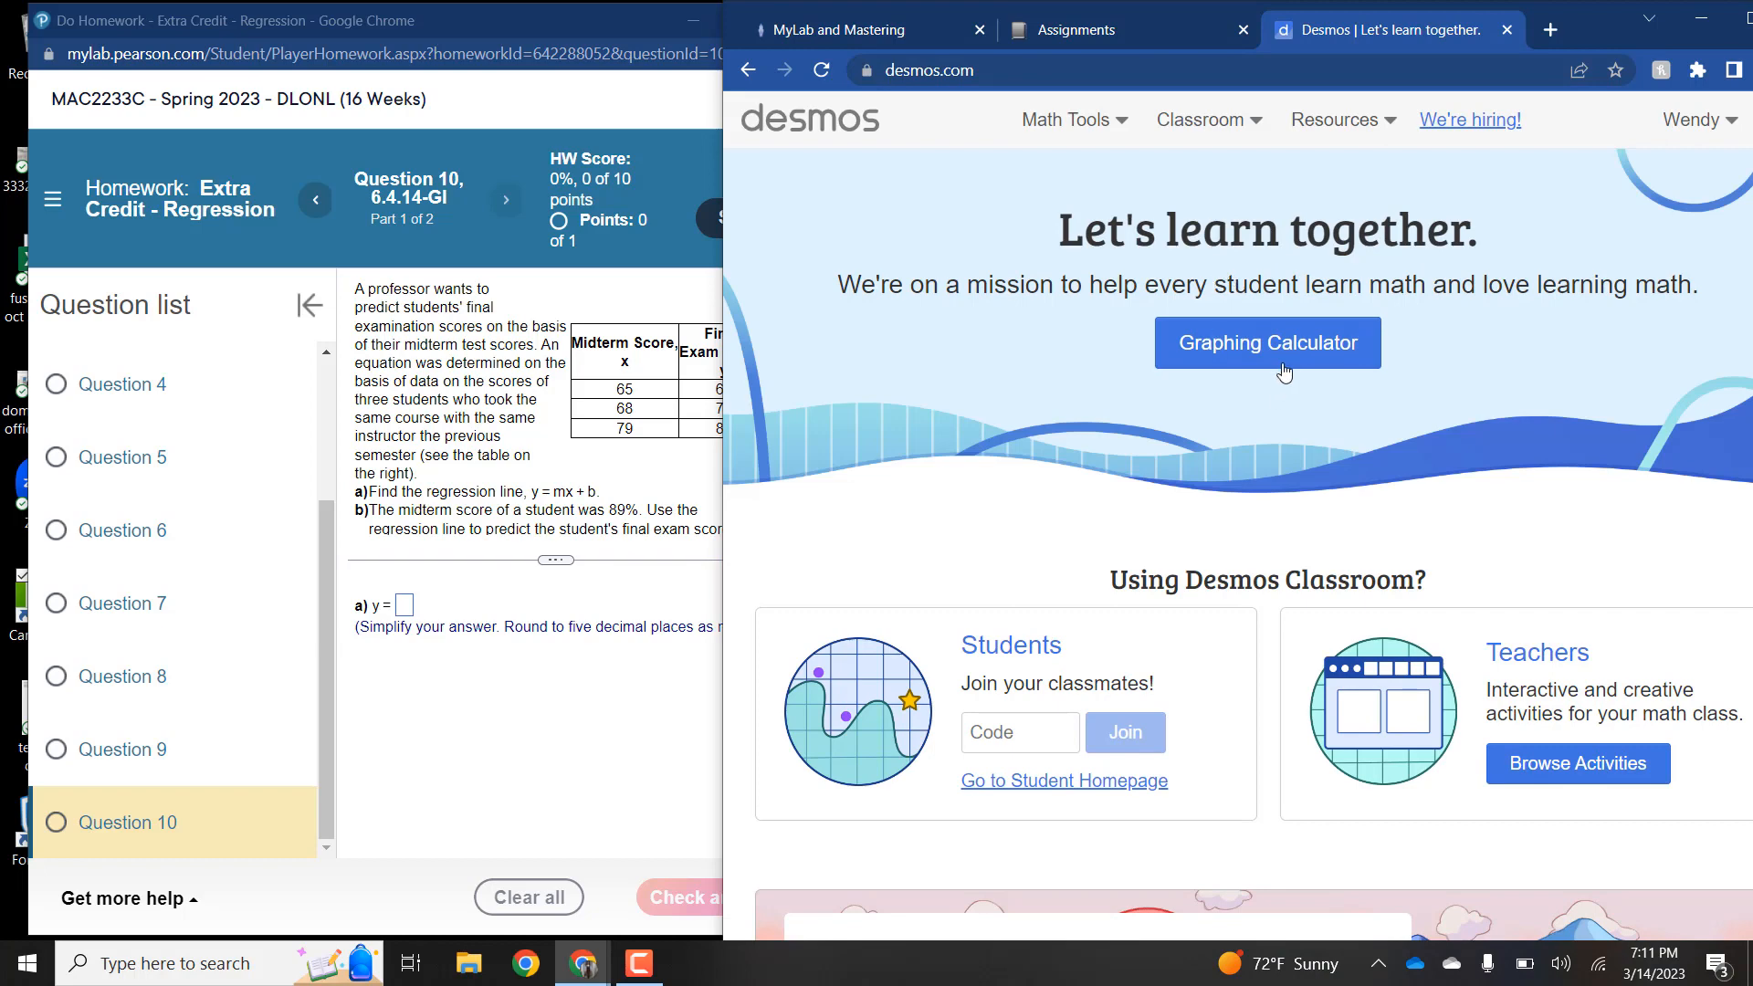
pyautogui.click(1288, 363)
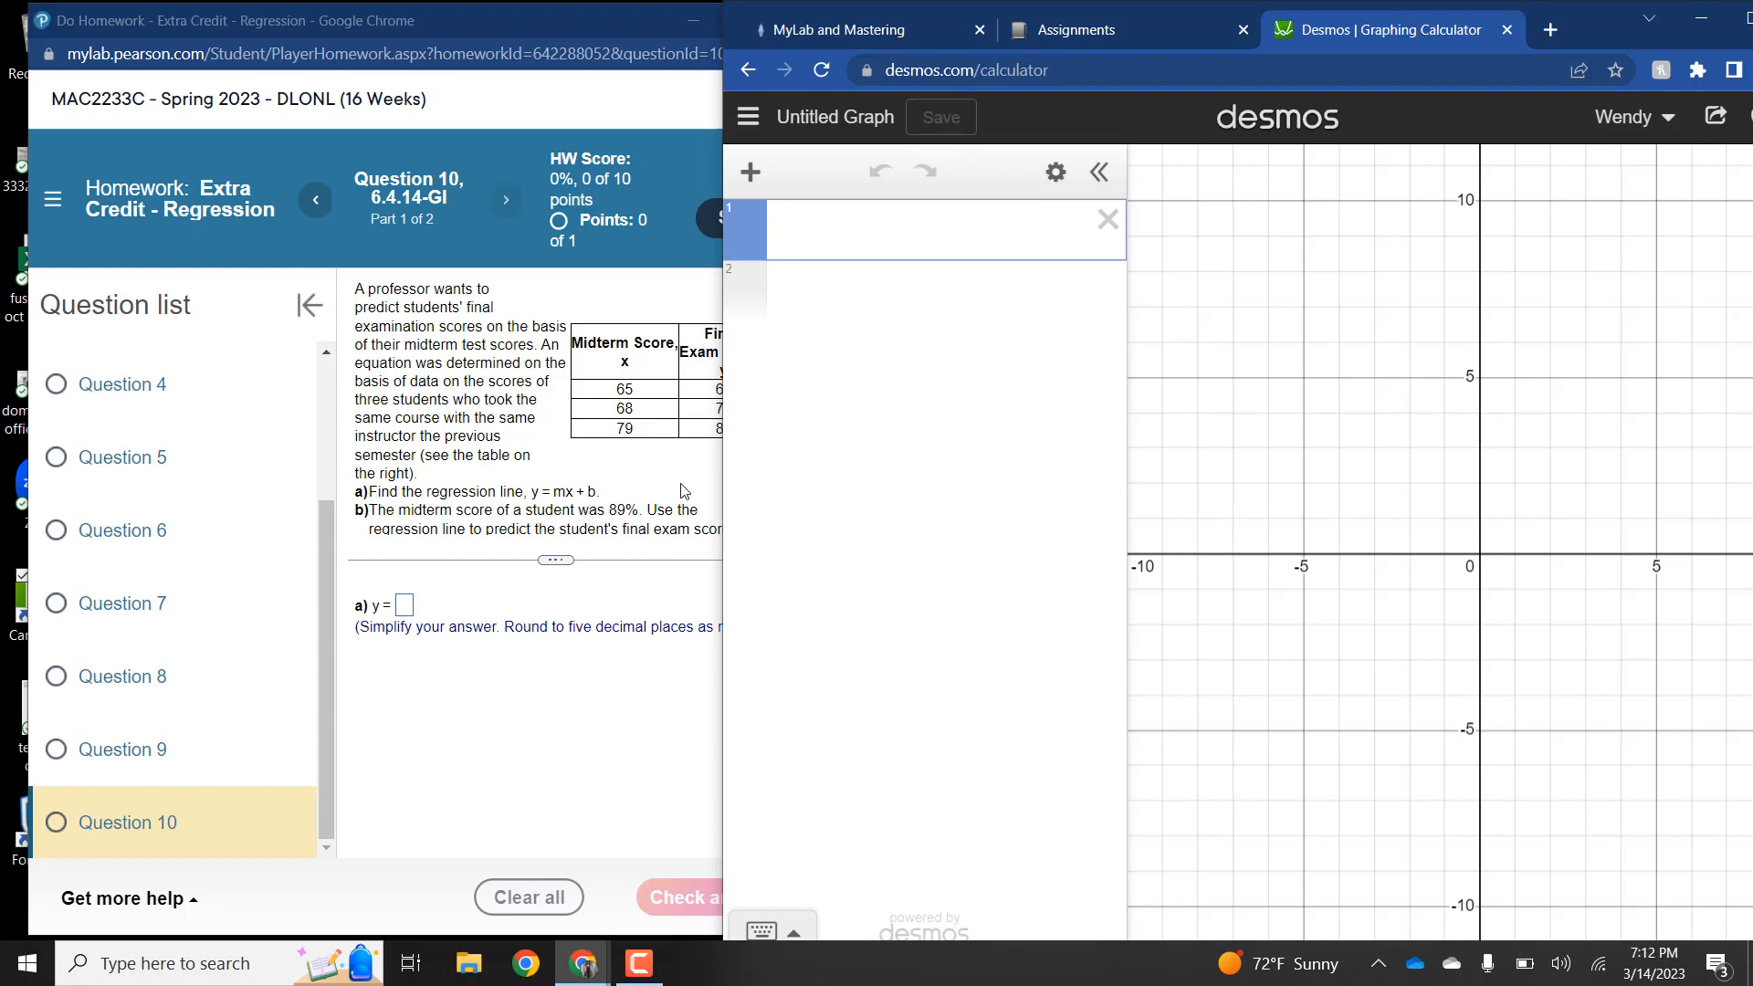
# Step: Check Question 10's data, then add a Desmos table with the midterm scores 65, 68 and 79 as x1 values
pyautogui.click(681, 485)
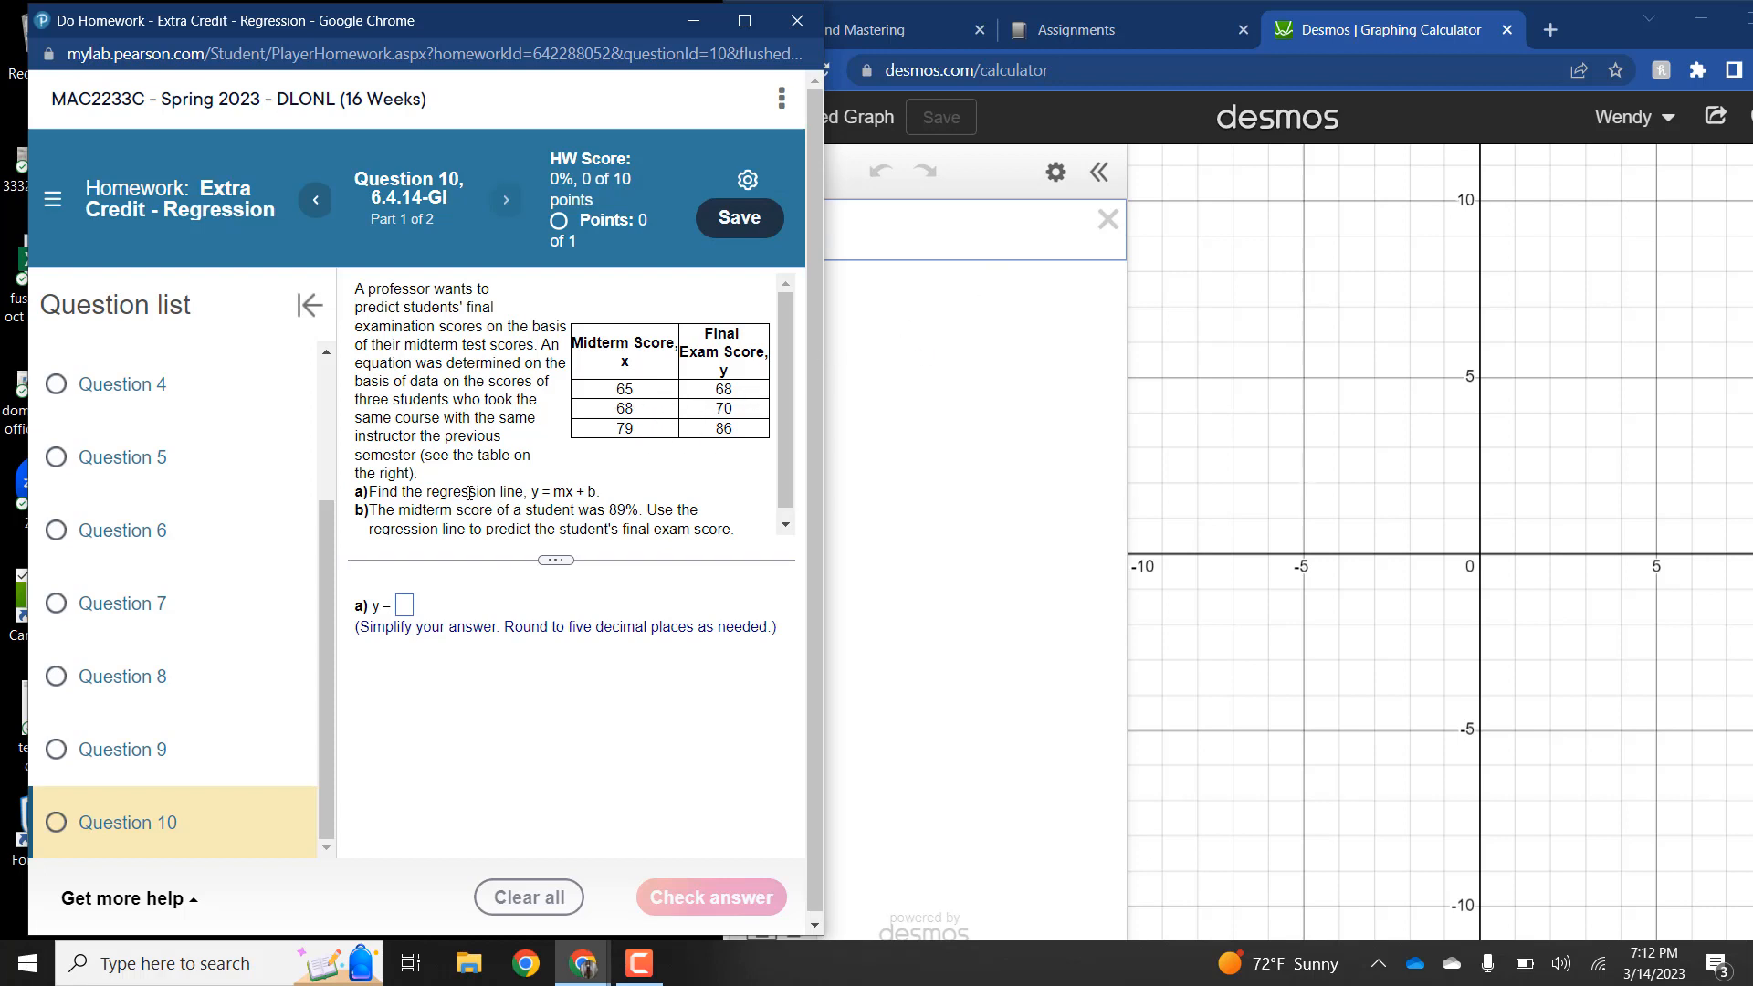
pyautogui.moveTo(469, 493); pyautogui.dragTo(609, 513)
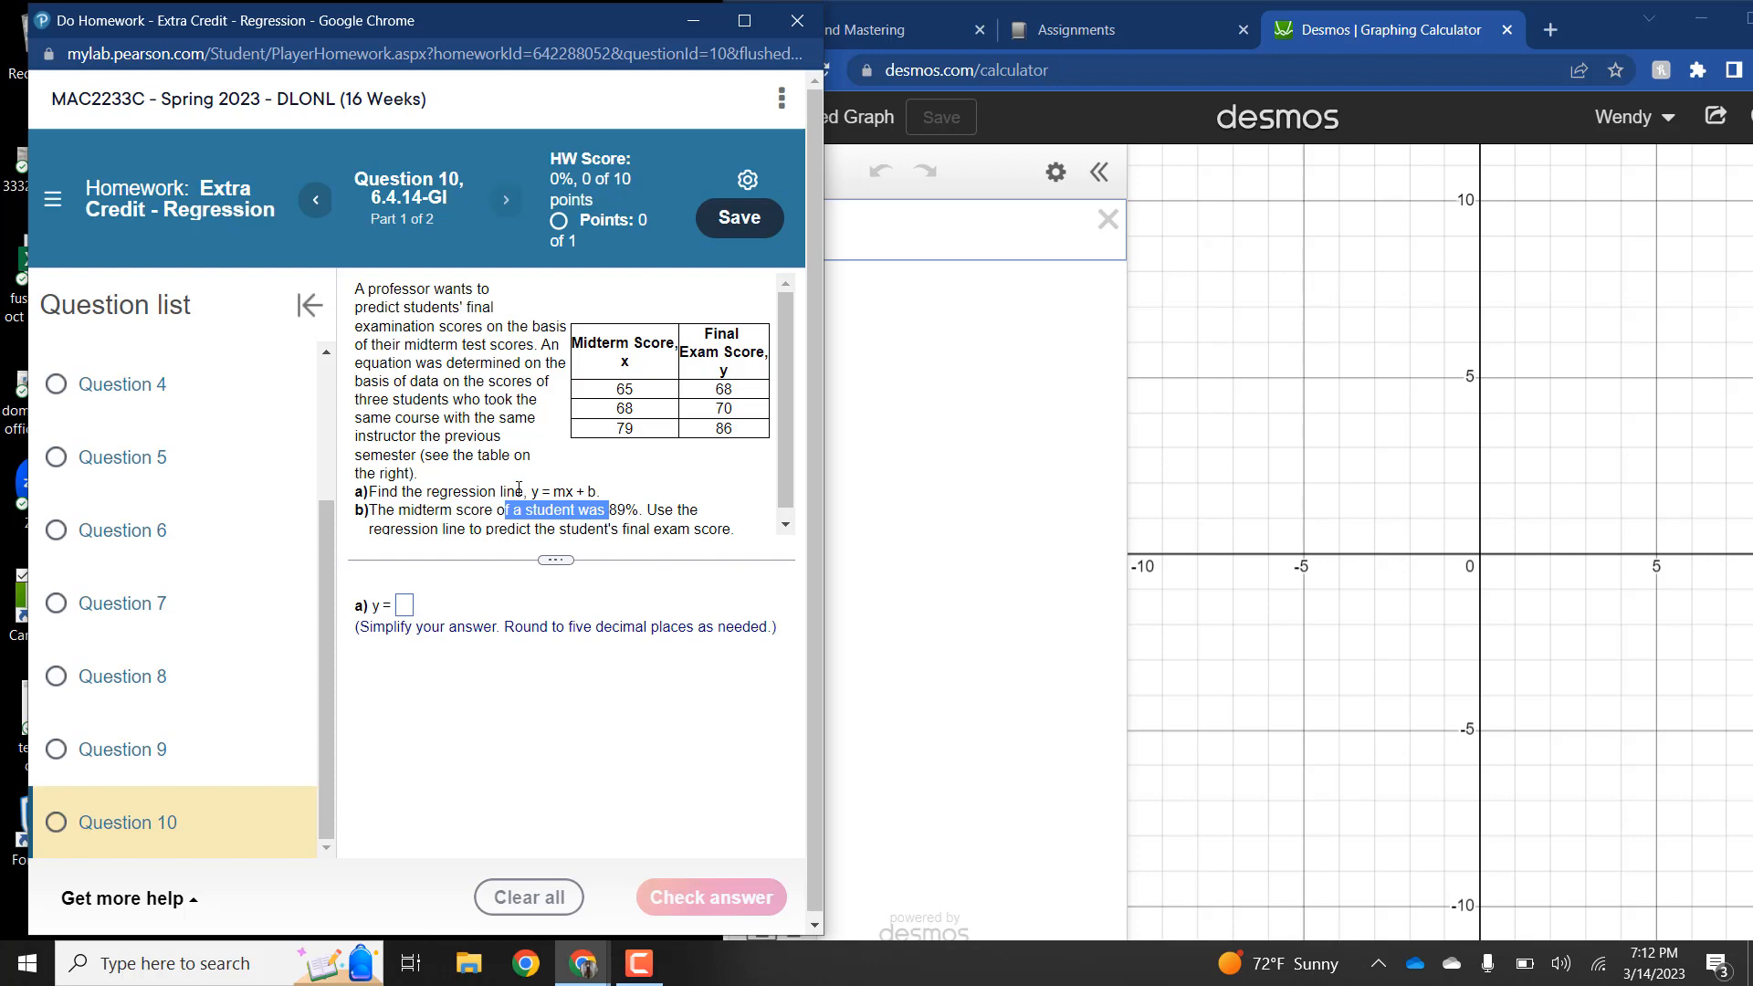
pyautogui.click(913, 222)
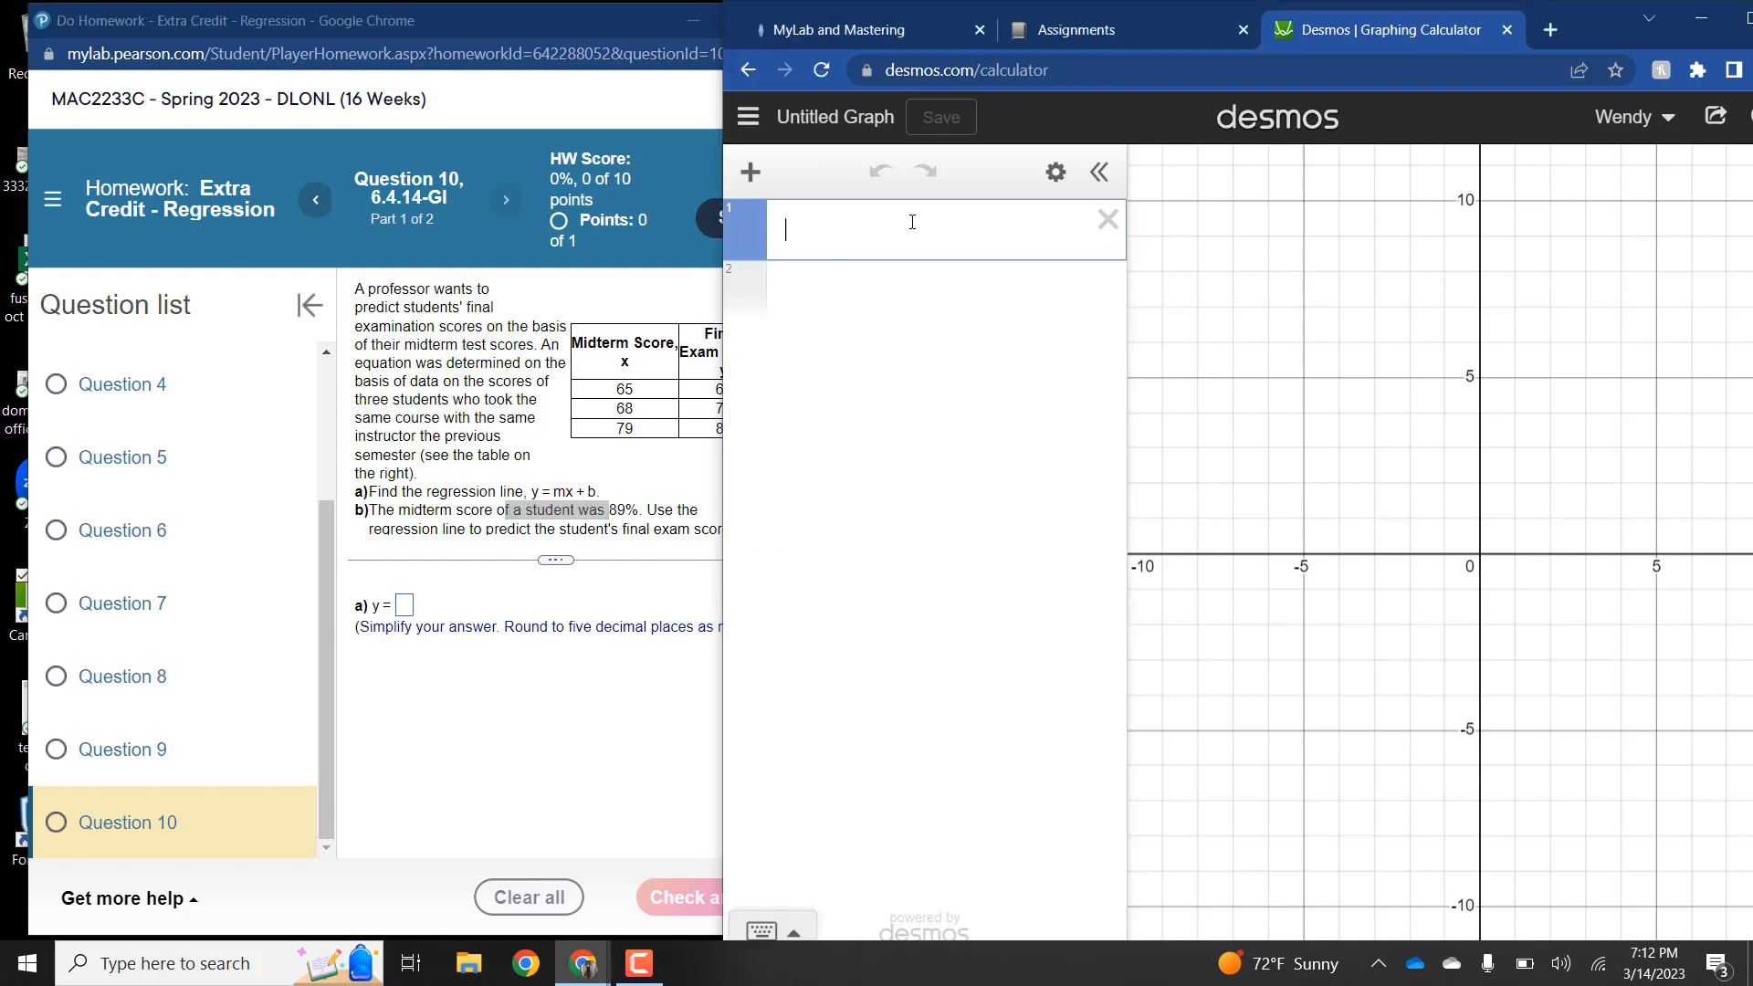
pyautogui.click(751, 173)
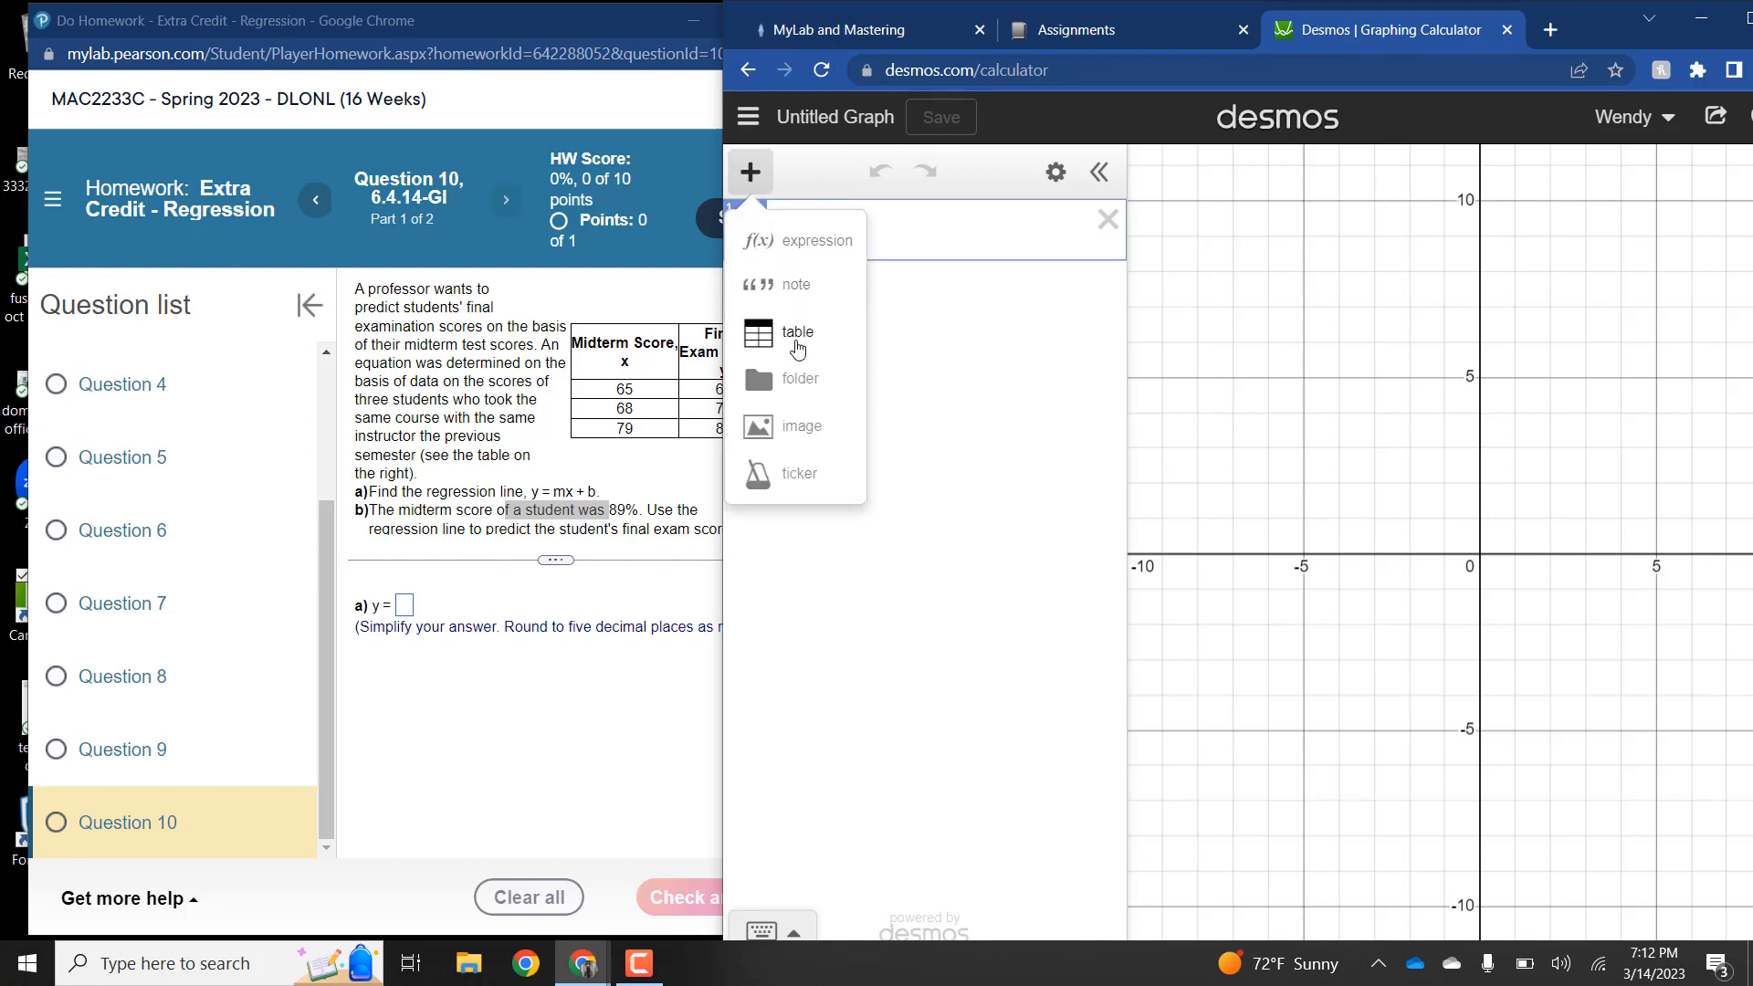
pyautogui.click(840, 331)
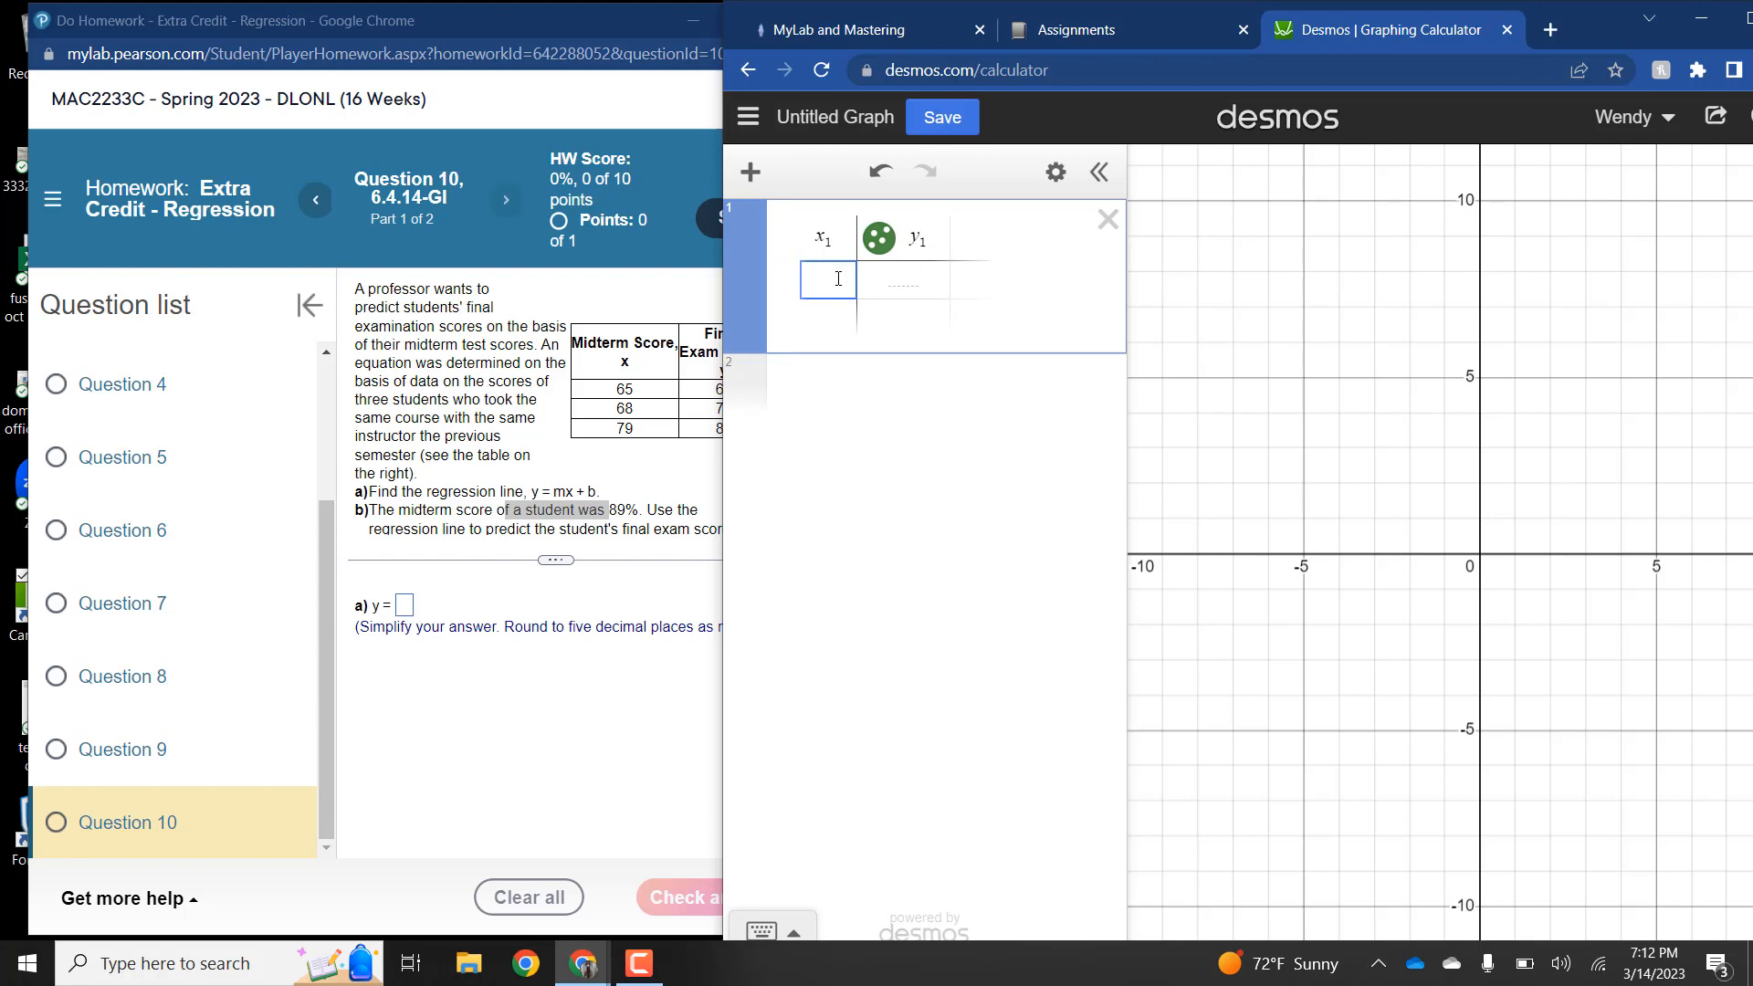
pyautogui.write('65')
pyautogui.press('Return')
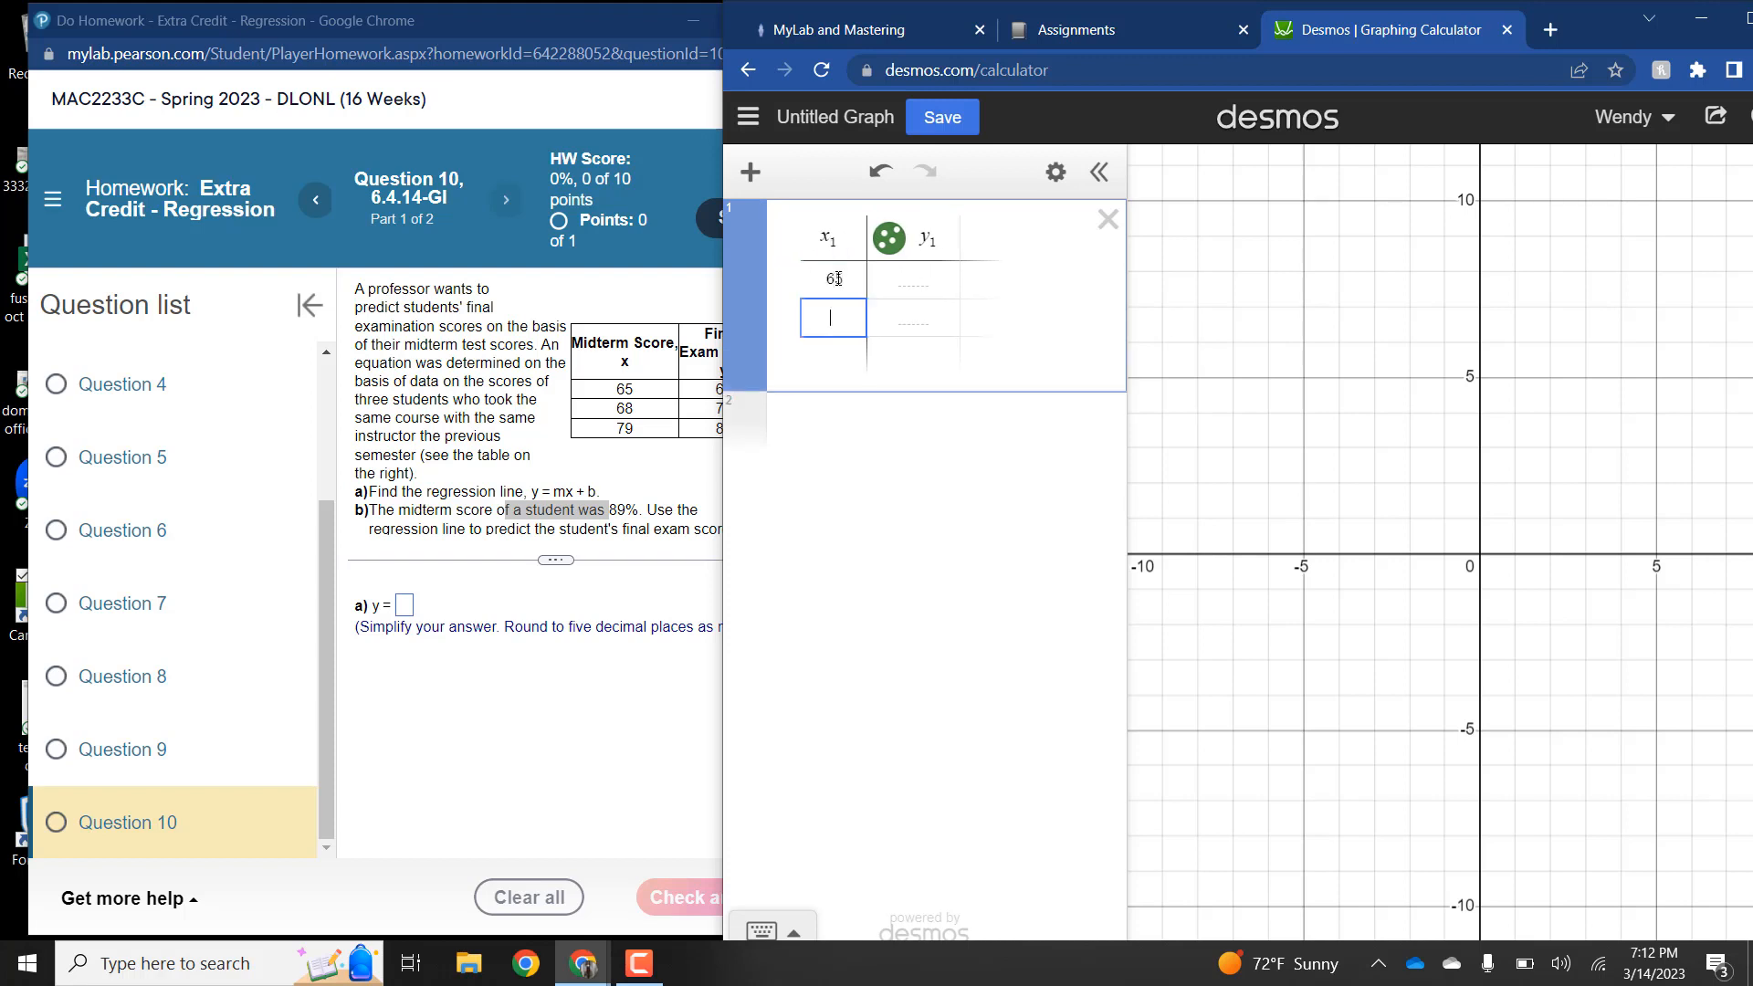
pyautogui.write('68')
pyautogui.press('Return')
pyautogui.write('79')
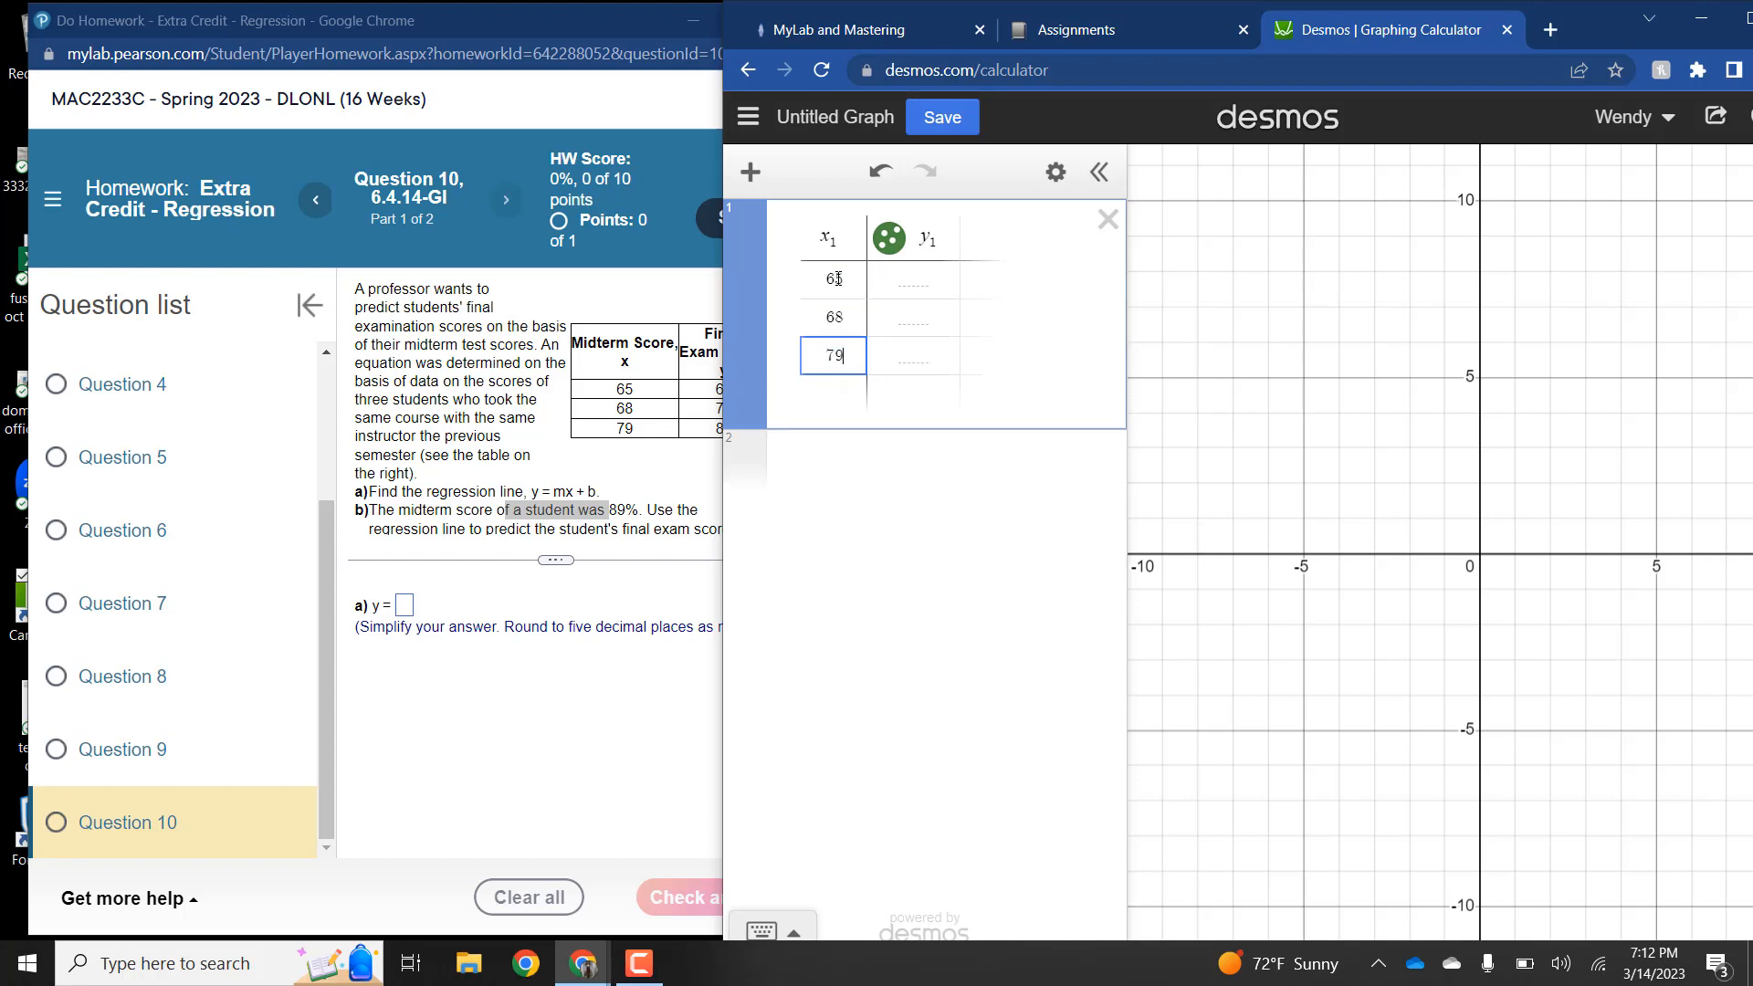
# Step: Fill the y1 column with the final exam scores 68, 70 and 86, shifting the Desmos window to uncover the question's data
pyautogui.press('Right')
pyautogui.press('Up')
pyautogui.press('Up')
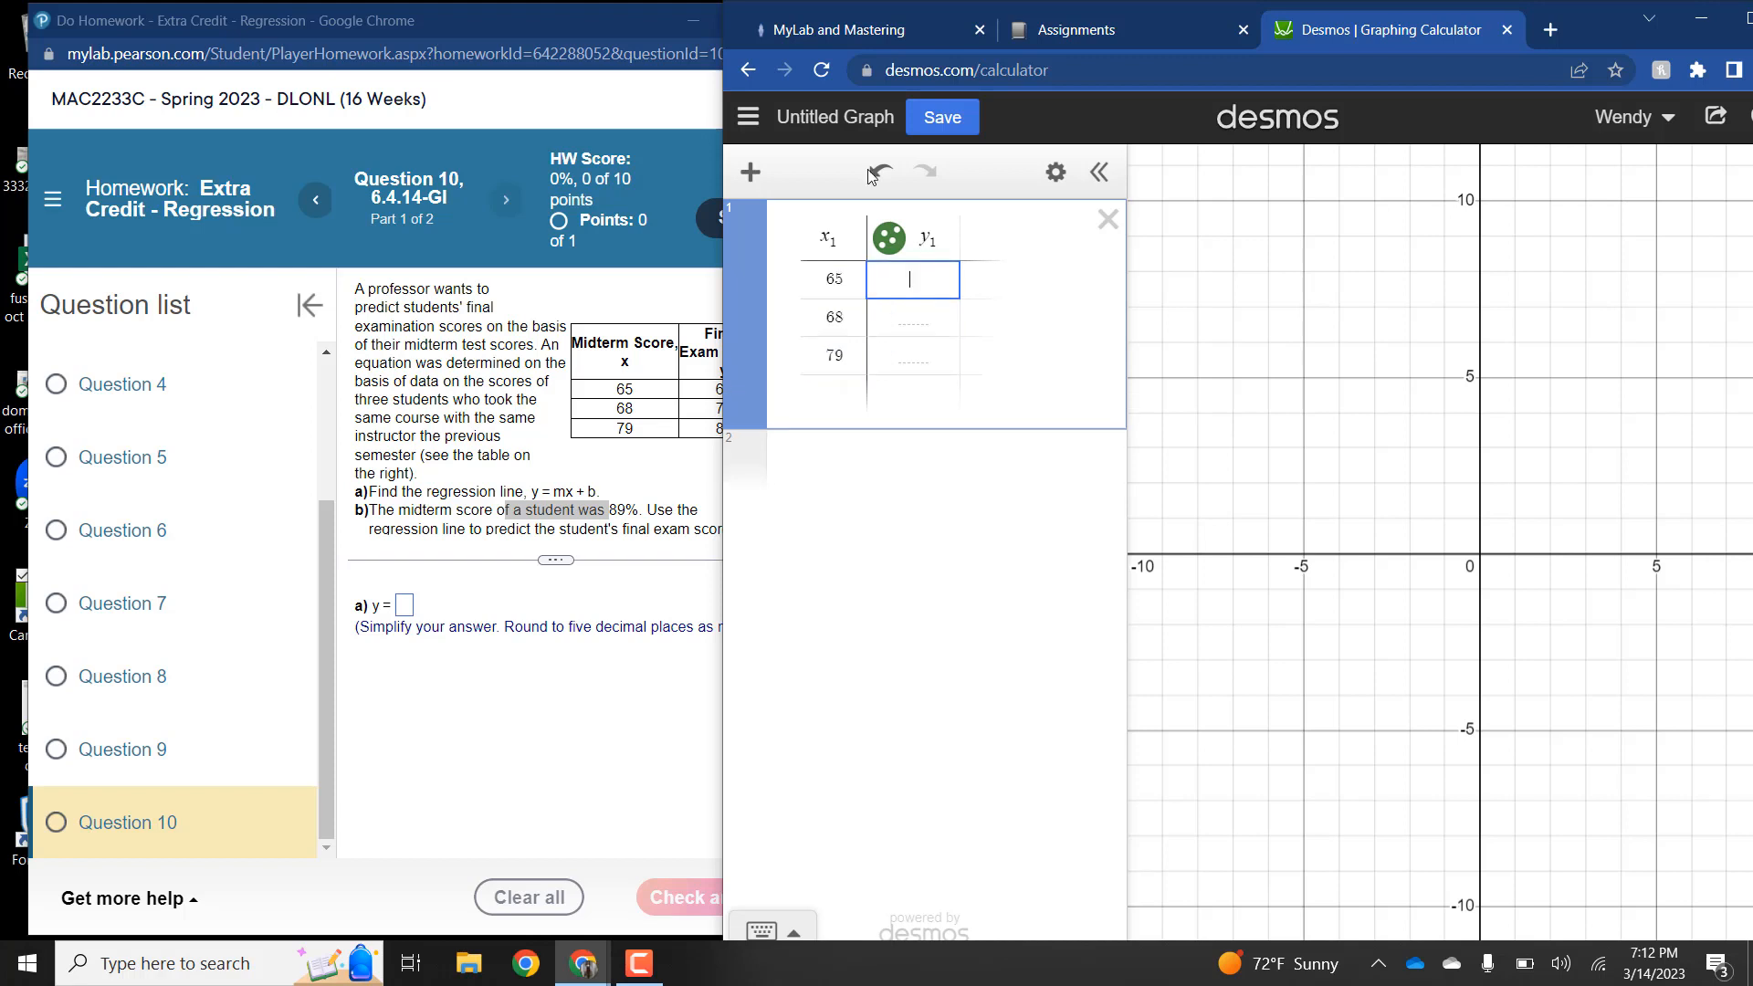
pyautogui.moveTo(1627, 38); pyautogui.dragTo(1636, 38)
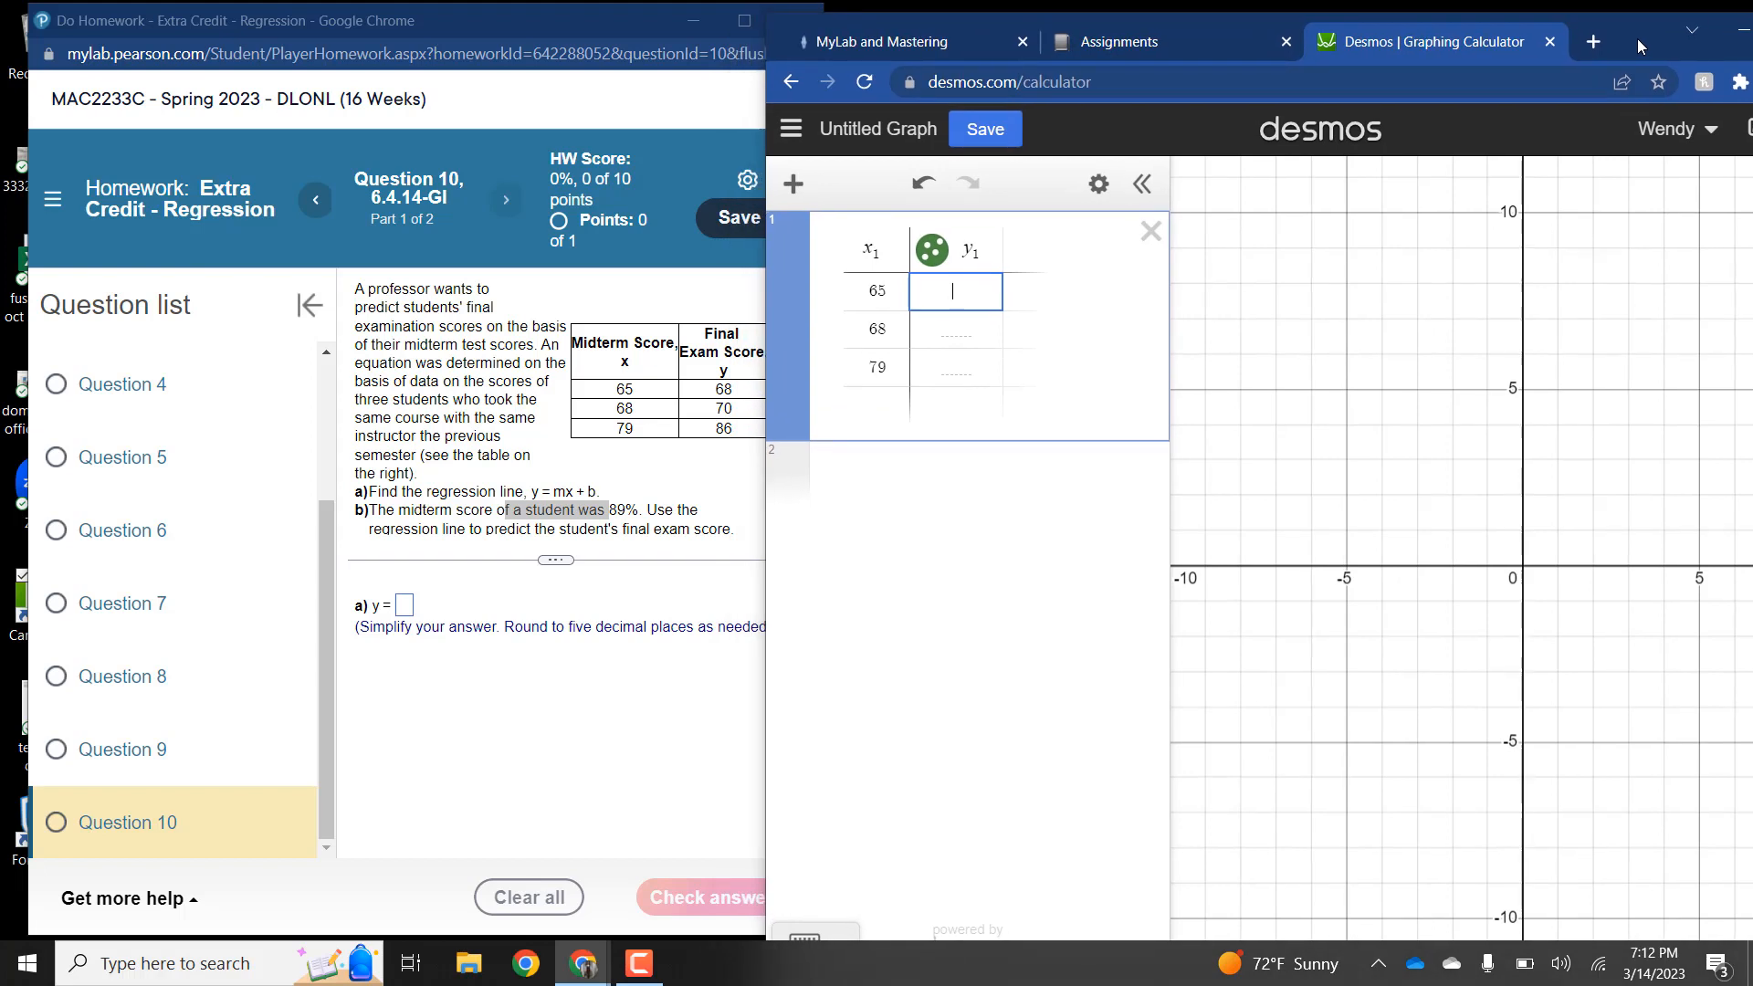
pyautogui.write('68')
pyautogui.press('Return')
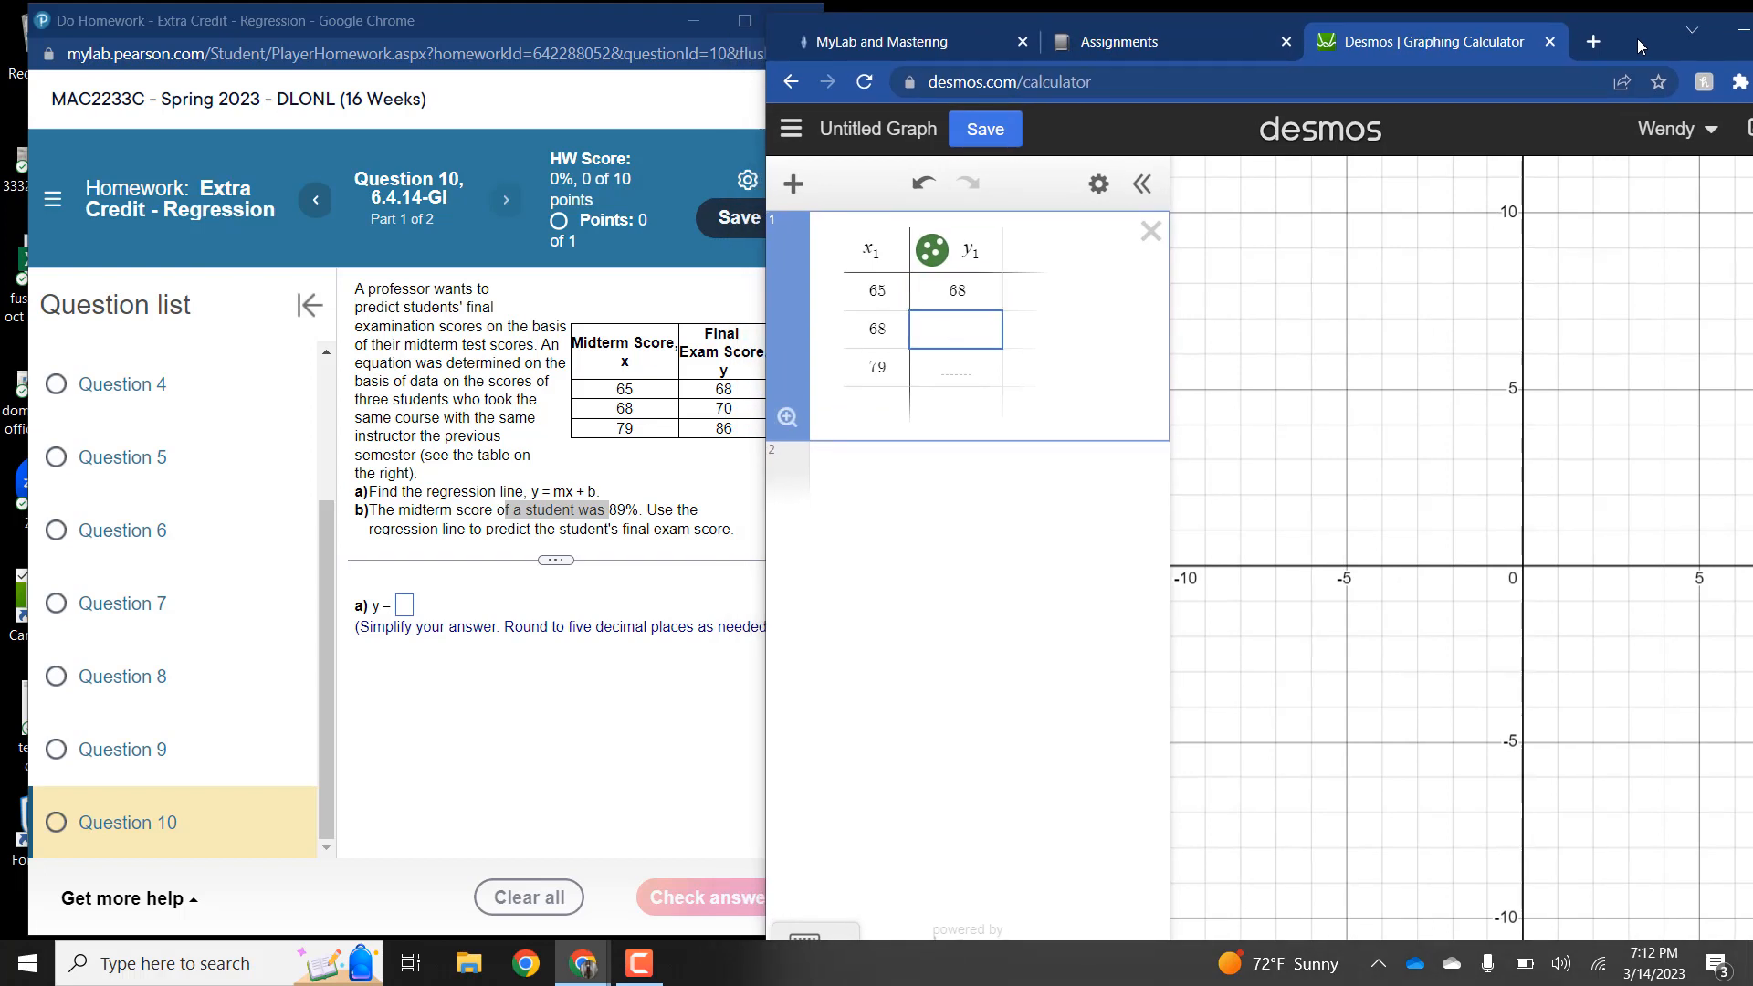
pyautogui.write('70')
pyautogui.press('Return')
pyautogui.write('86')
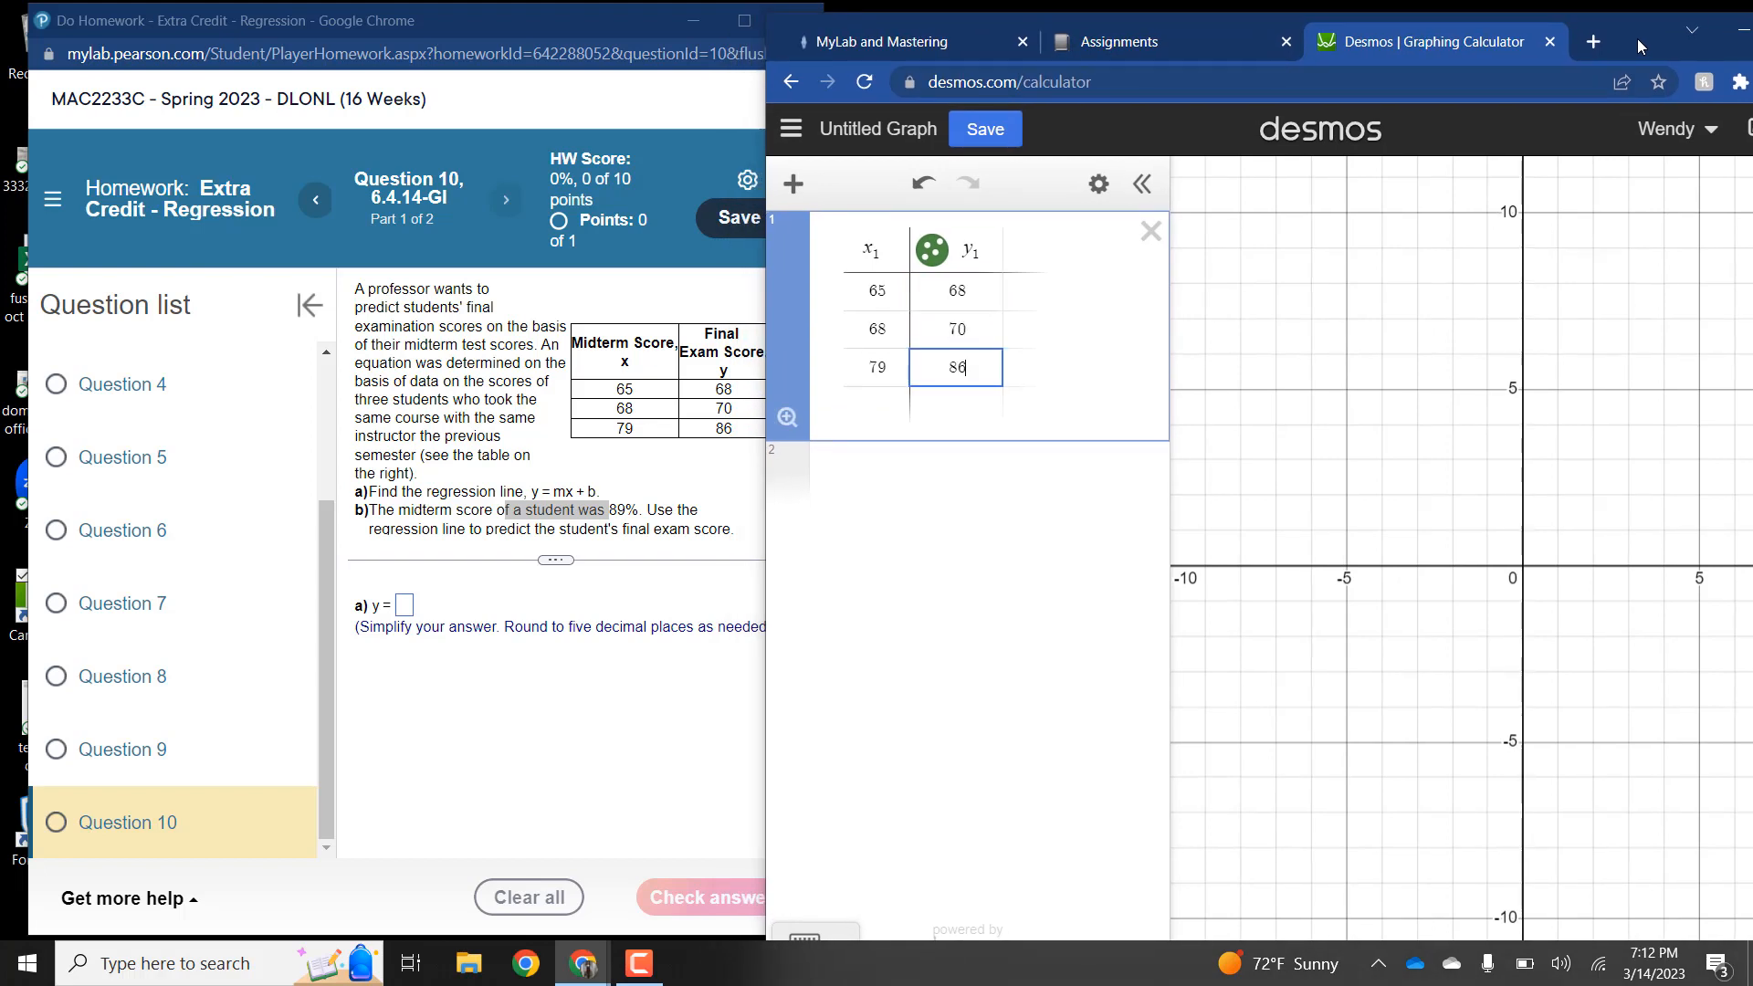
pyautogui.press('Return')
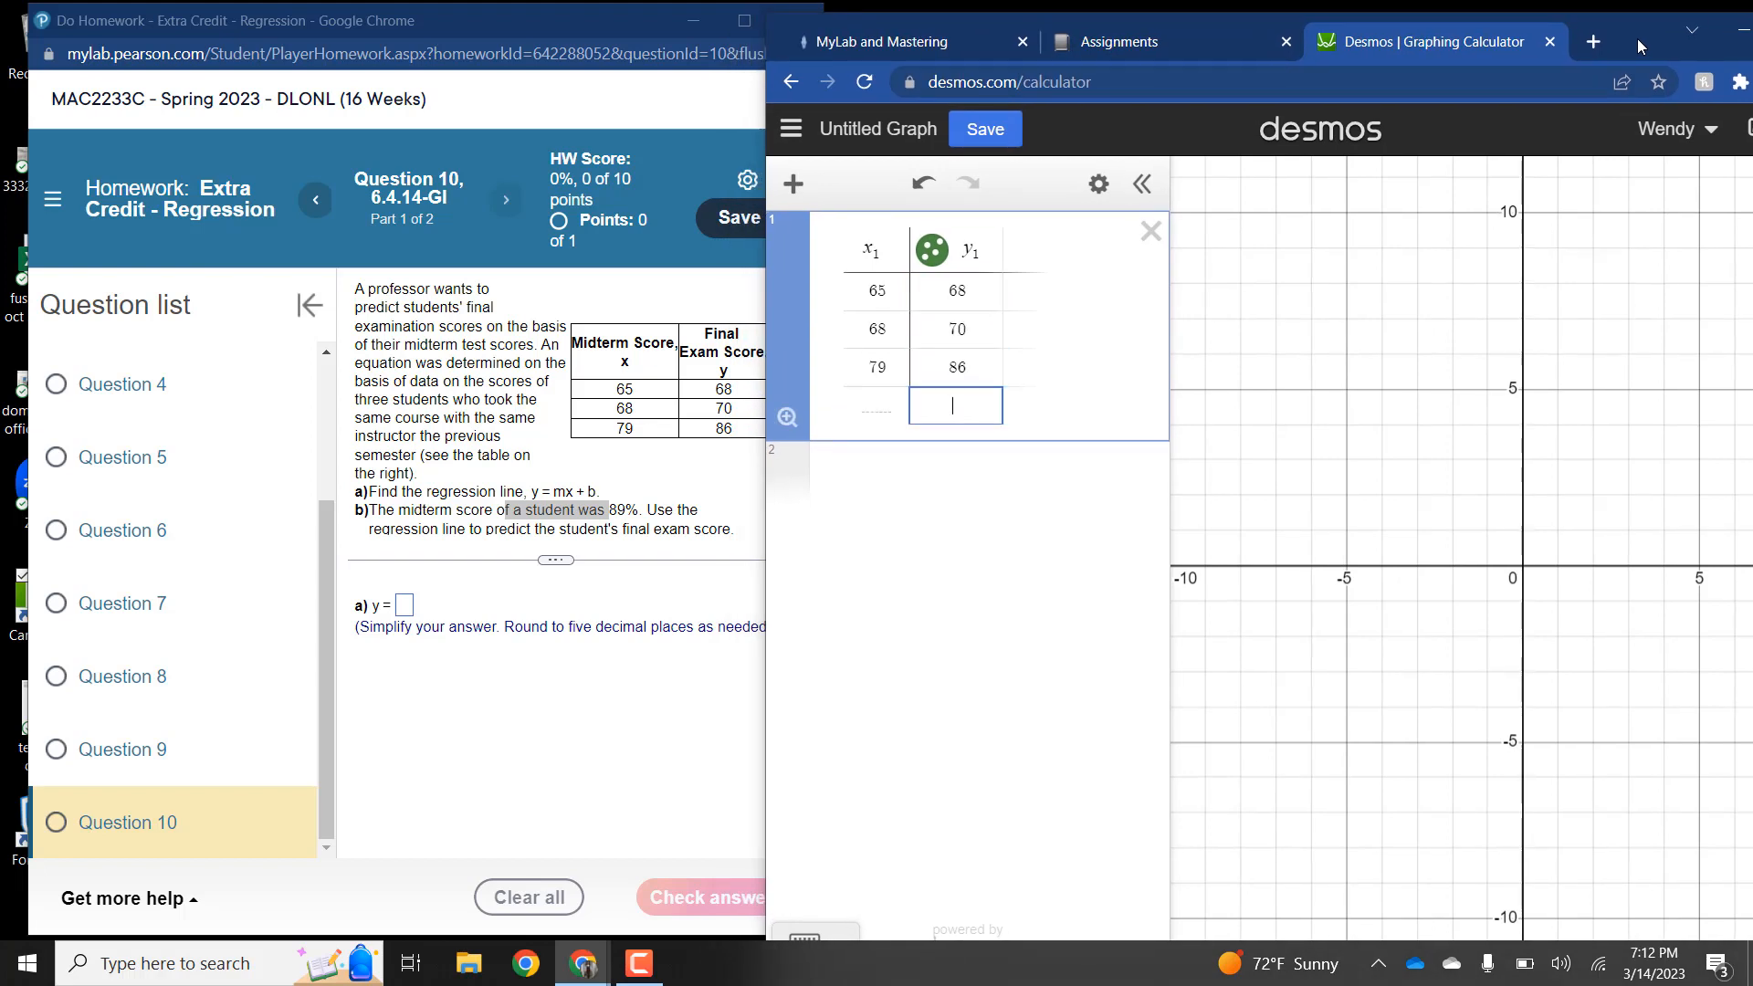
# Step: Fit the linear regression y1 ~ mx1 + b below the table and evaluate b in its own expression for more decimals
pyautogui.click(940, 476)
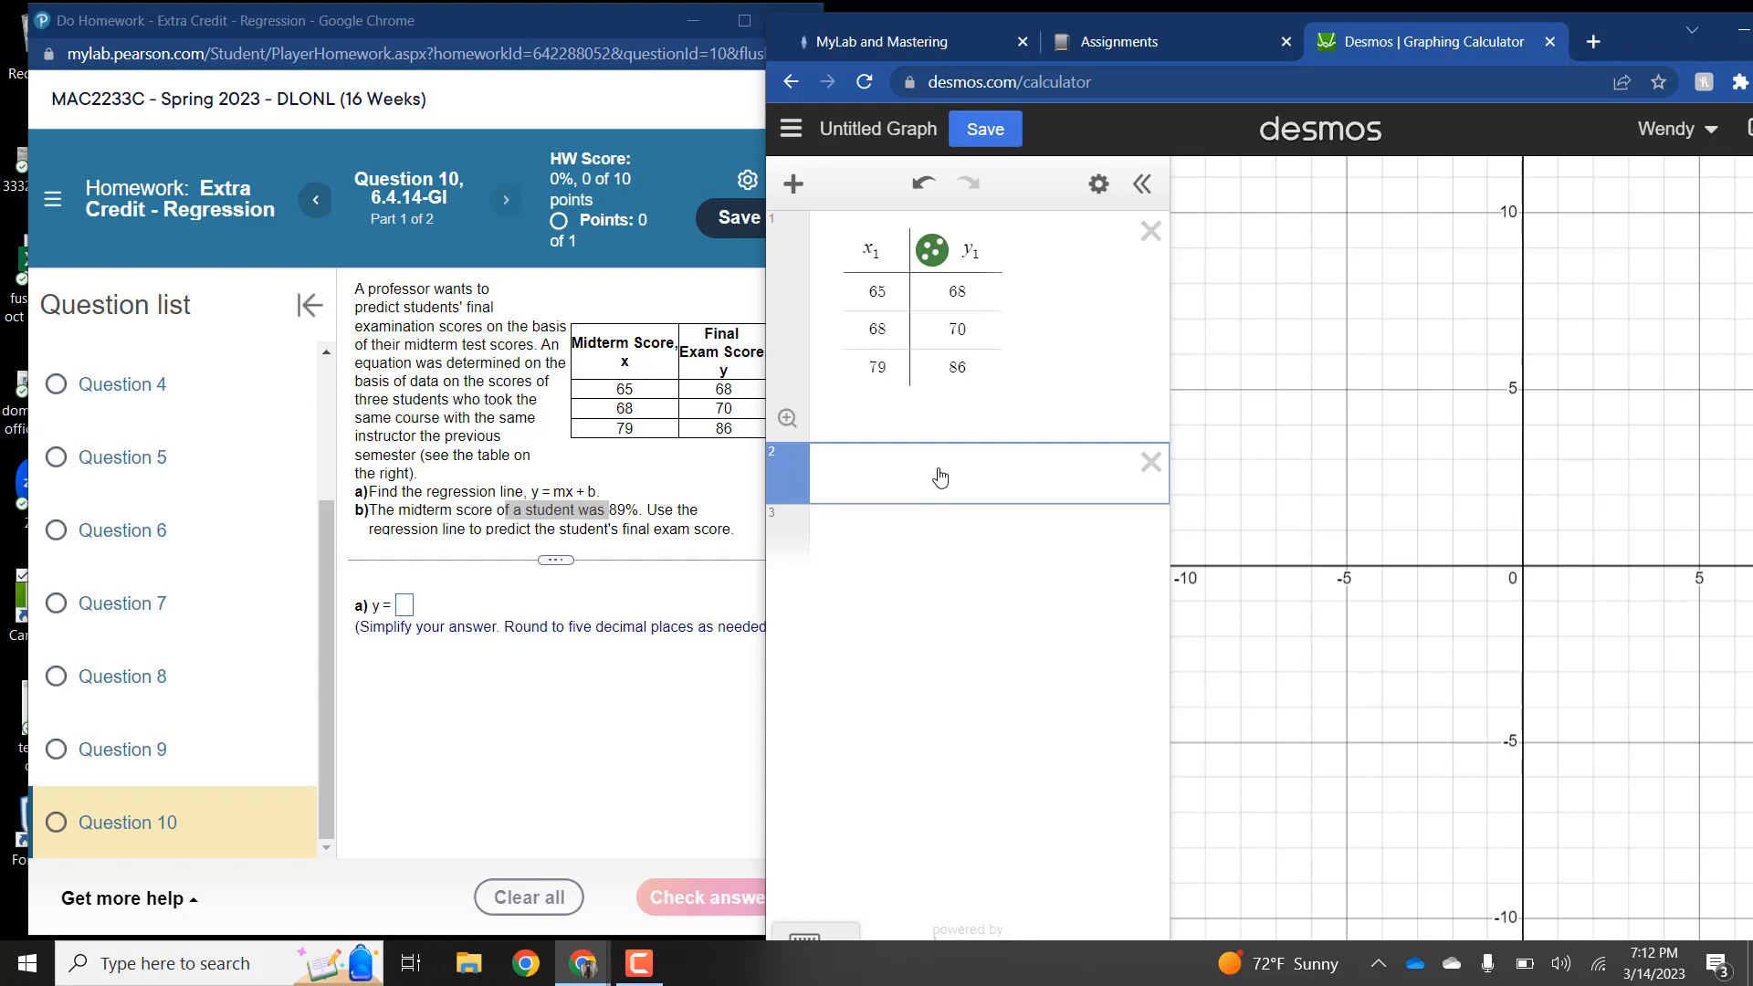
pyautogui.write('y1 ~ ')
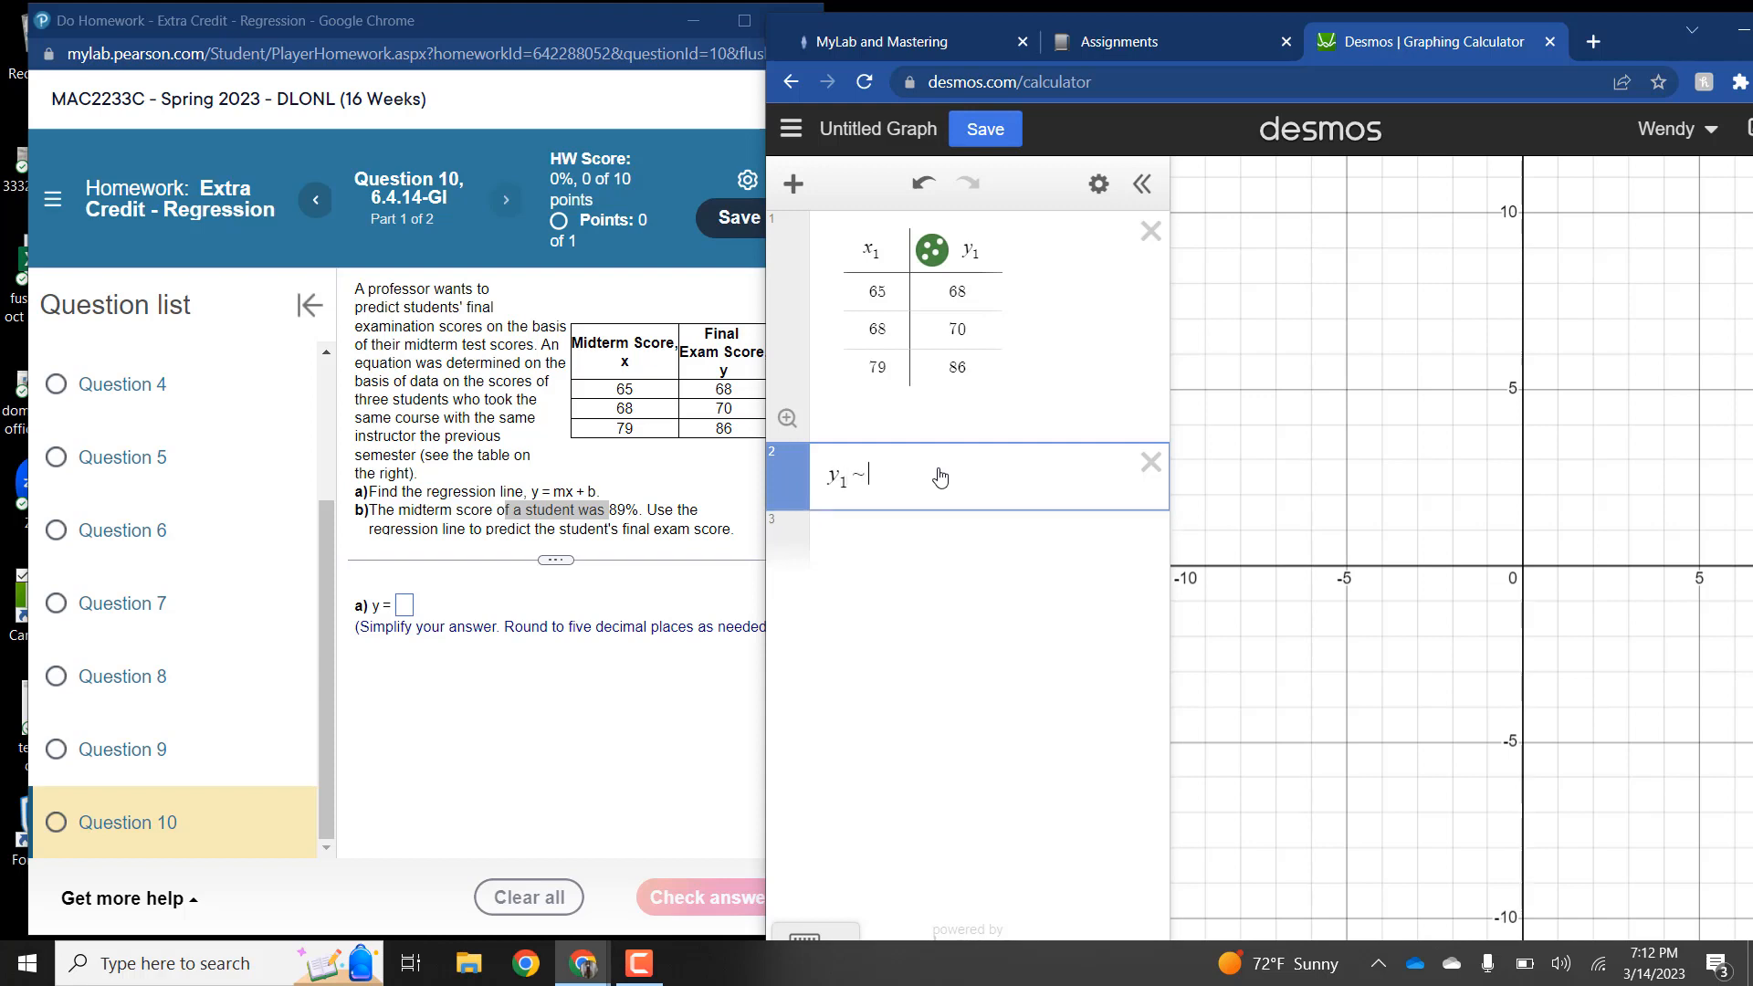
pyautogui.write('mx1 + b')
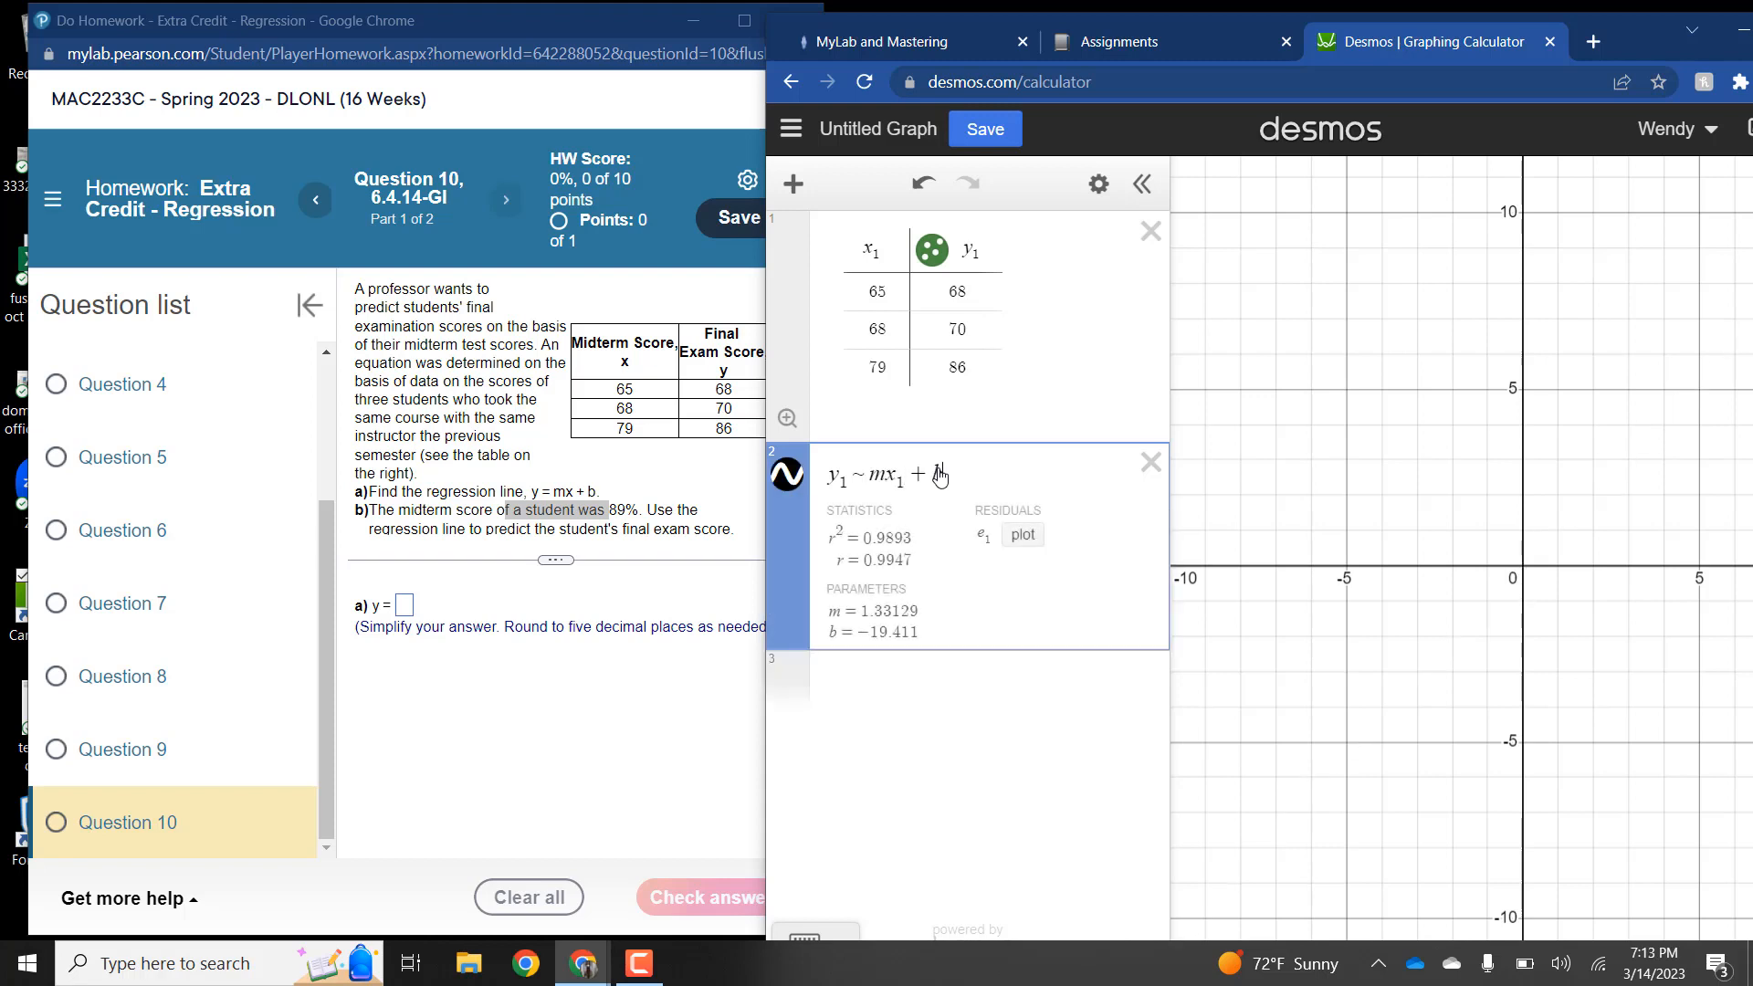
pyautogui.press('Return')
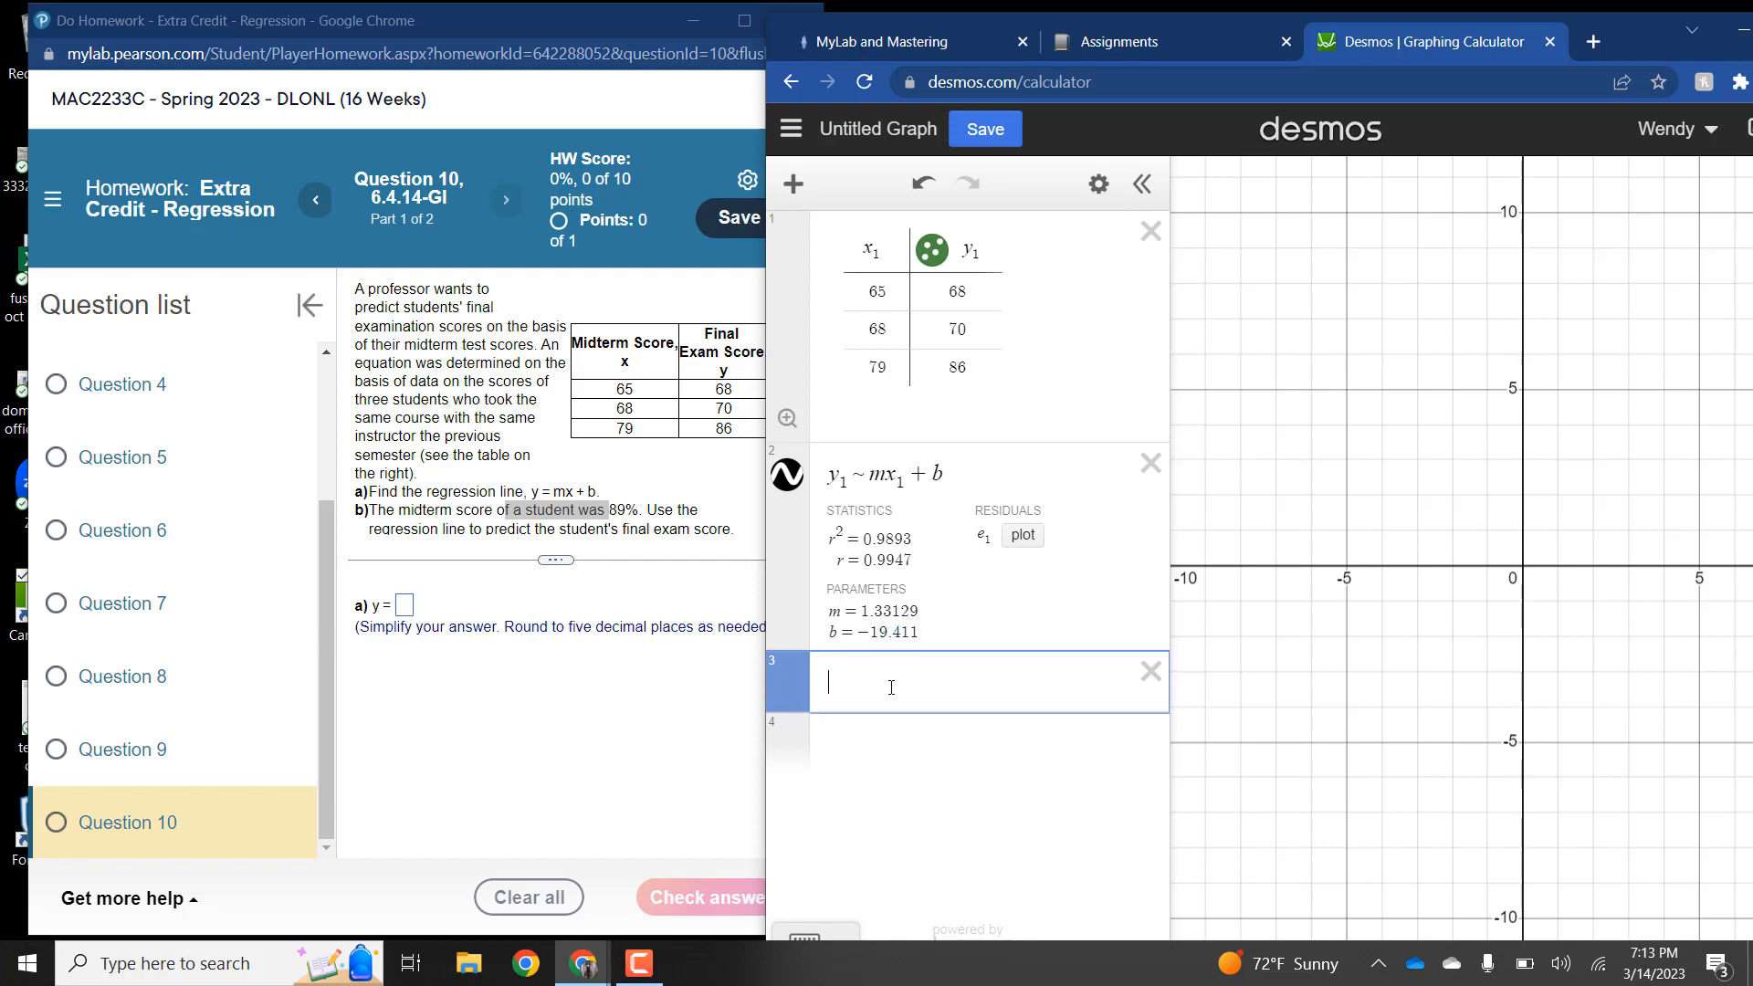
pyautogui.write('b')
pyautogui.press('Return')
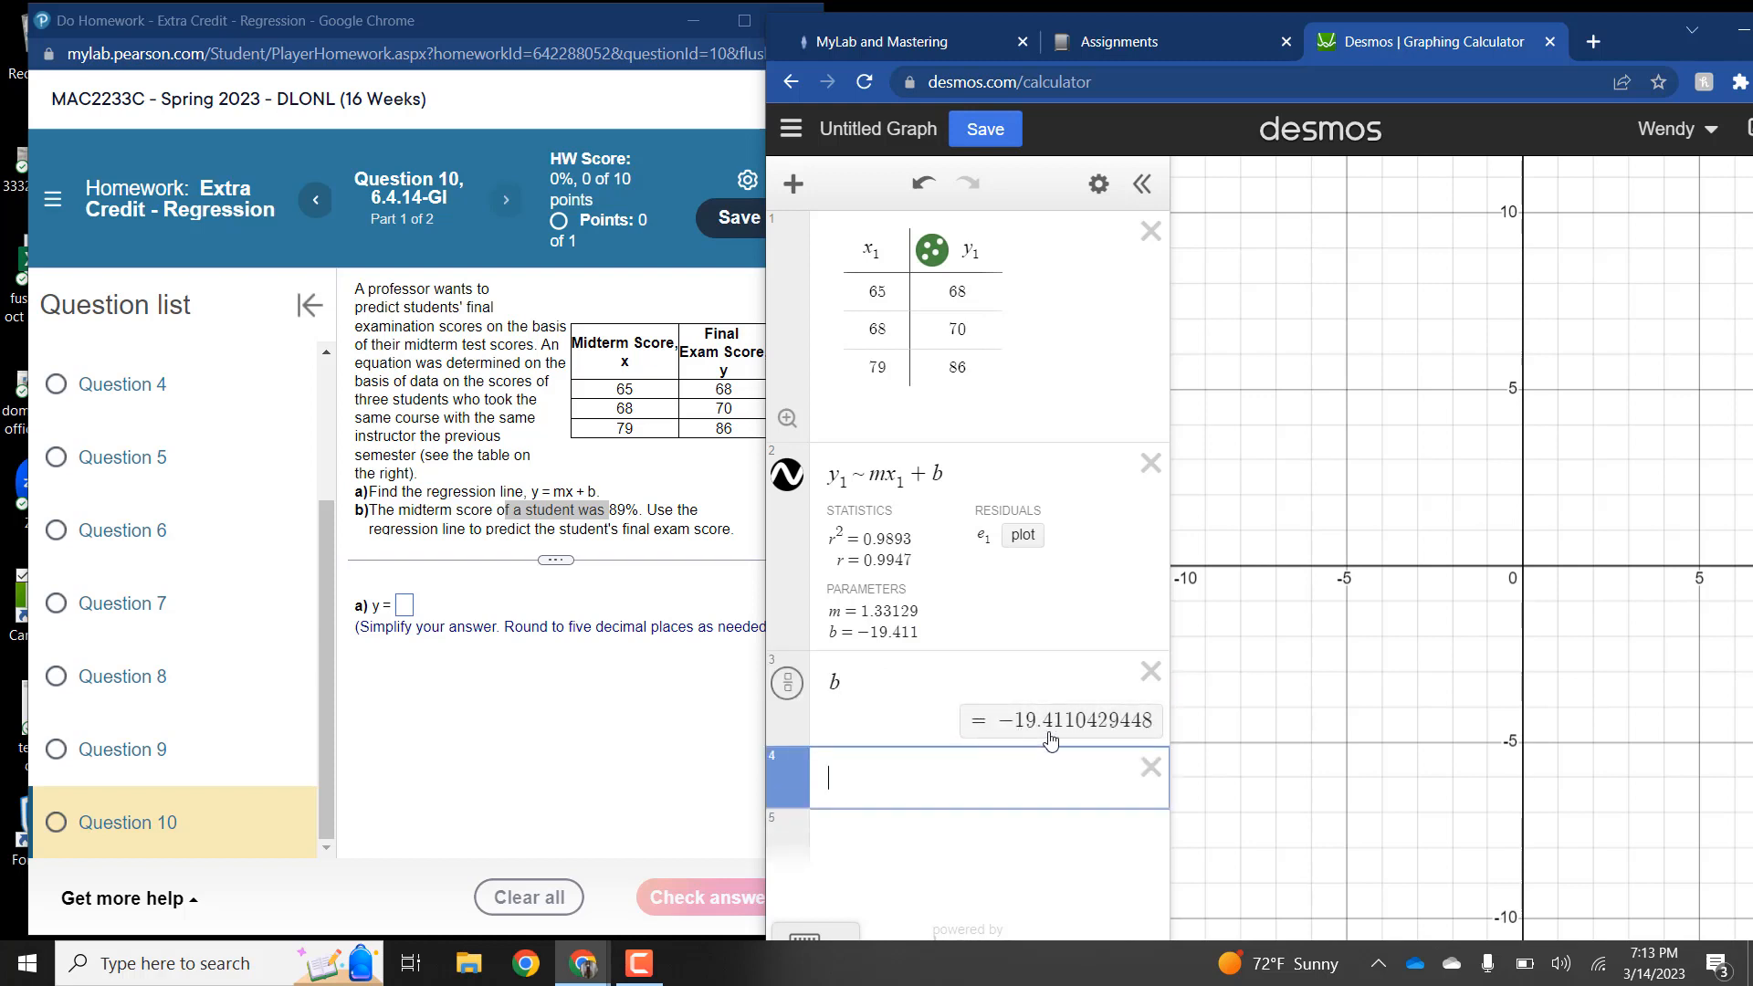
# Step: Answer part a of Question 10 with y = 1.33129x − 19.41104, check it and continue to part b
pyautogui.click(406, 609)
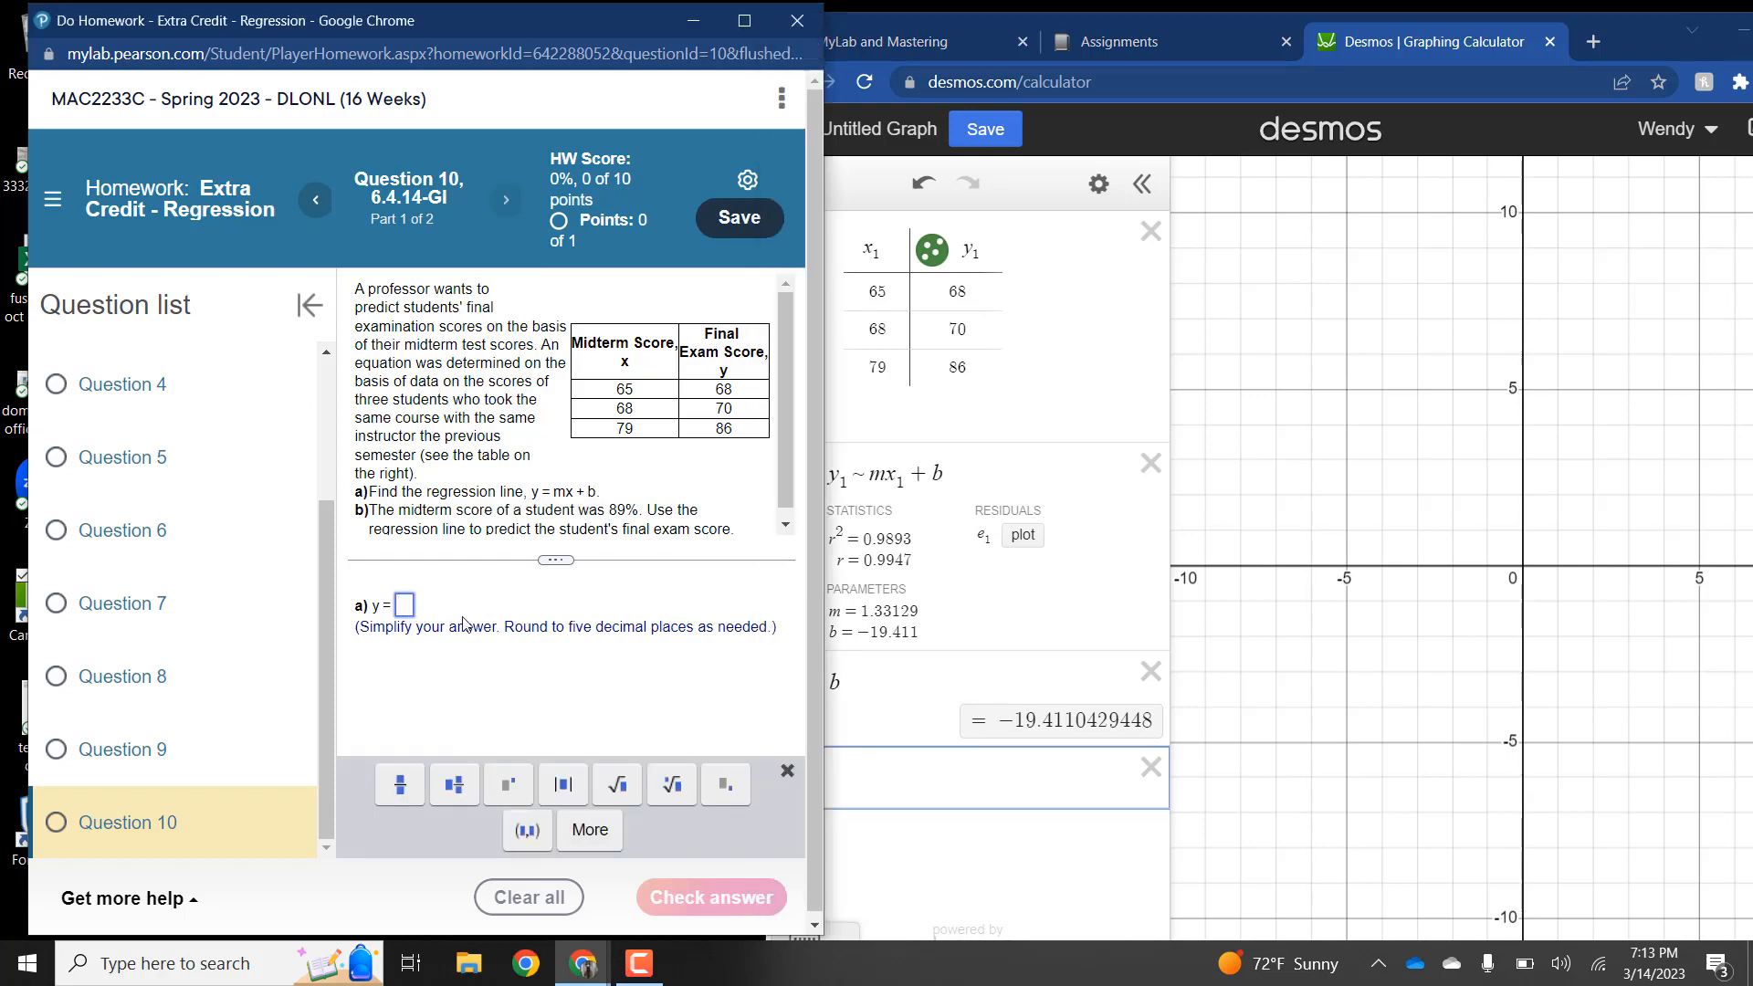
pyautogui.write('1.3312')
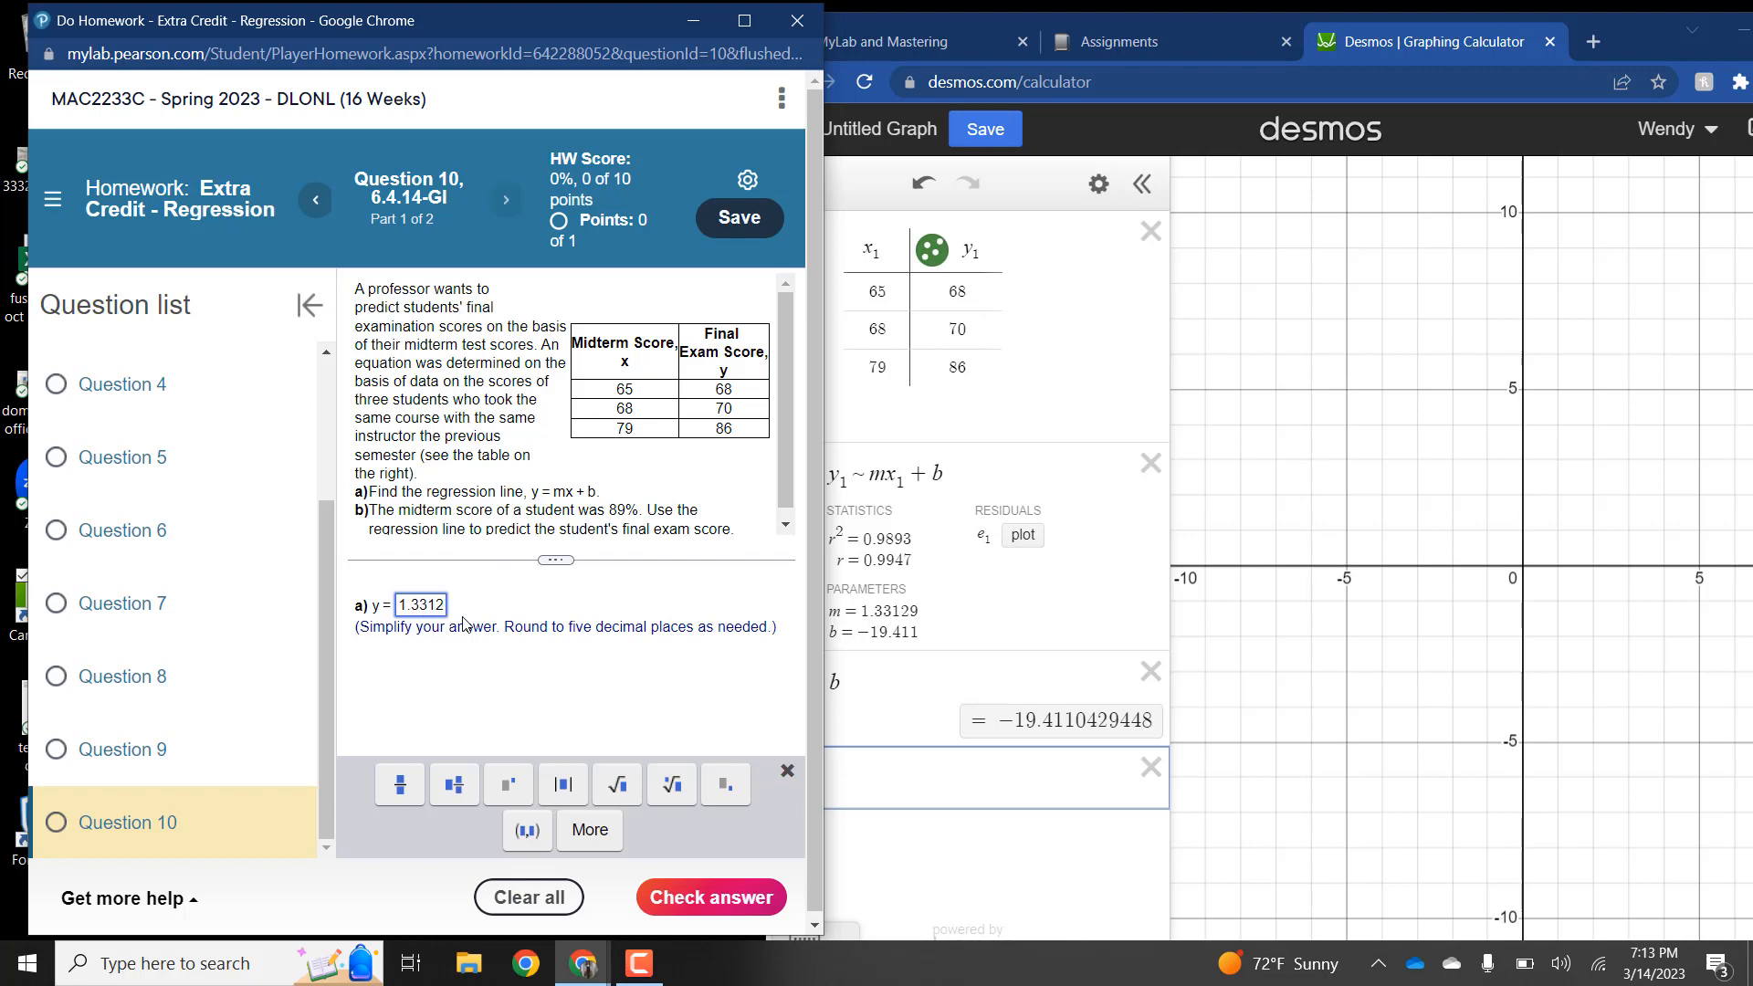
pyautogui.write('9x-1')
pyautogui.write('9.4110')
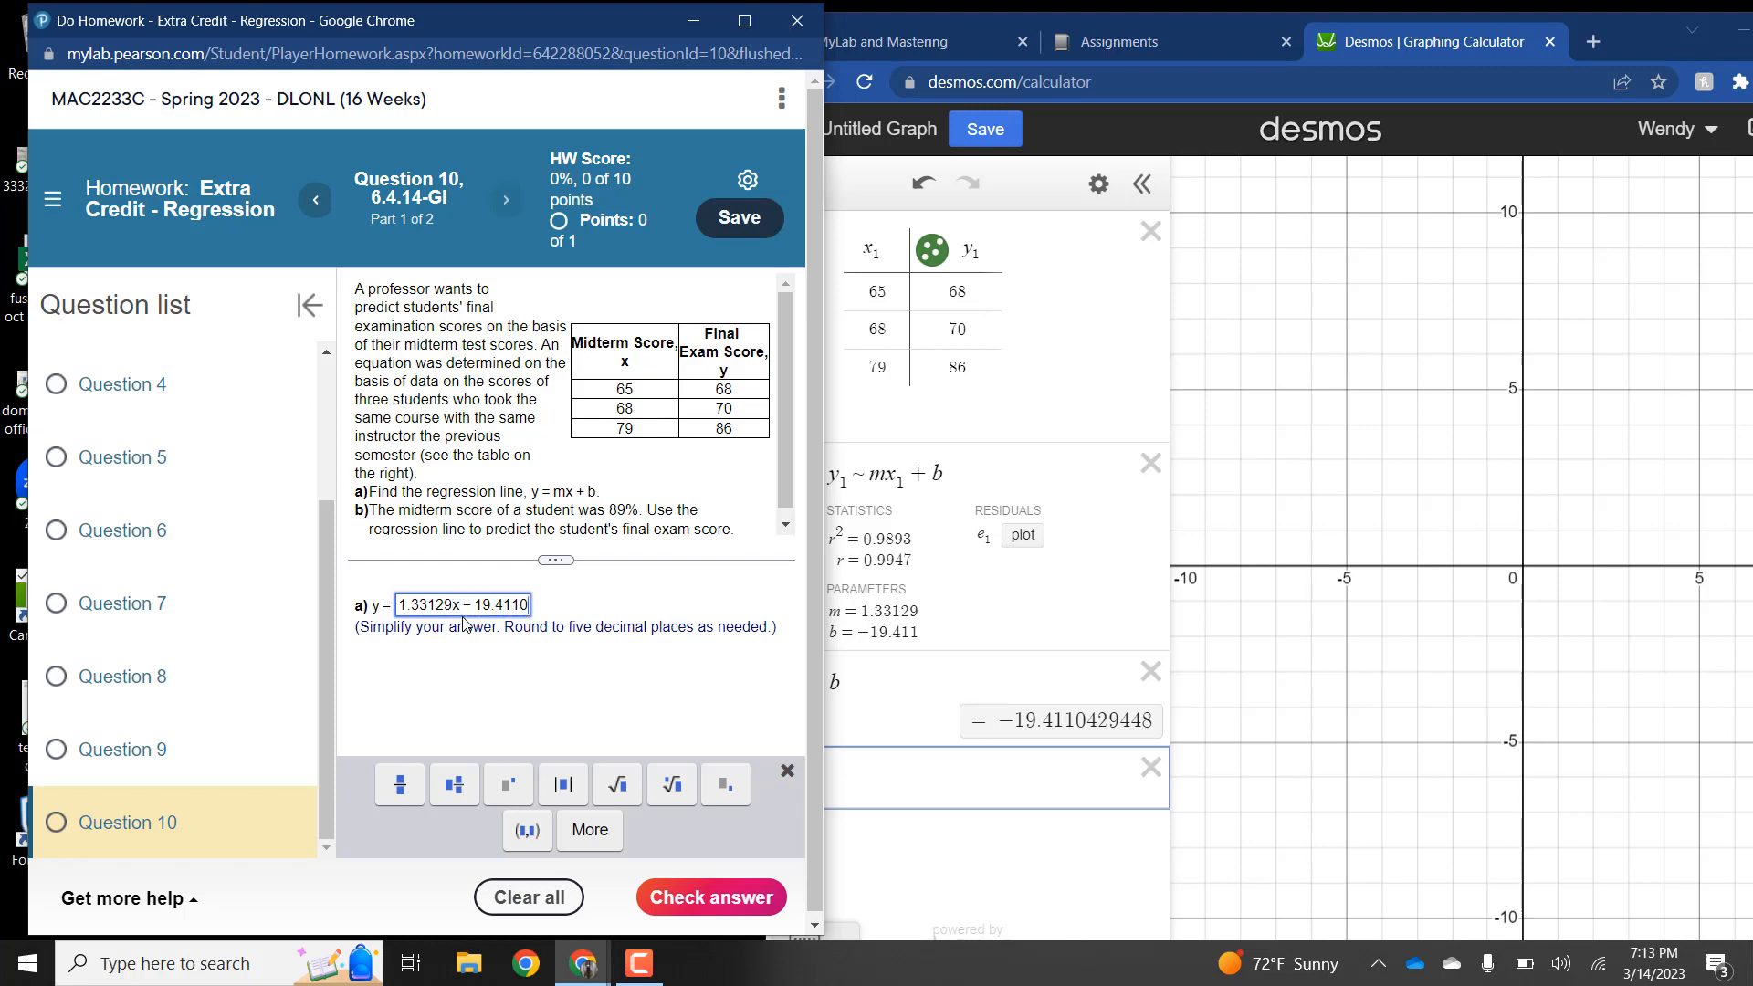
pyautogui.write('4')
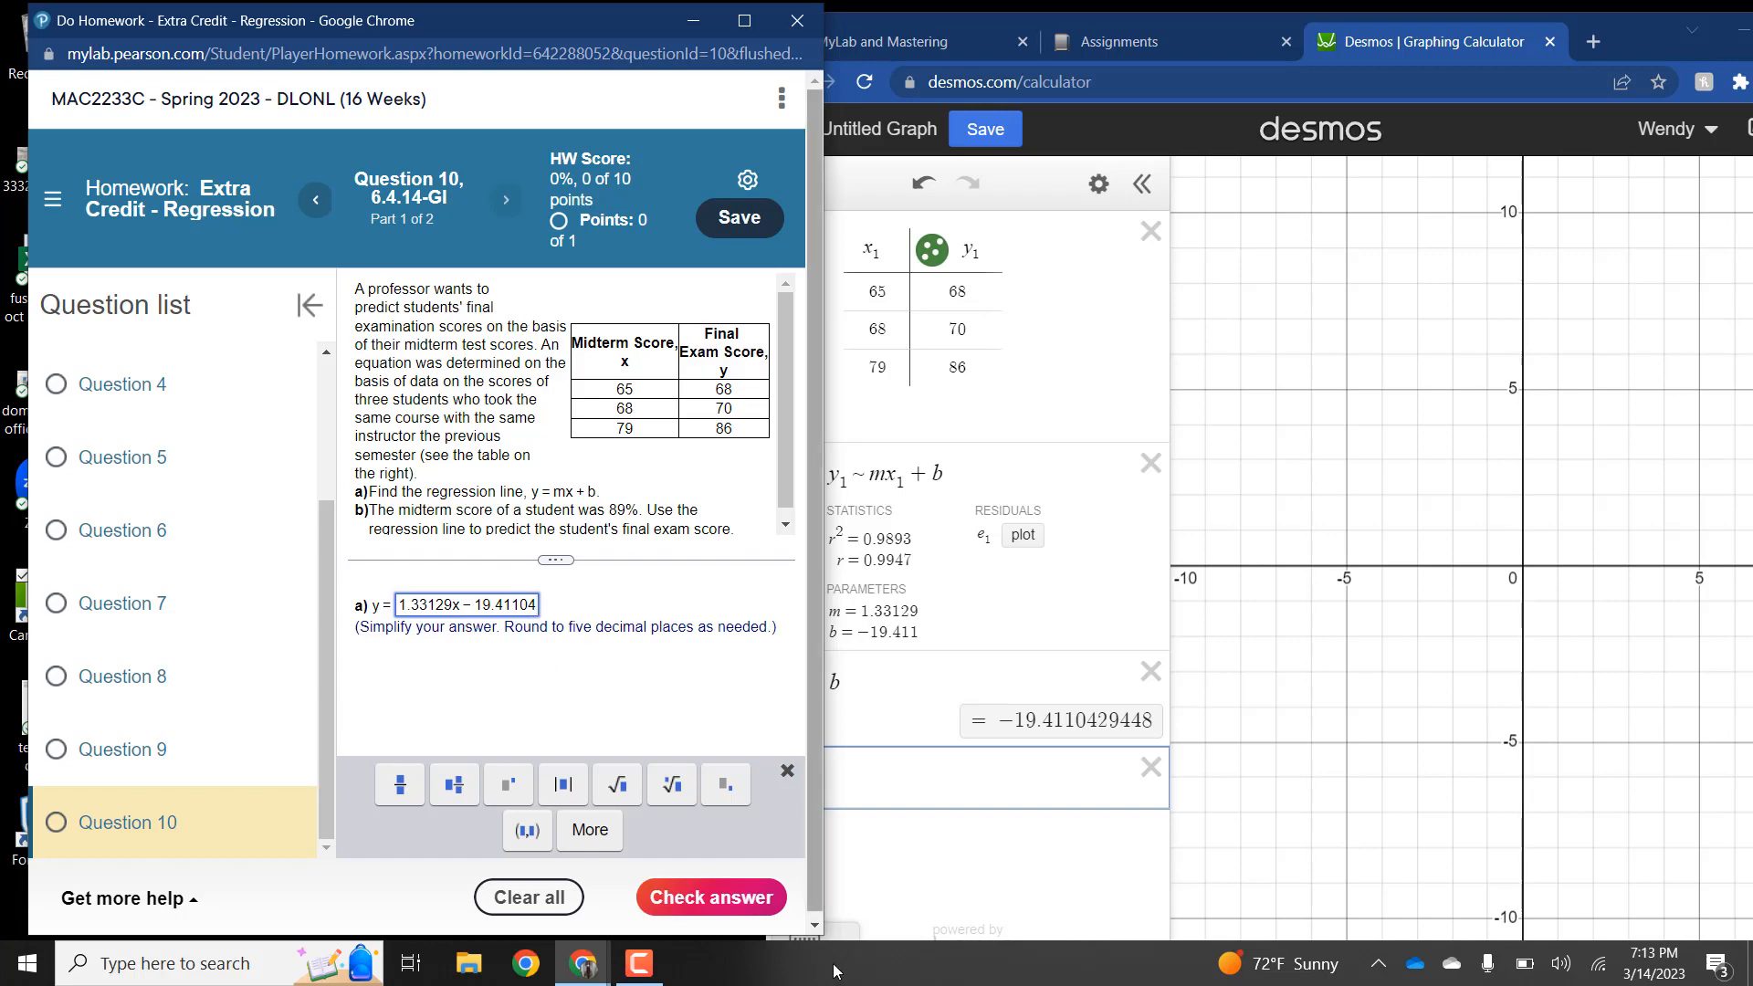
pyautogui.click(733, 897)
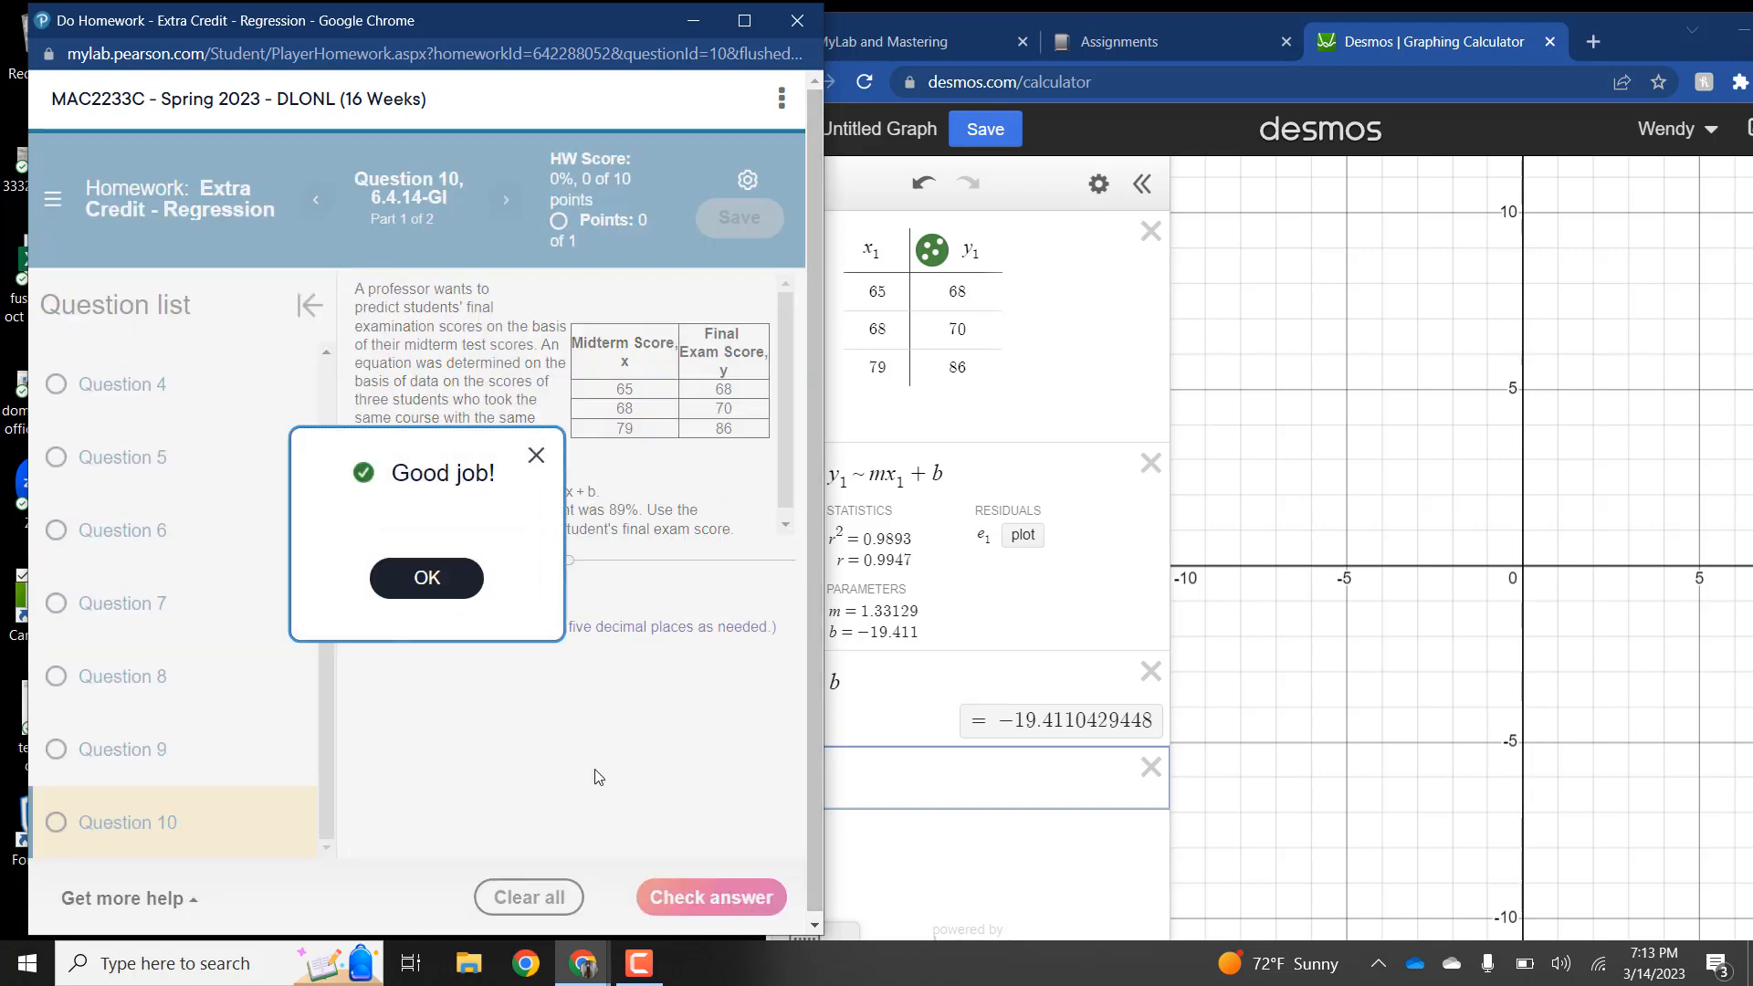
pyautogui.click(424, 588)
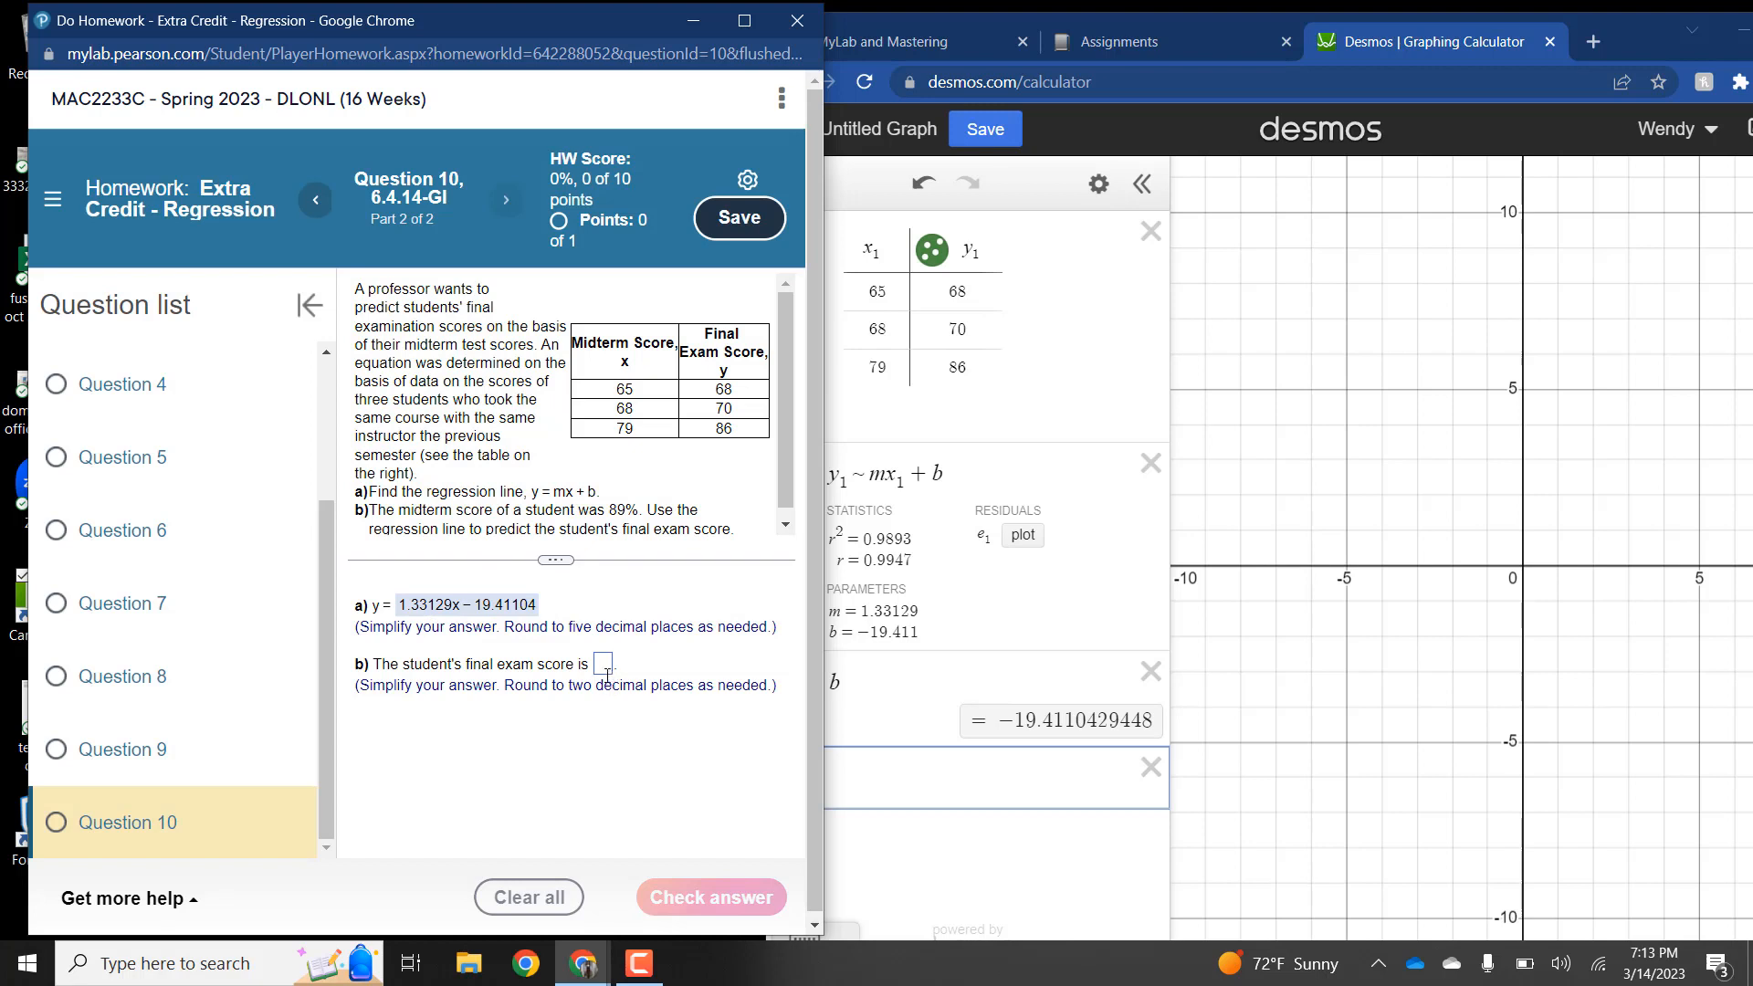
# Step: Define f(x) = 1.33129x − 19.41104 in Desmos and evaluate f(89) in the expression below it
pyautogui.click(604, 665)
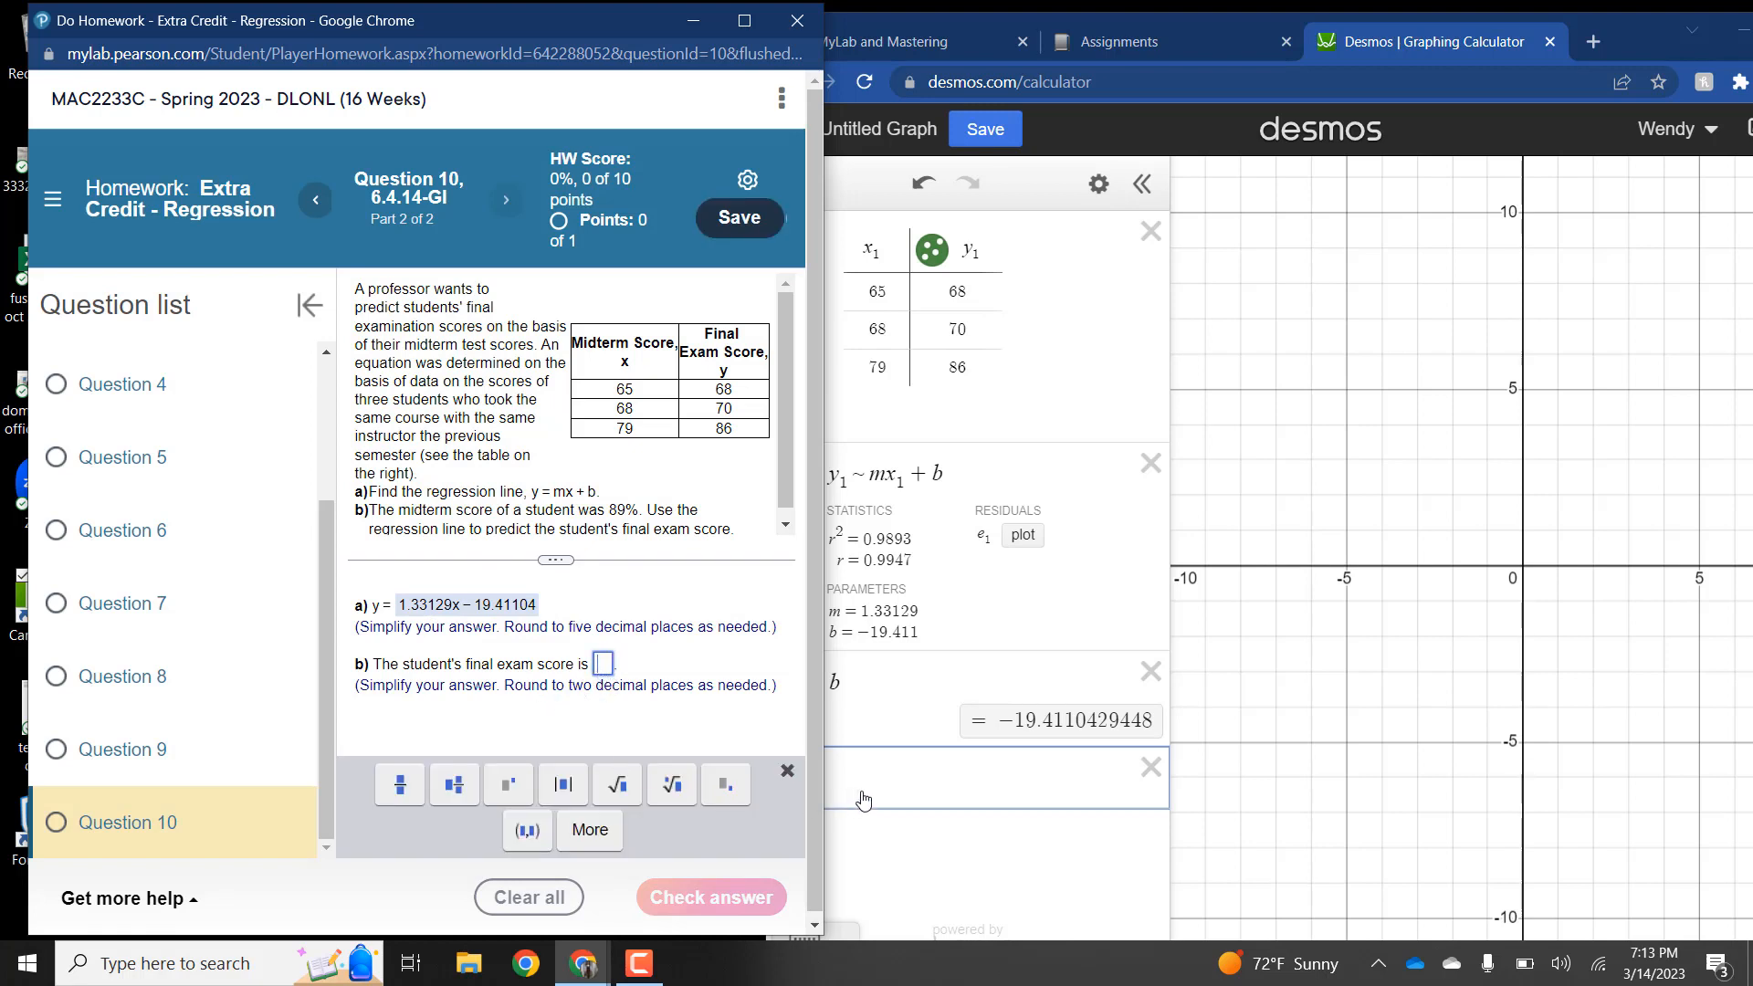
pyautogui.click(884, 775)
pyautogui.write('f')
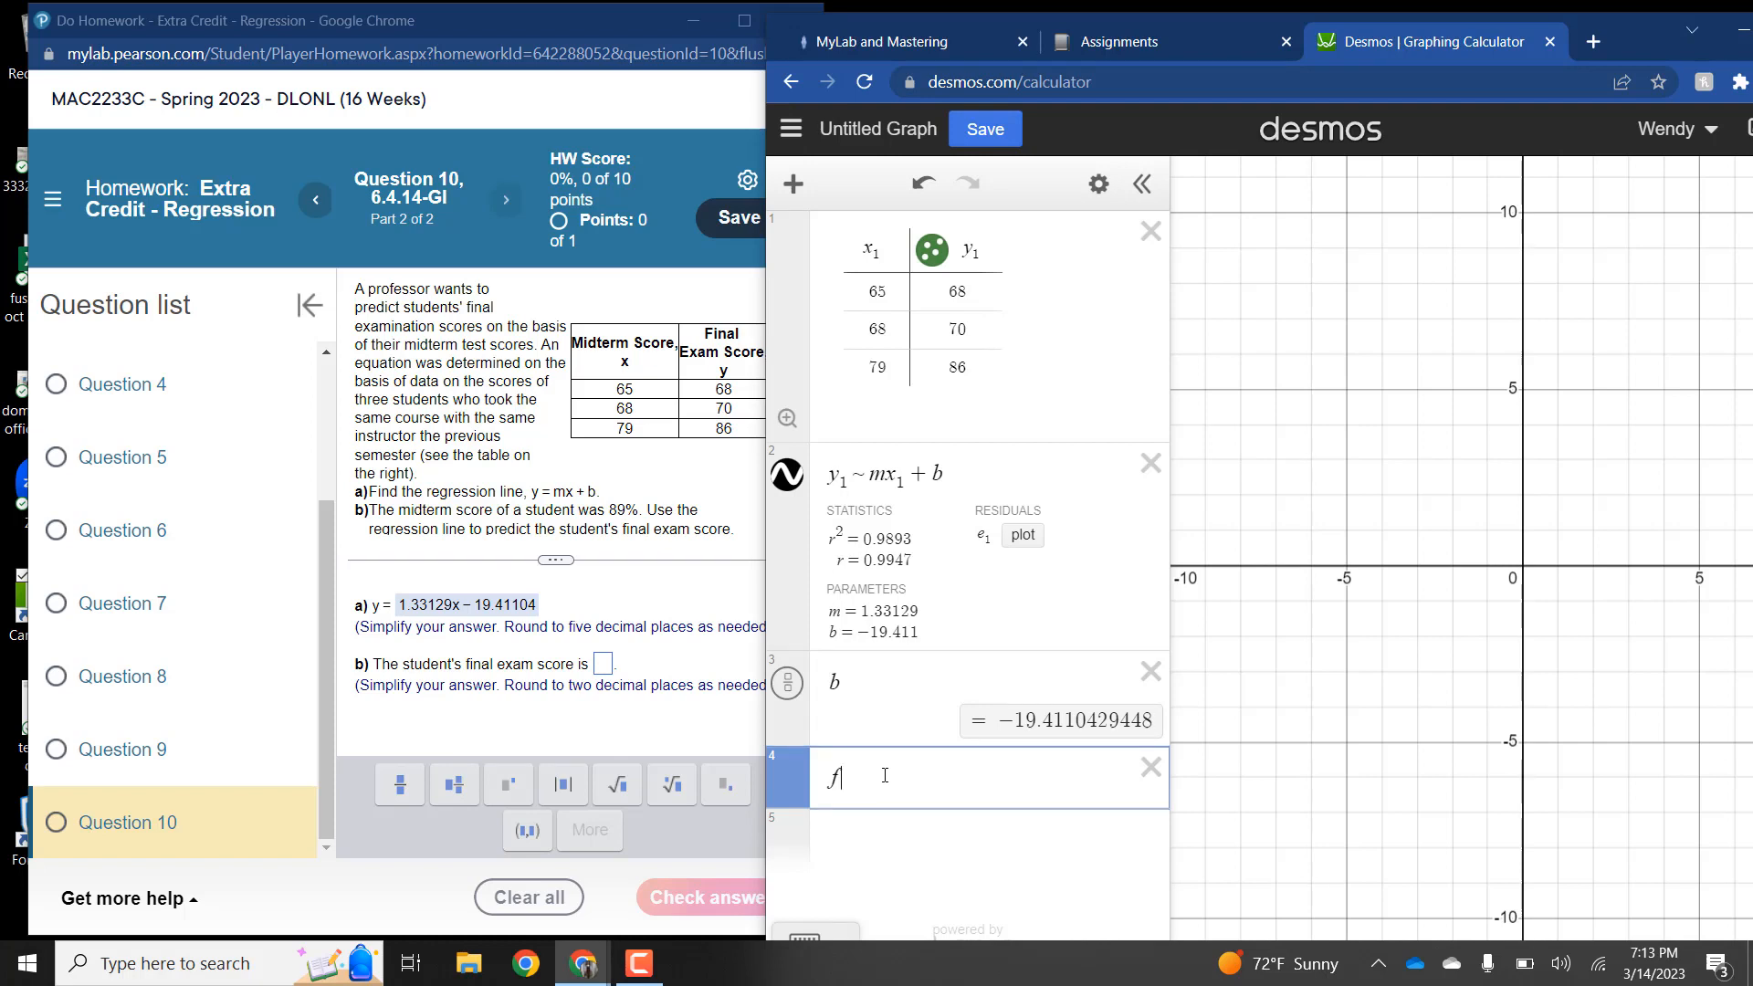
pyautogui.write('(x)=1.')
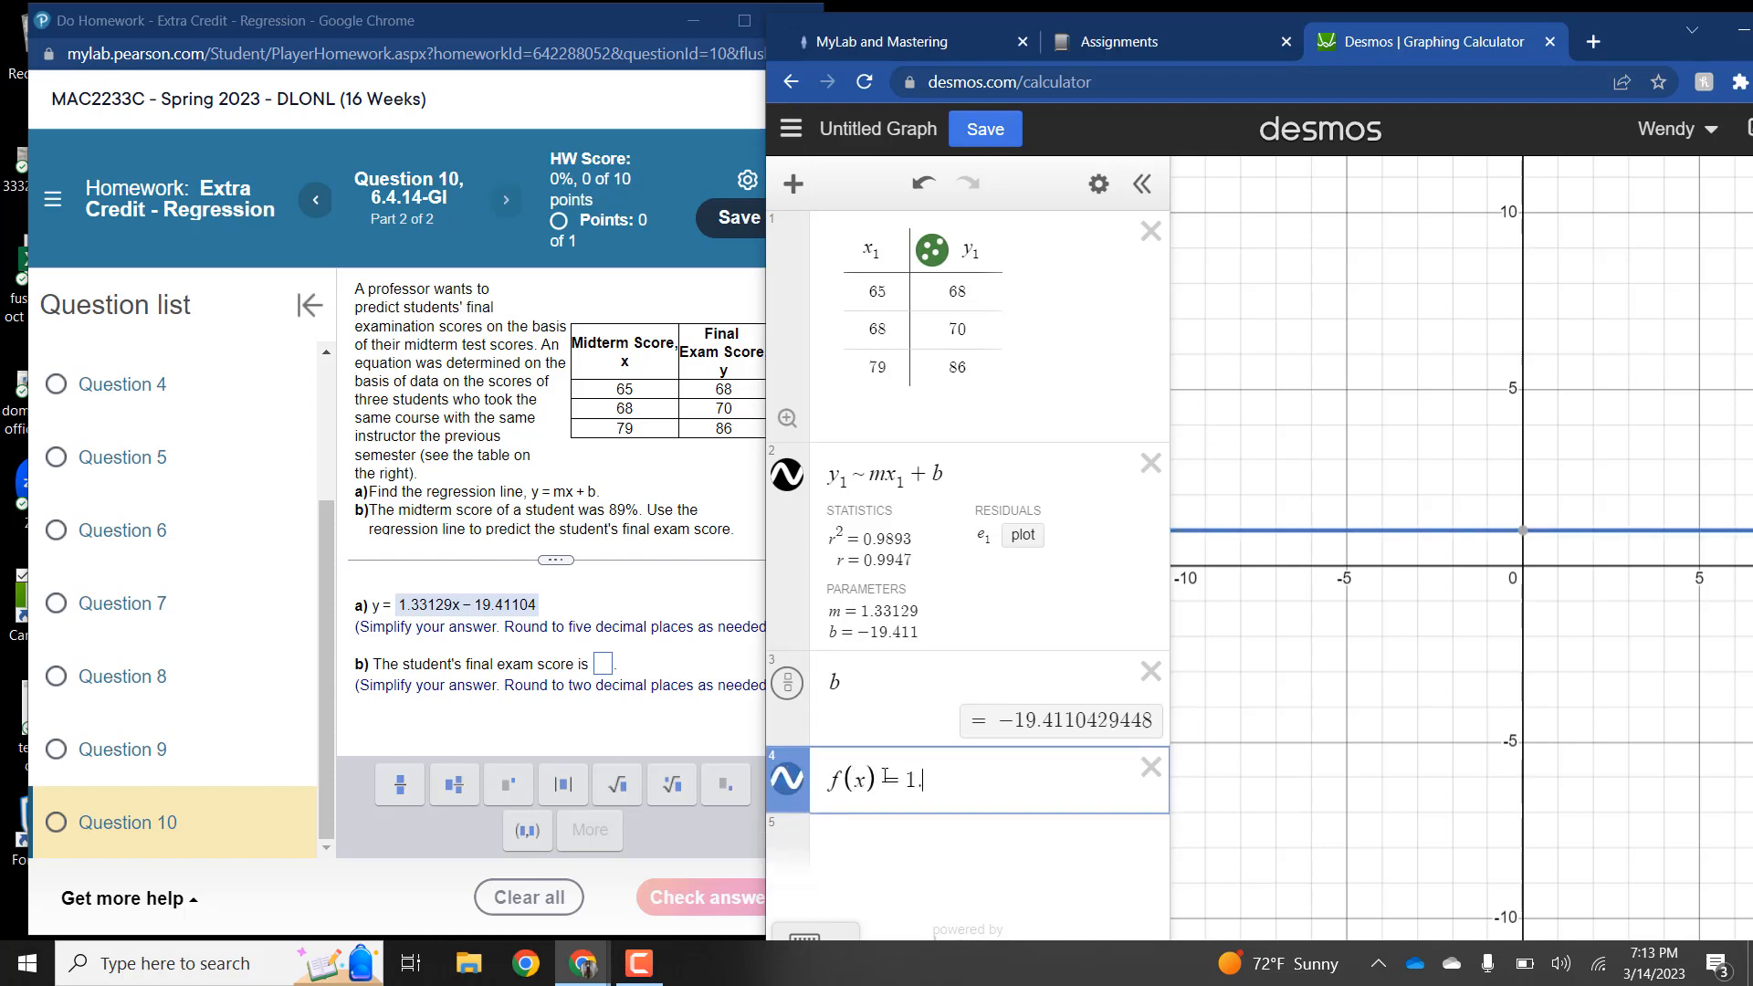
pyautogui.write('33129x')
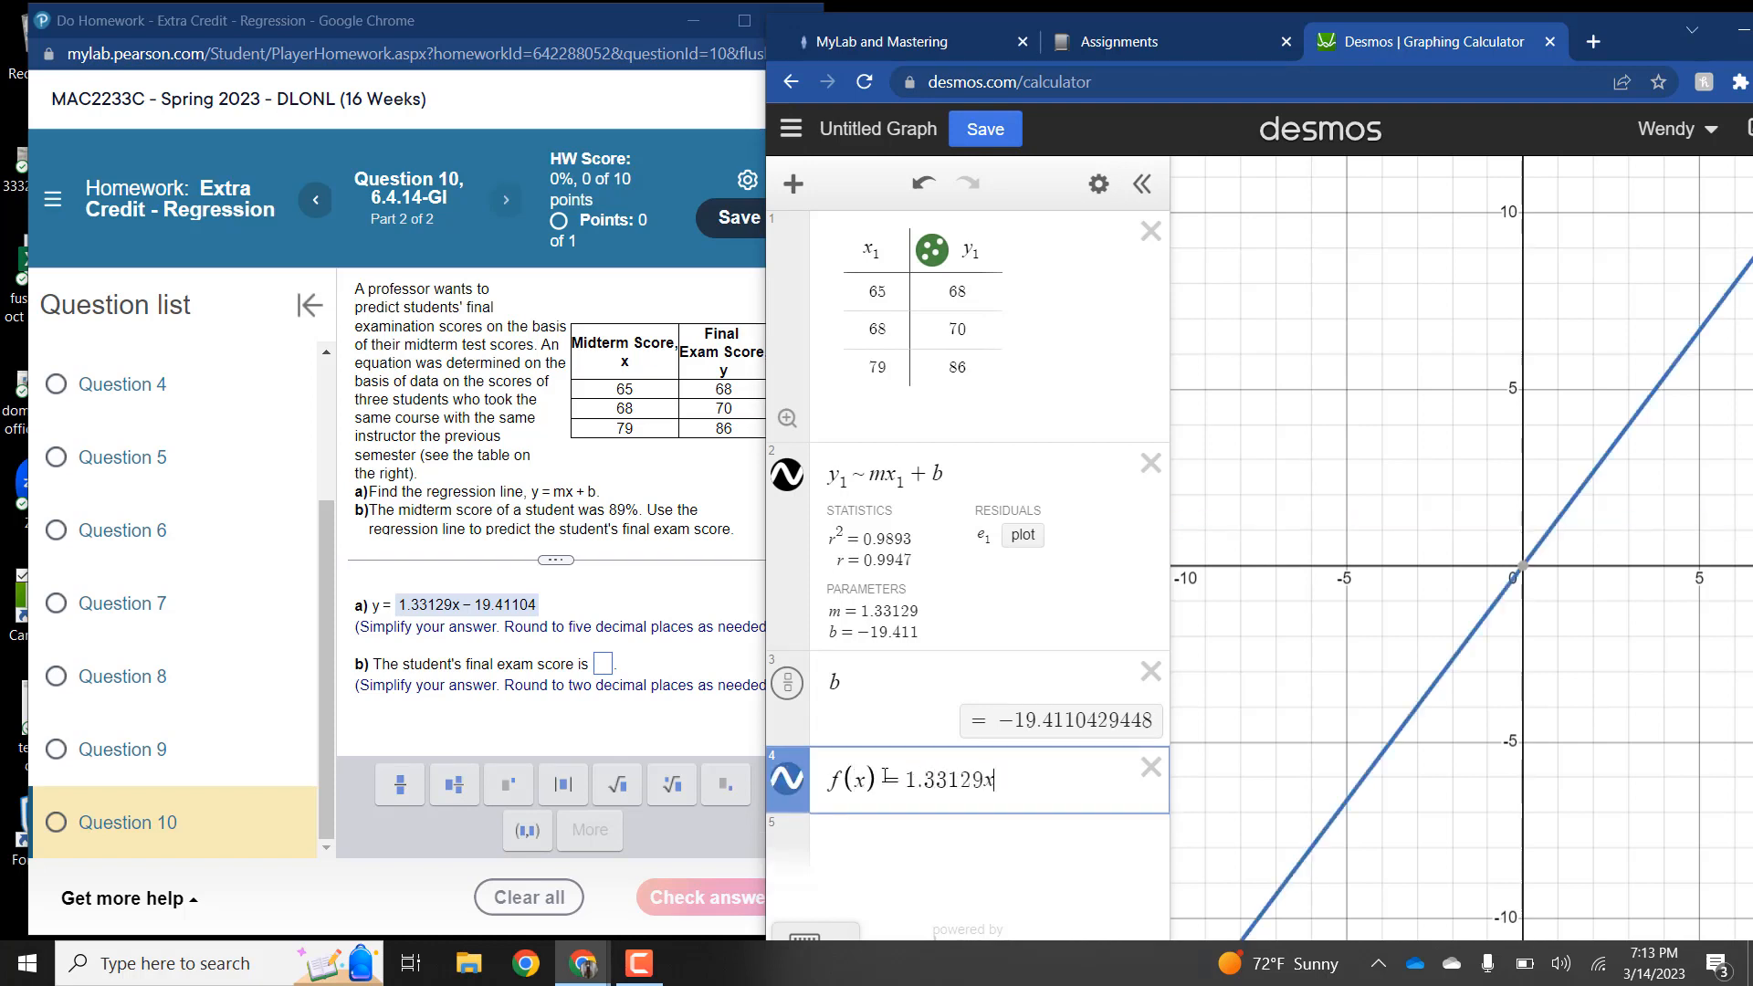
pyautogui.write('-19.41104')
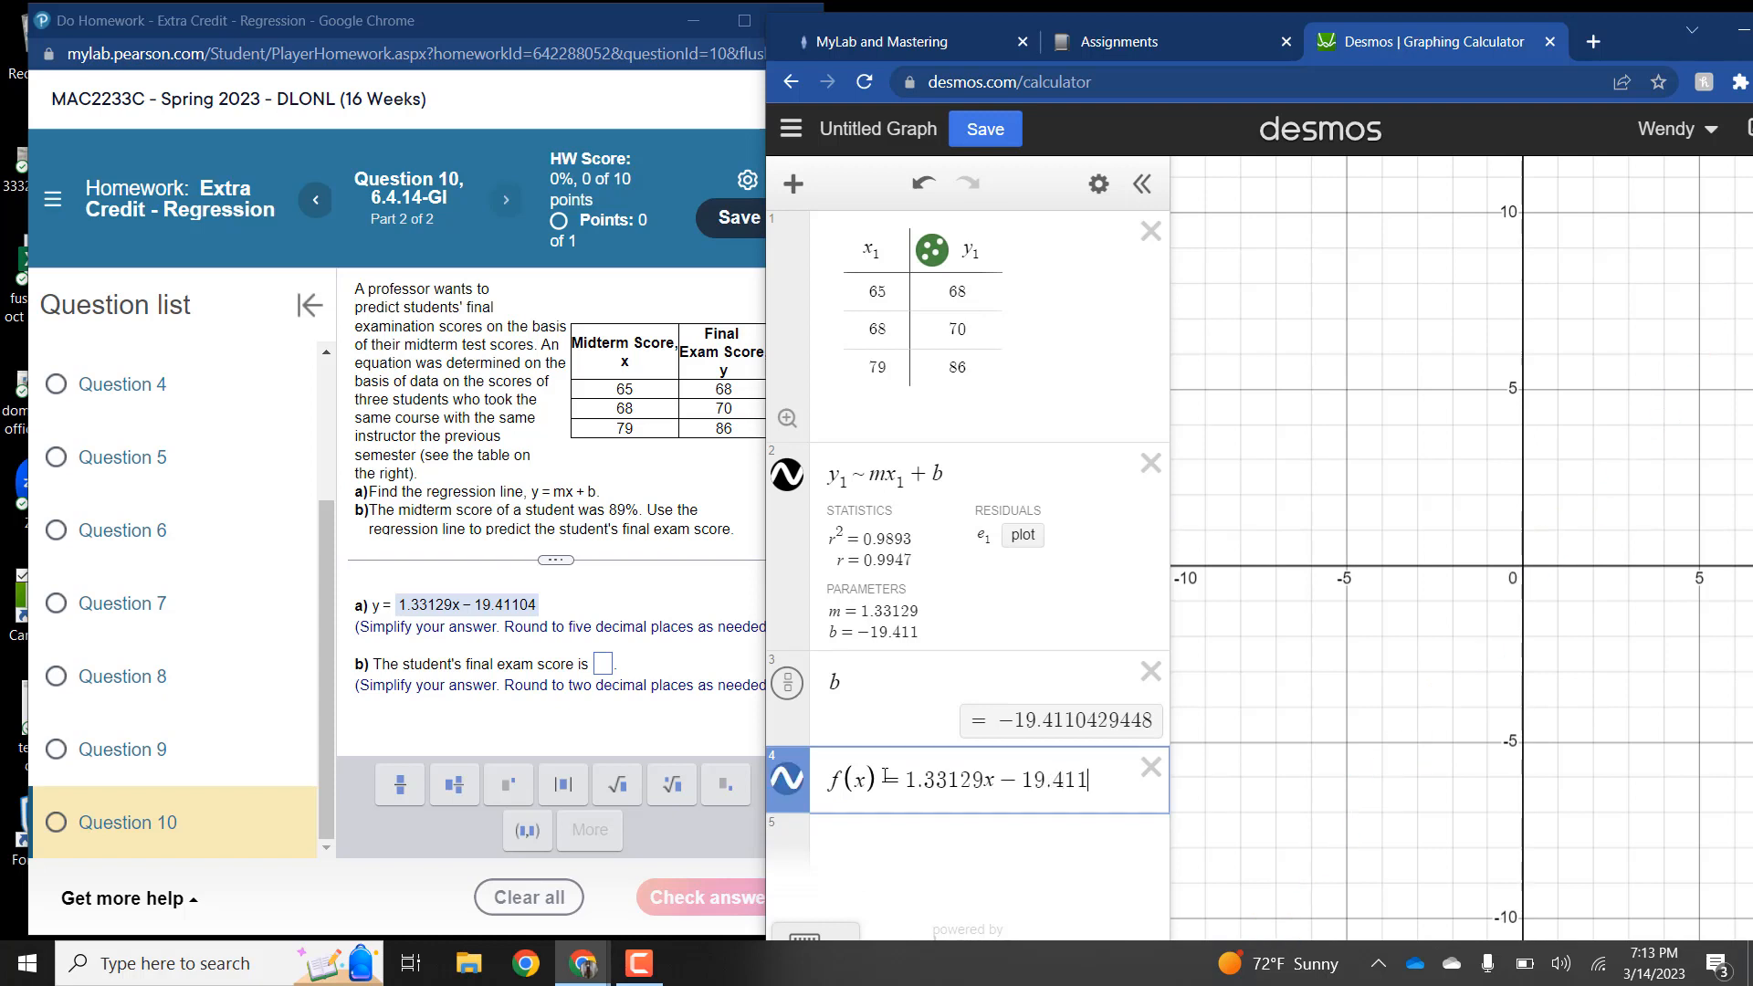
pyautogui.press('Return')
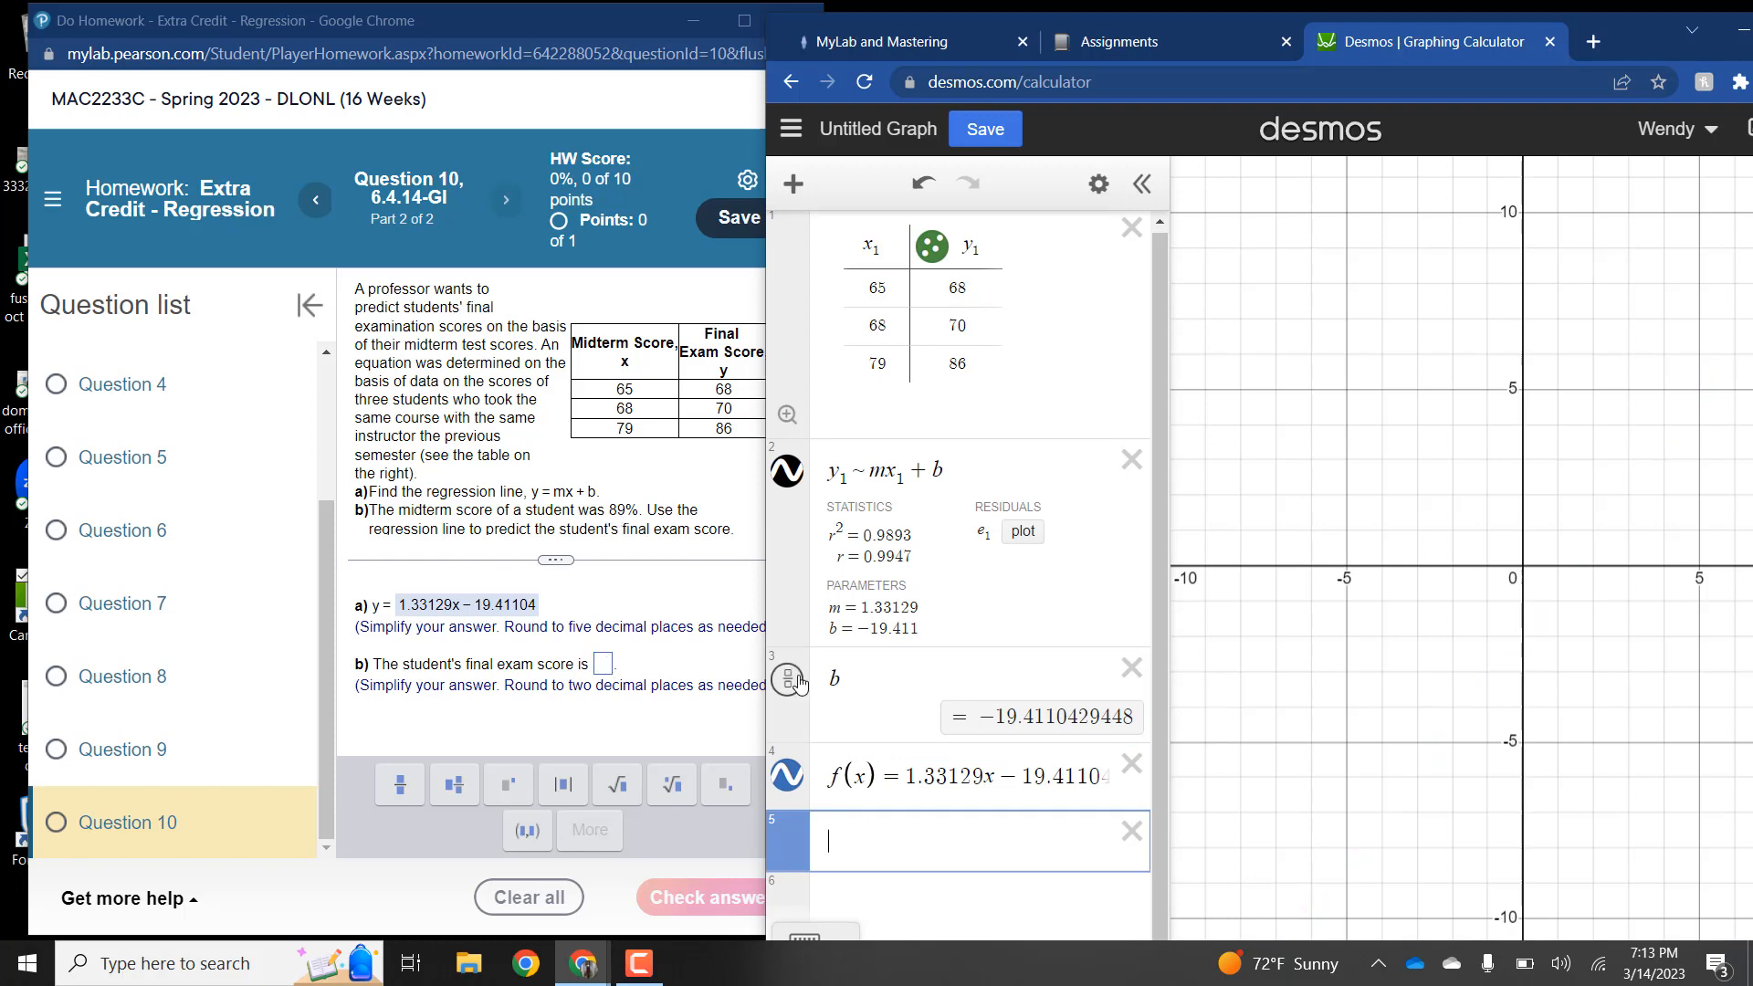
pyautogui.write('f(89)')
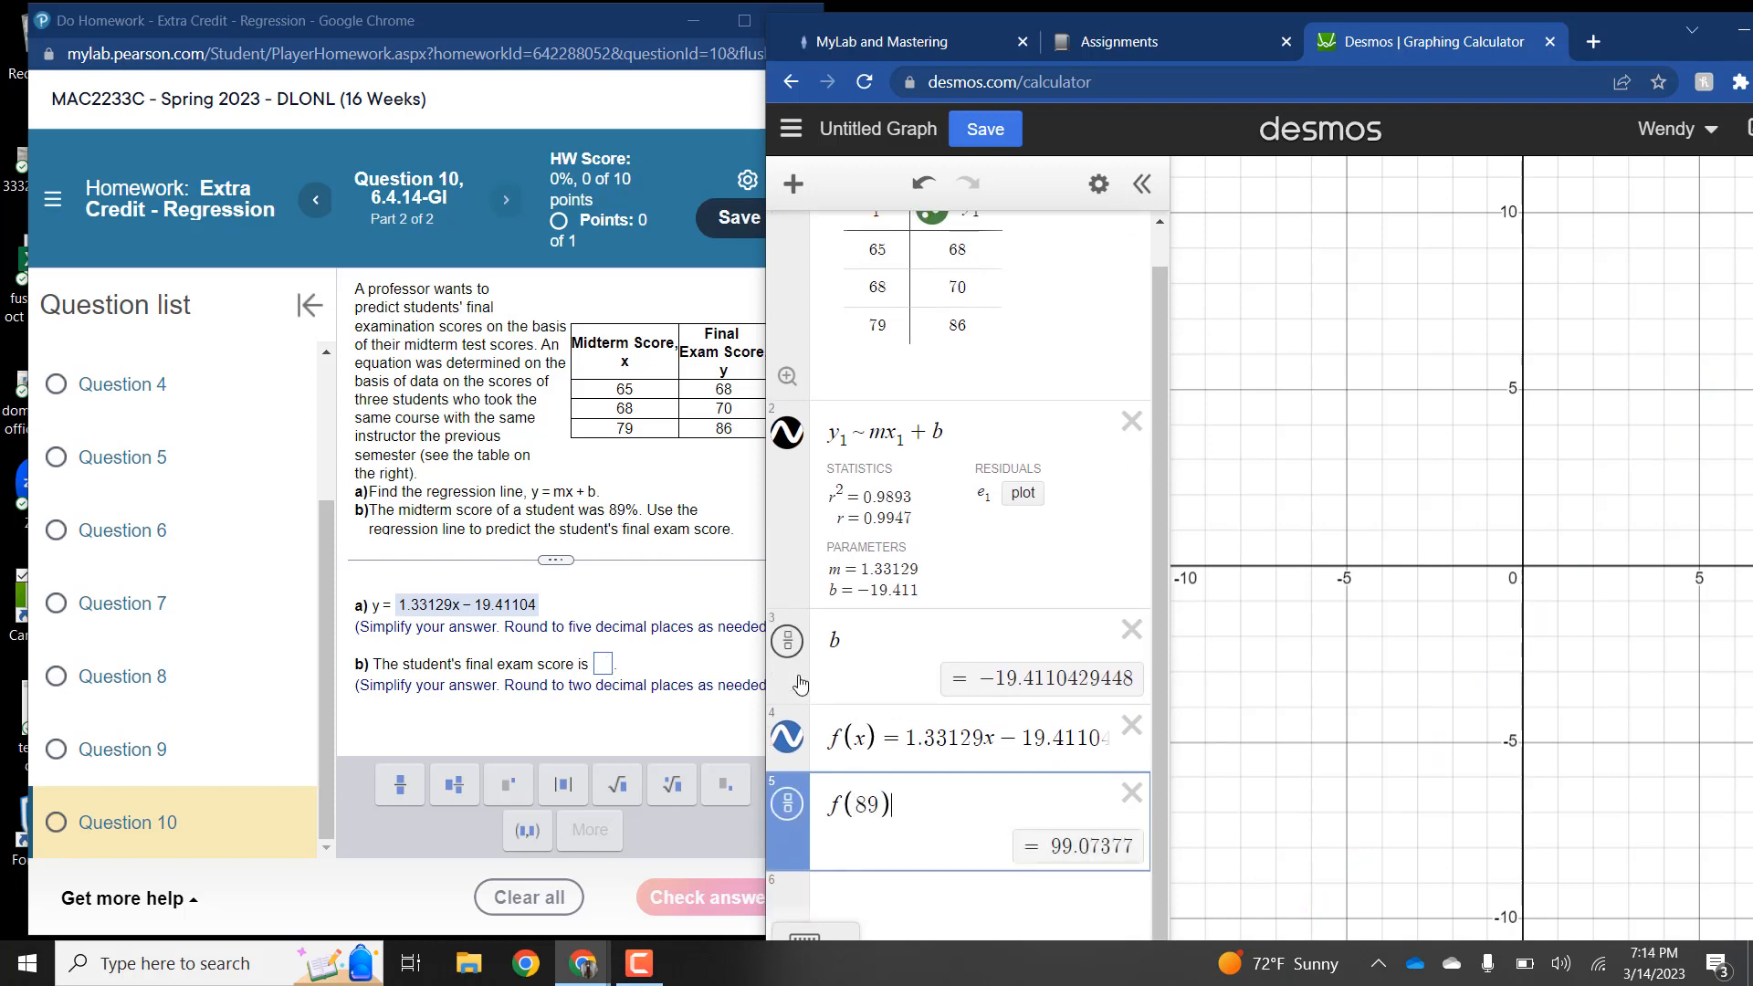
pyautogui.press('Return')
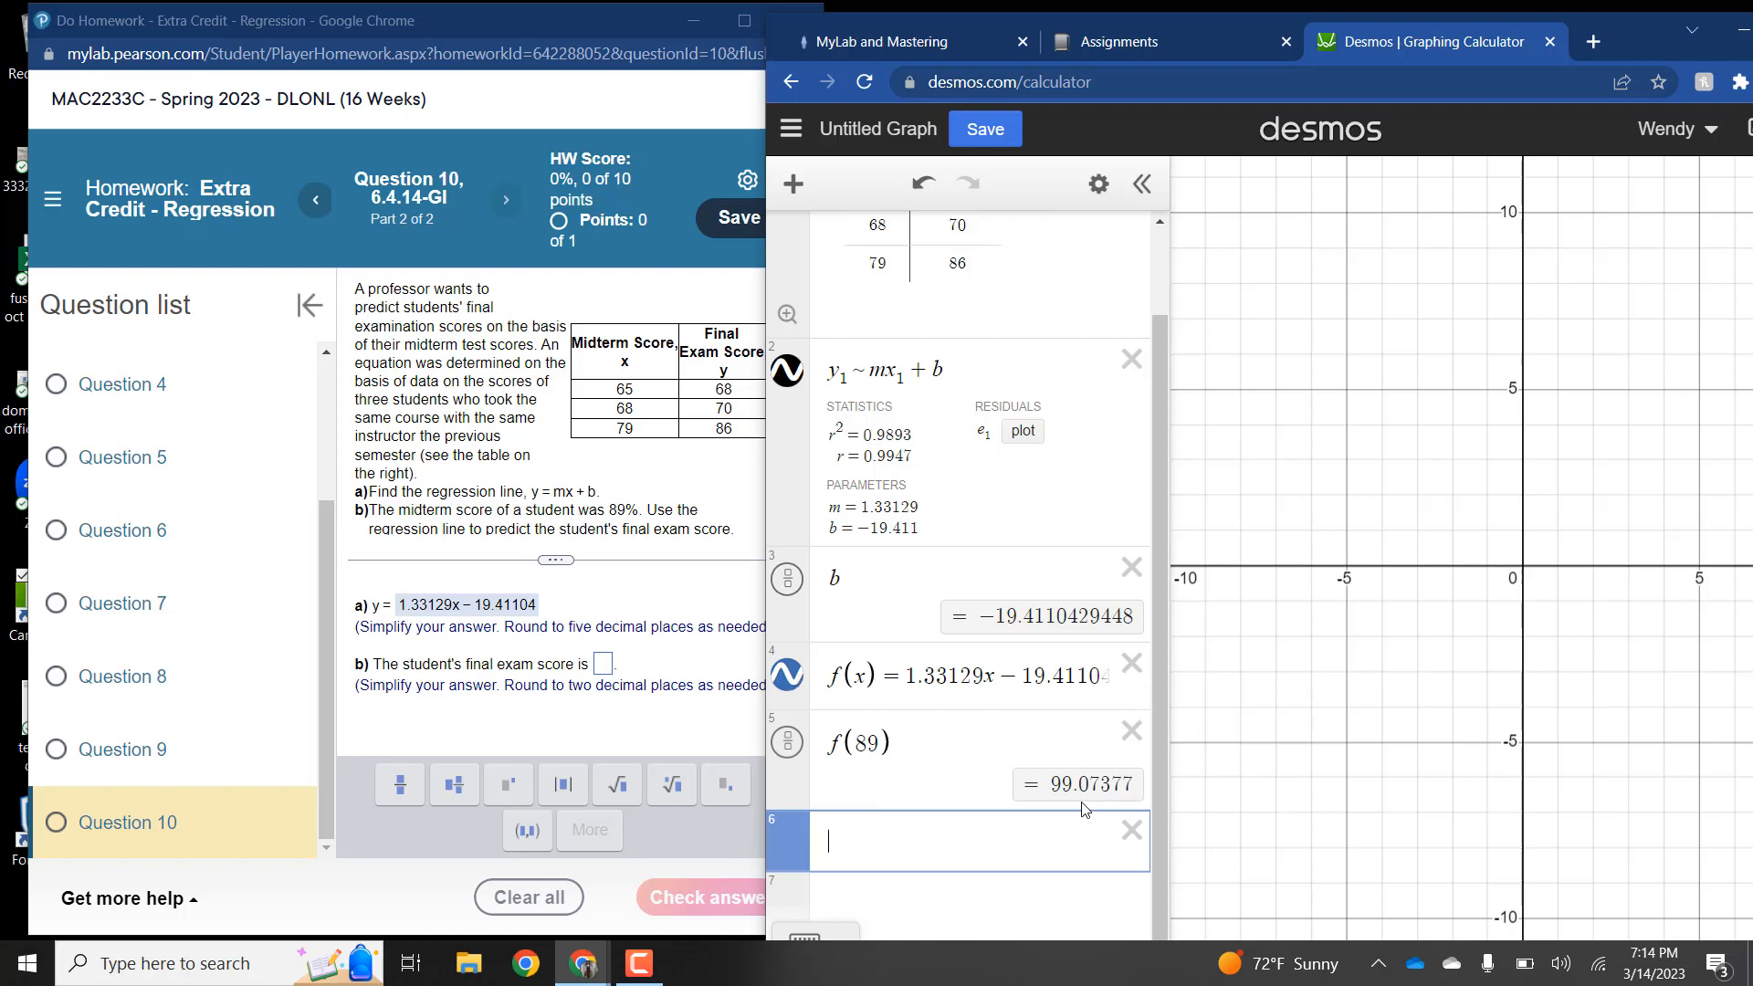
# Step: Answer part b of Question 10 with 99.07, check it and dismiss the feedback
pyautogui.click(602, 663)
pyautogui.write('99.07')
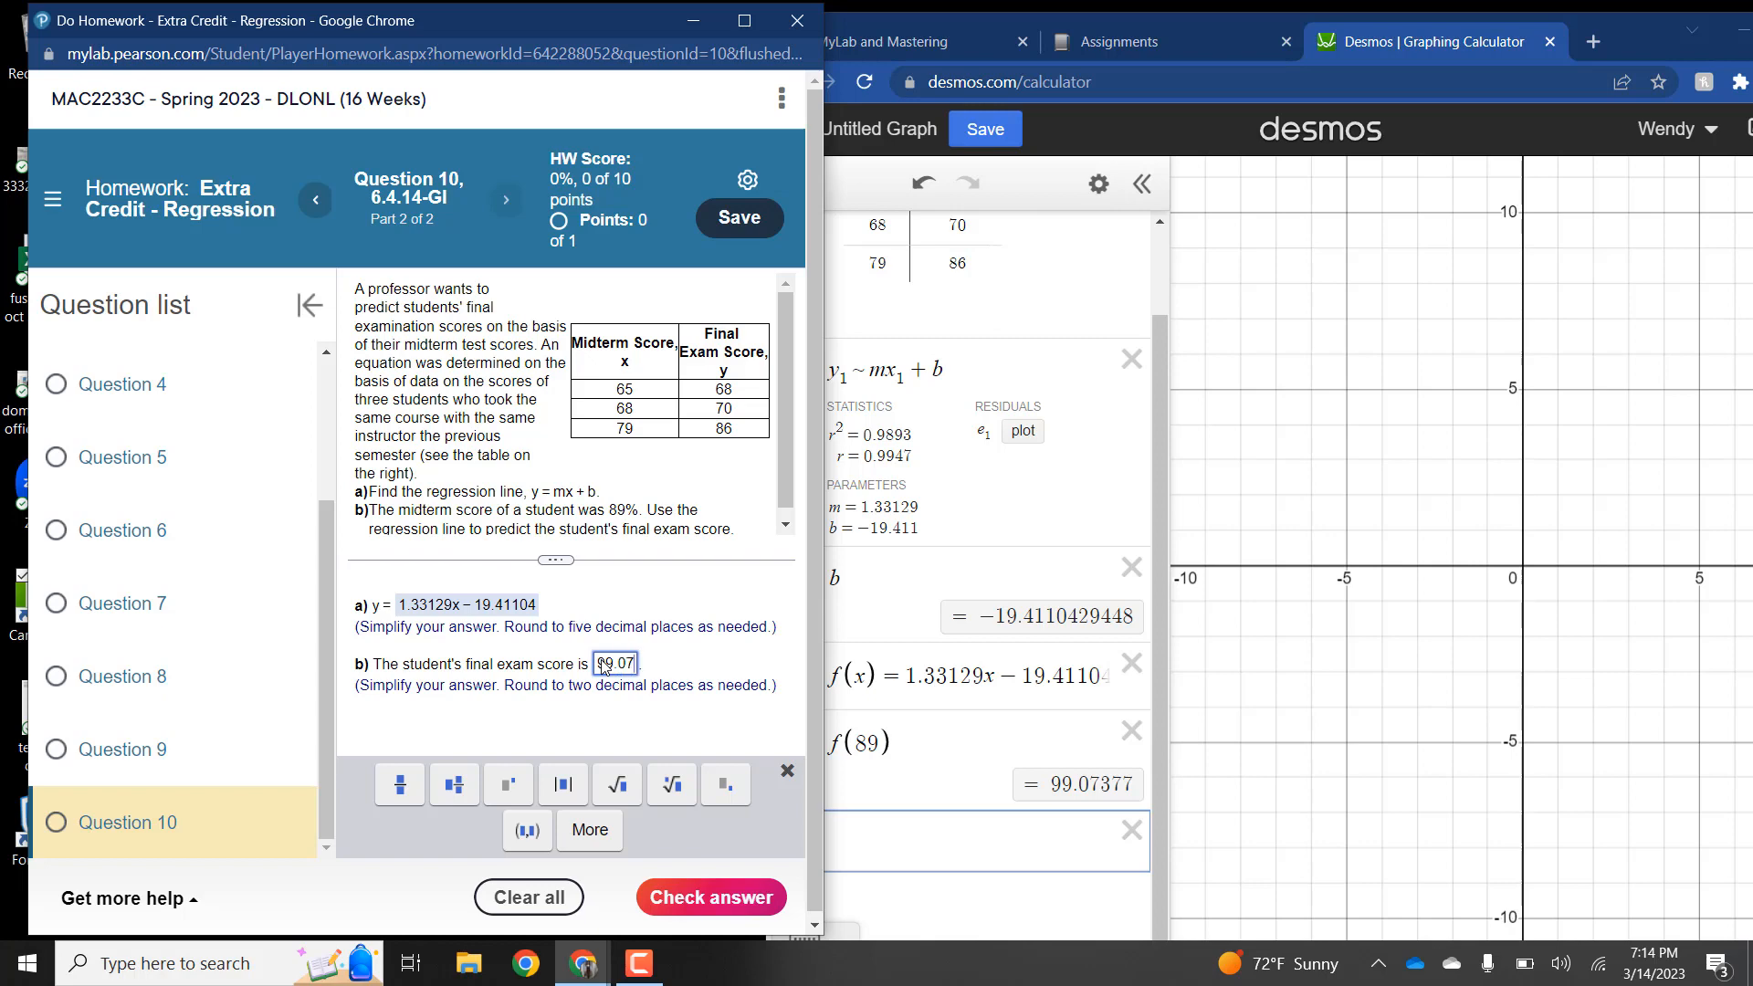
pyautogui.press('Return')
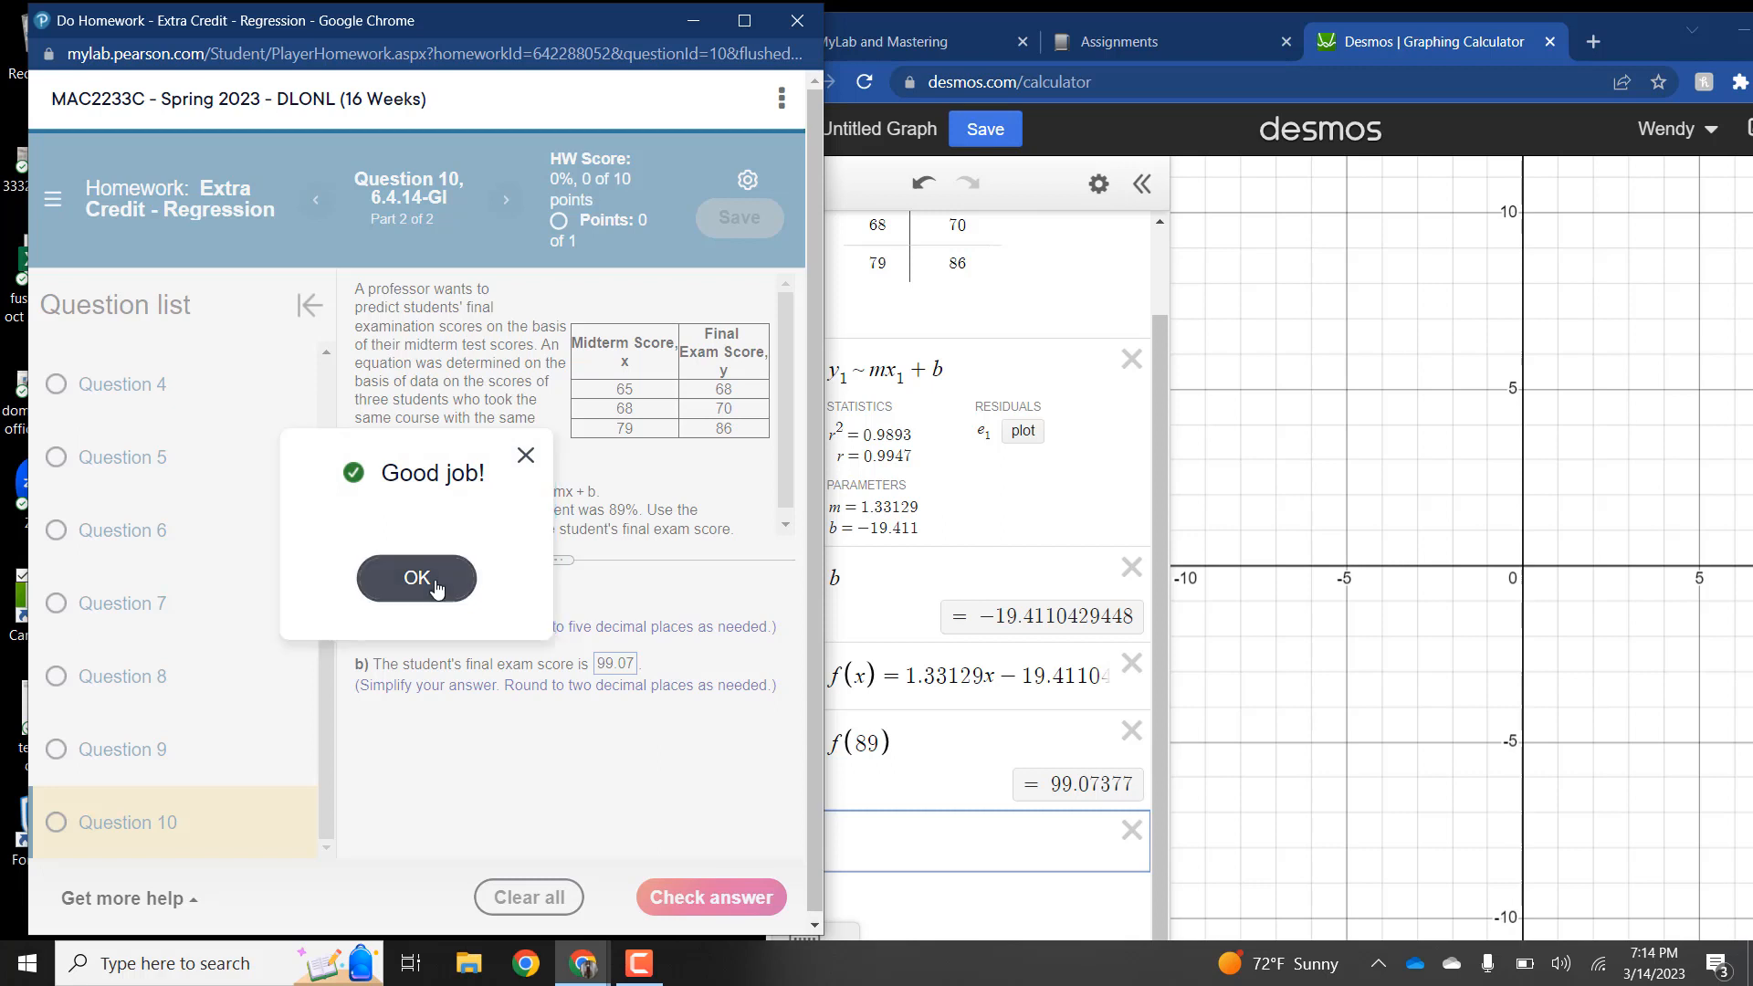
pyautogui.click(436, 588)
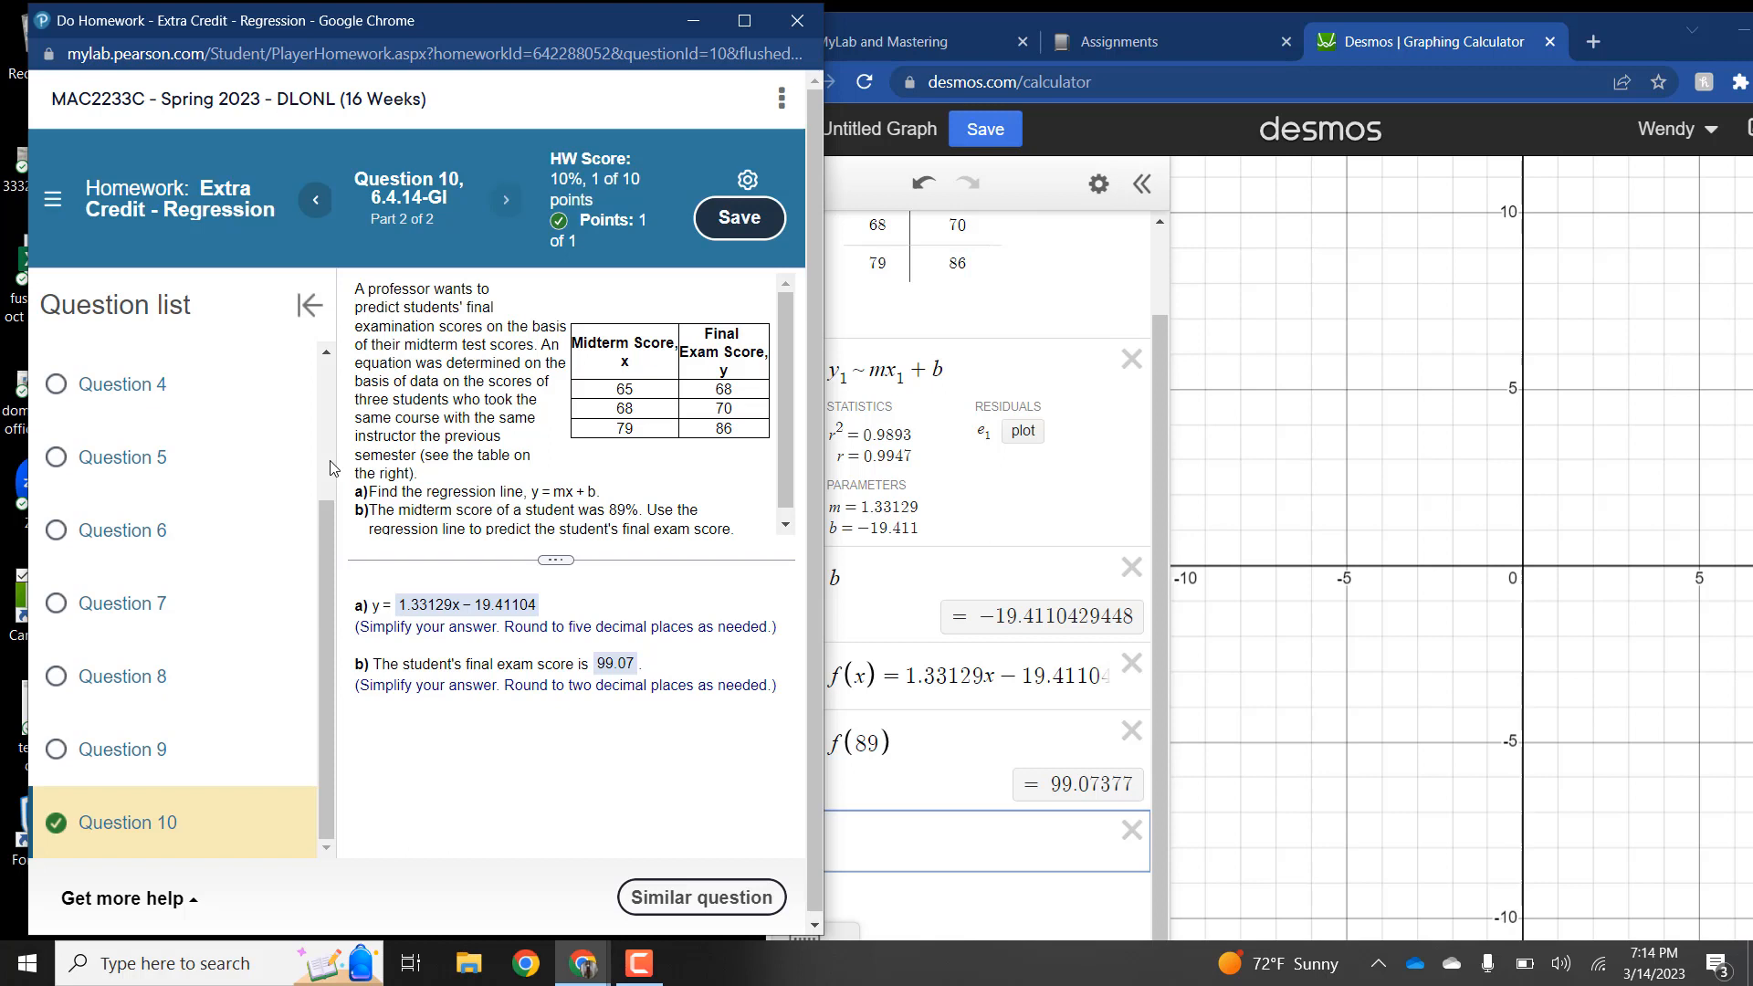
# Step: Open Question 1 and add a new Desmos table with the travel speeds 20, 40 and 60 as x2 values
pyautogui.scroll(5, 332, 463)
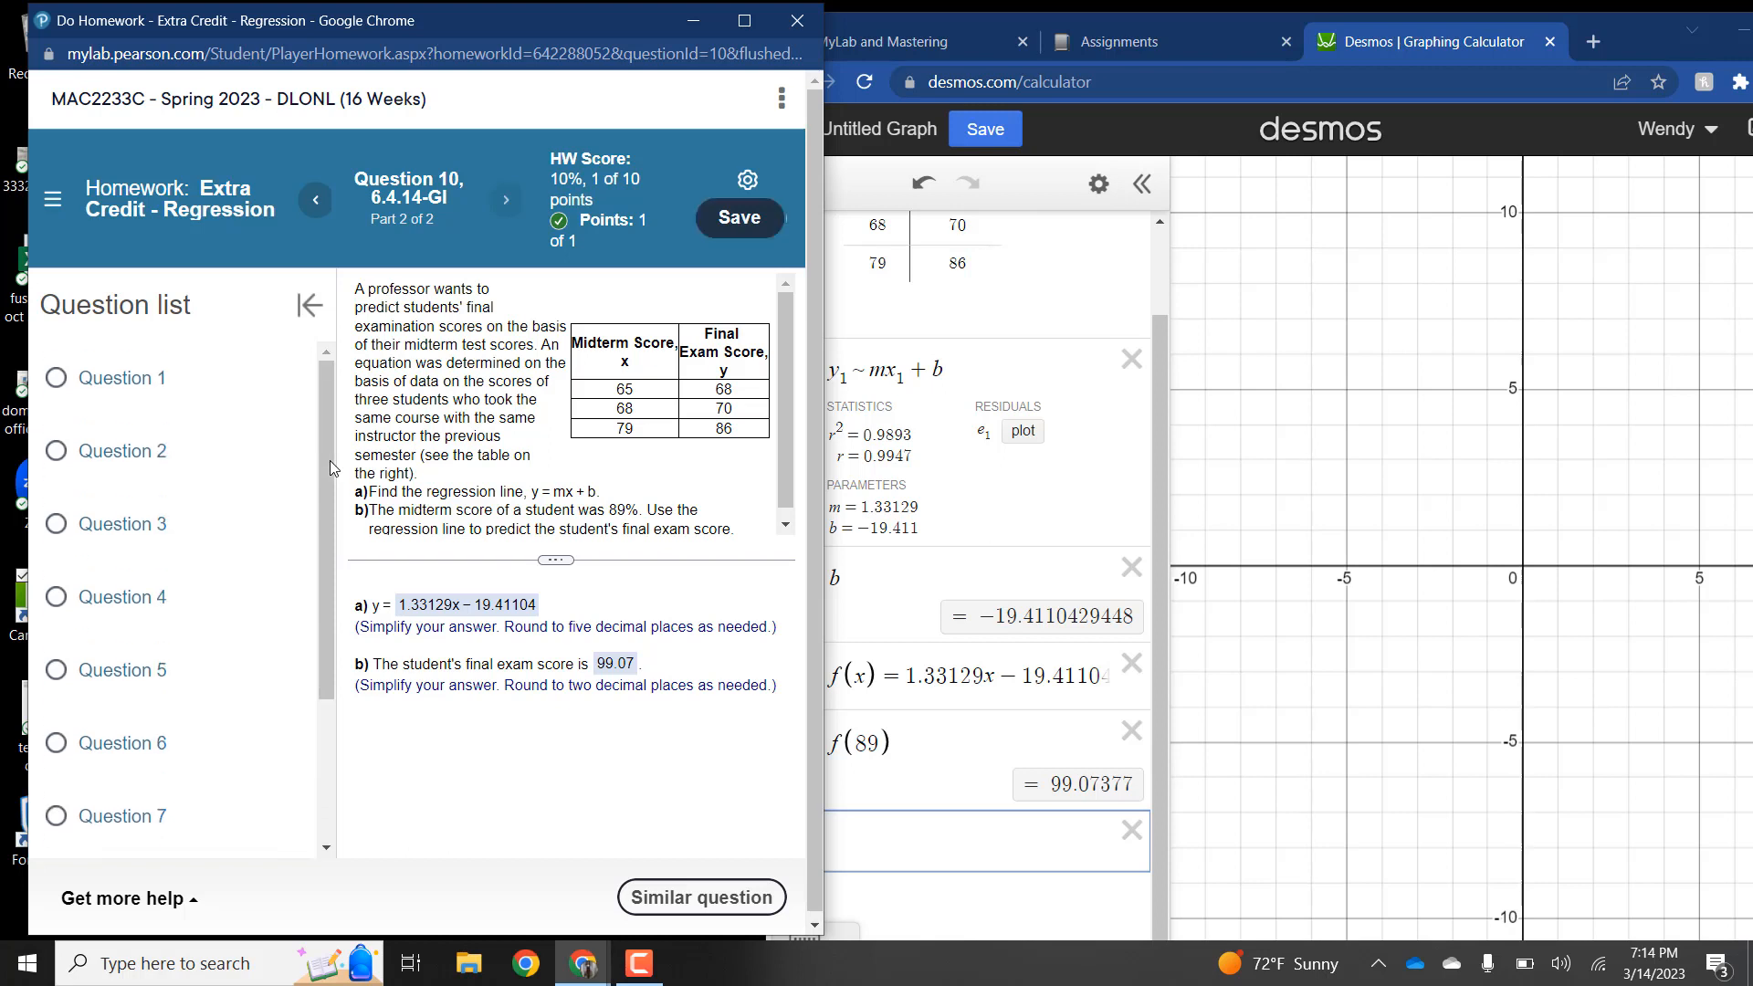
pyautogui.click(88, 380)
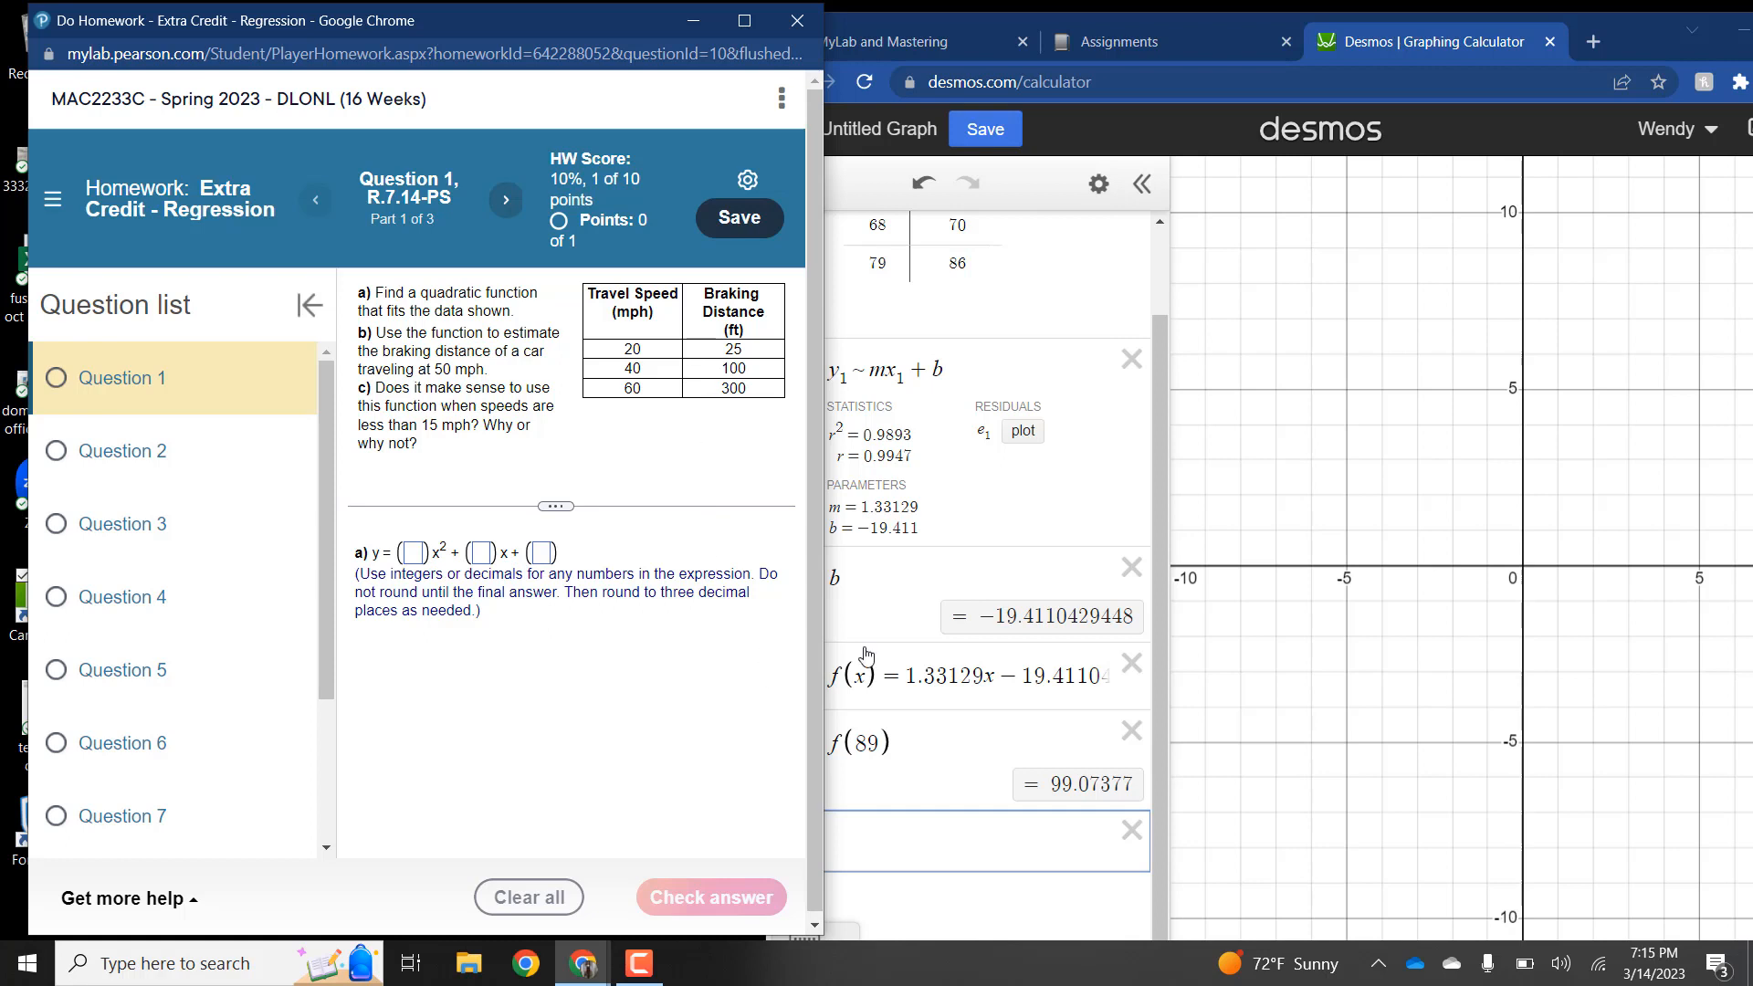
pyautogui.click(918, 853)
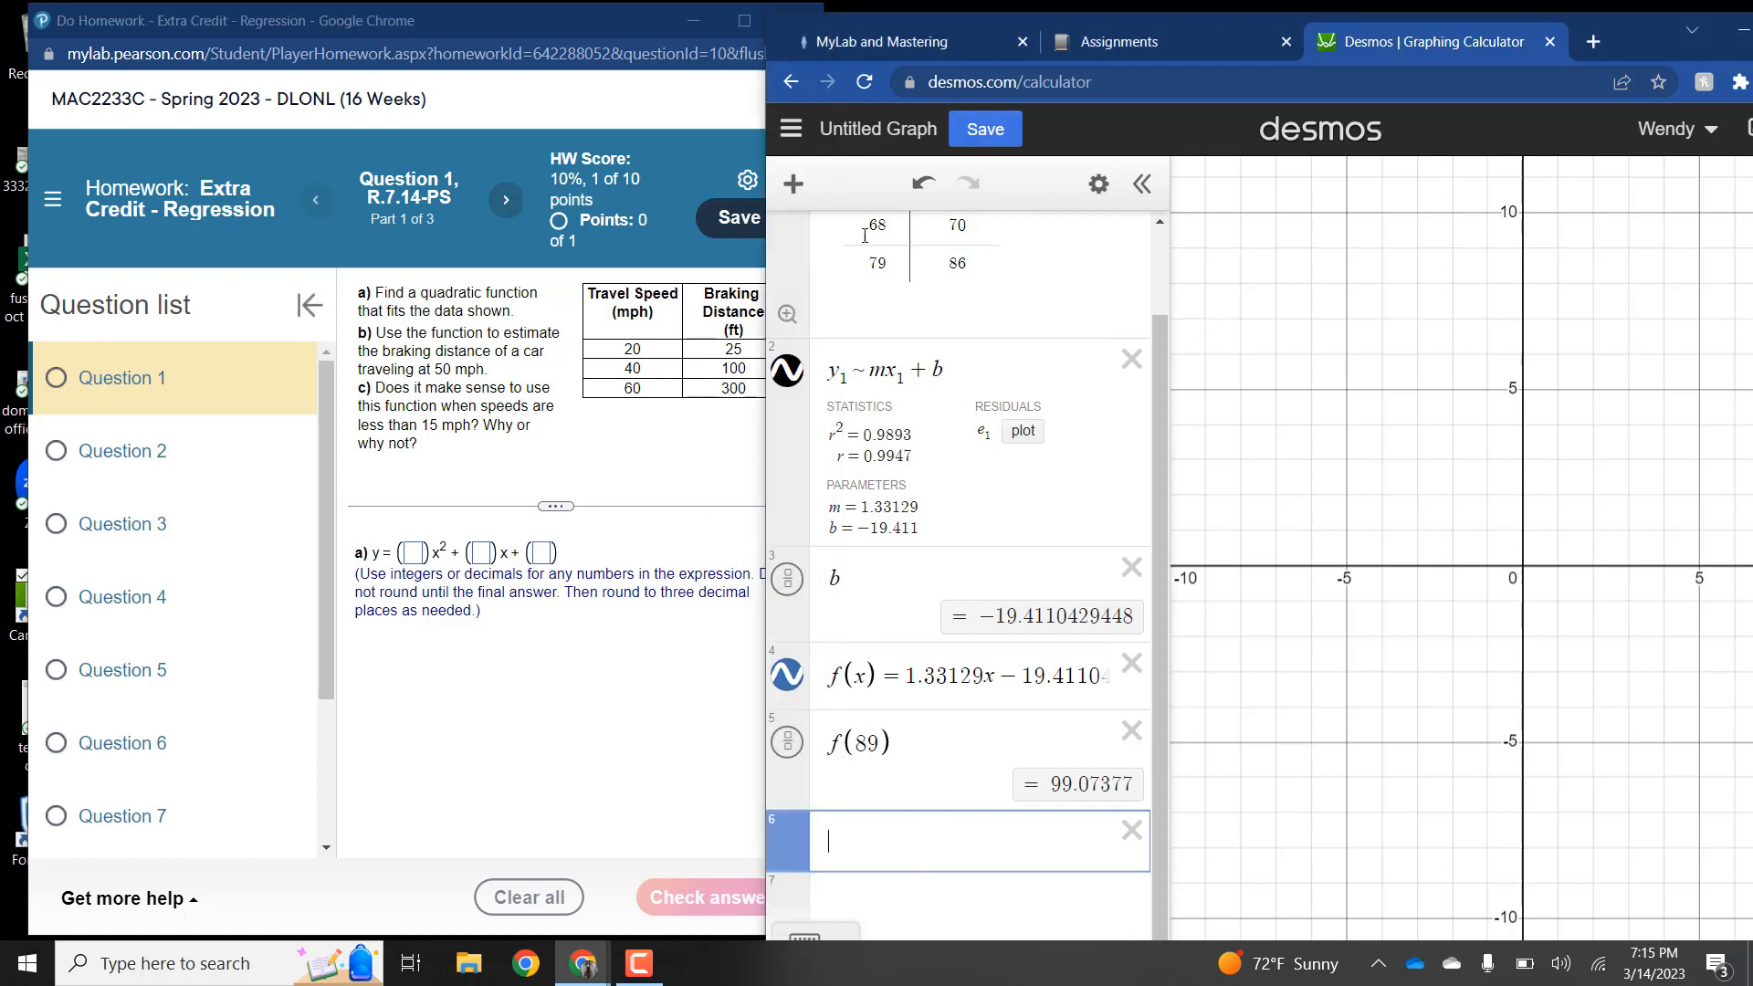
pyautogui.click(801, 194)
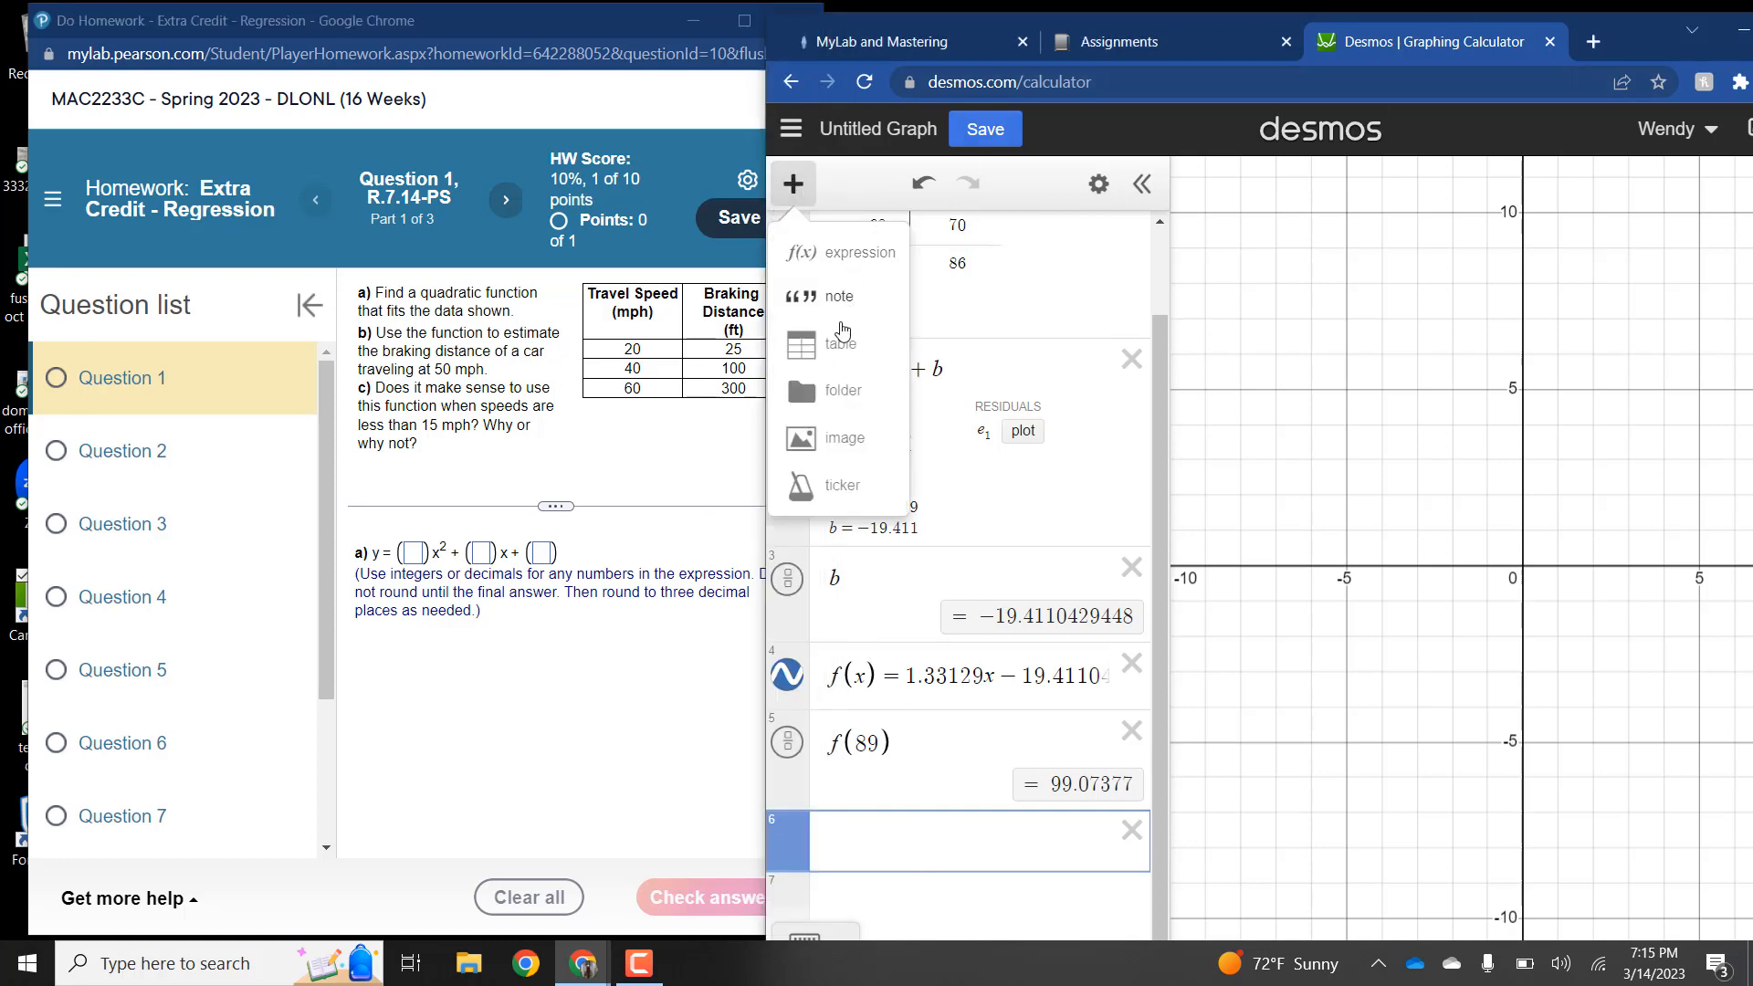
pyautogui.click(835, 344)
pyautogui.scroll(-2, 1158, 605)
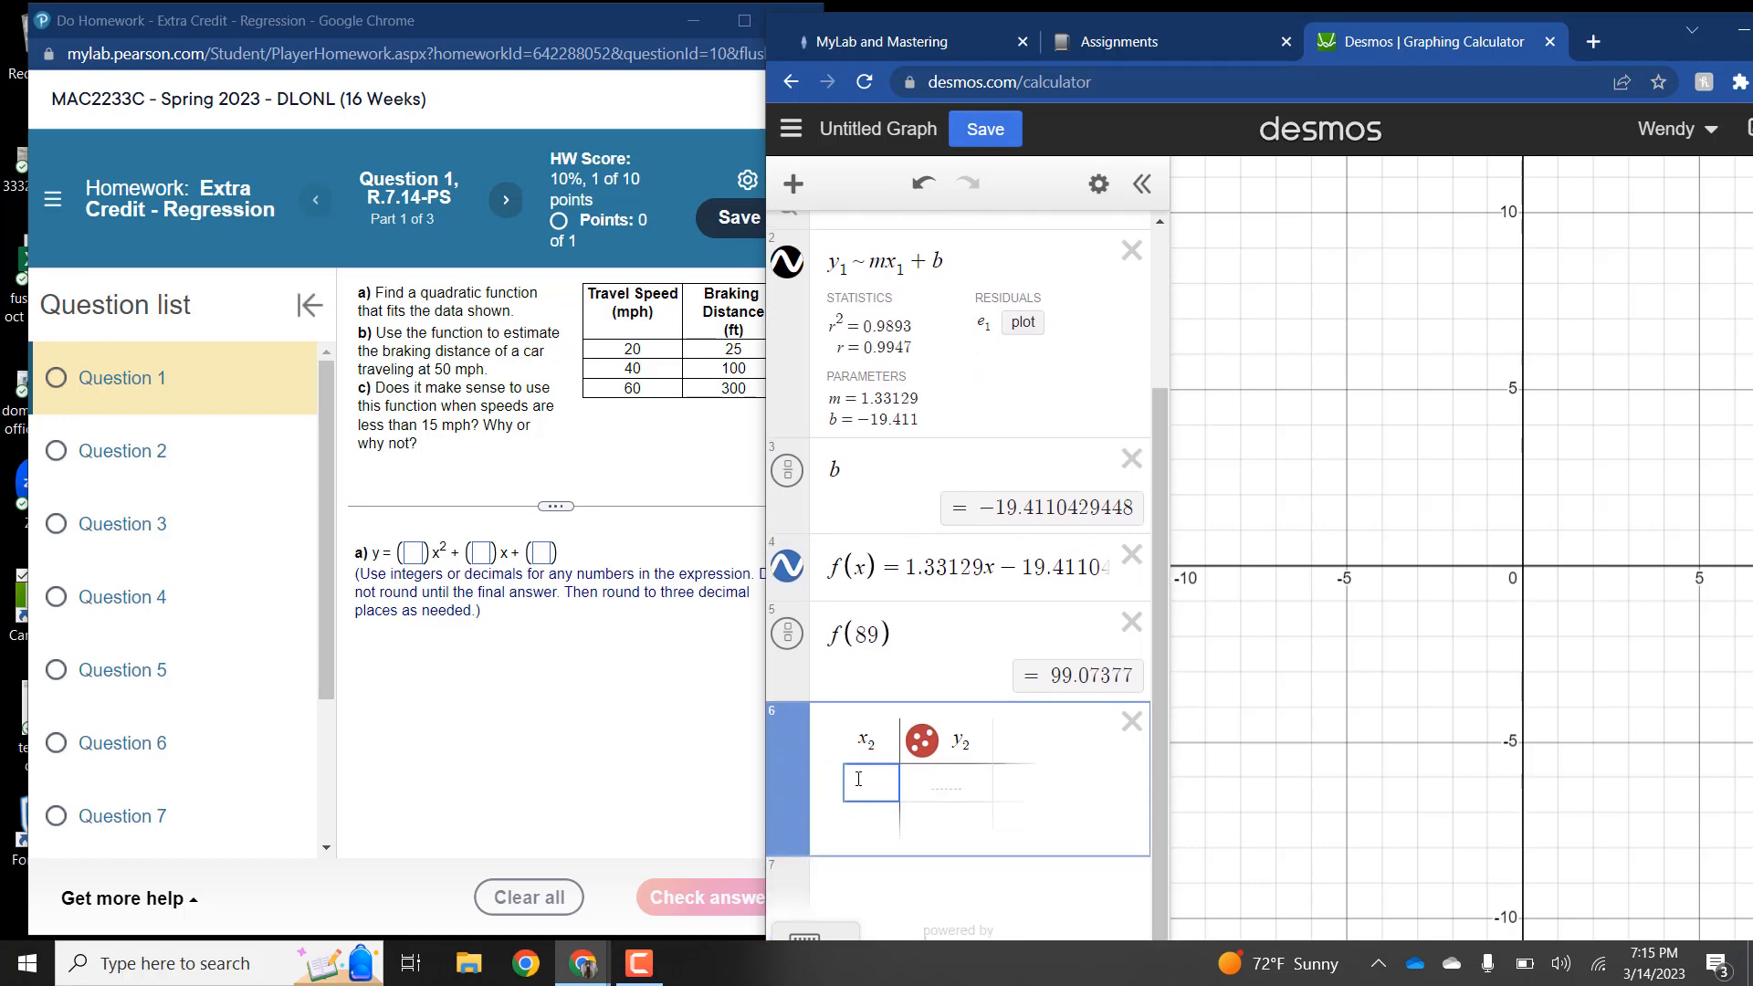
pyautogui.write('20')
pyautogui.press('Return')
pyautogui.write('40')
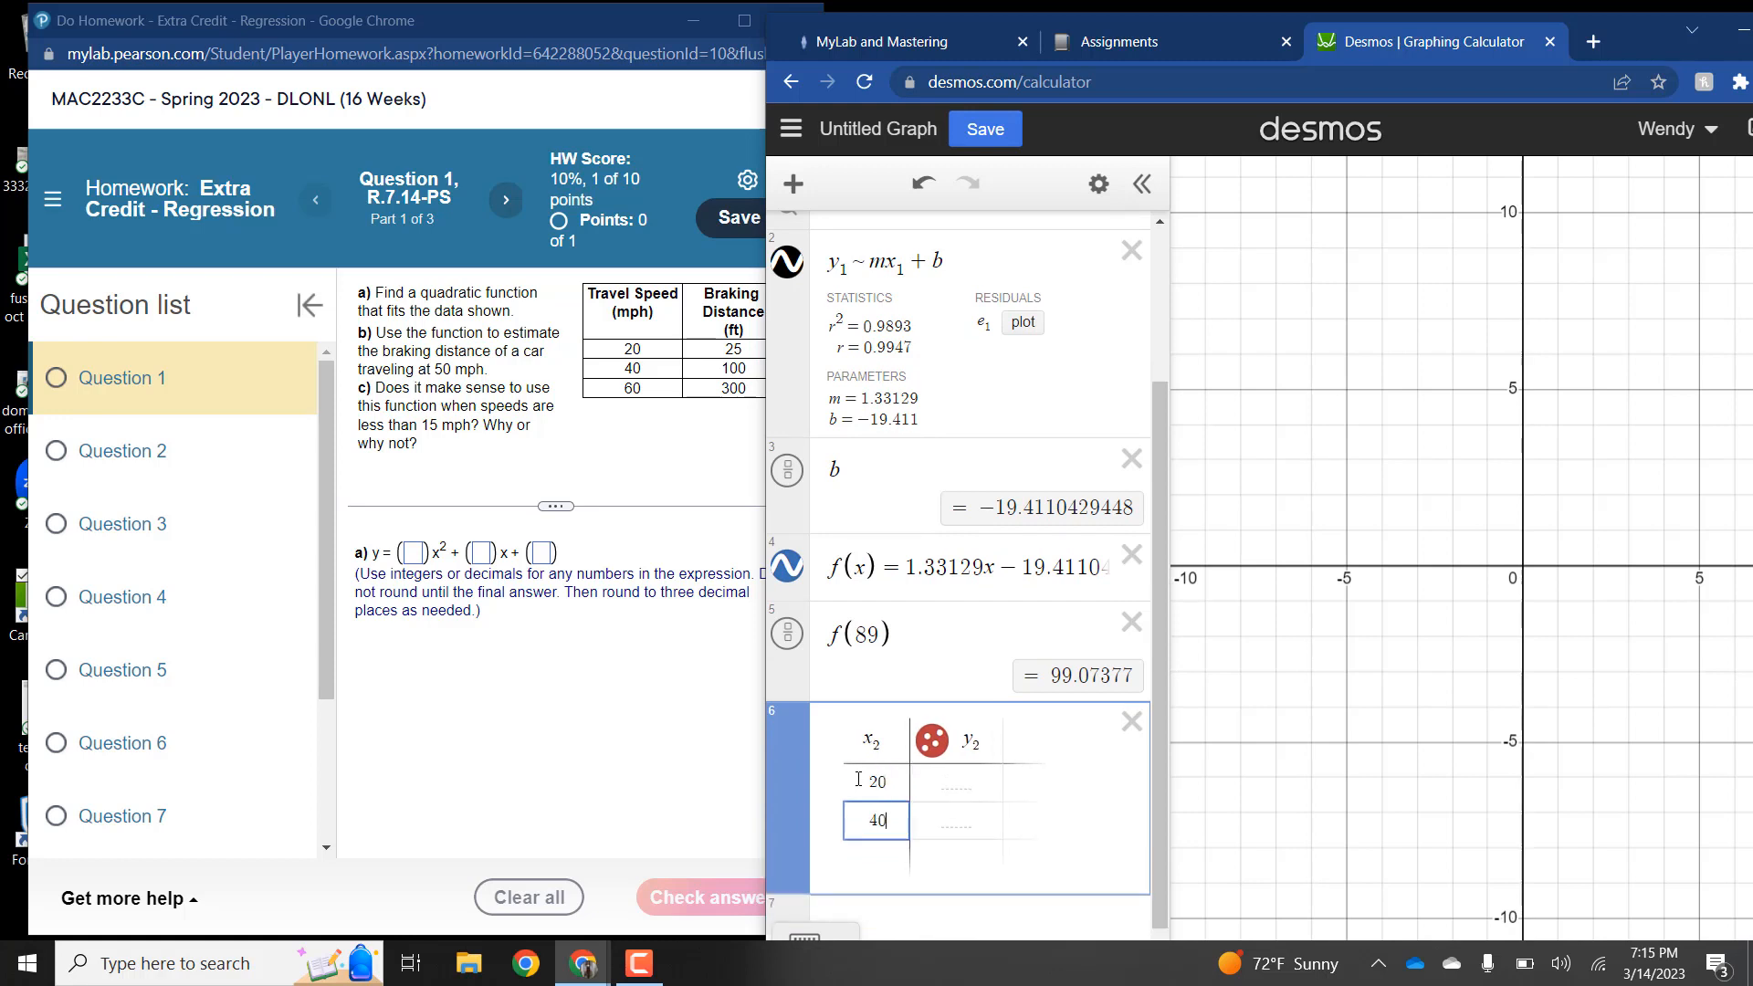
pyautogui.press('Return')
pyautogui.write('60')
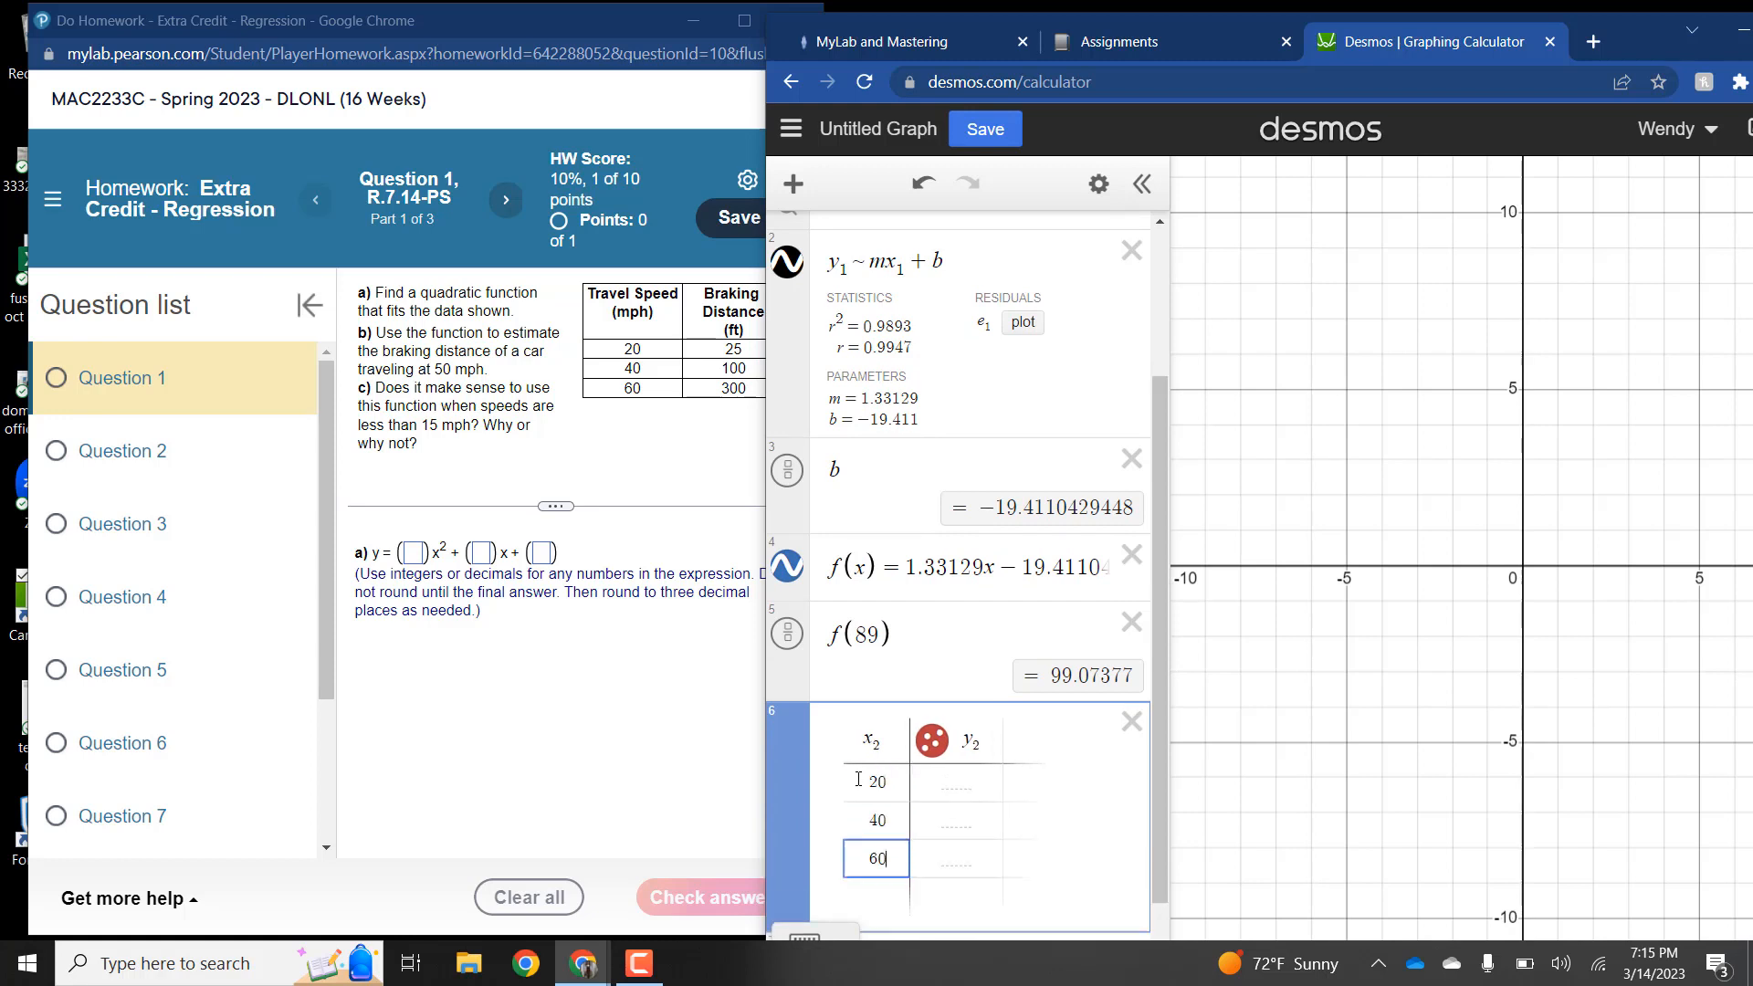
# Step: Fill the y2 column with the braking distances 25, 100 and 300
pyautogui.press('Right')
pyautogui.press('Up')
pyautogui.press('Up')
pyautogui.write('25')
pyautogui.press('Return')
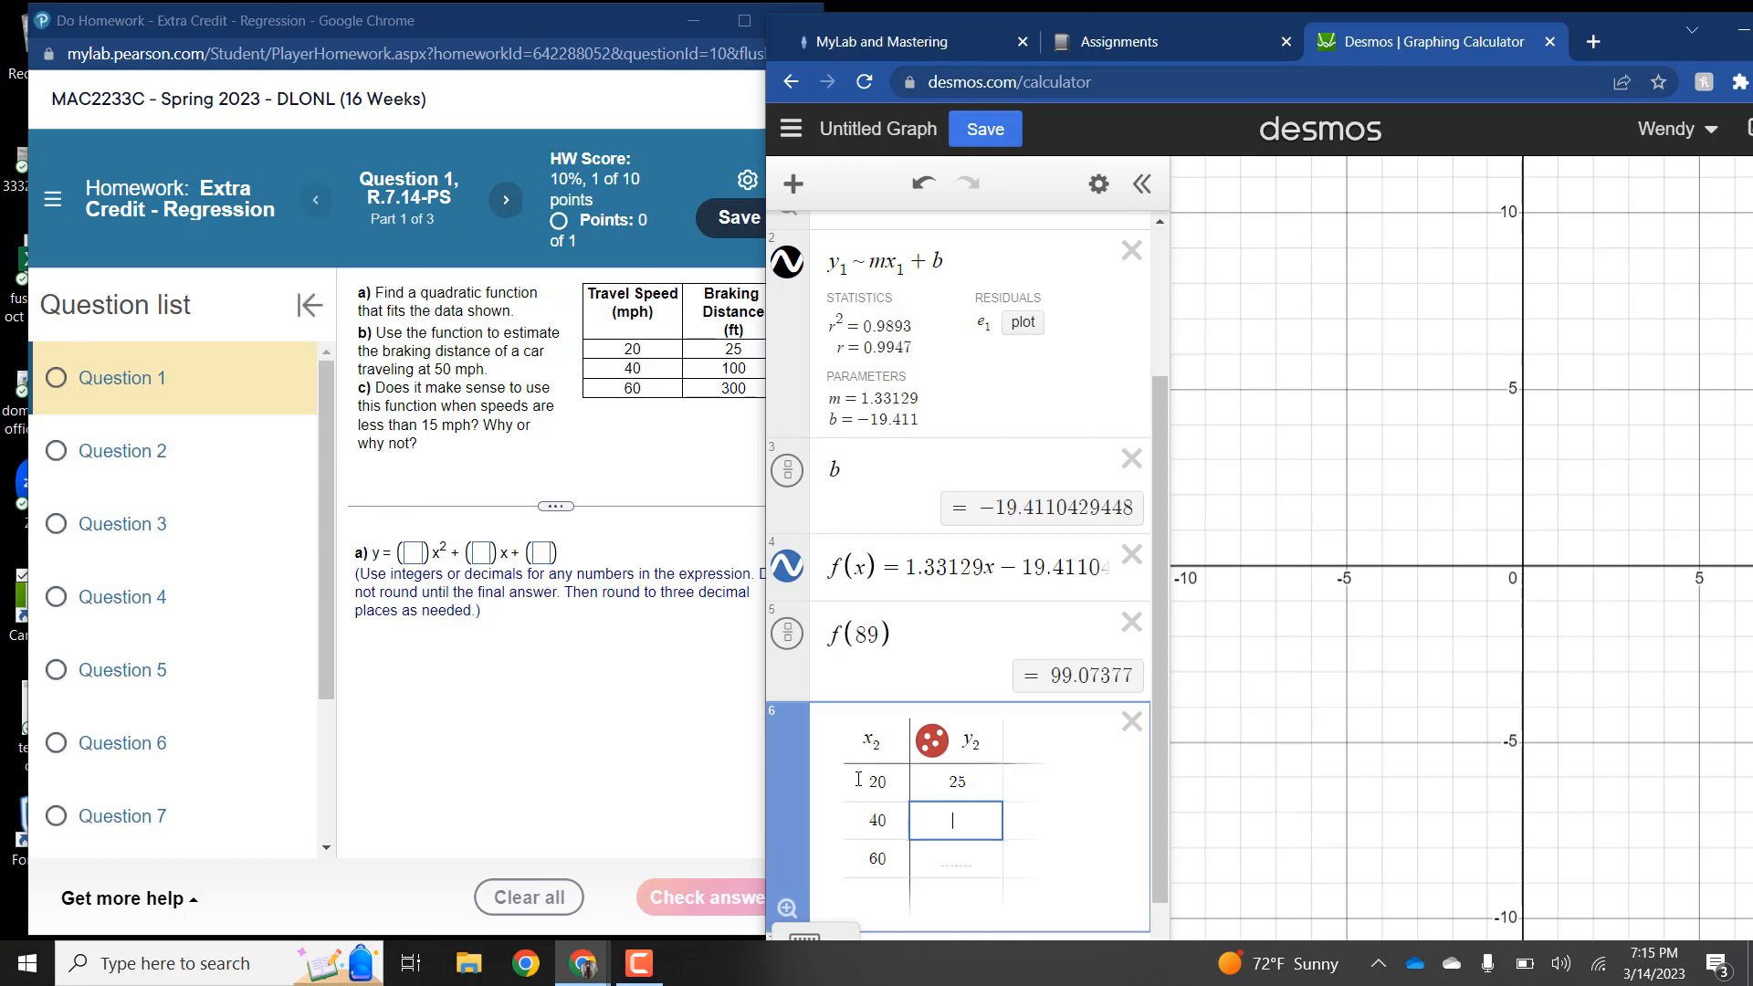
pyautogui.write('100')
pyautogui.press('Return')
pyautogui.write('300')
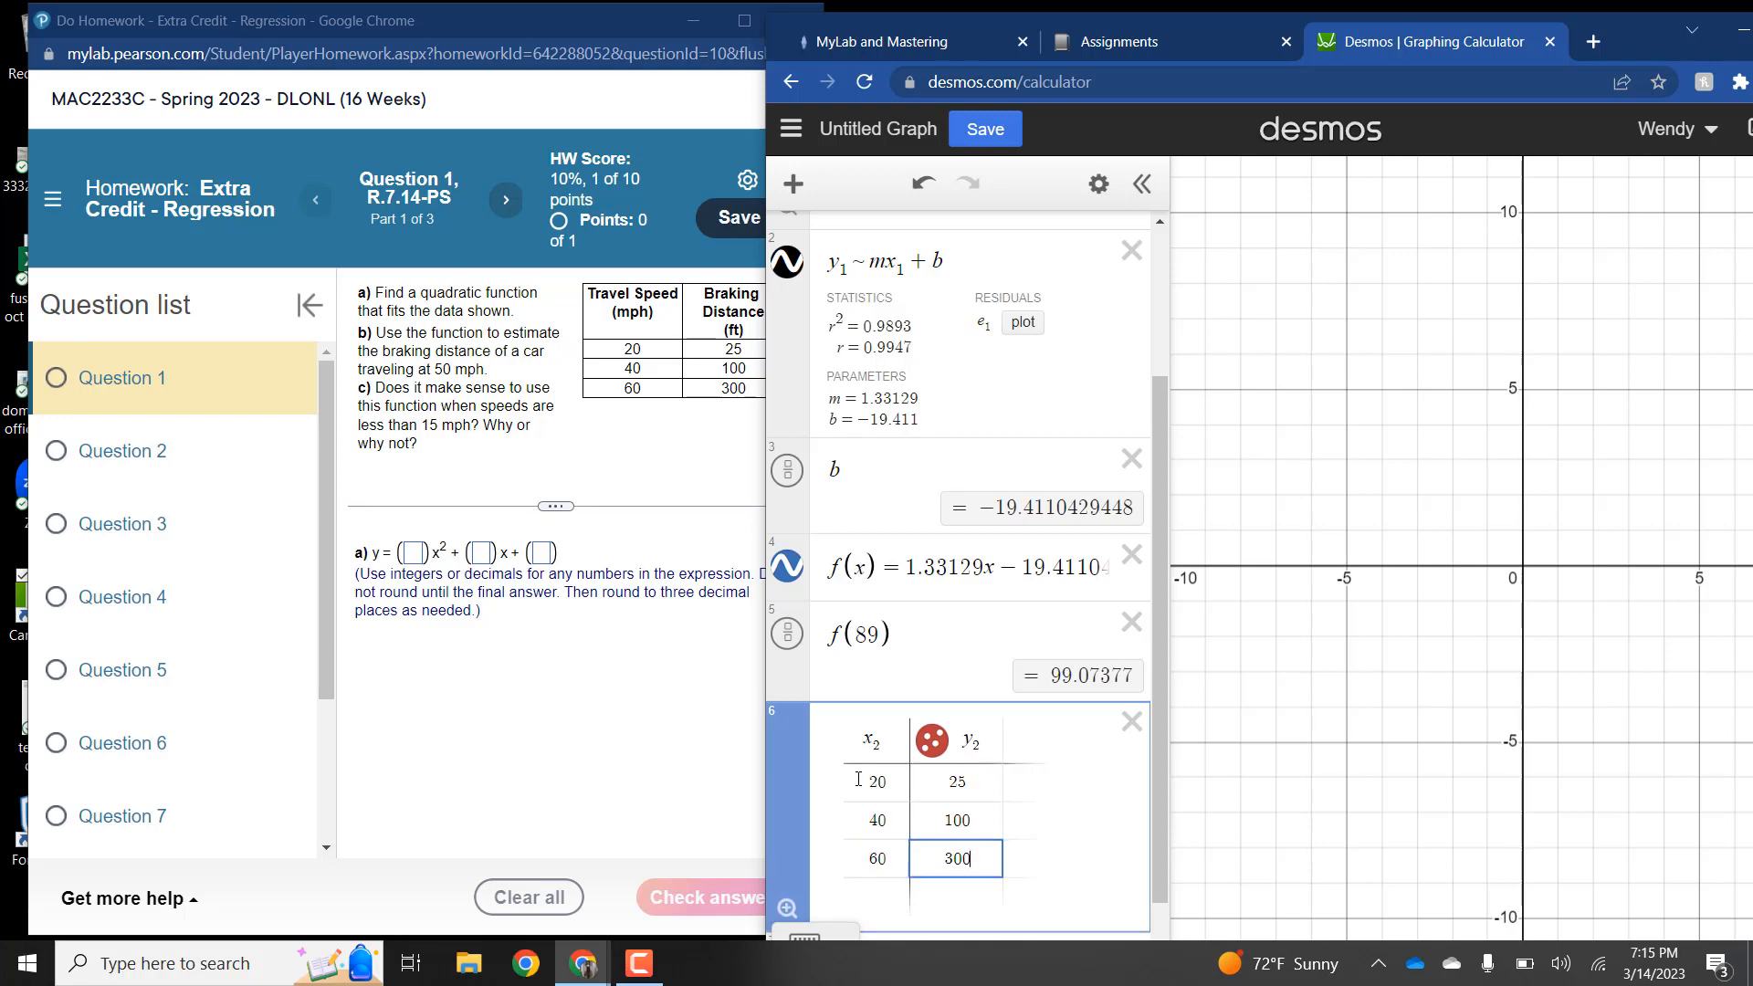
pyautogui.press('Return')
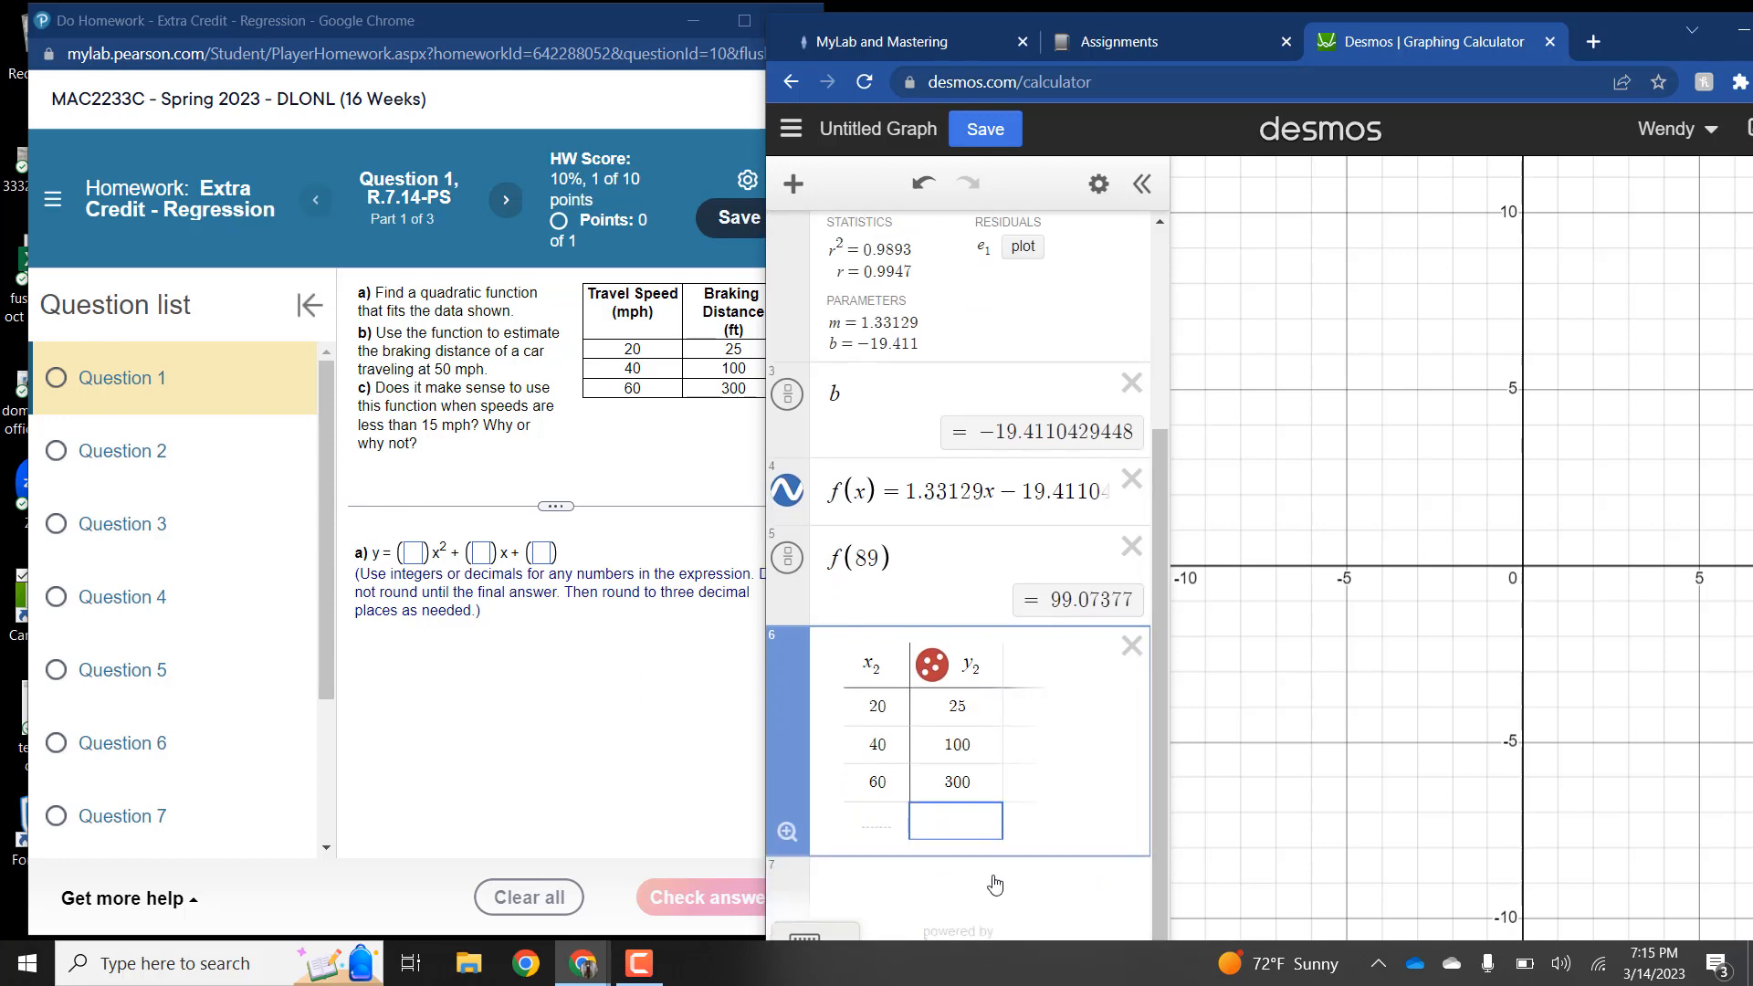
# Step: Begin a regression expression with y2 ~ below the braking distance table
pyautogui.click(904, 888)
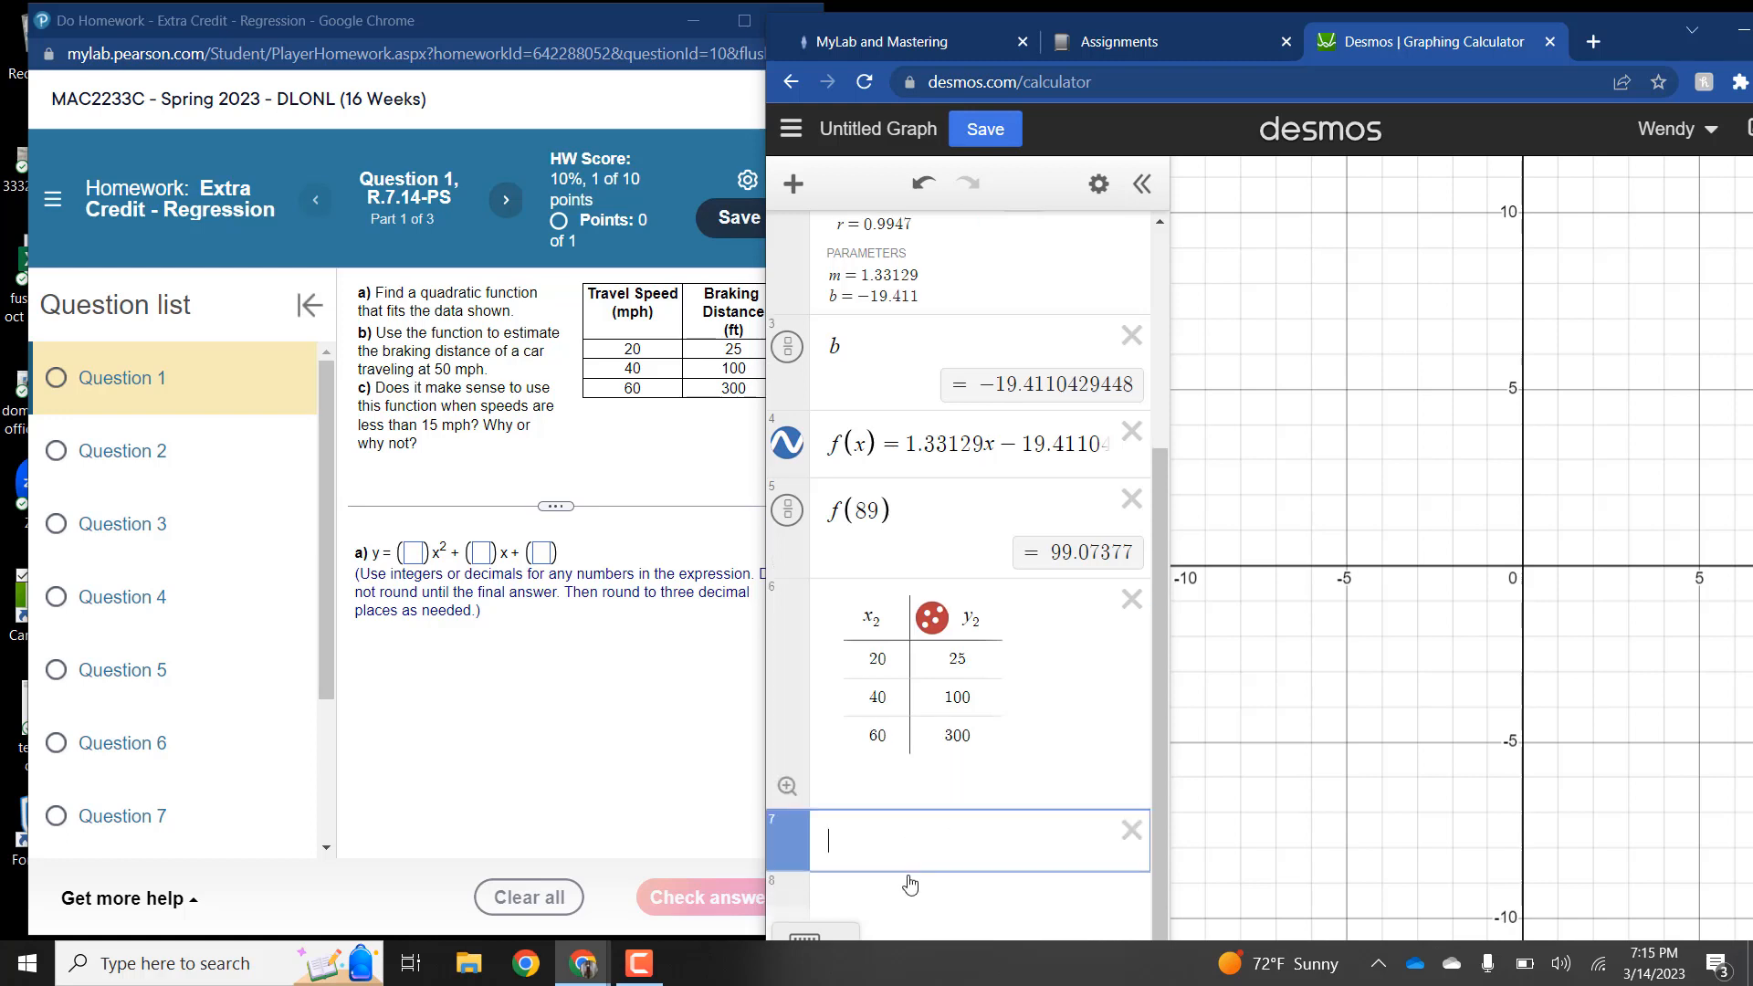
pyautogui.moveTo(1161, 748); pyautogui.dragTo(1161, 778)
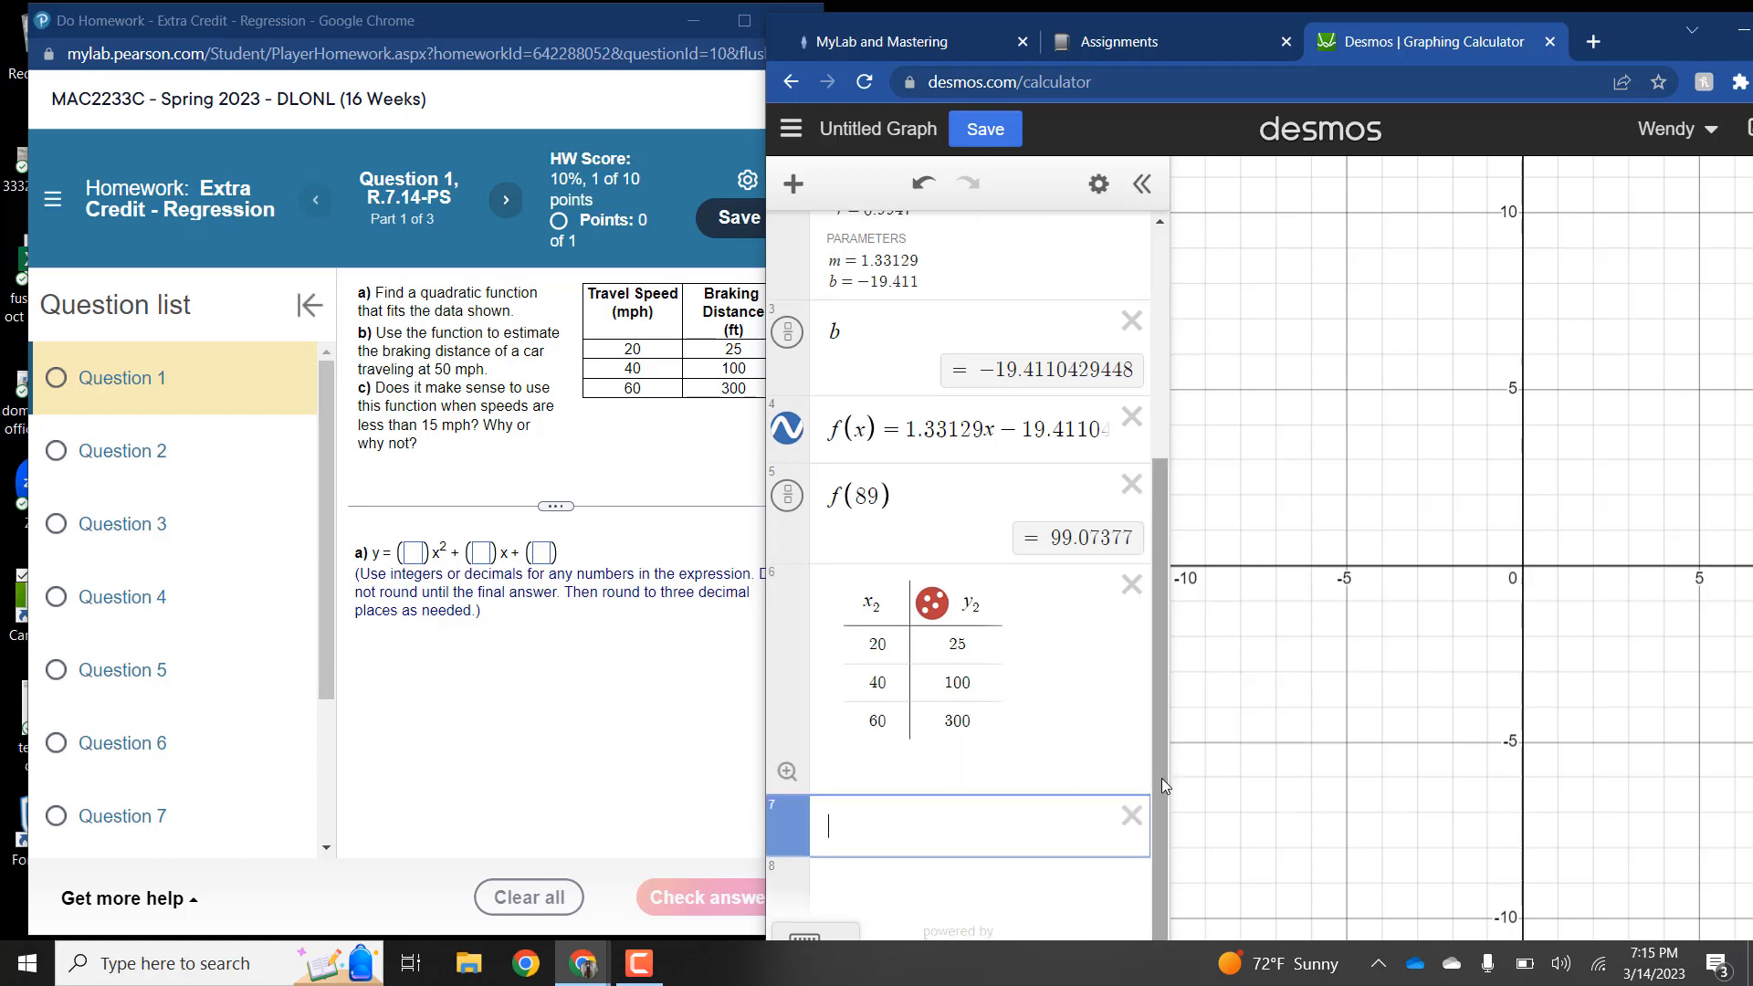
pyautogui.write('y2~')
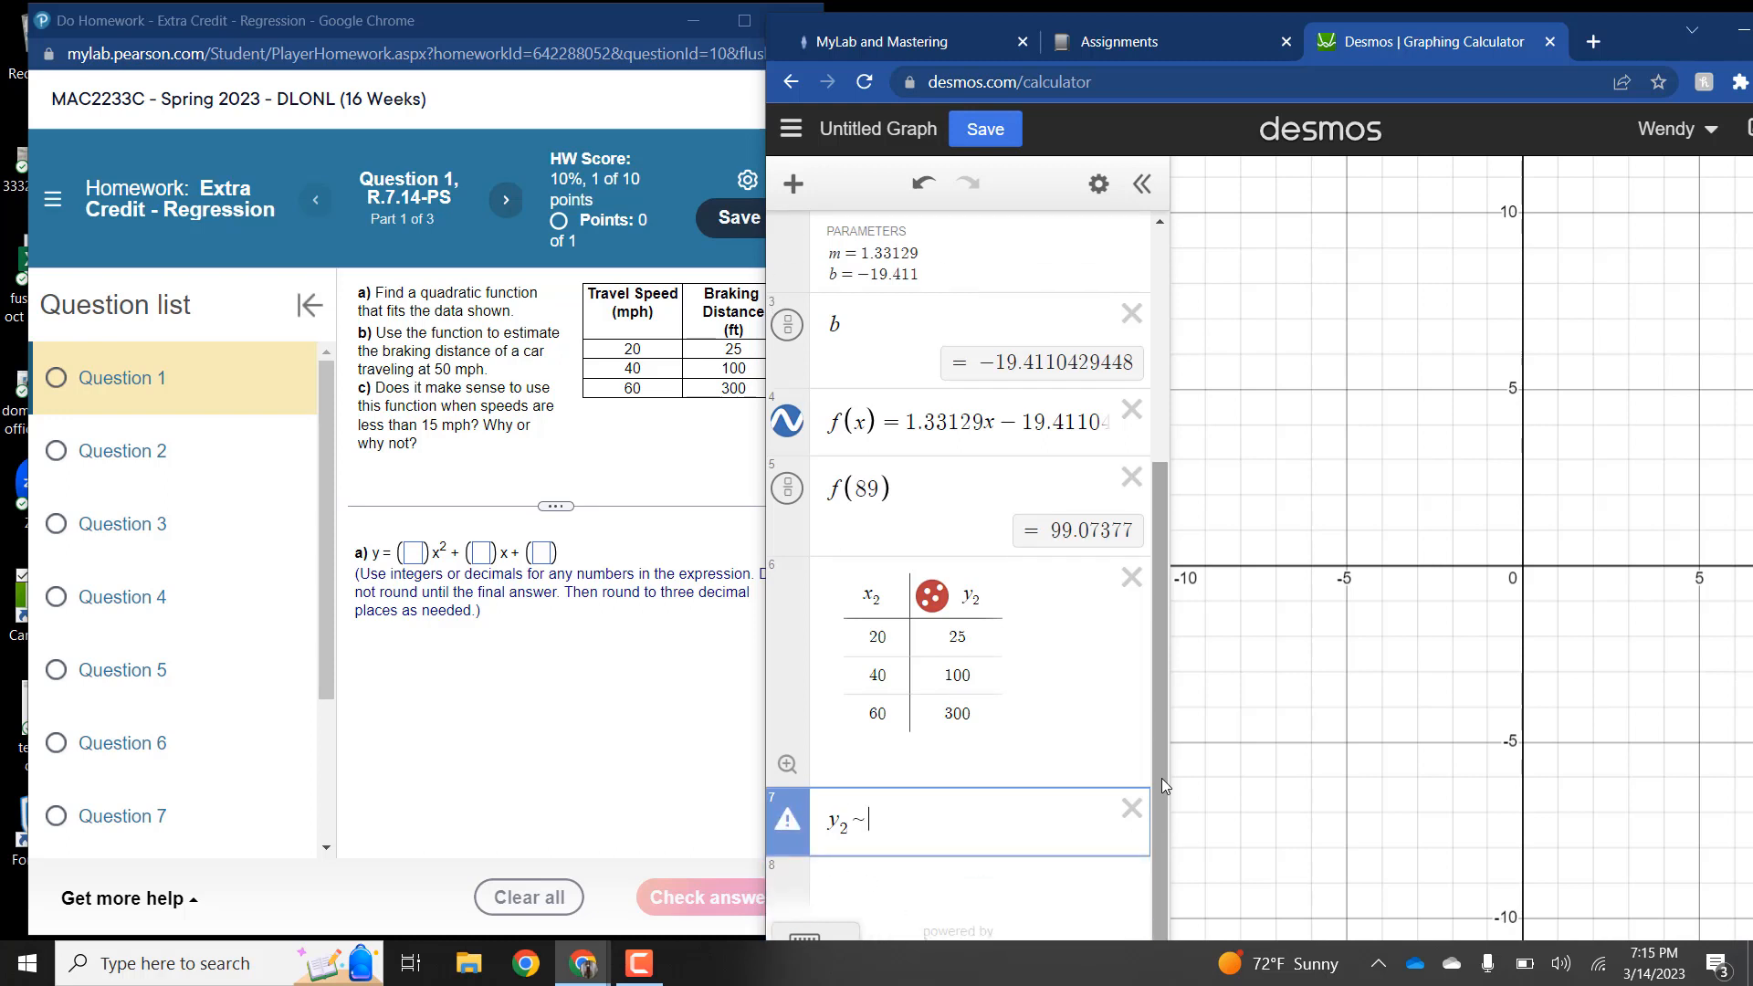
# Step: Delete Question 10's table, linear regression, b, f(x) and f(89) entries from the Desmos expression list
pyautogui.scroll(5, 1164, 733)
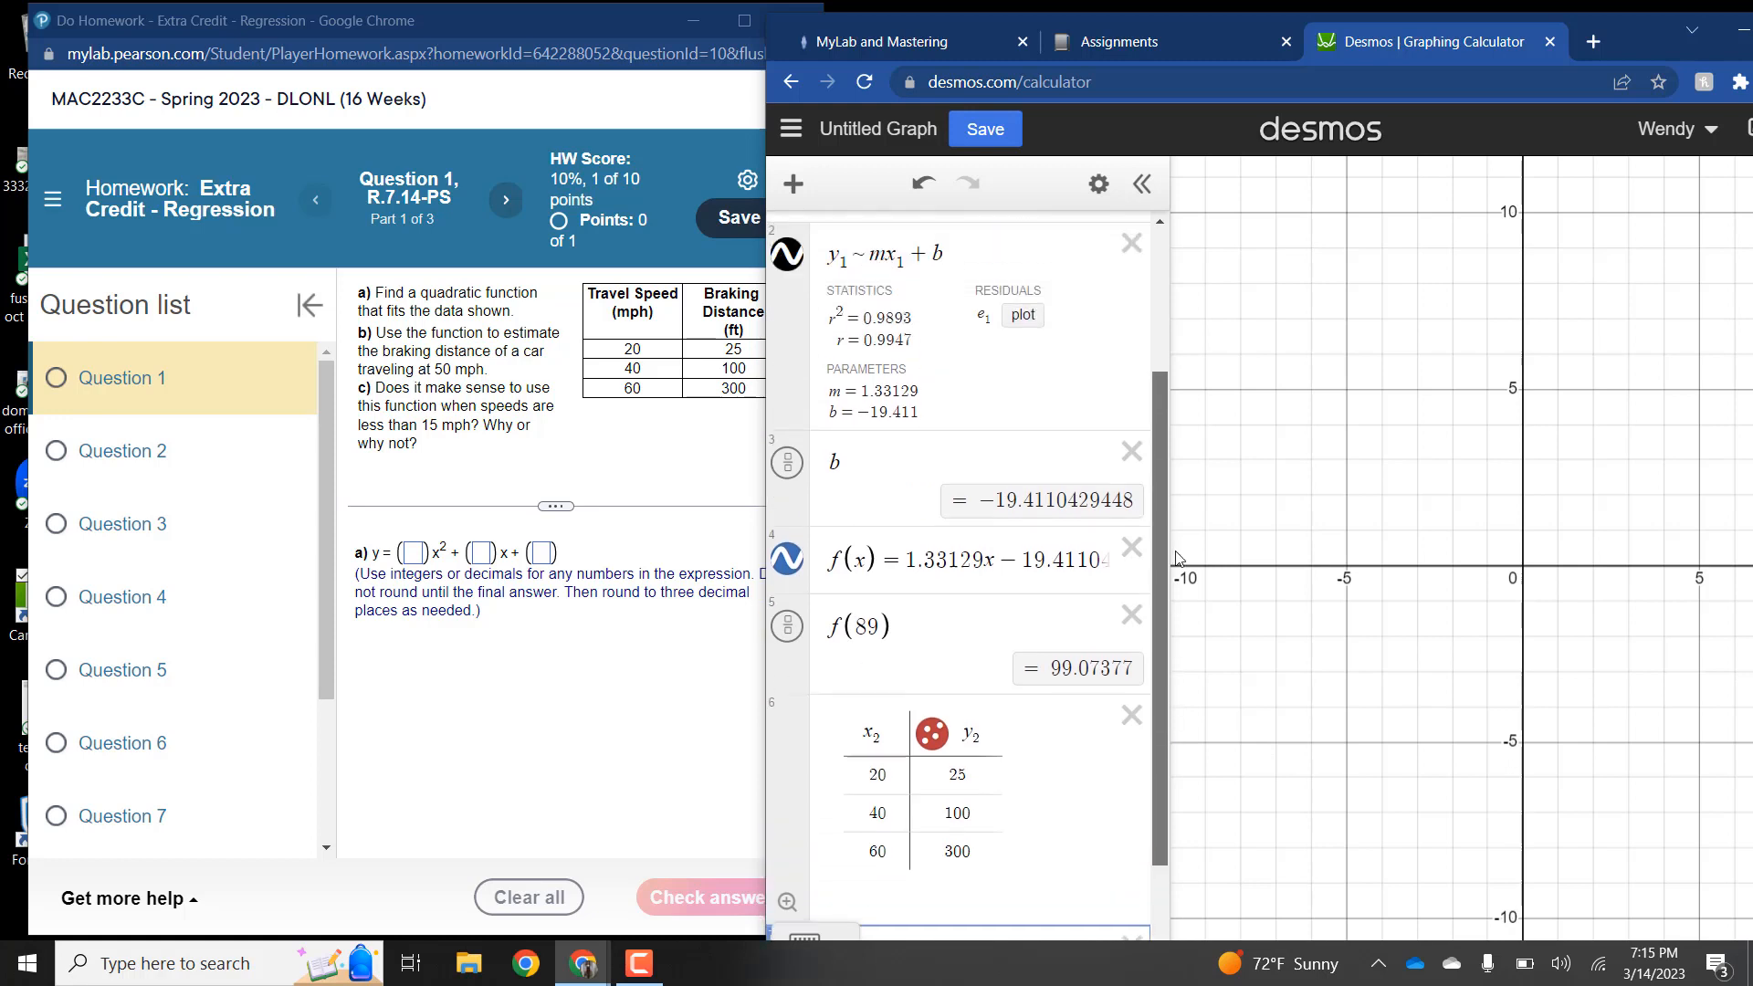
pyautogui.click(1137, 242)
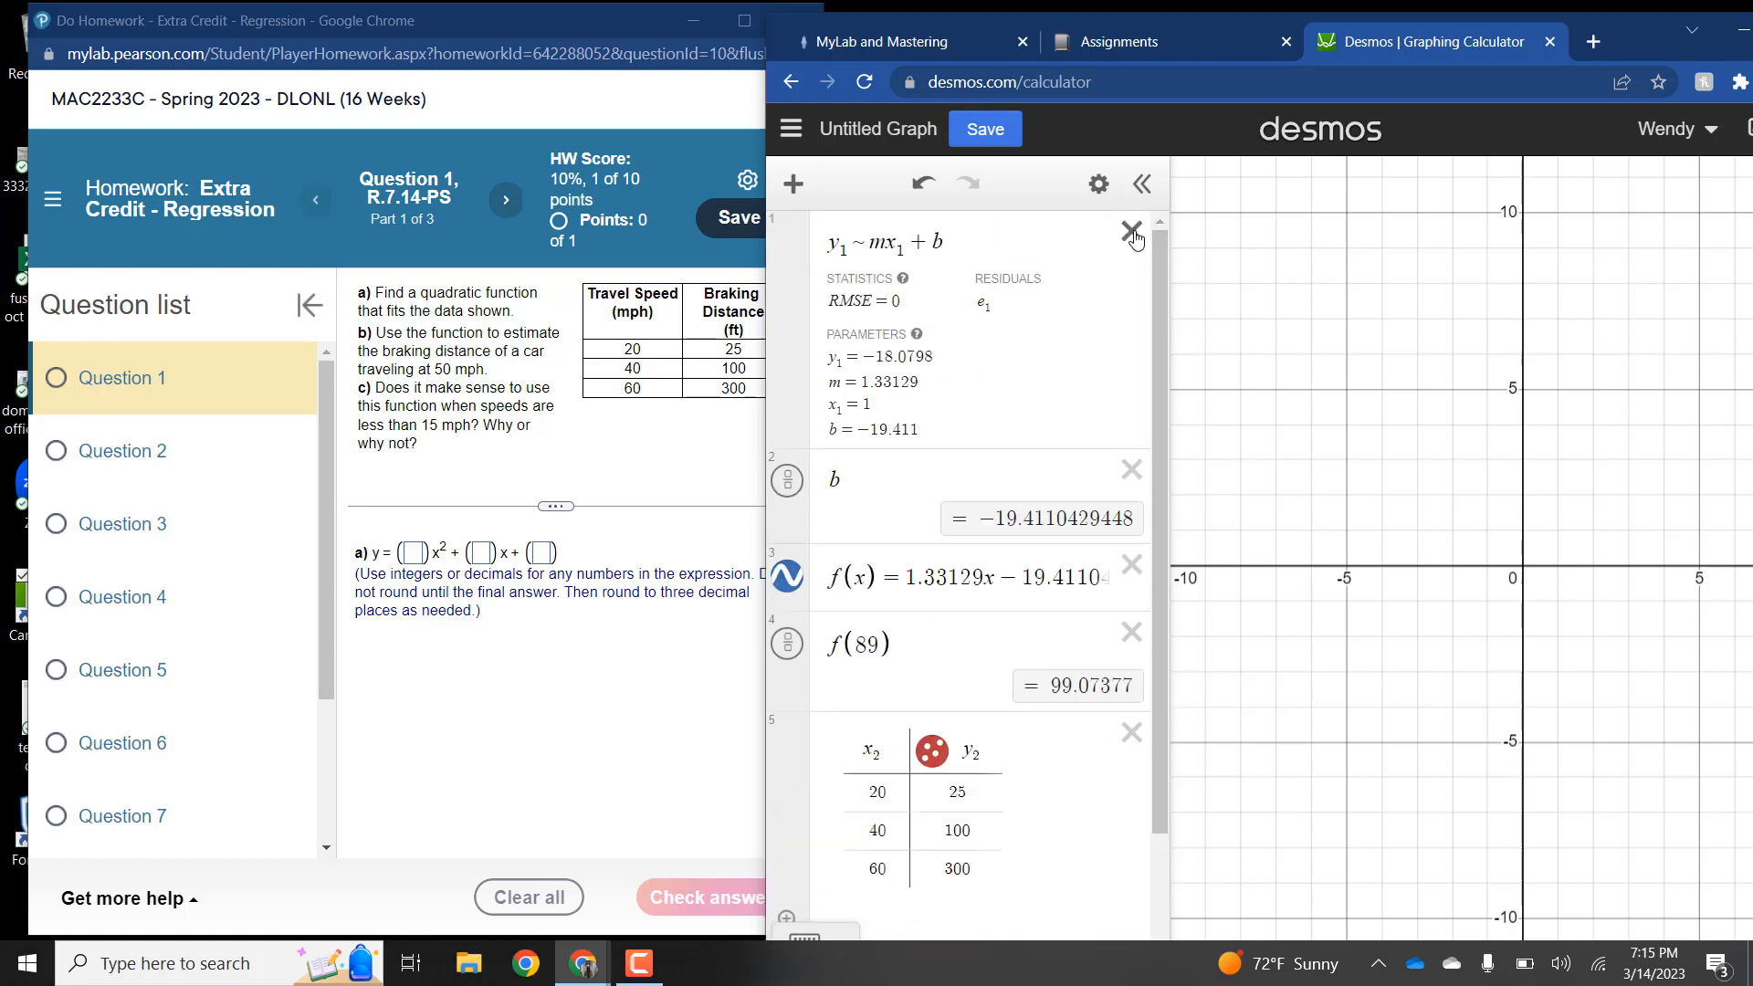
pyautogui.click(1137, 241)
pyautogui.click(1137, 240)
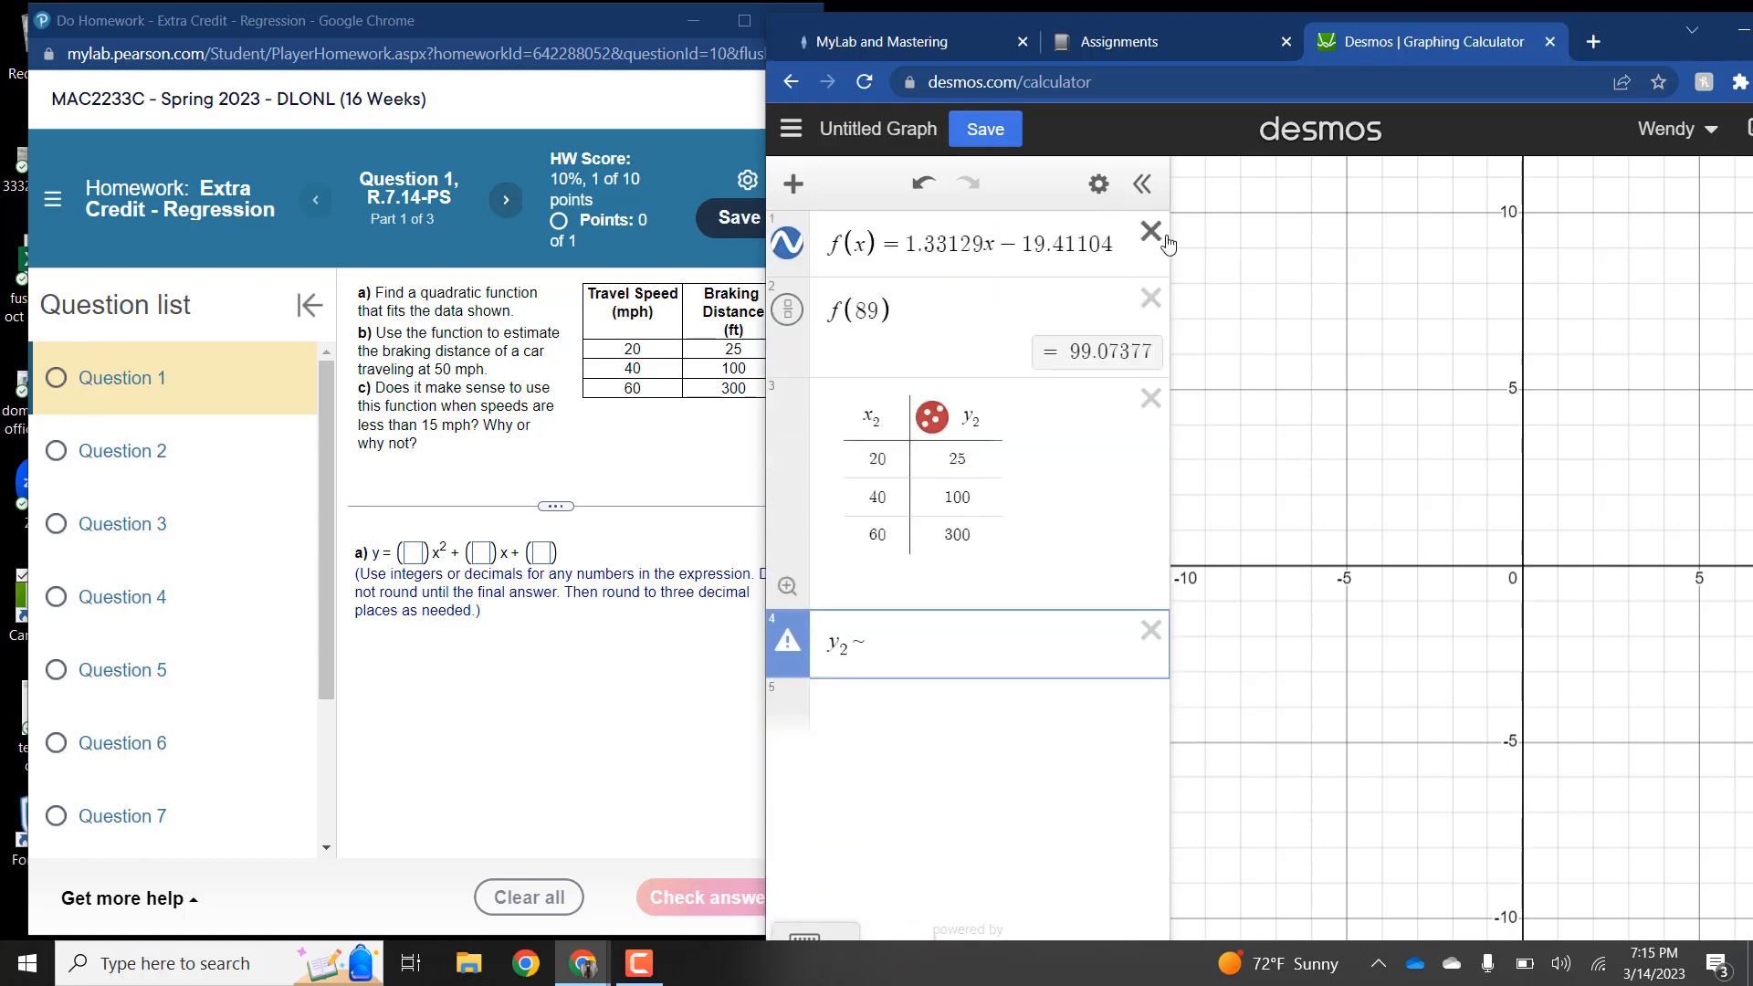
pyautogui.click(1152, 233)
pyautogui.click(1151, 233)
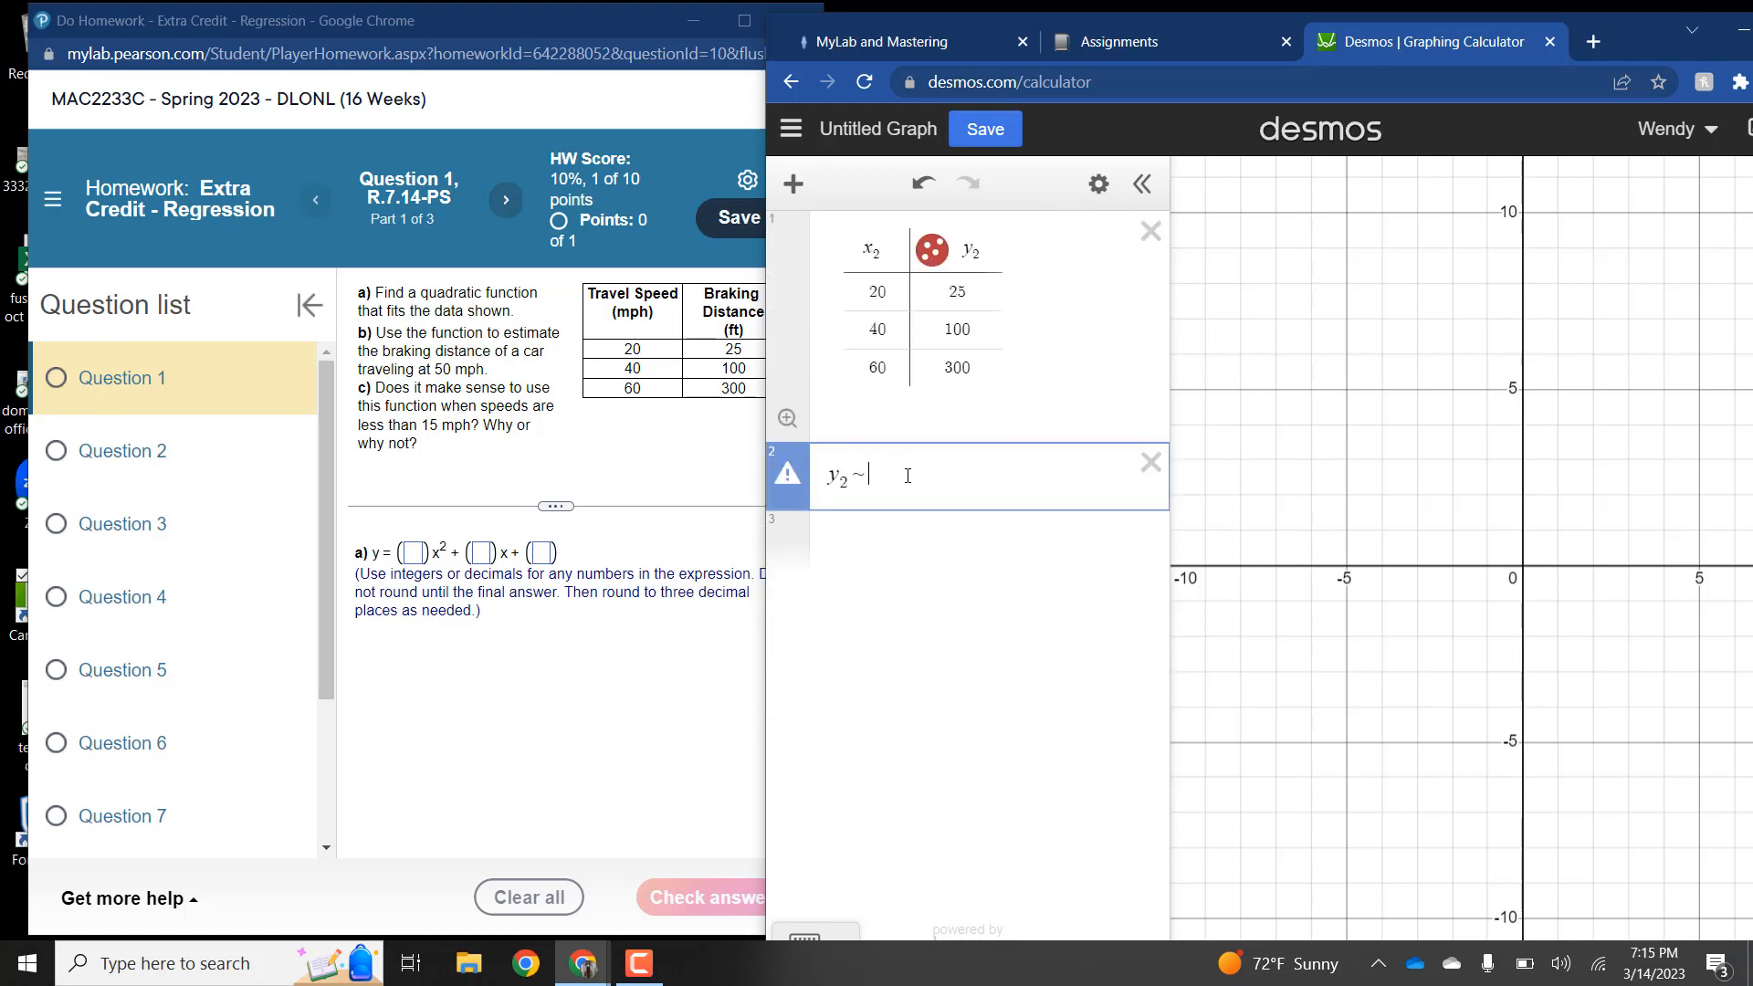
# Step: Complete the quadratic regression as y2 ~ ax2² + bx2 + c
pyautogui.write('ax_2^2')
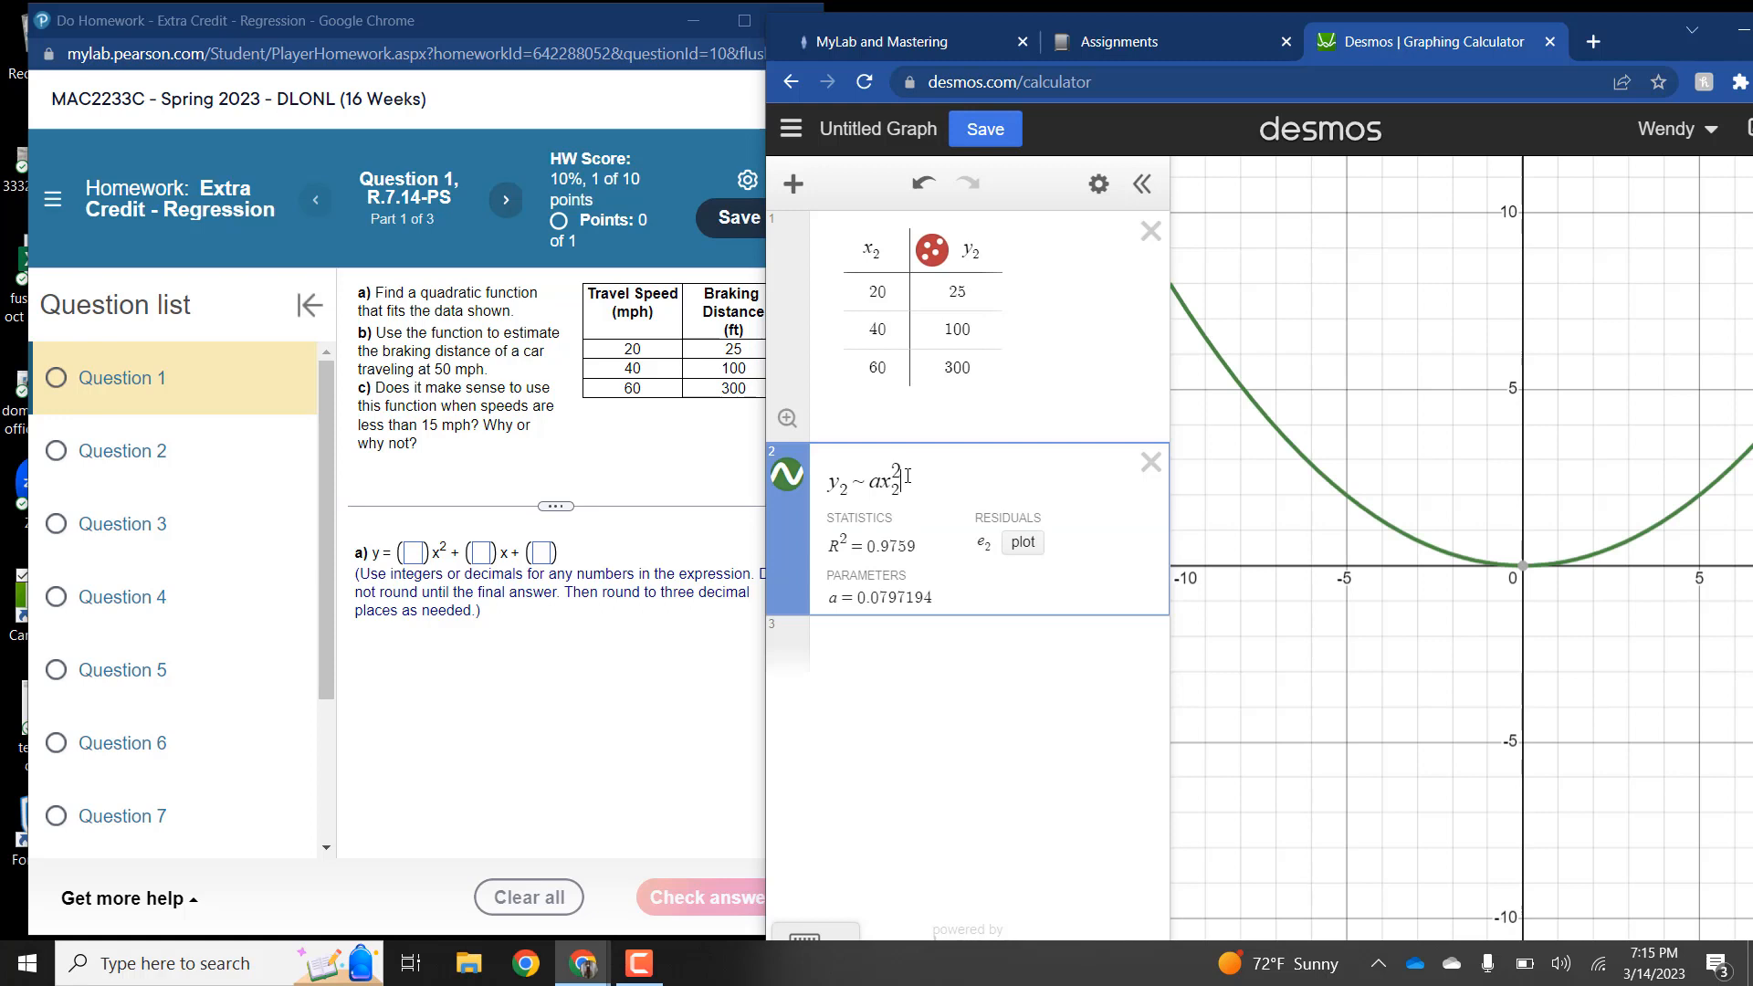
pyautogui.press('Right')
pyautogui.write('+bx2')
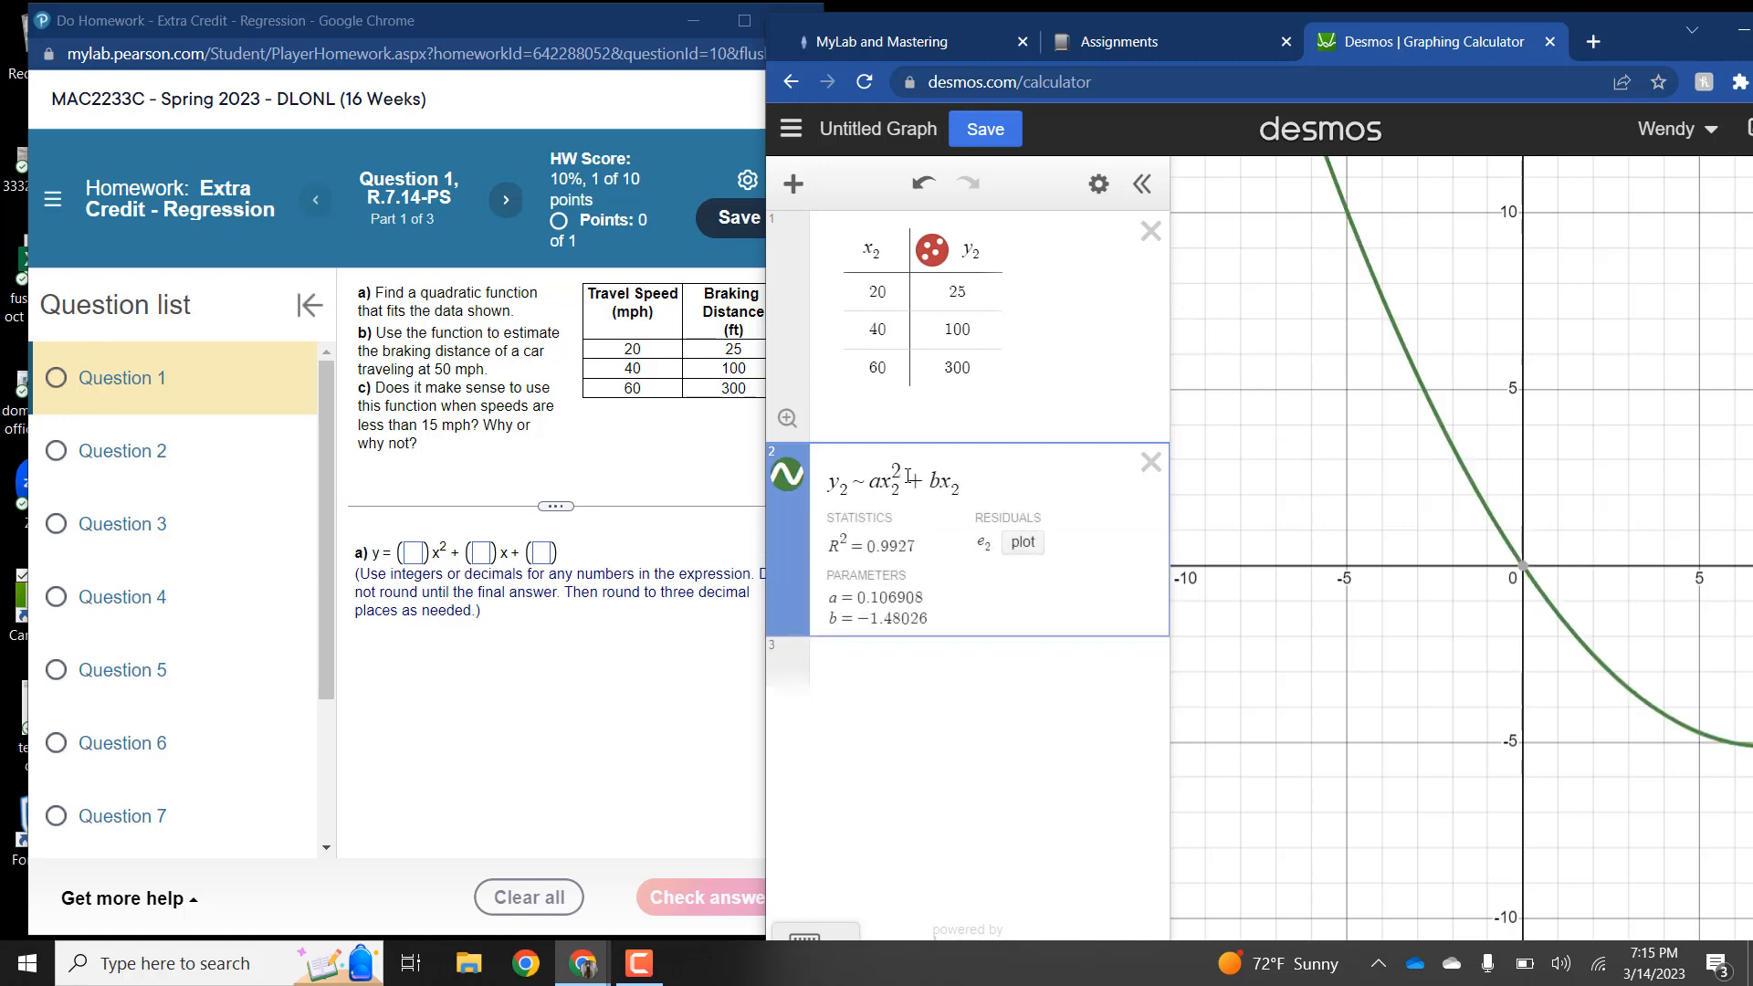
pyautogui.write('+c')
pyautogui.press('Return')
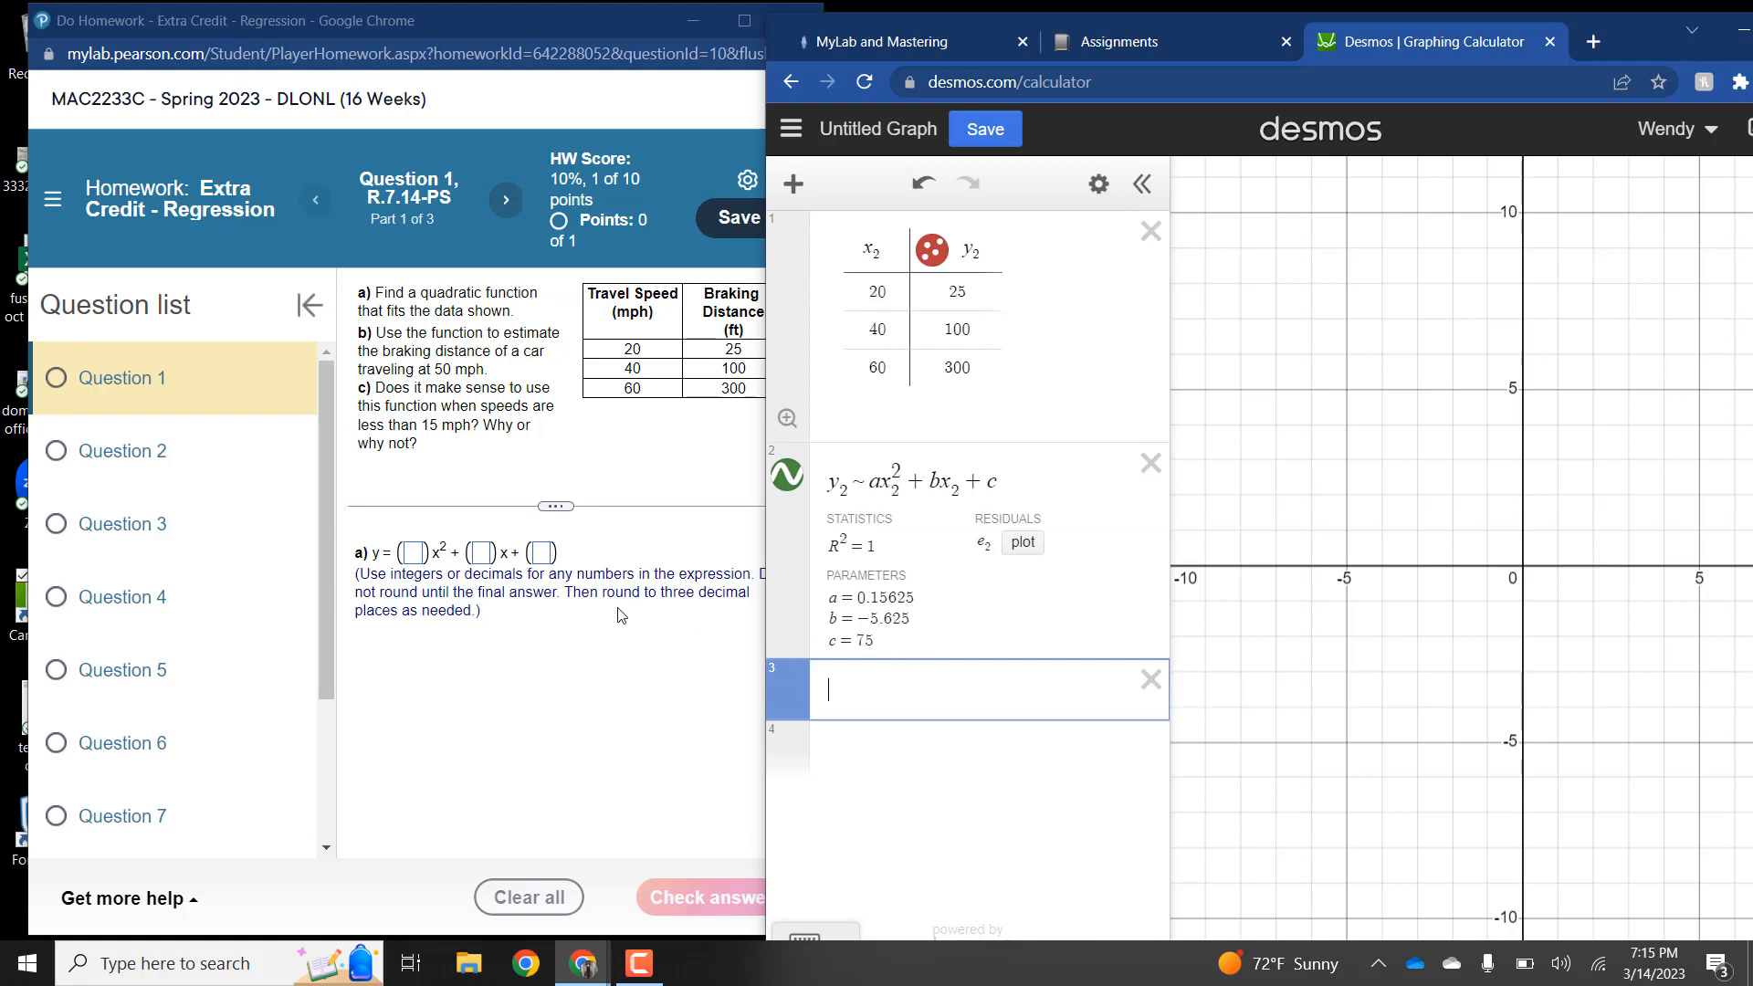
# Step: Answer Question 1 part a in MyLab with the coefficients 0.156, -5.625 and 75, and check the answer
pyautogui.click(598, 582)
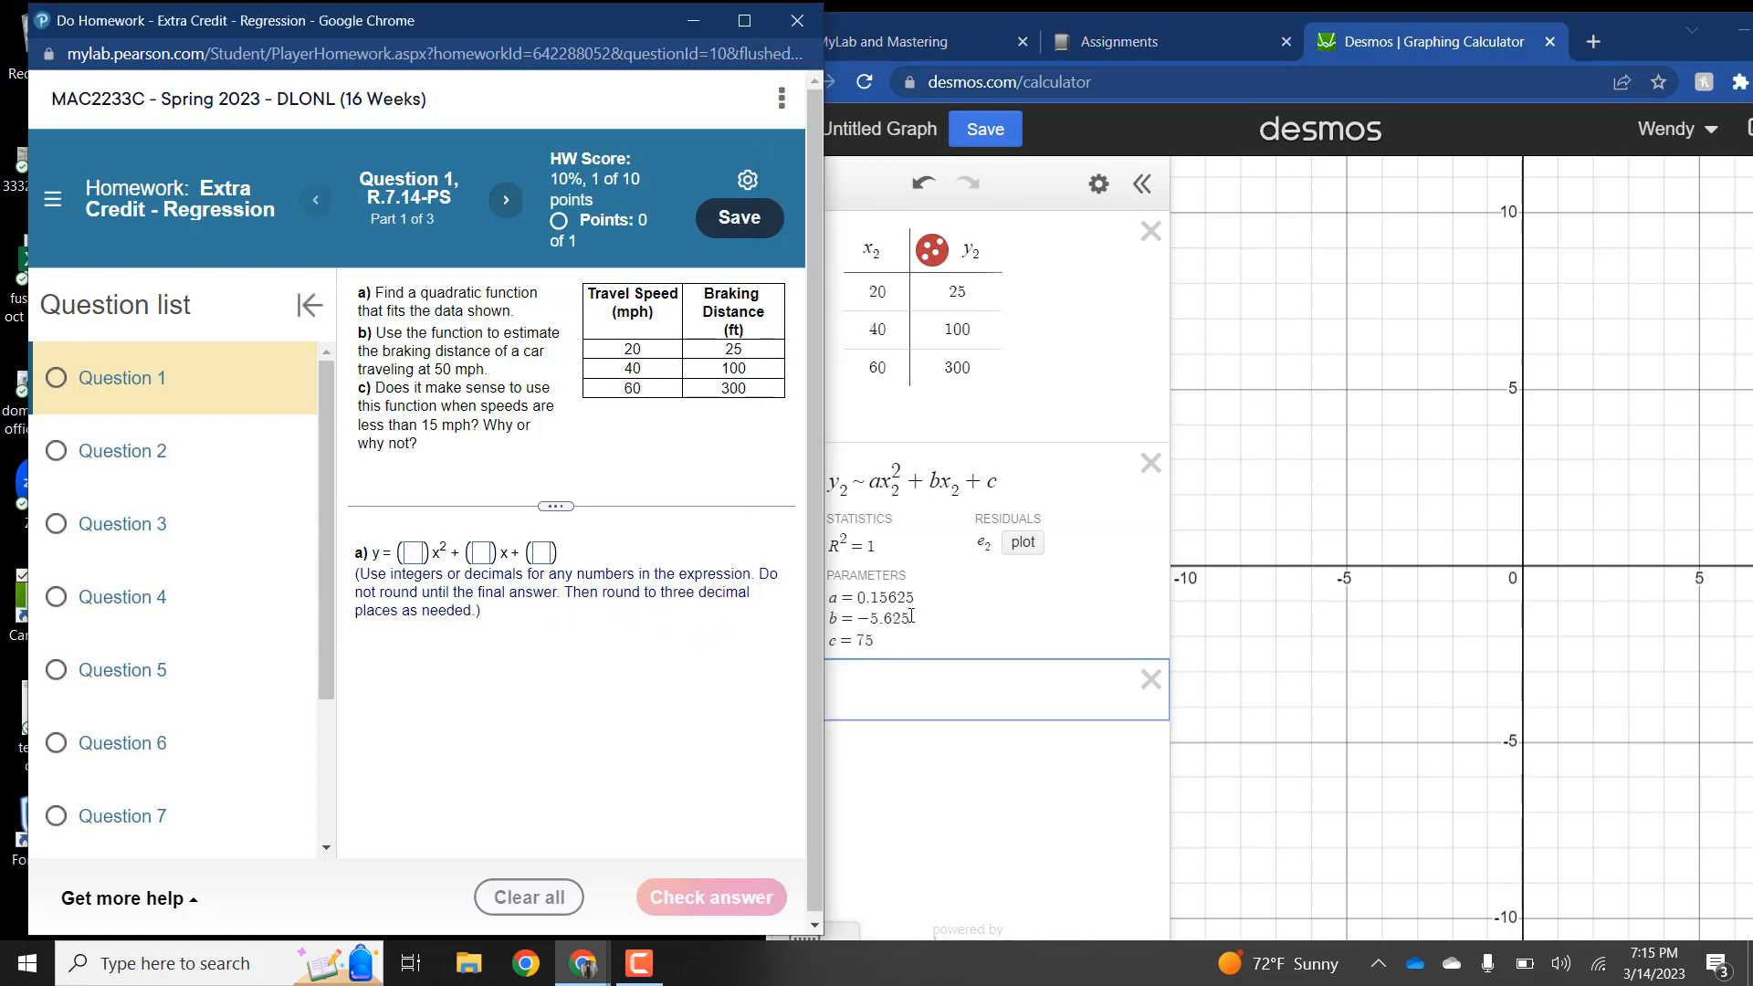
pyautogui.click(414, 553)
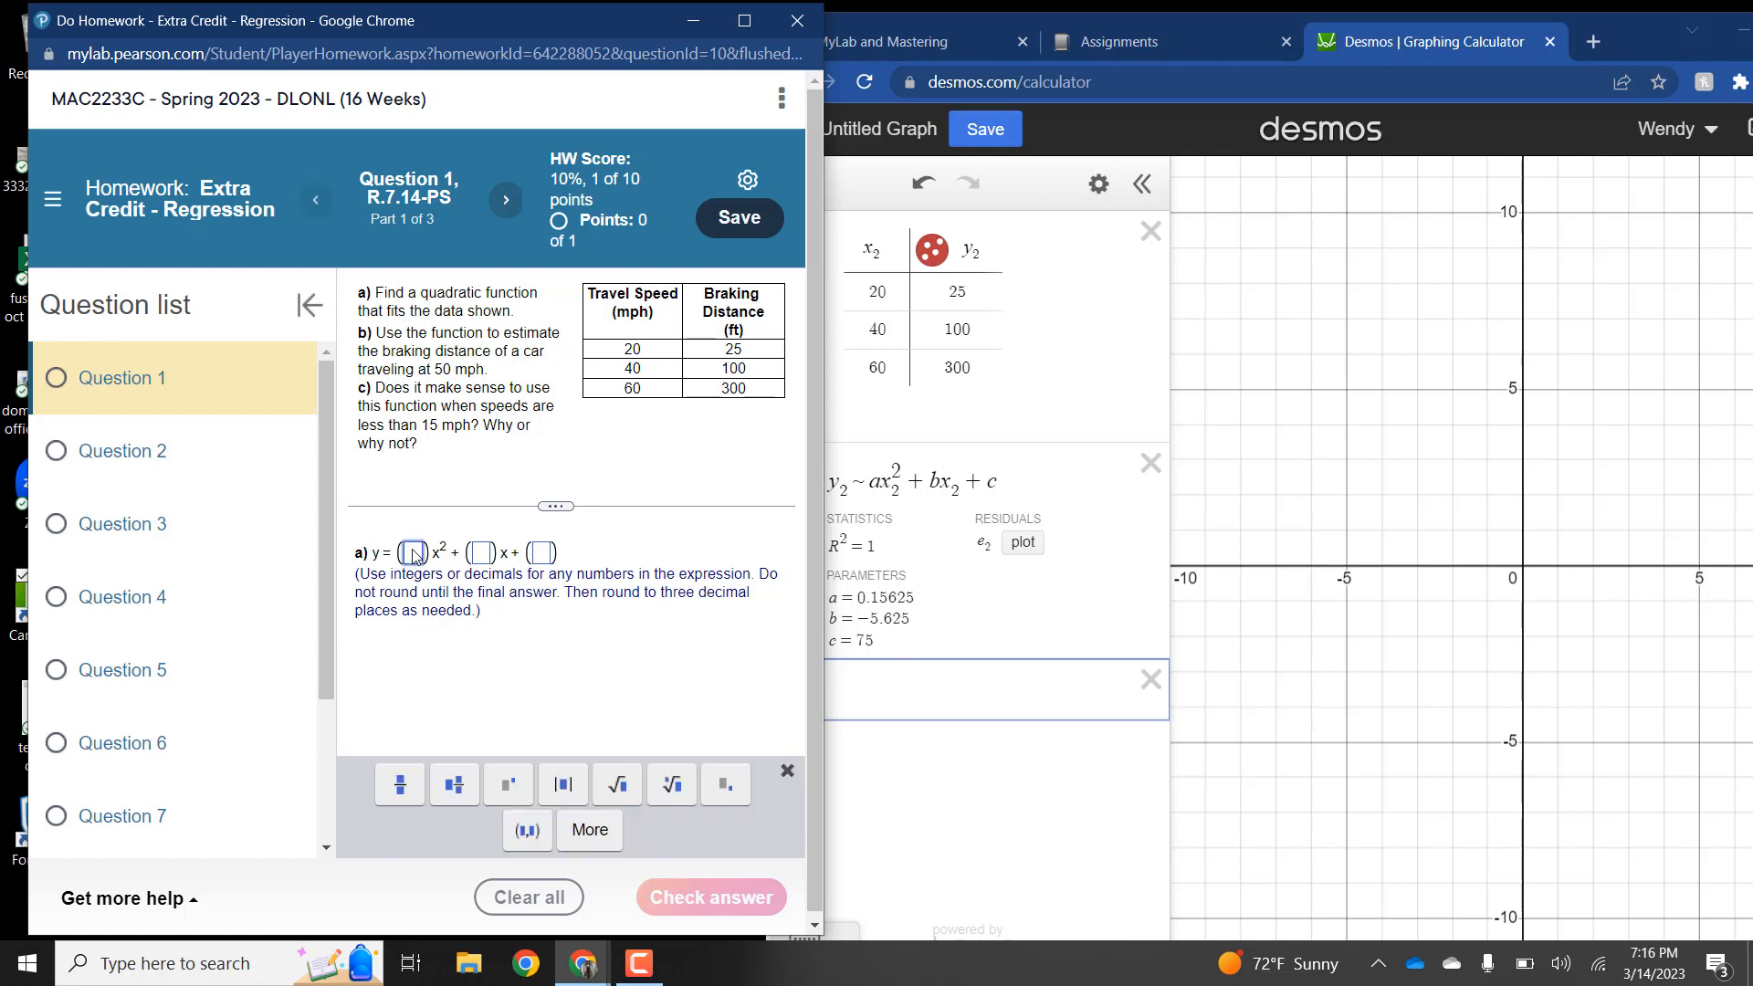
pyautogui.write('0')
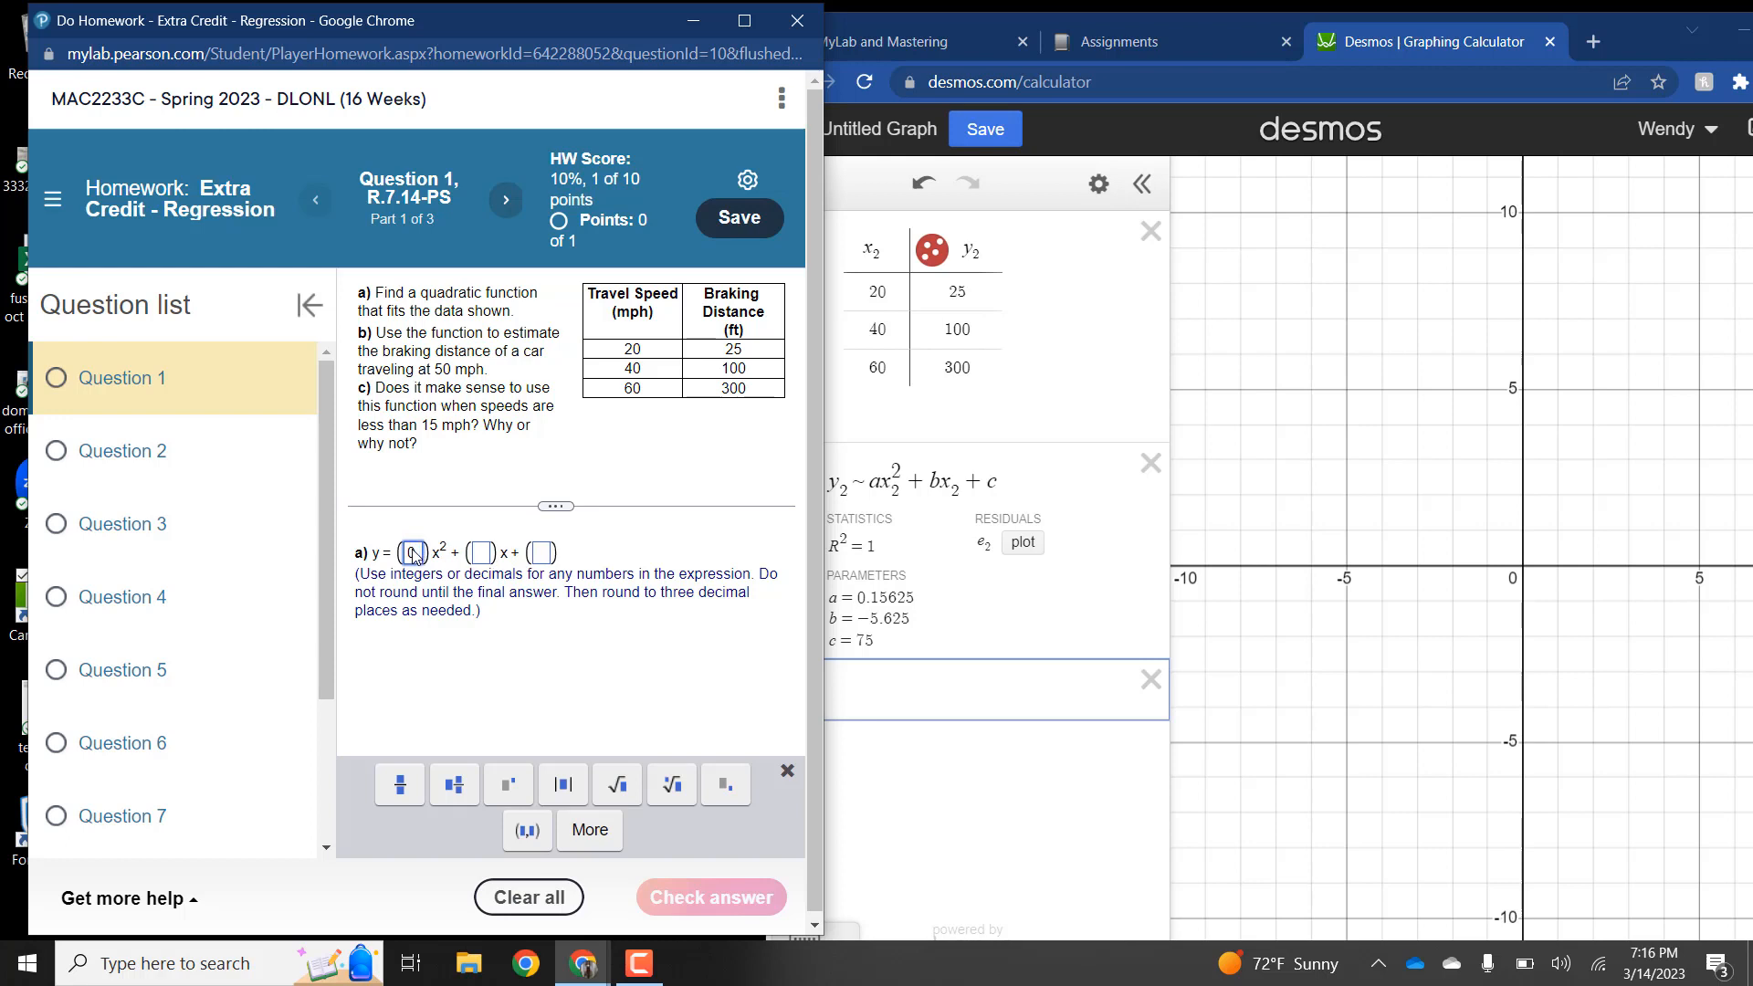
pyautogui.write('.156x')
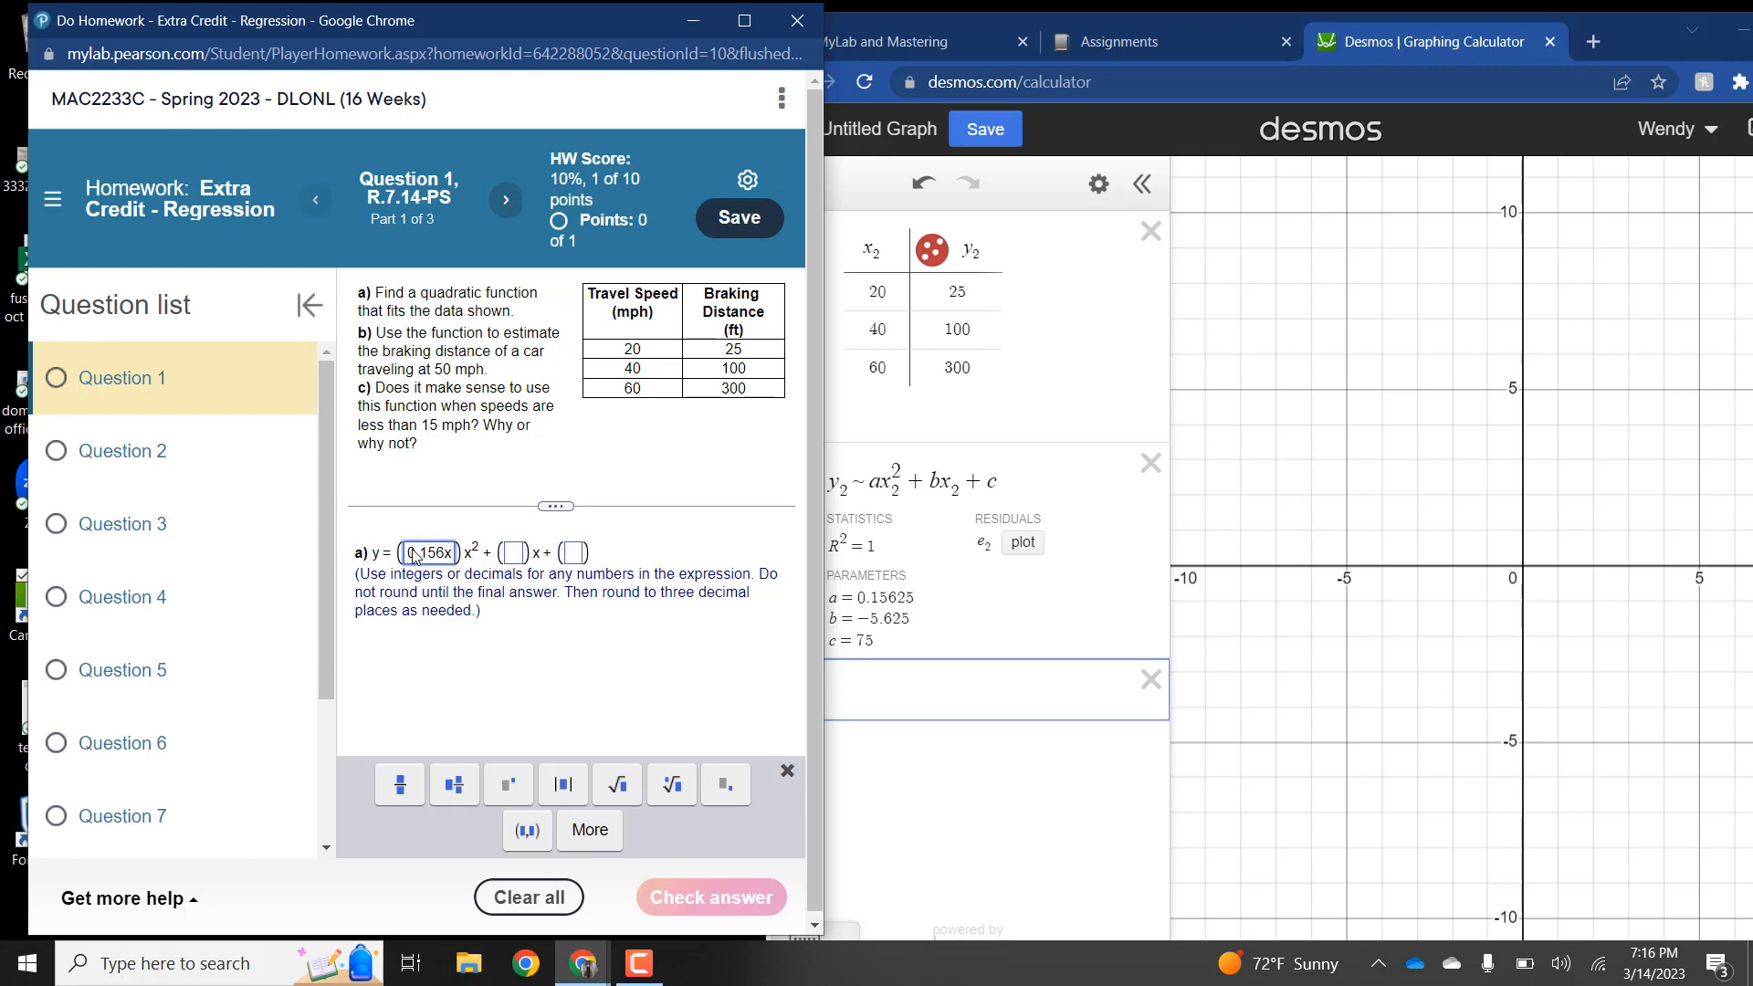
pyautogui.press('BackSpace')
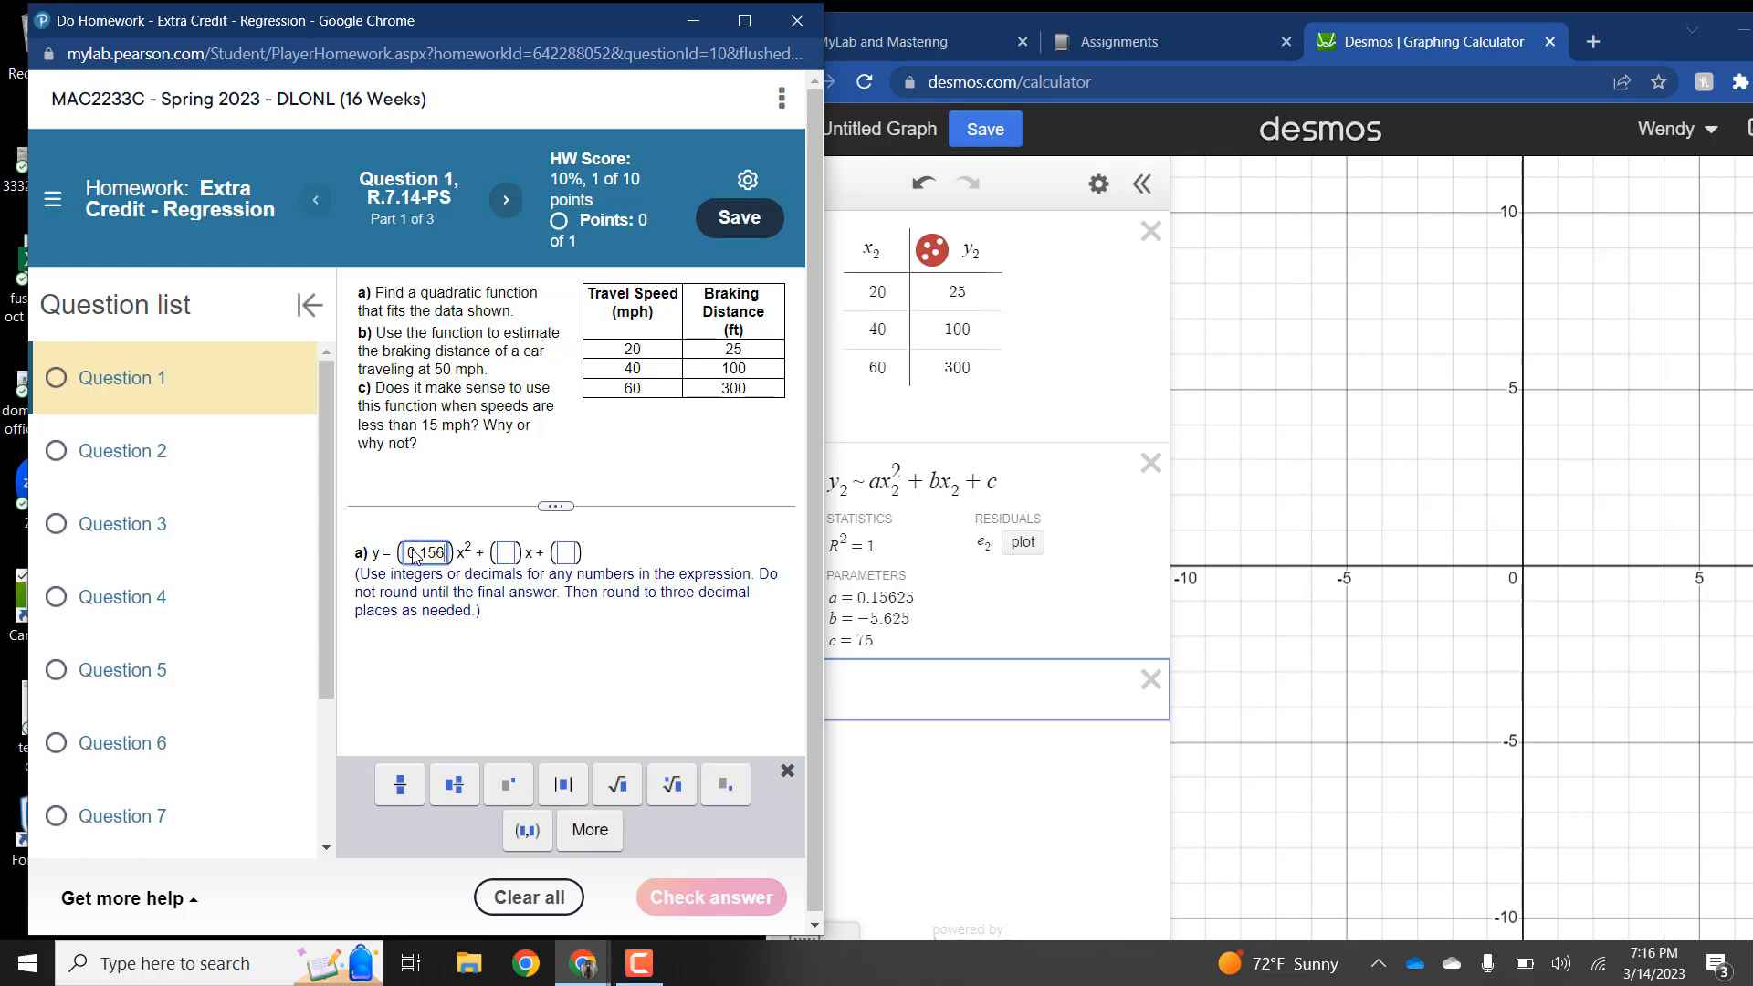
pyautogui.click(504, 554)
pyautogui.write('-5.6')
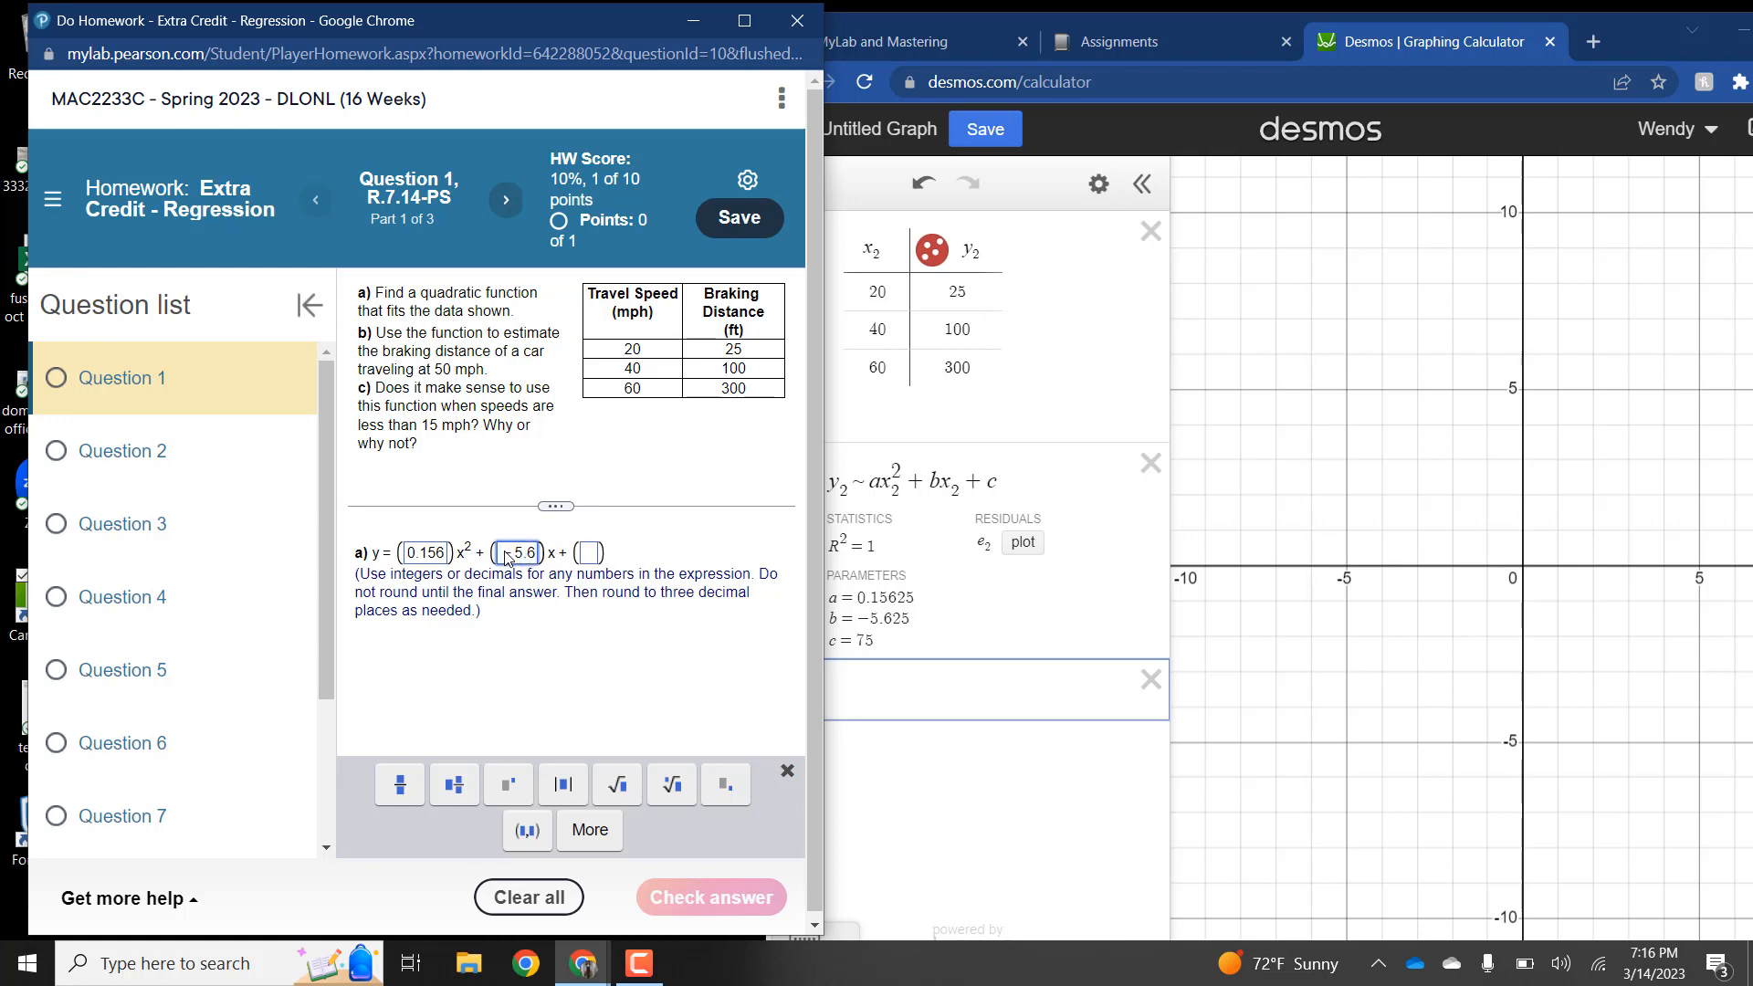
pyautogui.write('25')
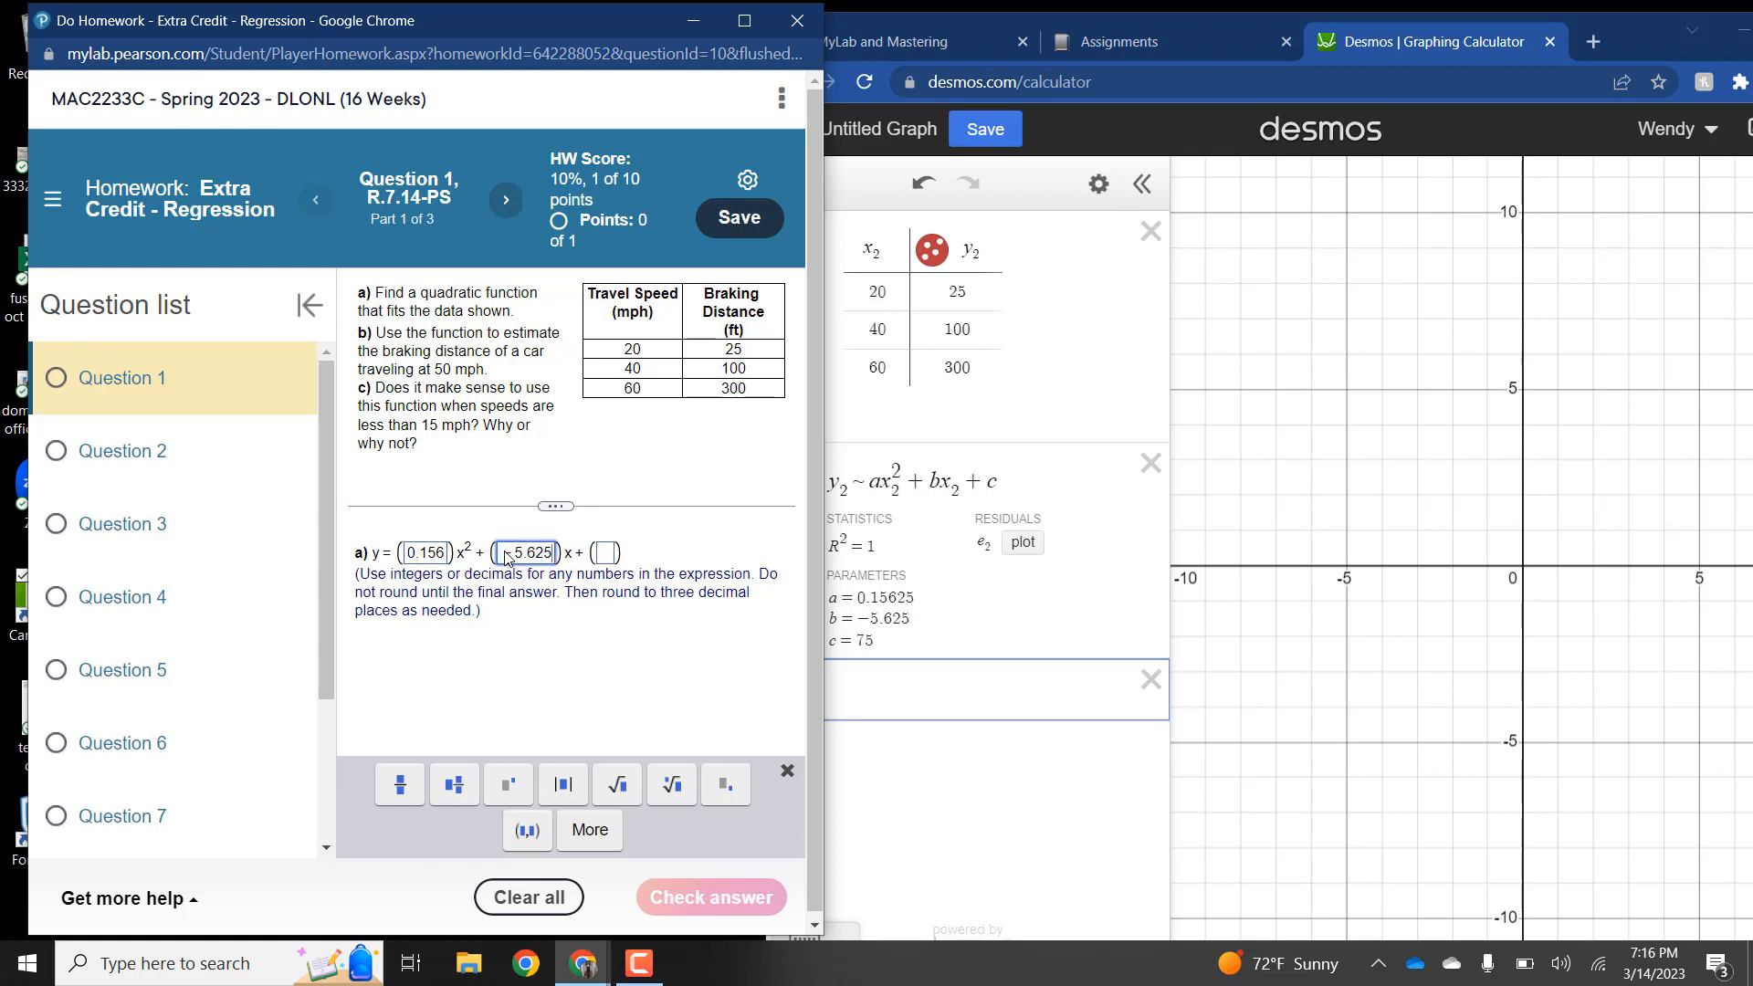
pyautogui.click(606, 555)
pyautogui.write('75')
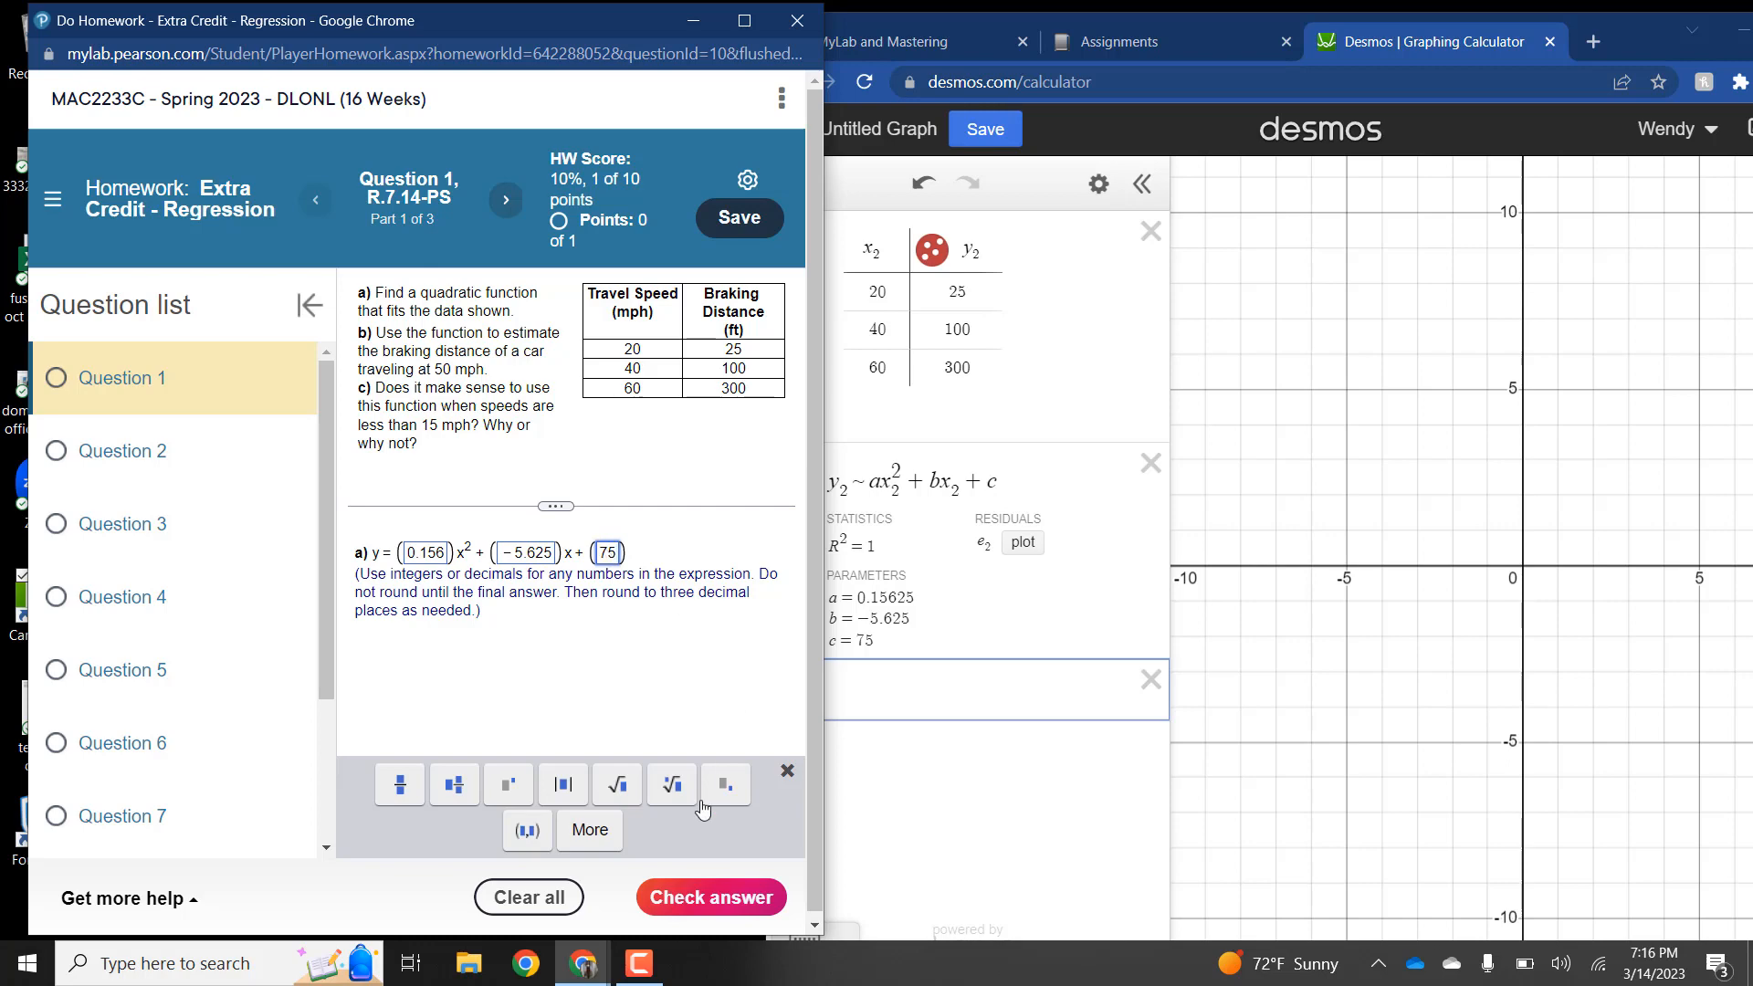
pyautogui.click(687, 899)
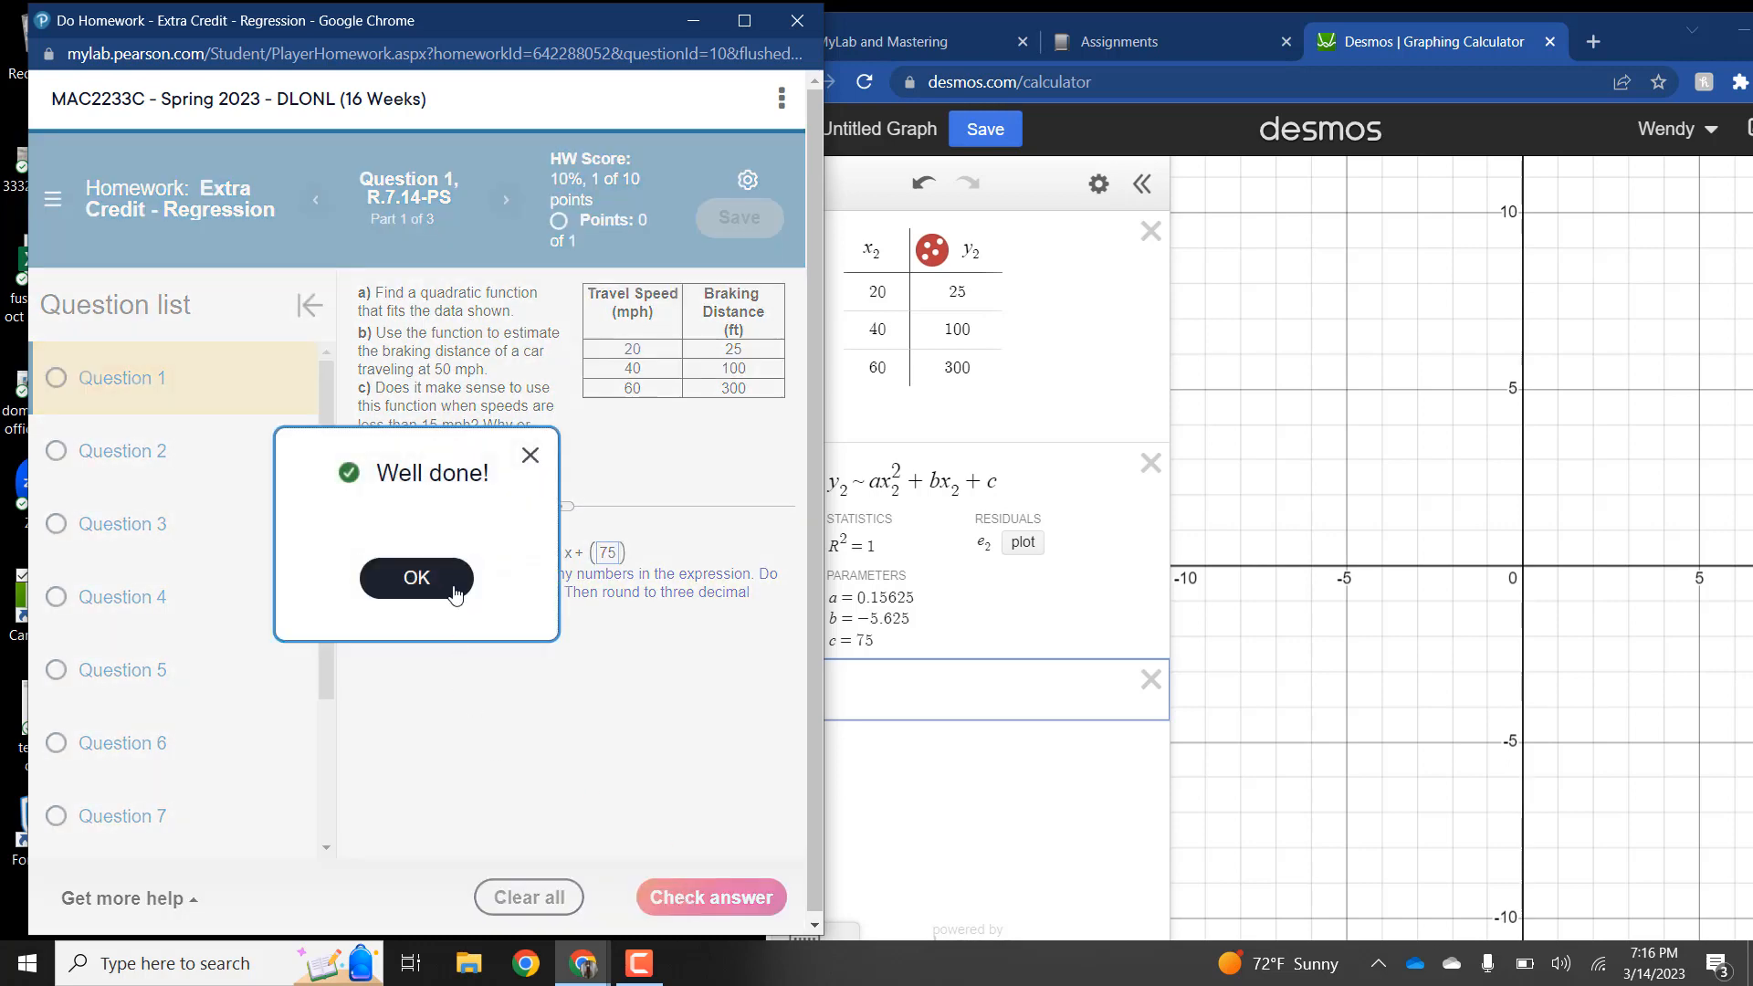
pyautogui.click(437, 575)
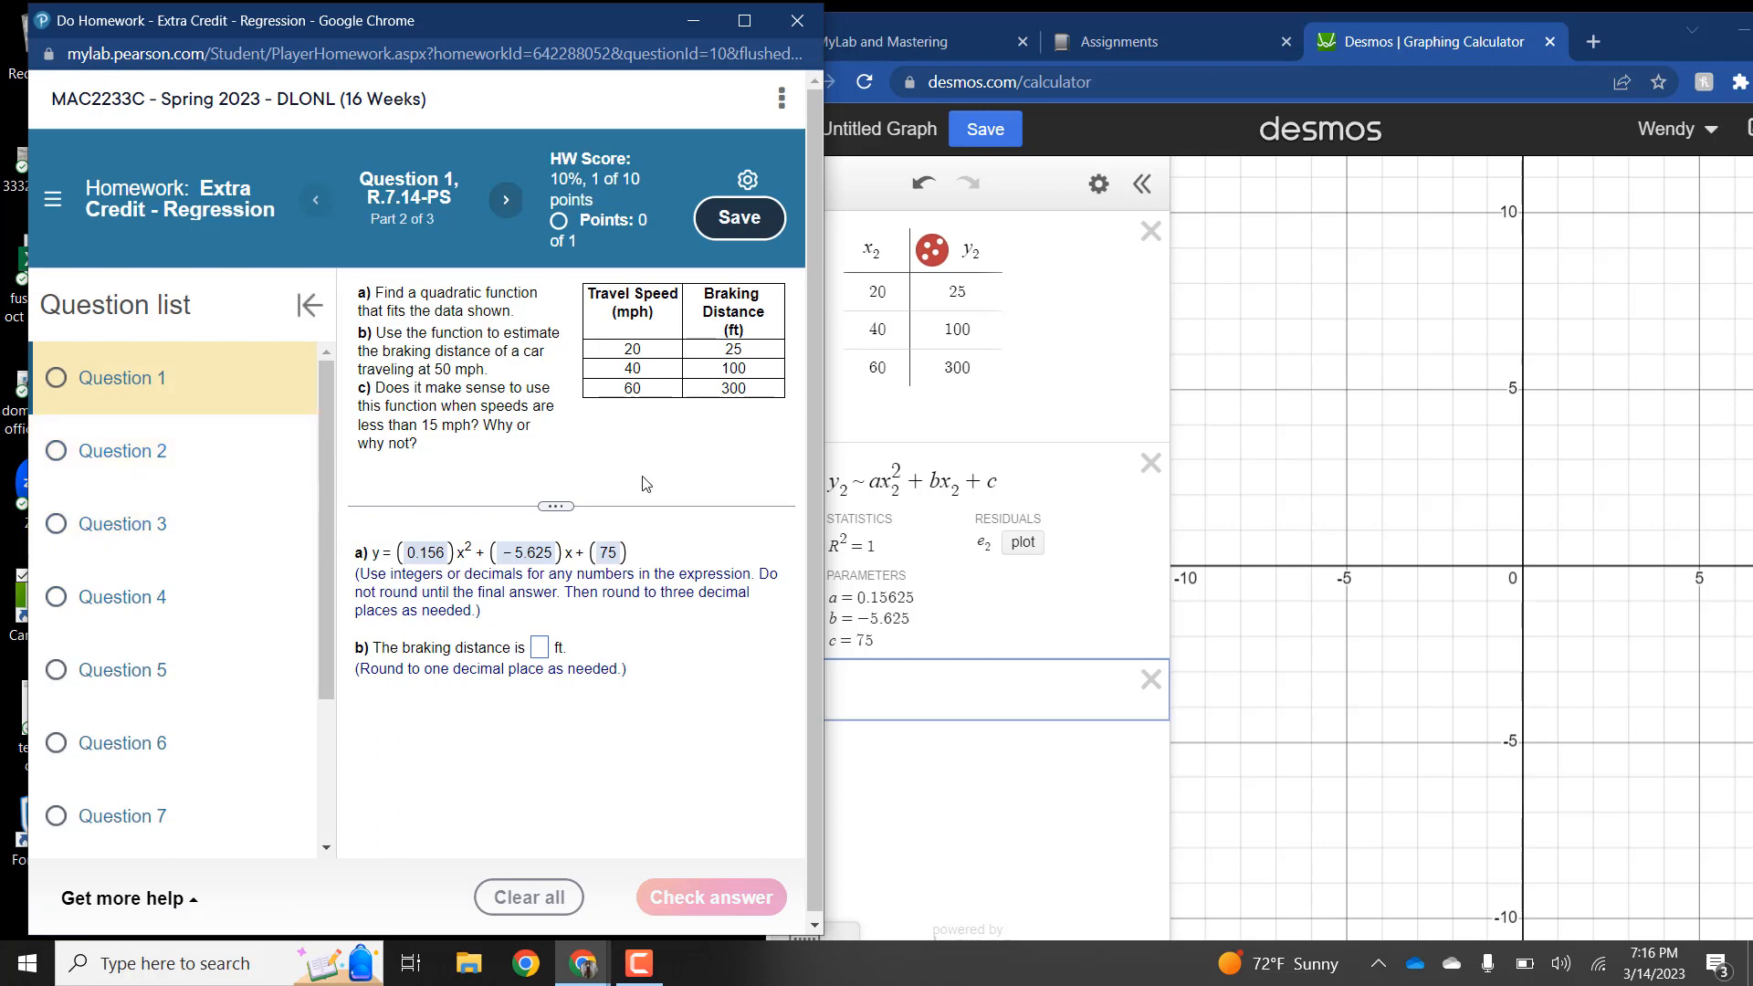
# Step: Define f(x) = .156x² - 5.625x + 75 in Desmos below the quadratic regression
pyautogui.click(538, 650)
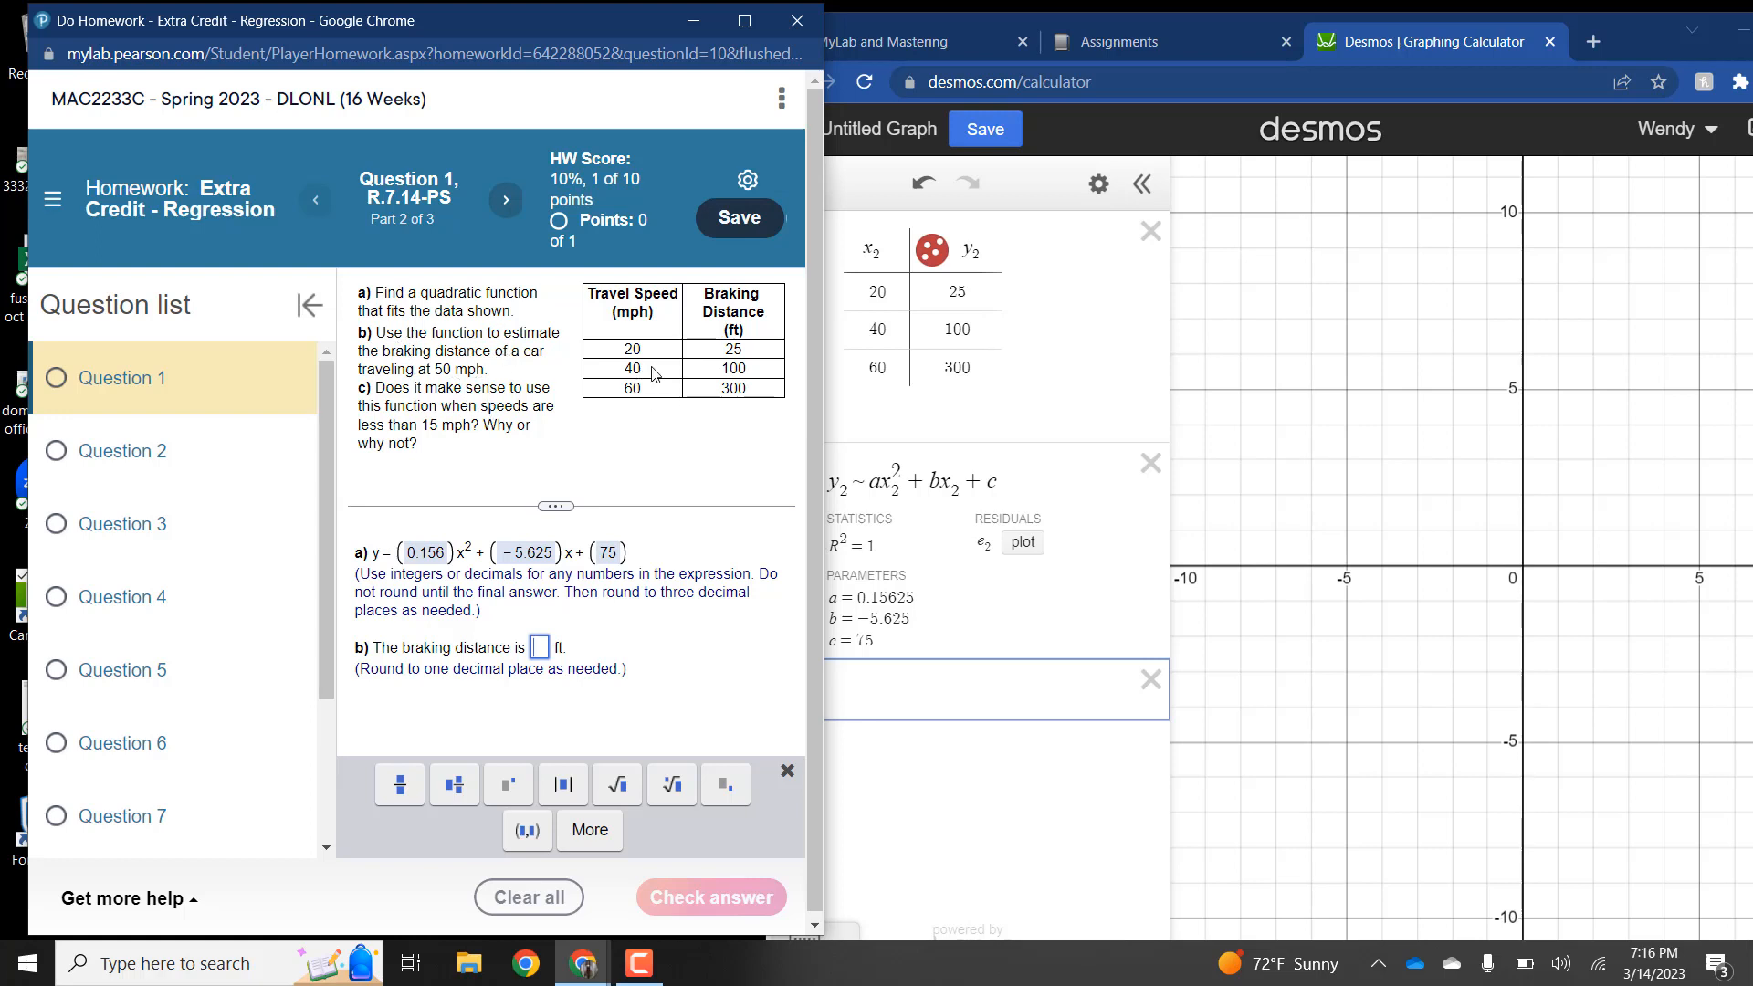
pyautogui.click(882, 679)
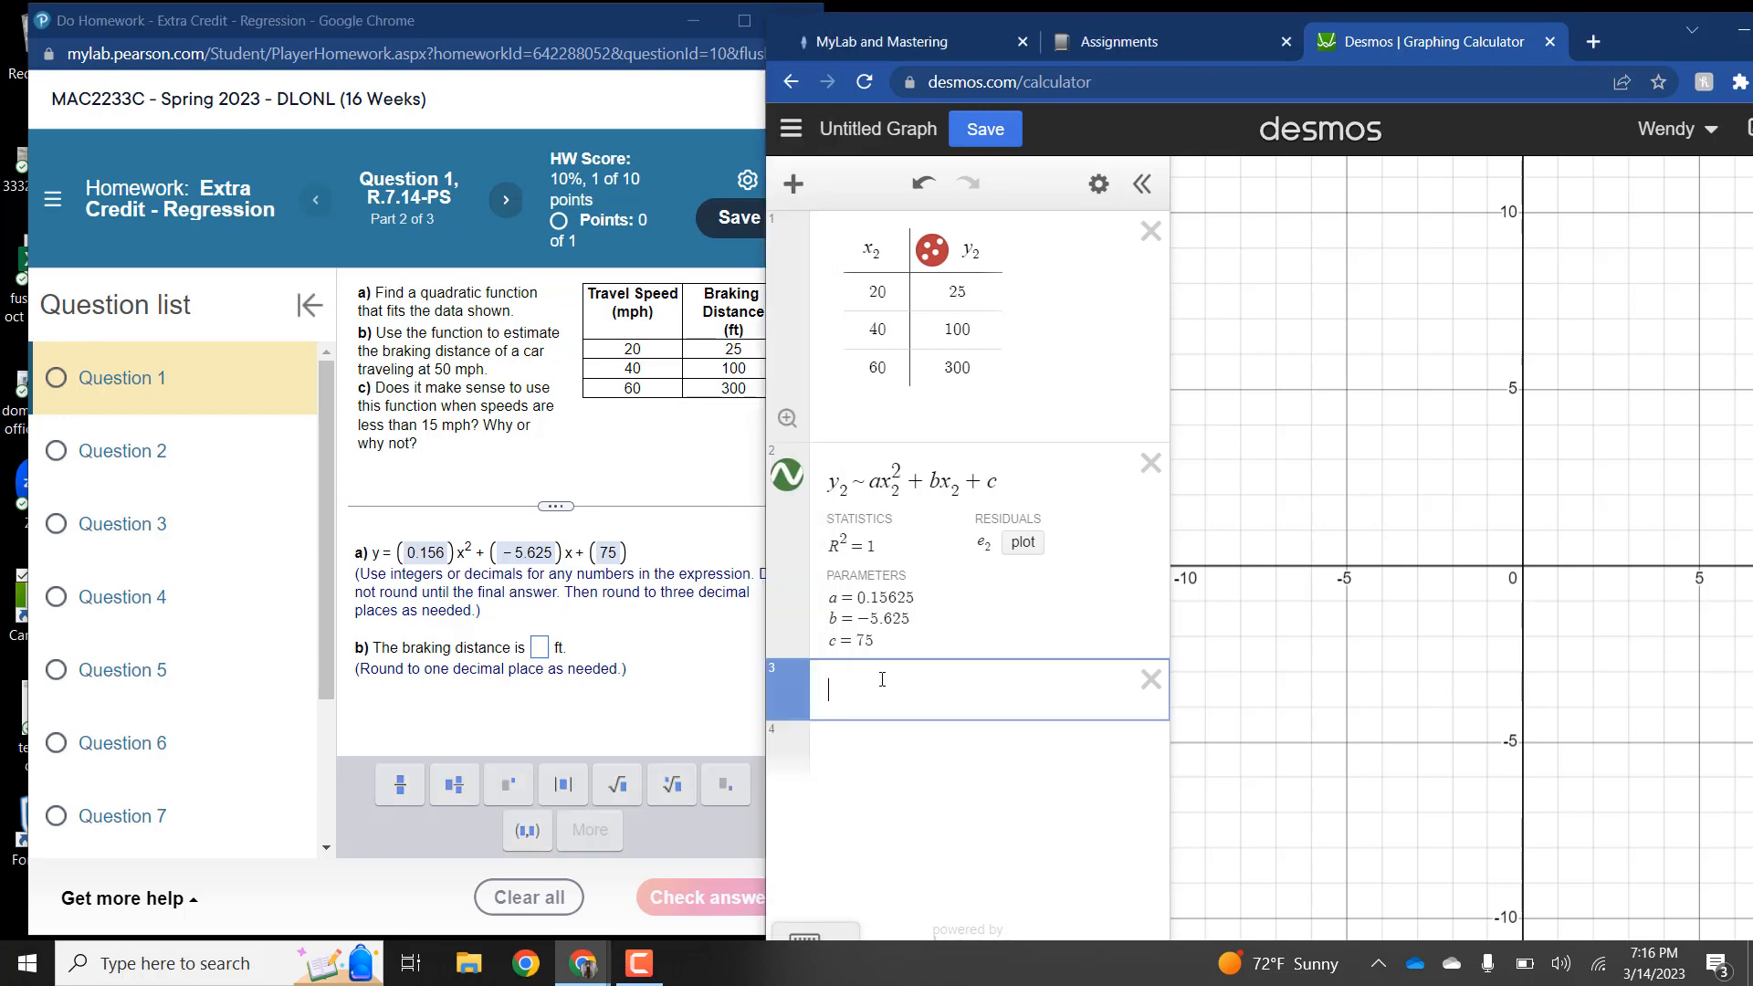
pyautogui.write('f(x)')
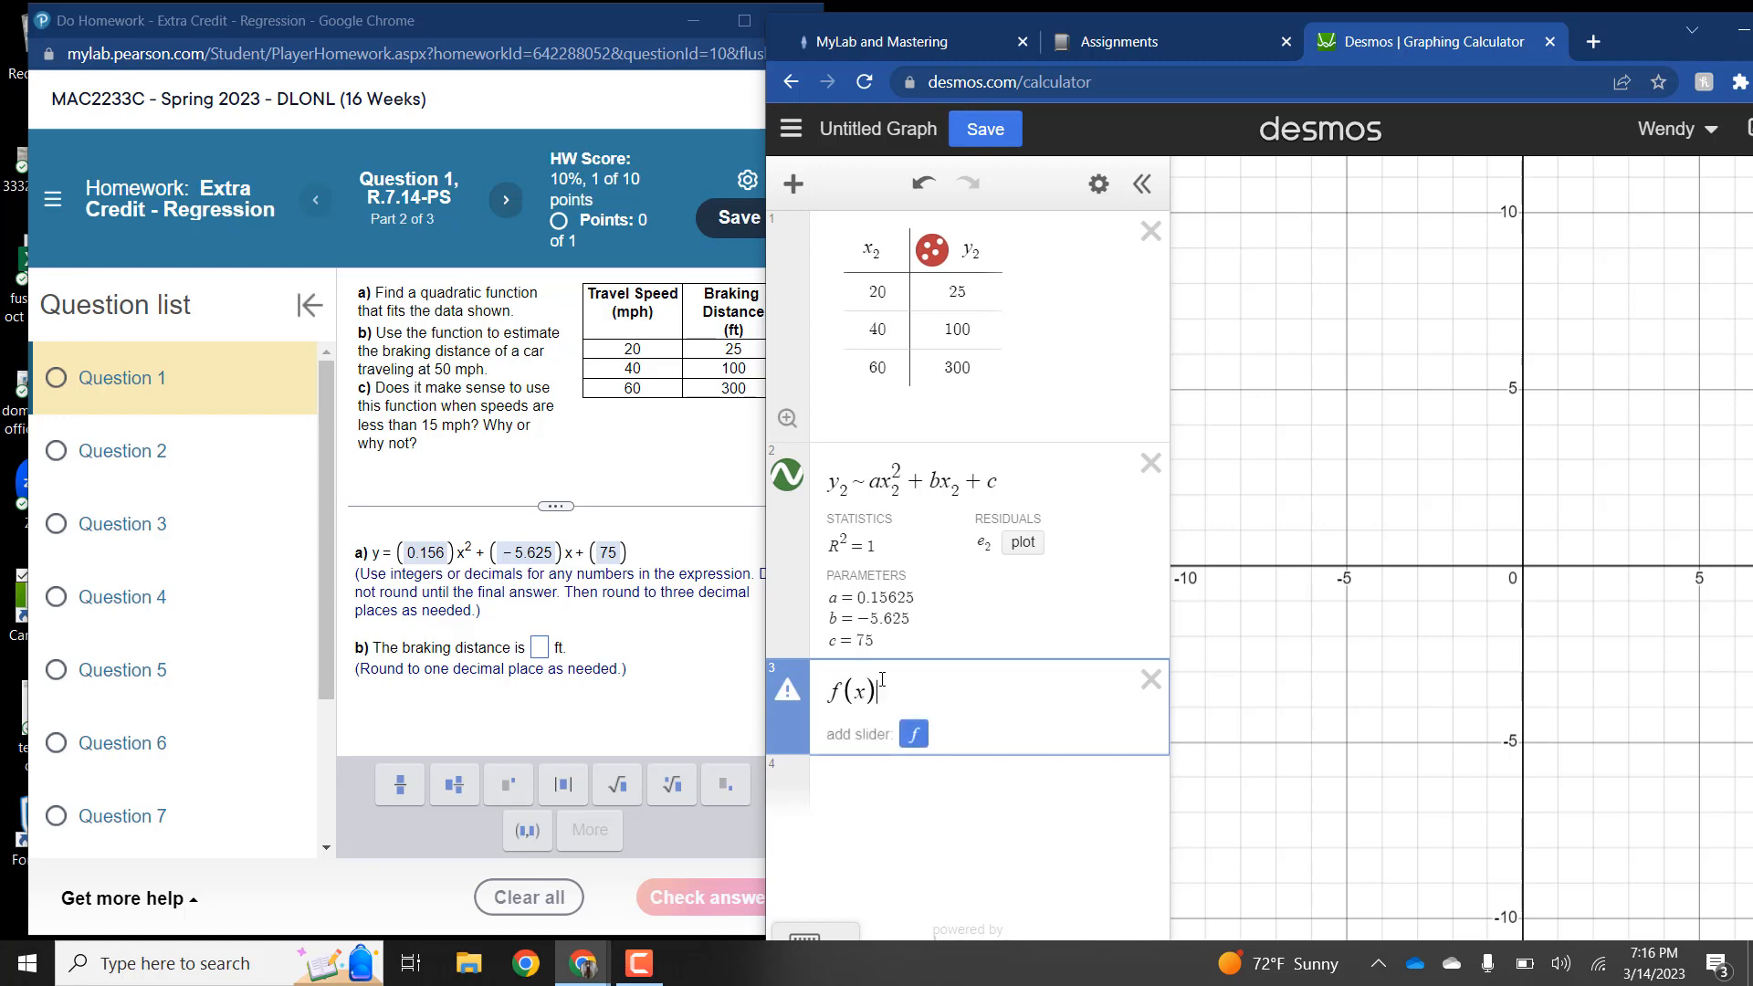
pyautogui.write('=.1')
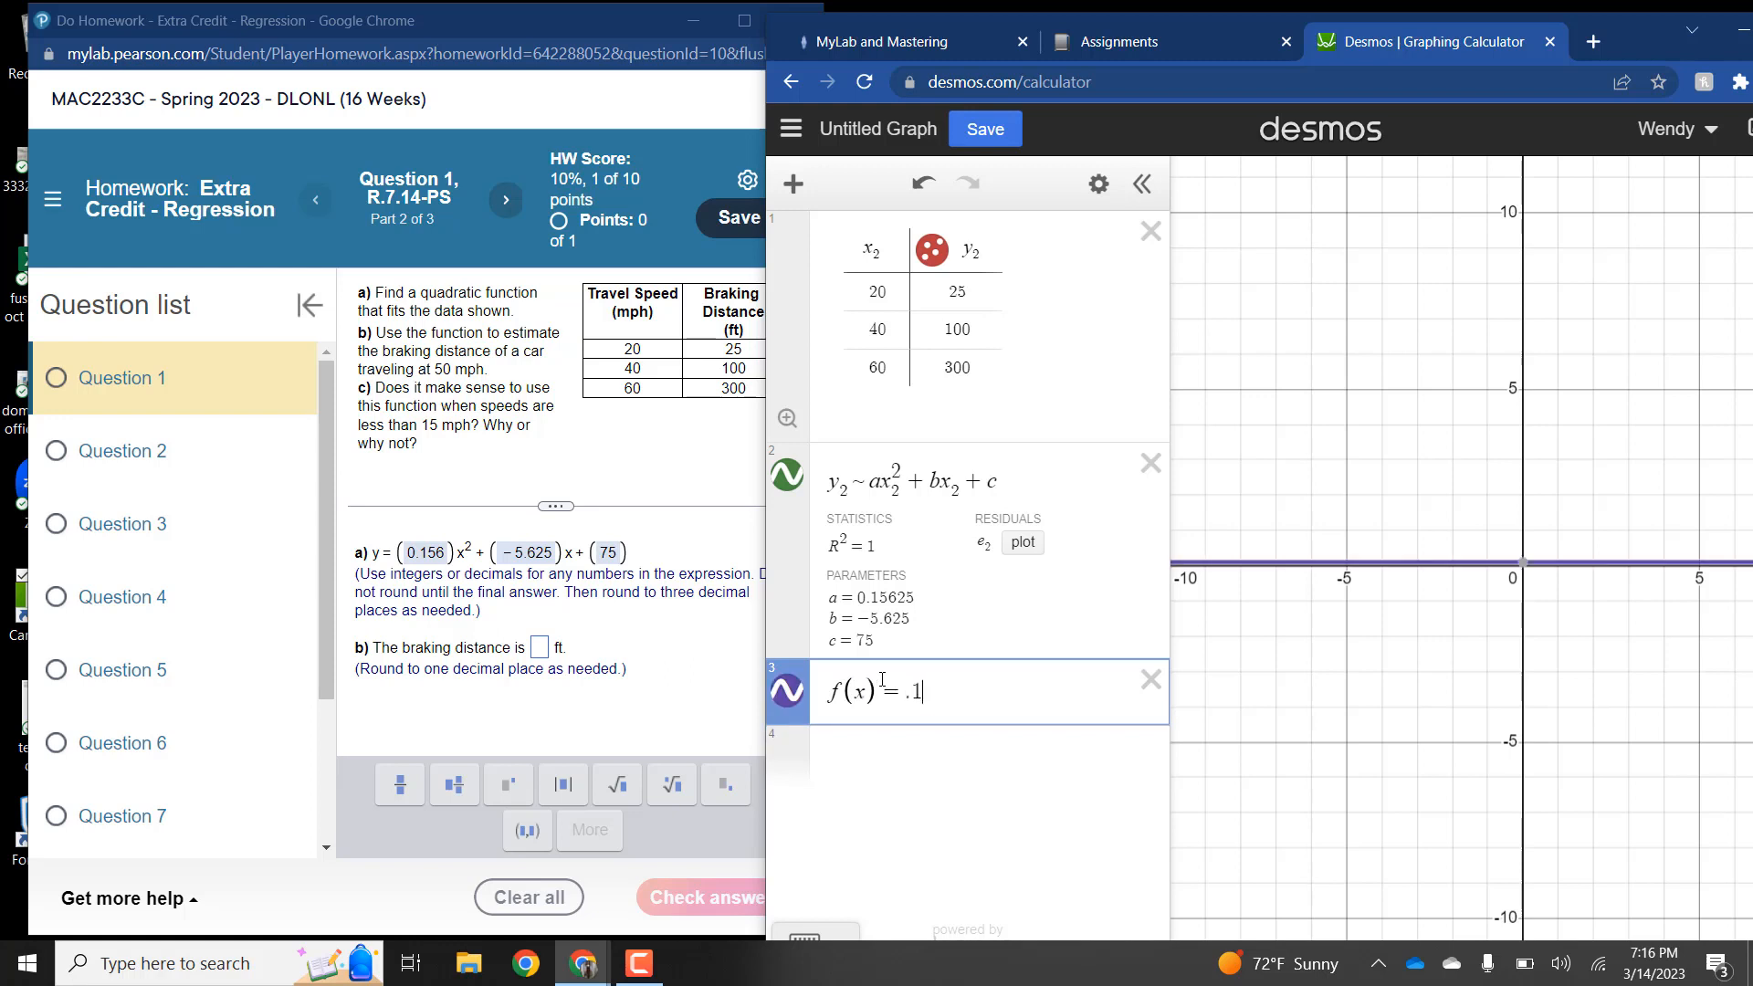
pyautogui.write('56x^2')
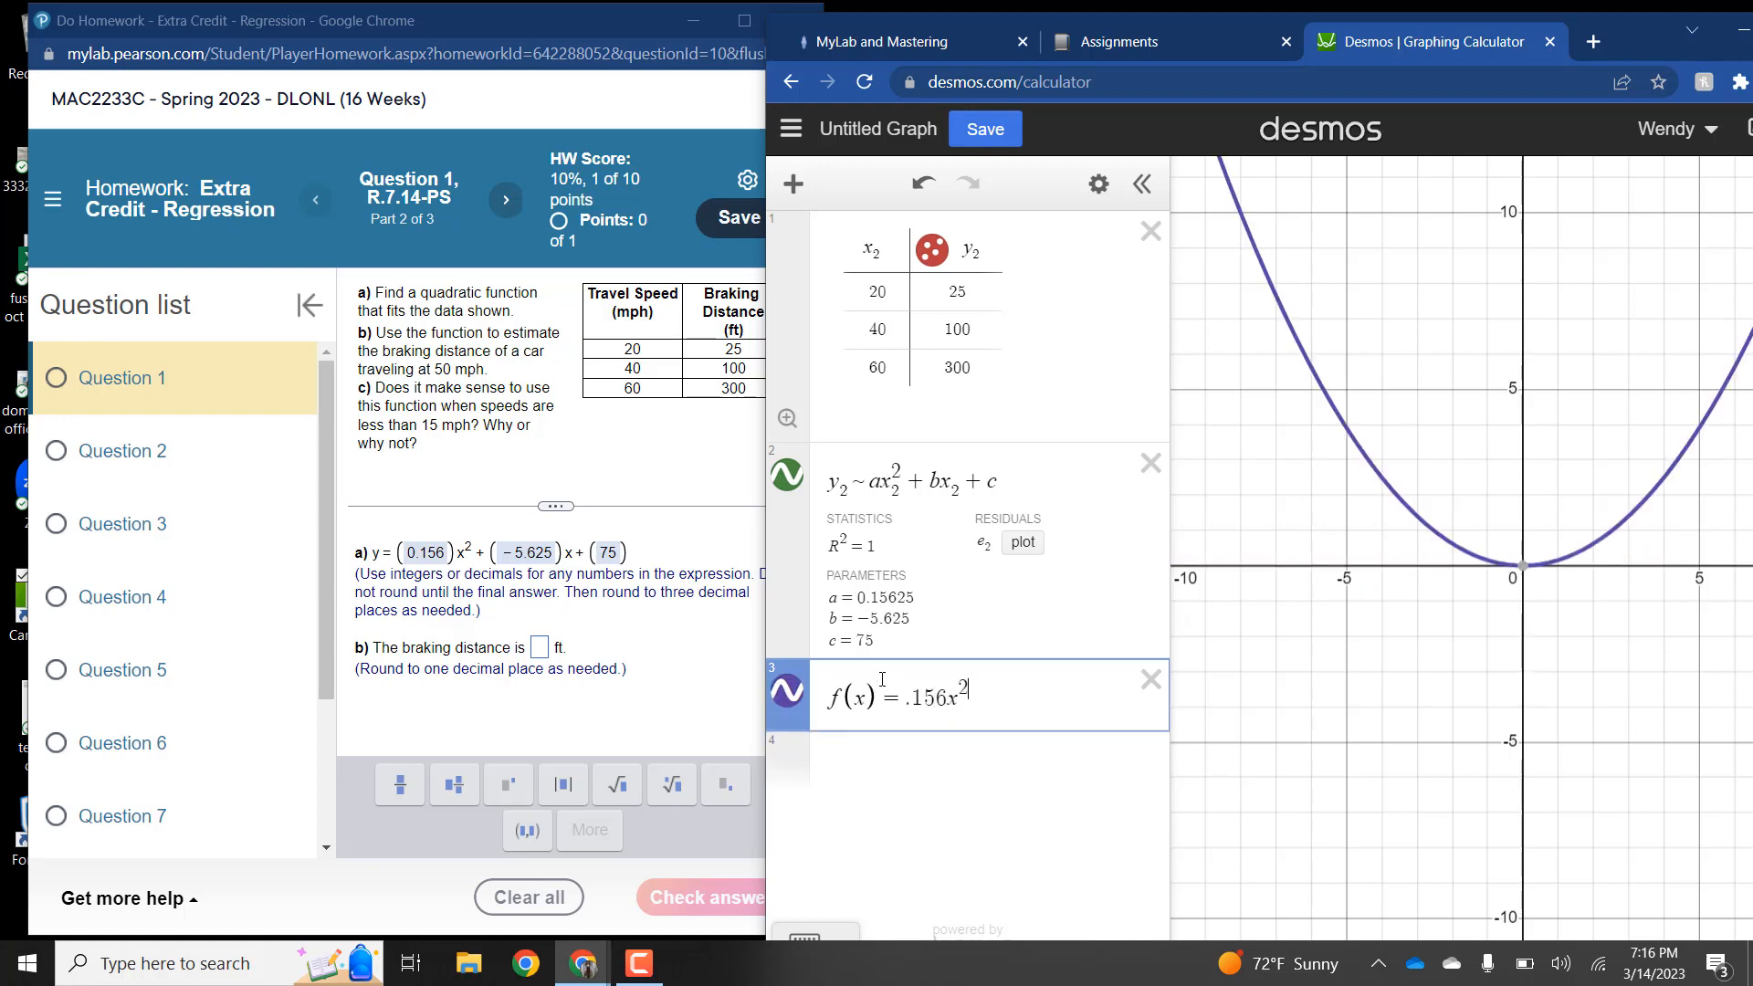
pyautogui.press('Right')
pyautogui.write('+')
pyautogui.press('BackSpace')
pyautogui.write('- 5.6')
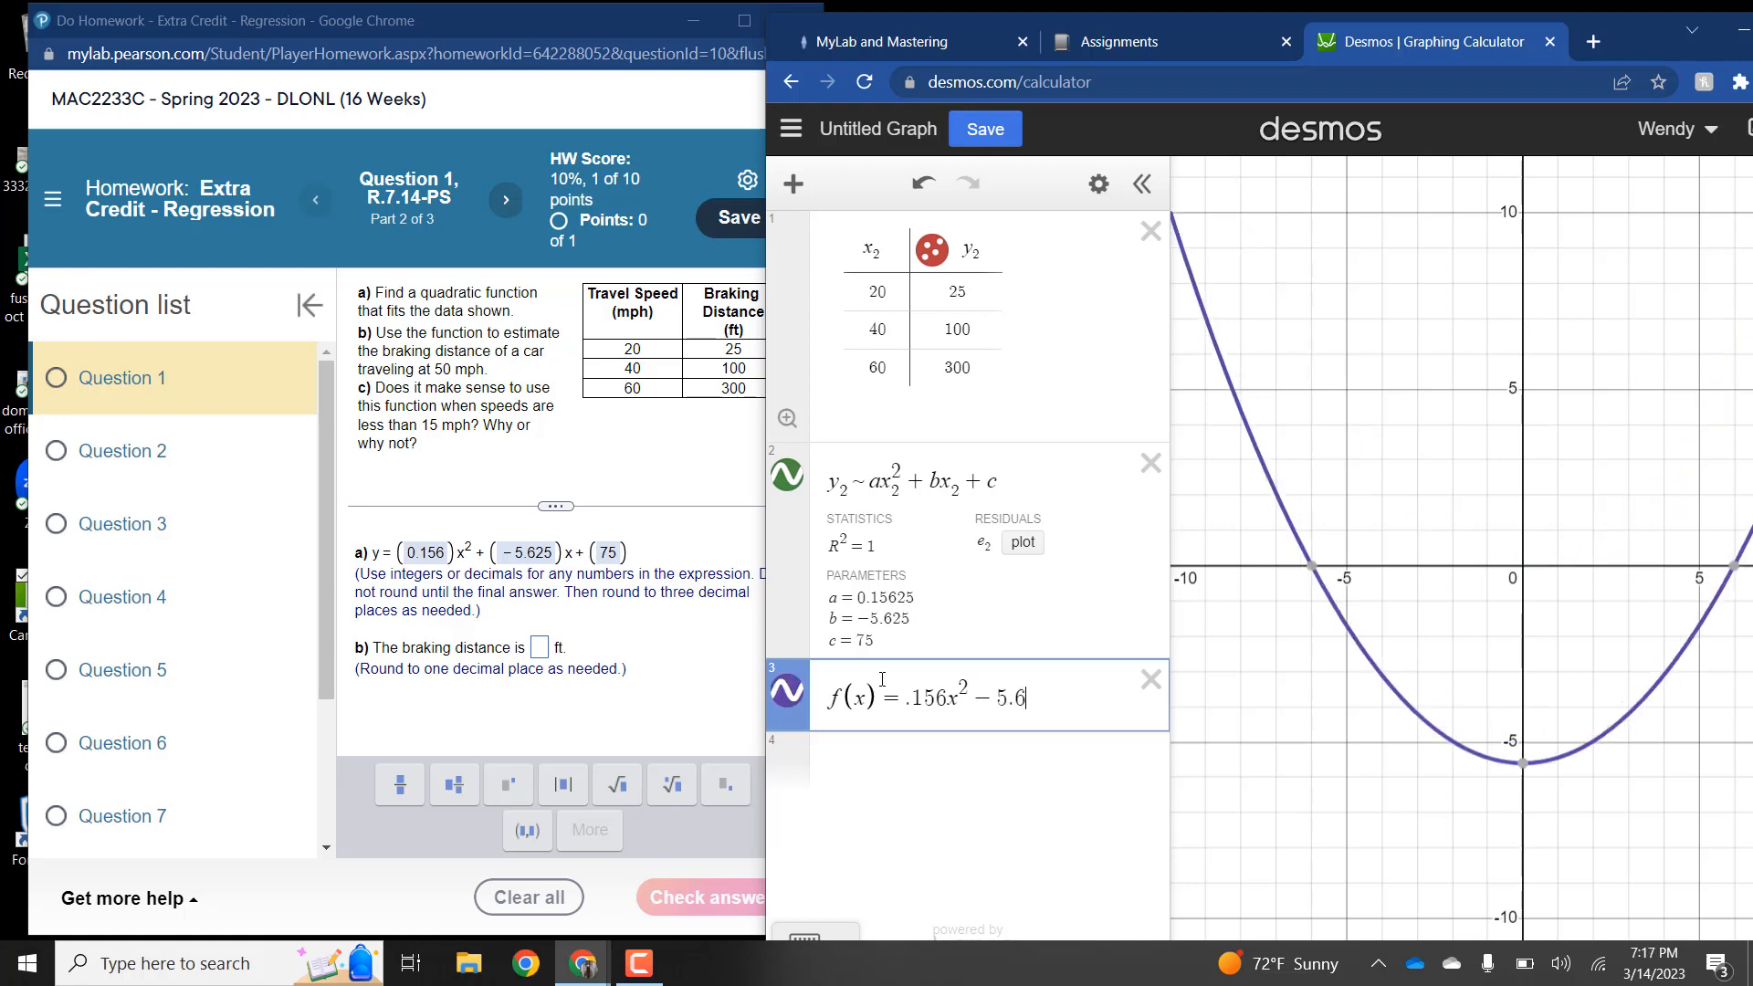
pyautogui.write('25x + 75')
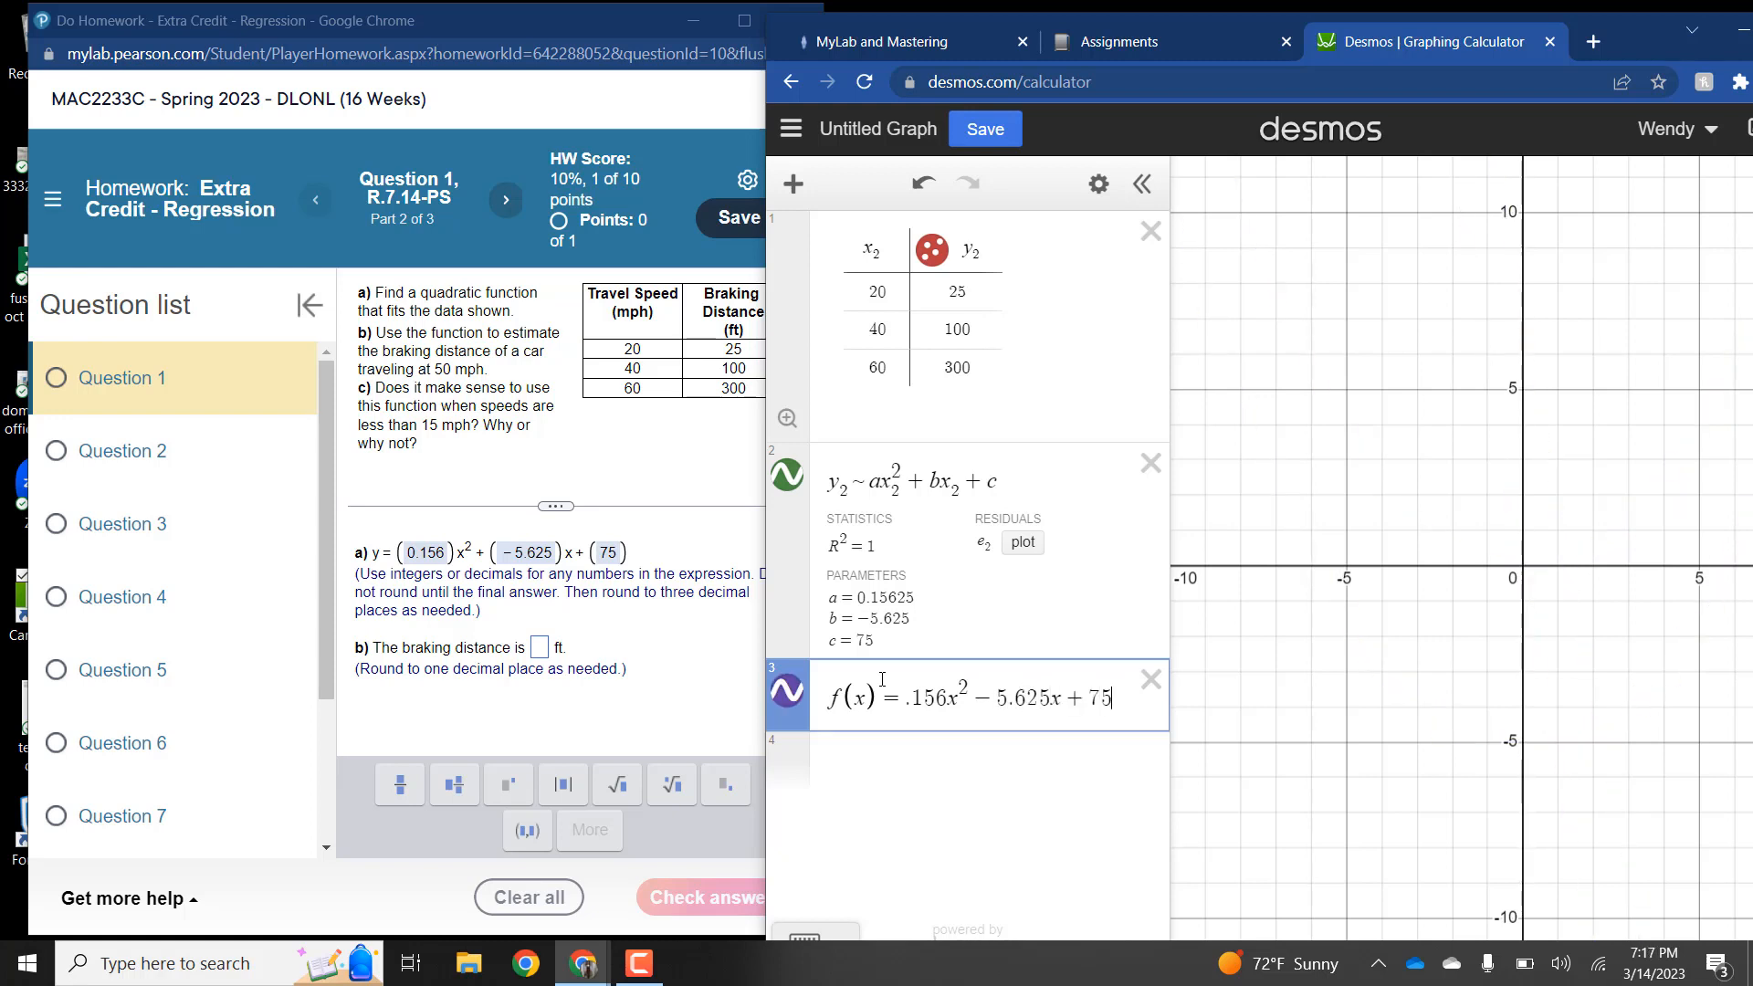
# Step: Evaluate f(50) on a new expression line below the function
pyautogui.press('Return')
pyautogui.write('f(5')
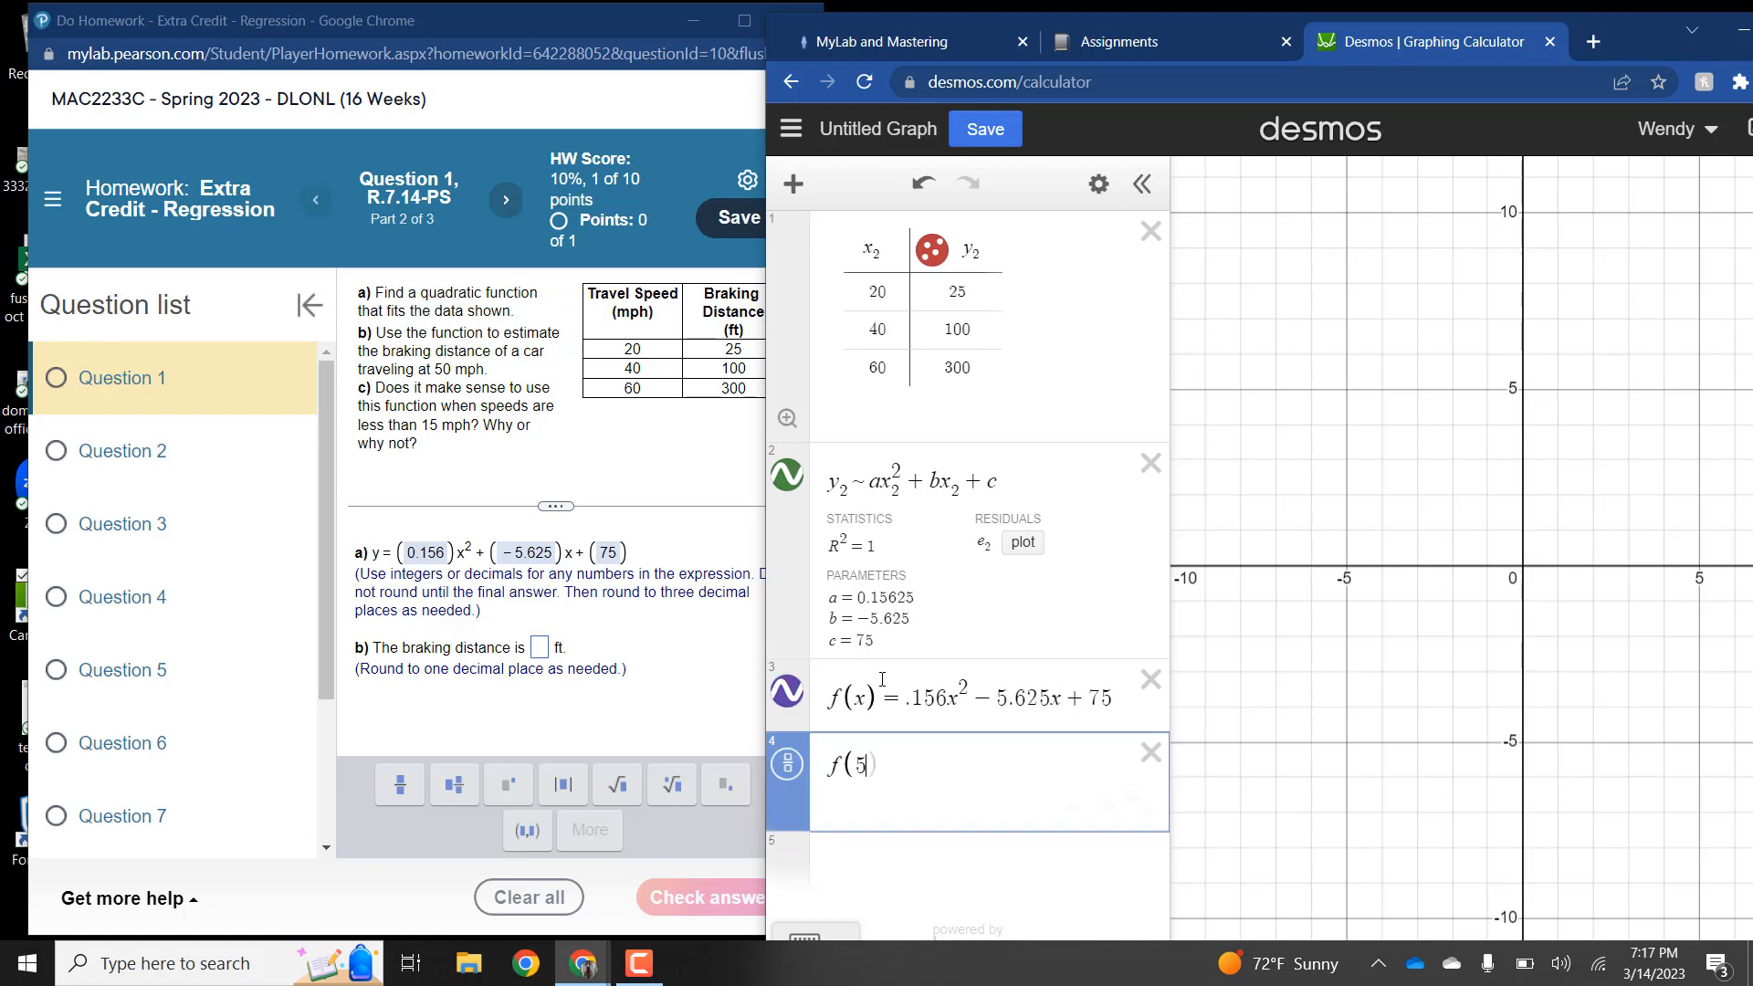
pyautogui.write('0')
pyautogui.press('Return')
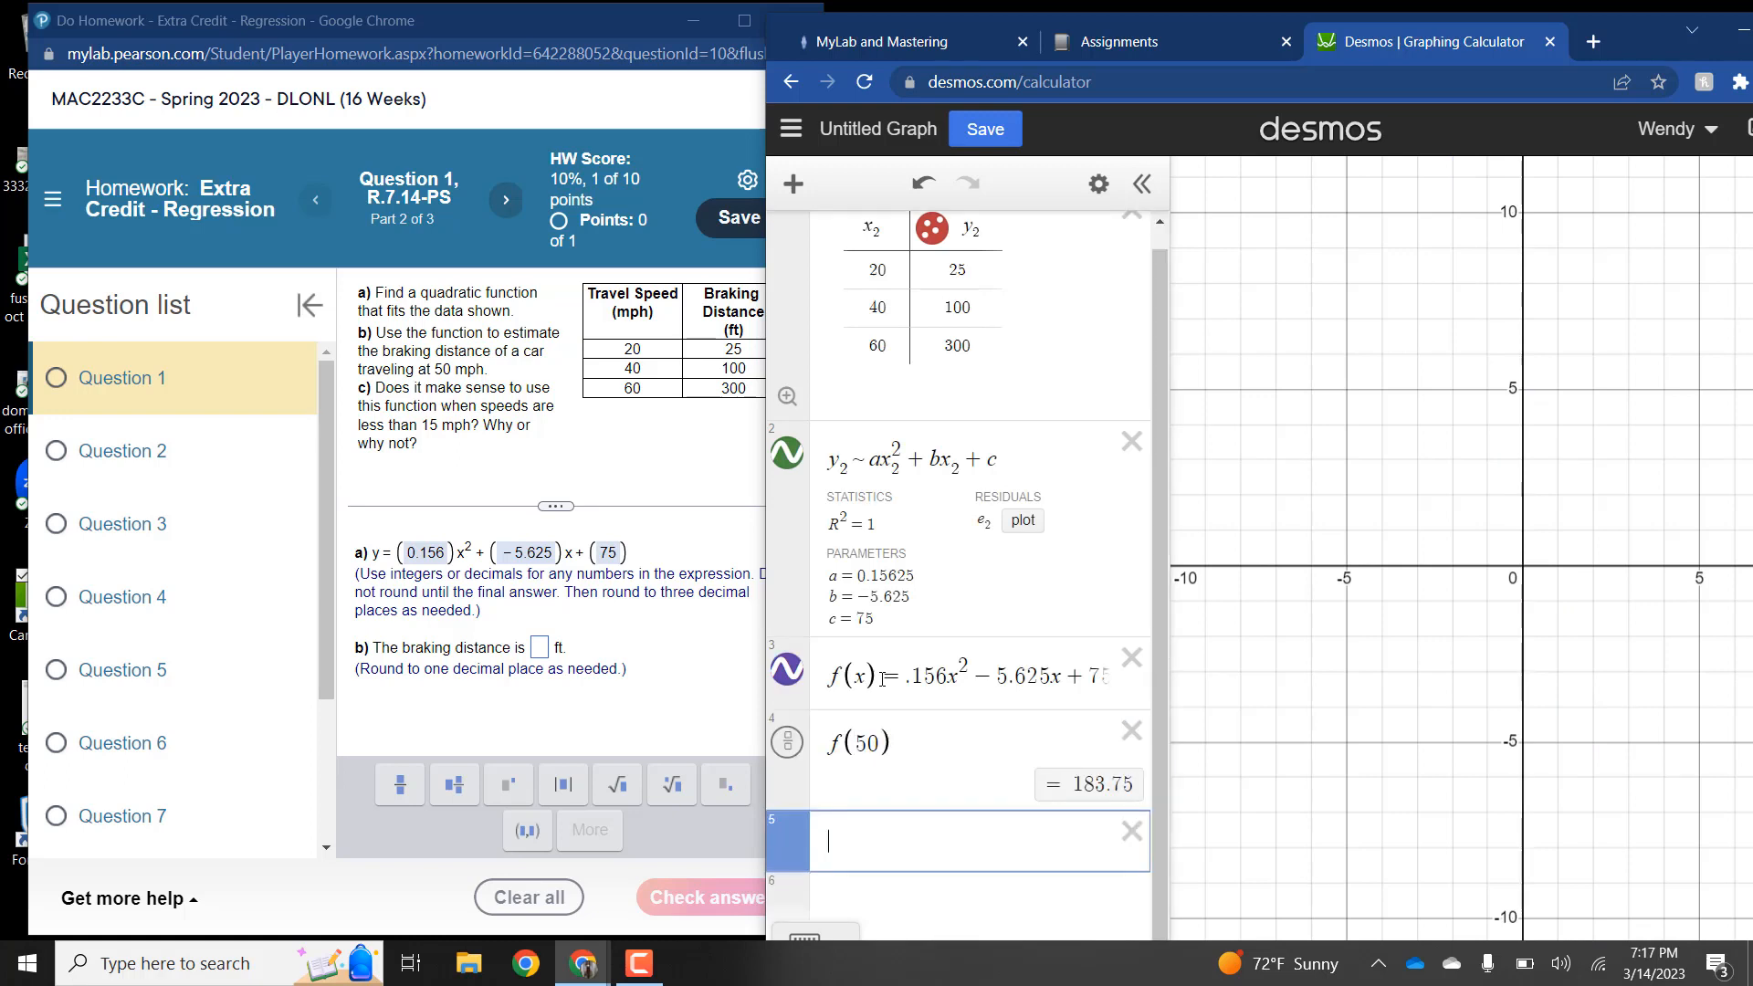
# Step: Enter 183.8 ft as the braking distance for part b in MyLab and check the answer
pyautogui.click(541, 647)
pyautogui.write('183.8')
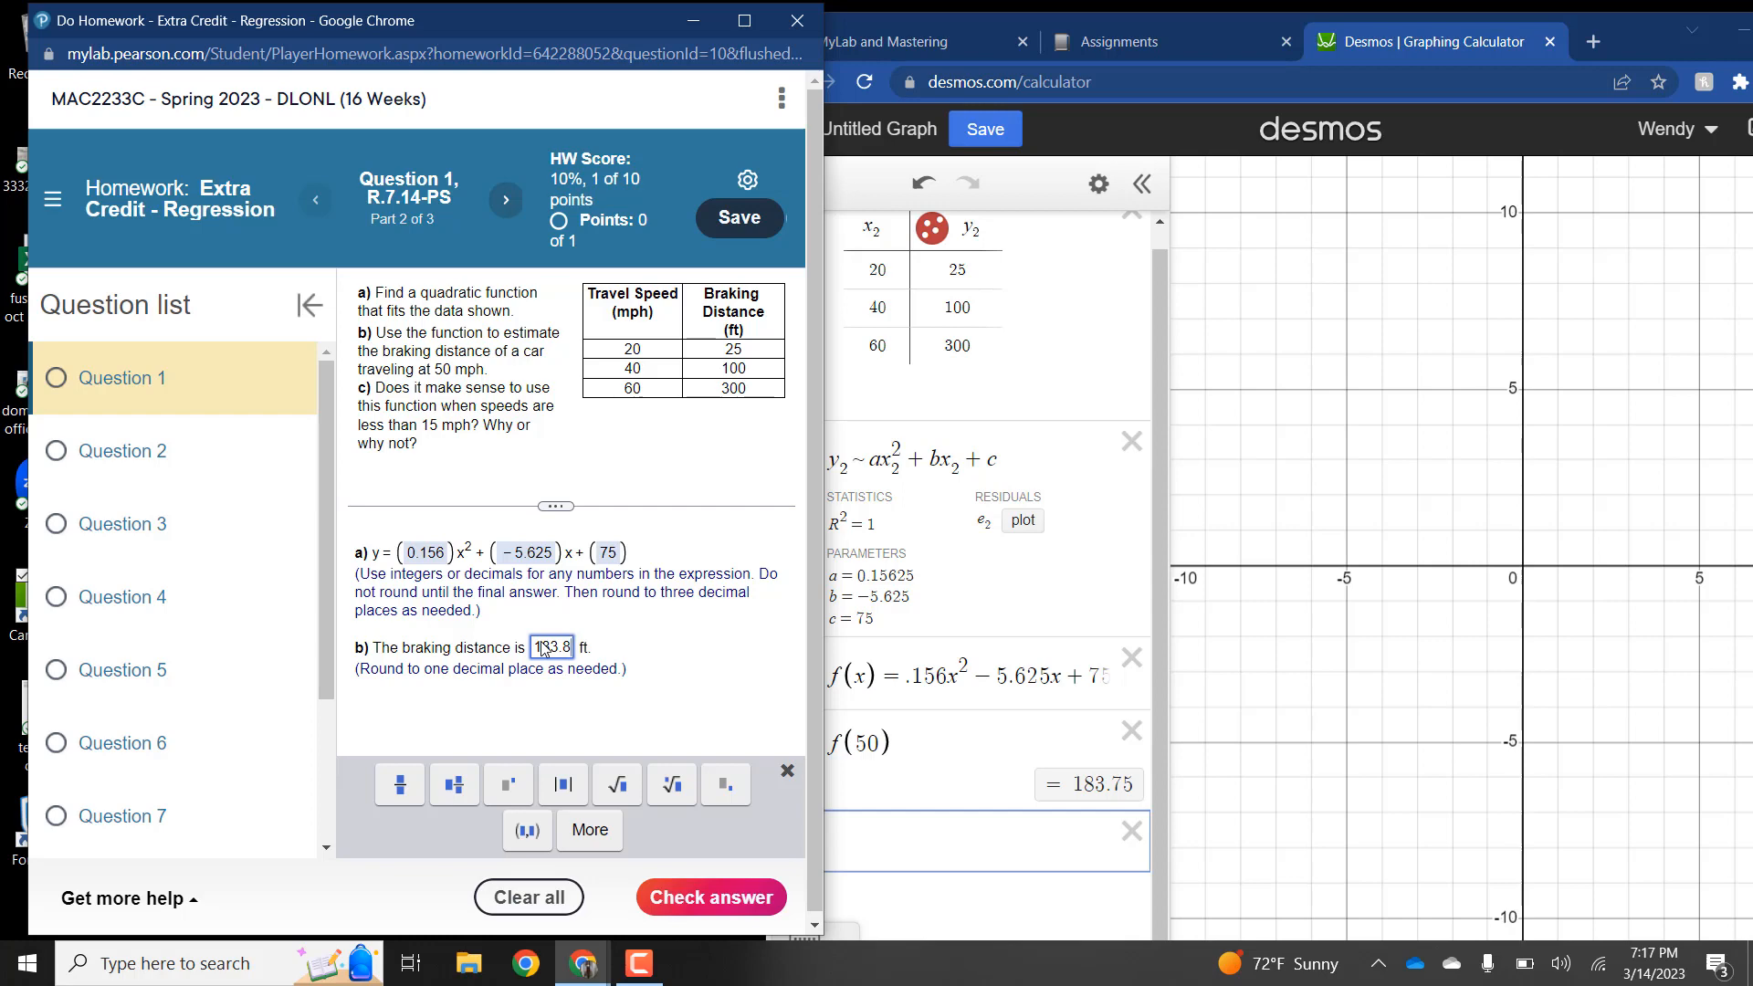
pyautogui.press('Return')
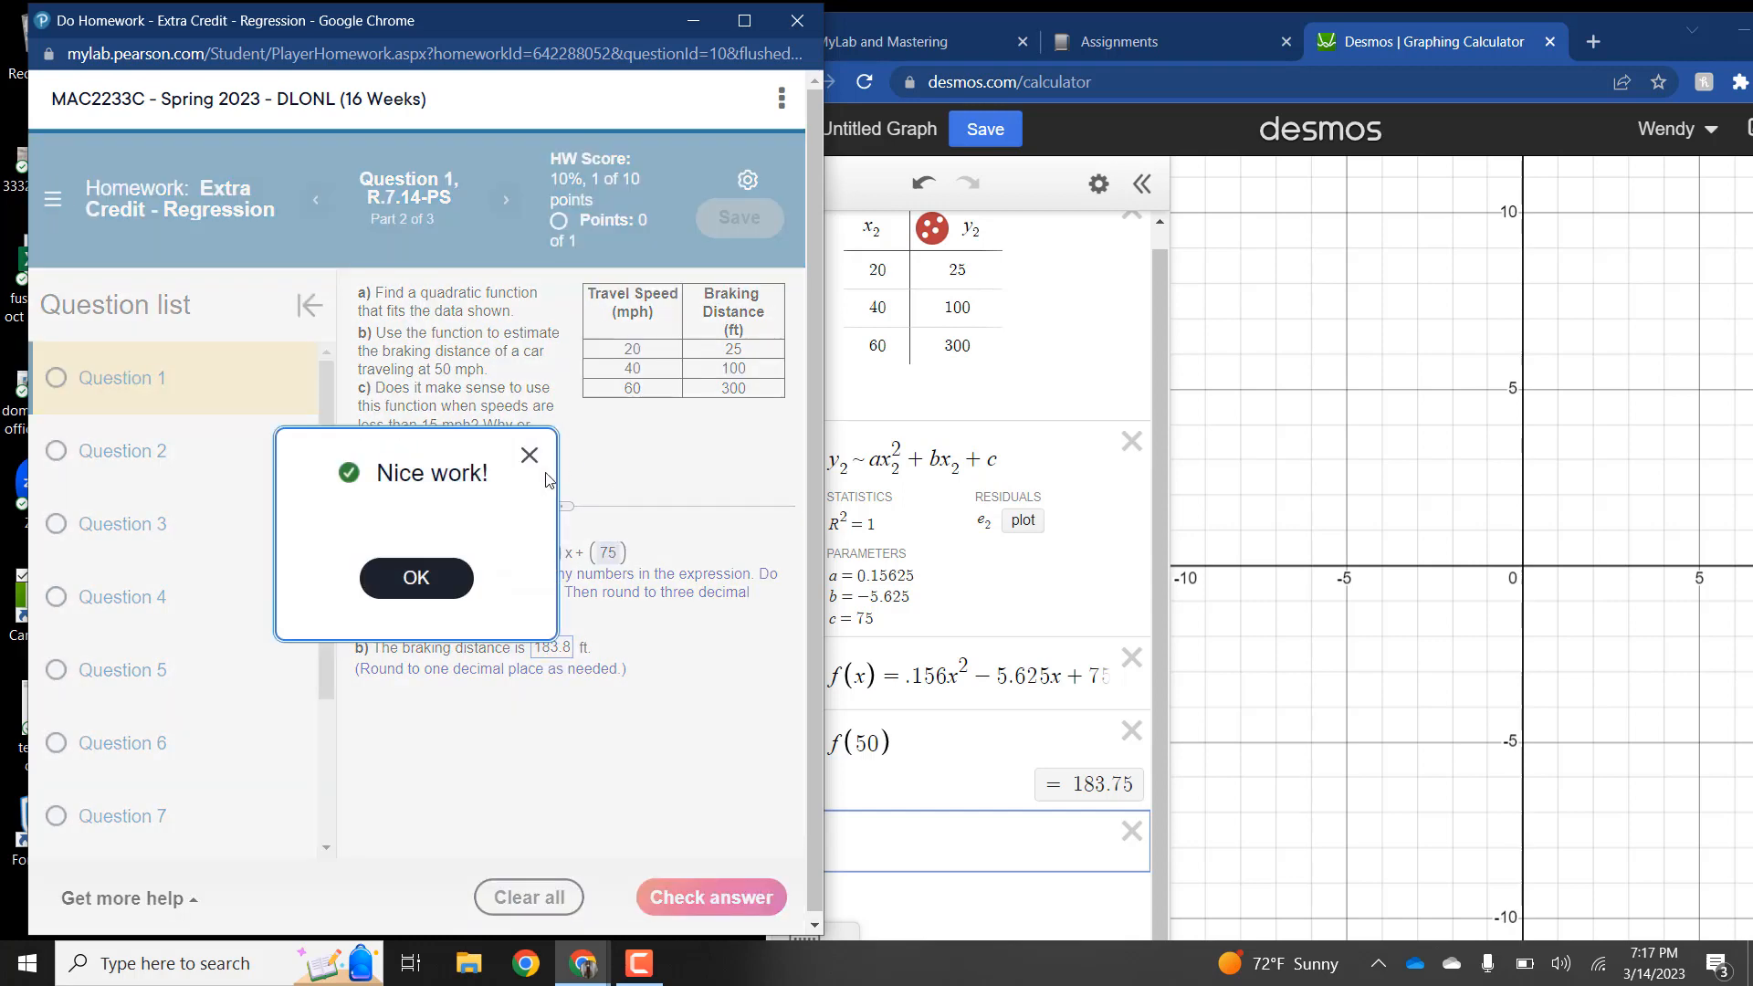
pyautogui.click(436, 581)
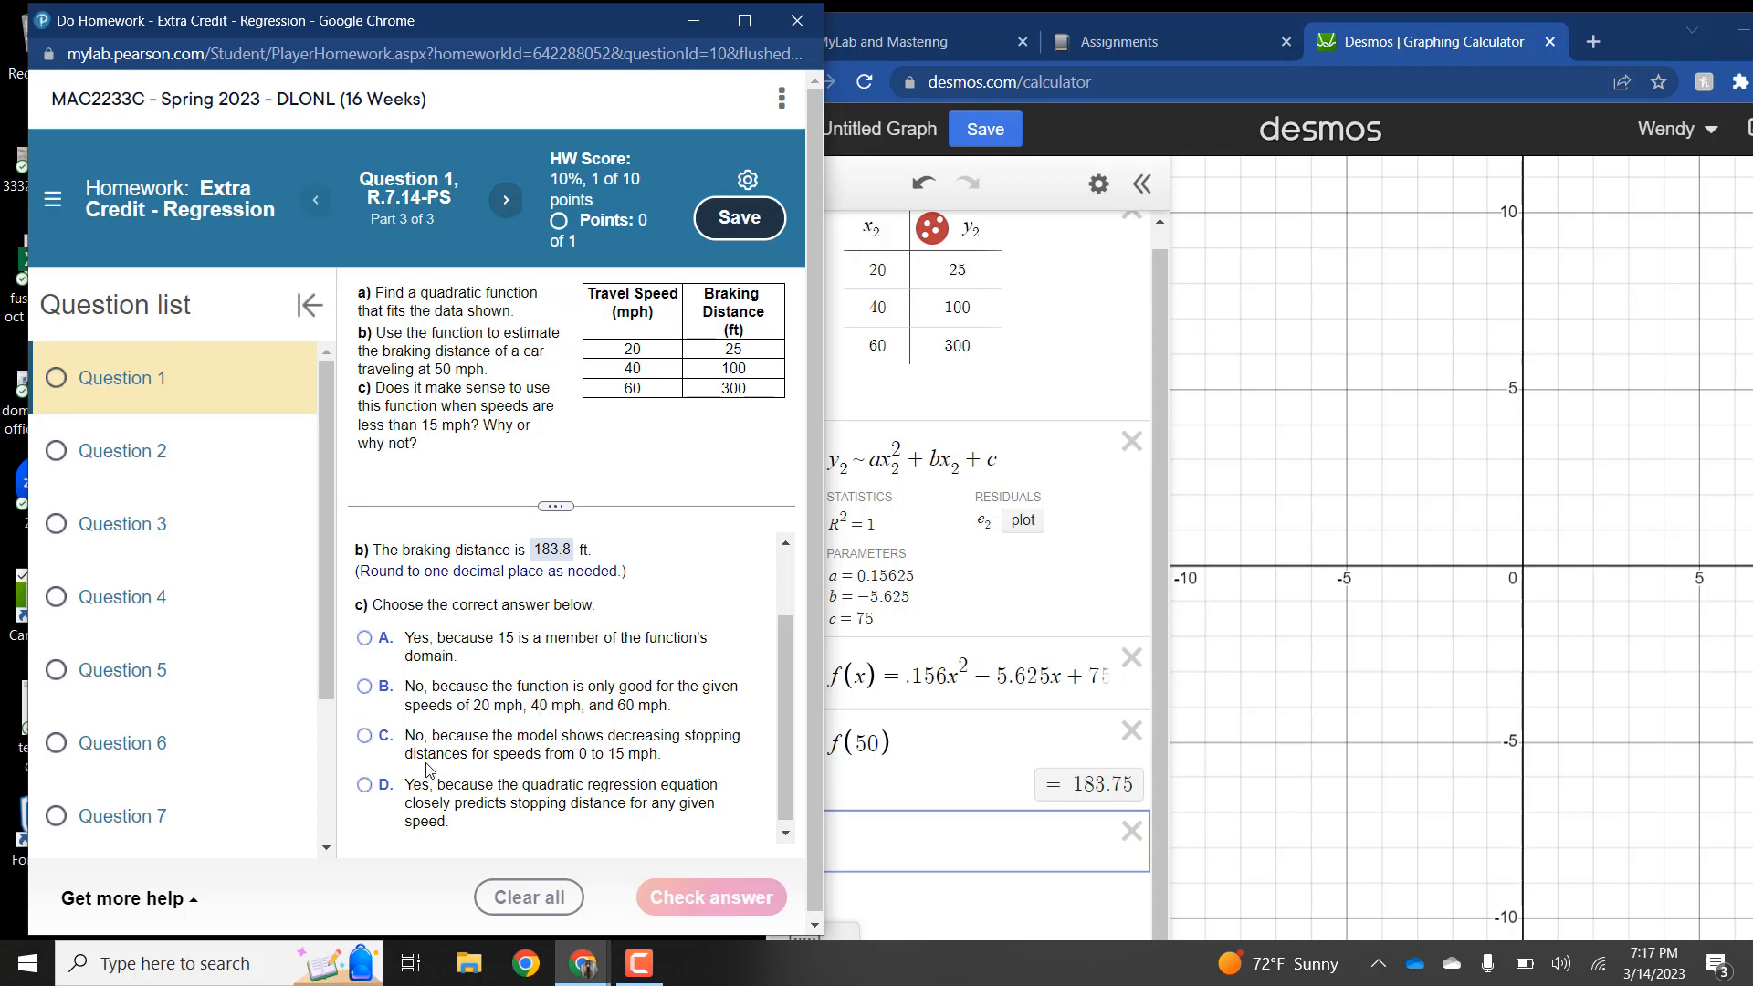
# Step: Answer part c with option C, about decreasing stopping distances from 0 to 15 mph, and check it
pyautogui.click(364, 738)
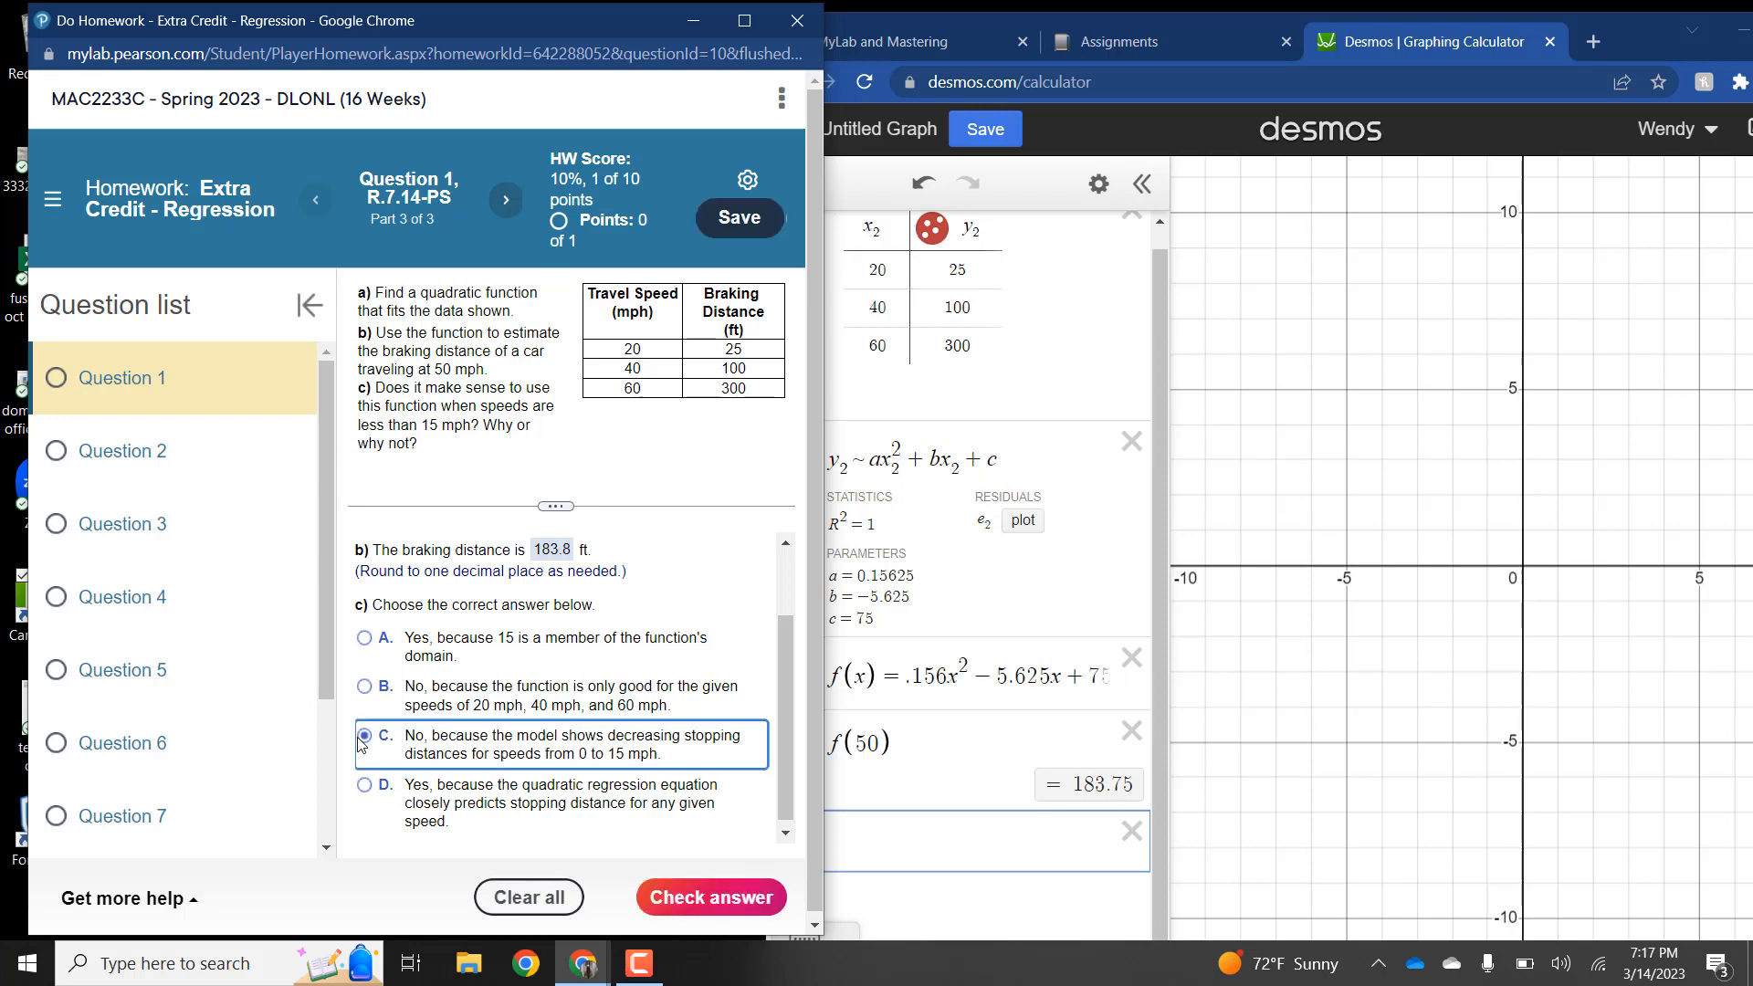
pyautogui.click(705, 896)
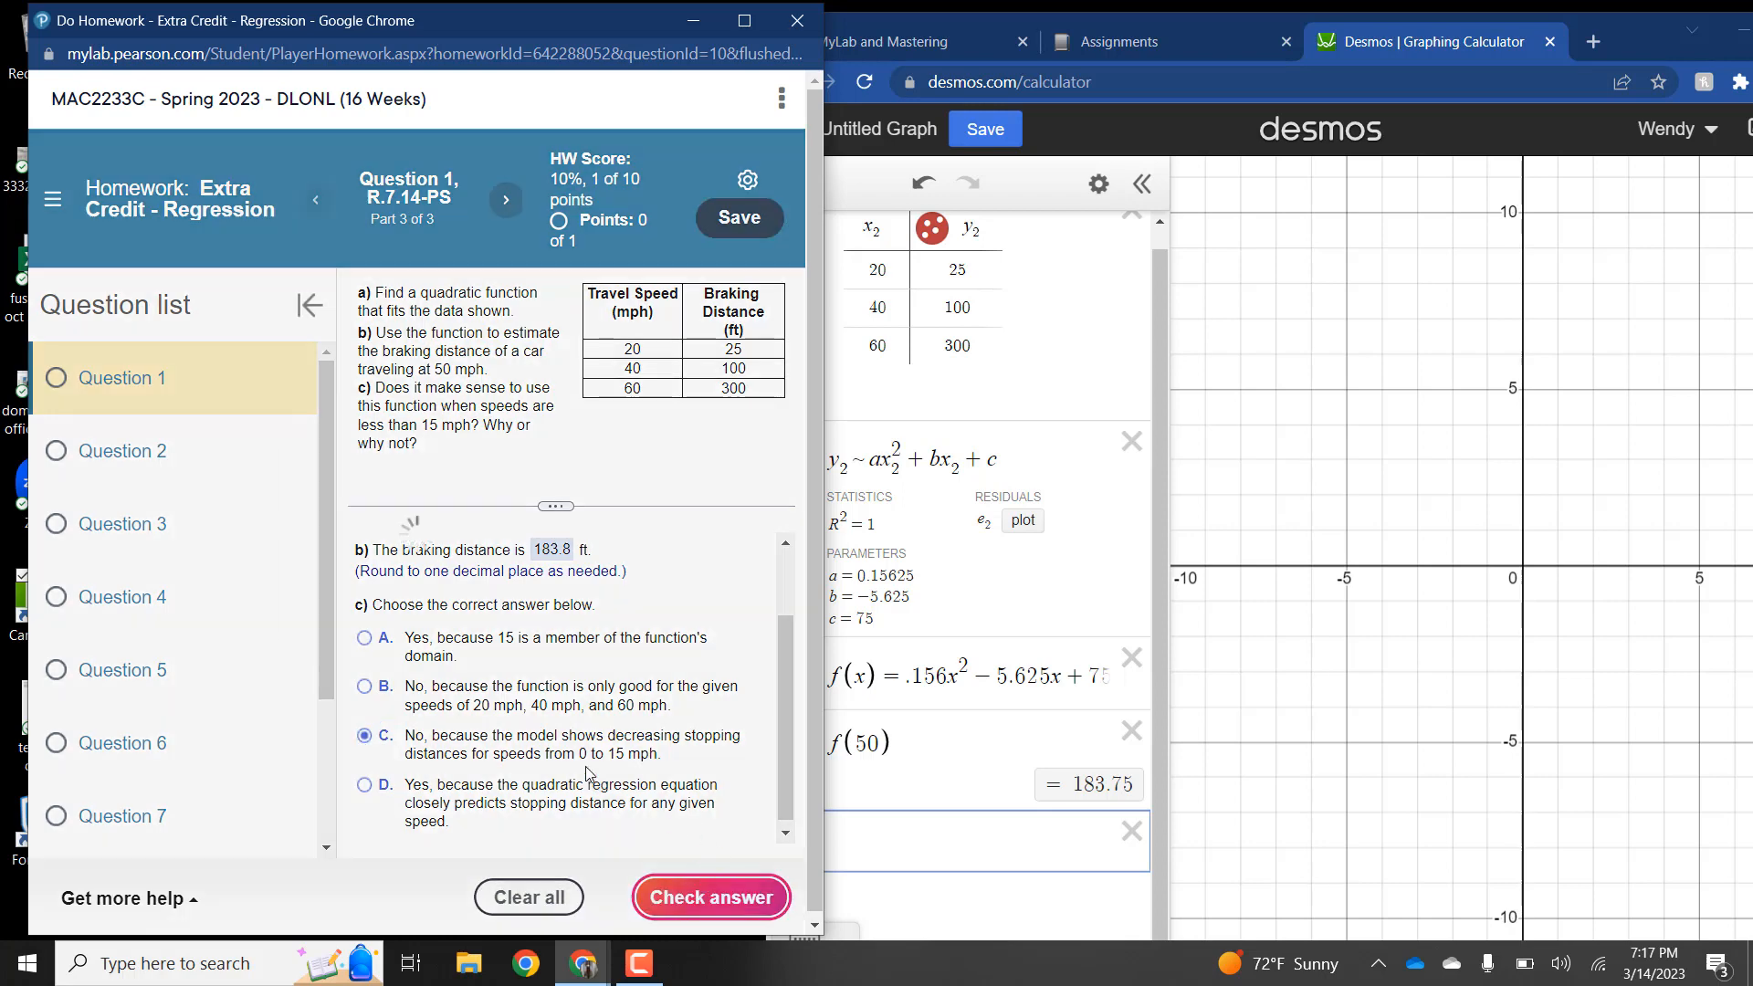
pyautogui.click(525, 456)
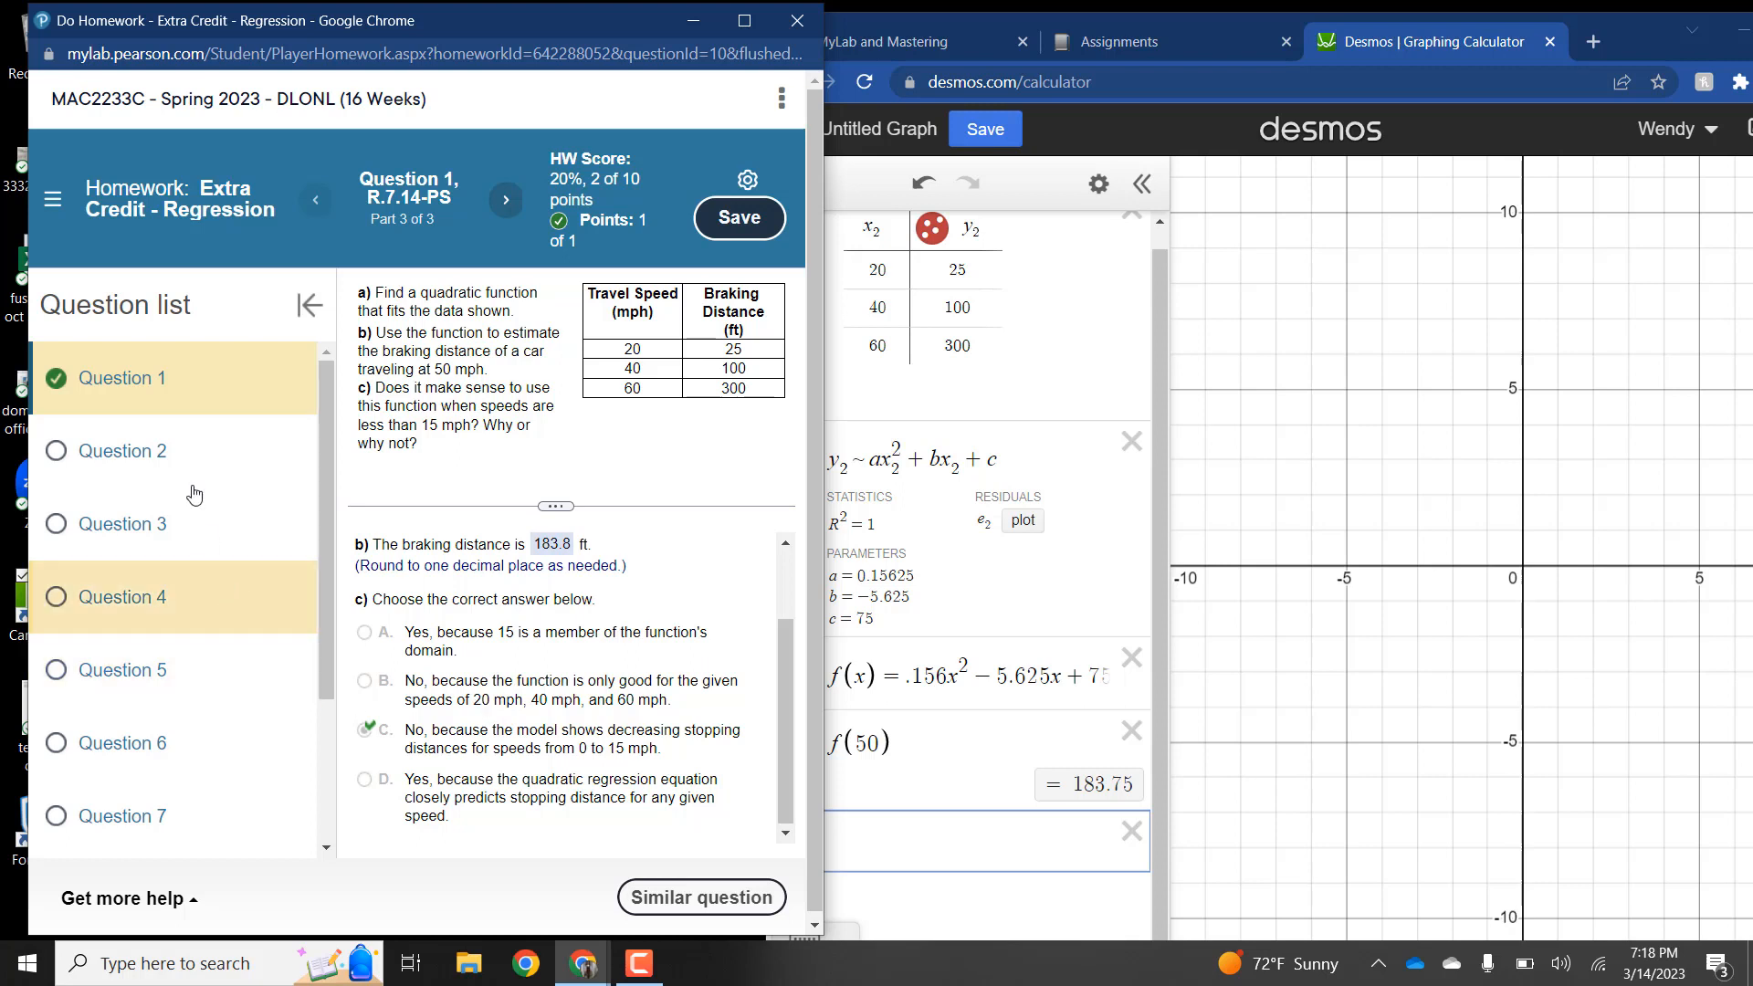
# Step: Open Question 3 of the homework and widen its window to fit the whole rumor data table
pyautogui.click(146, 454)
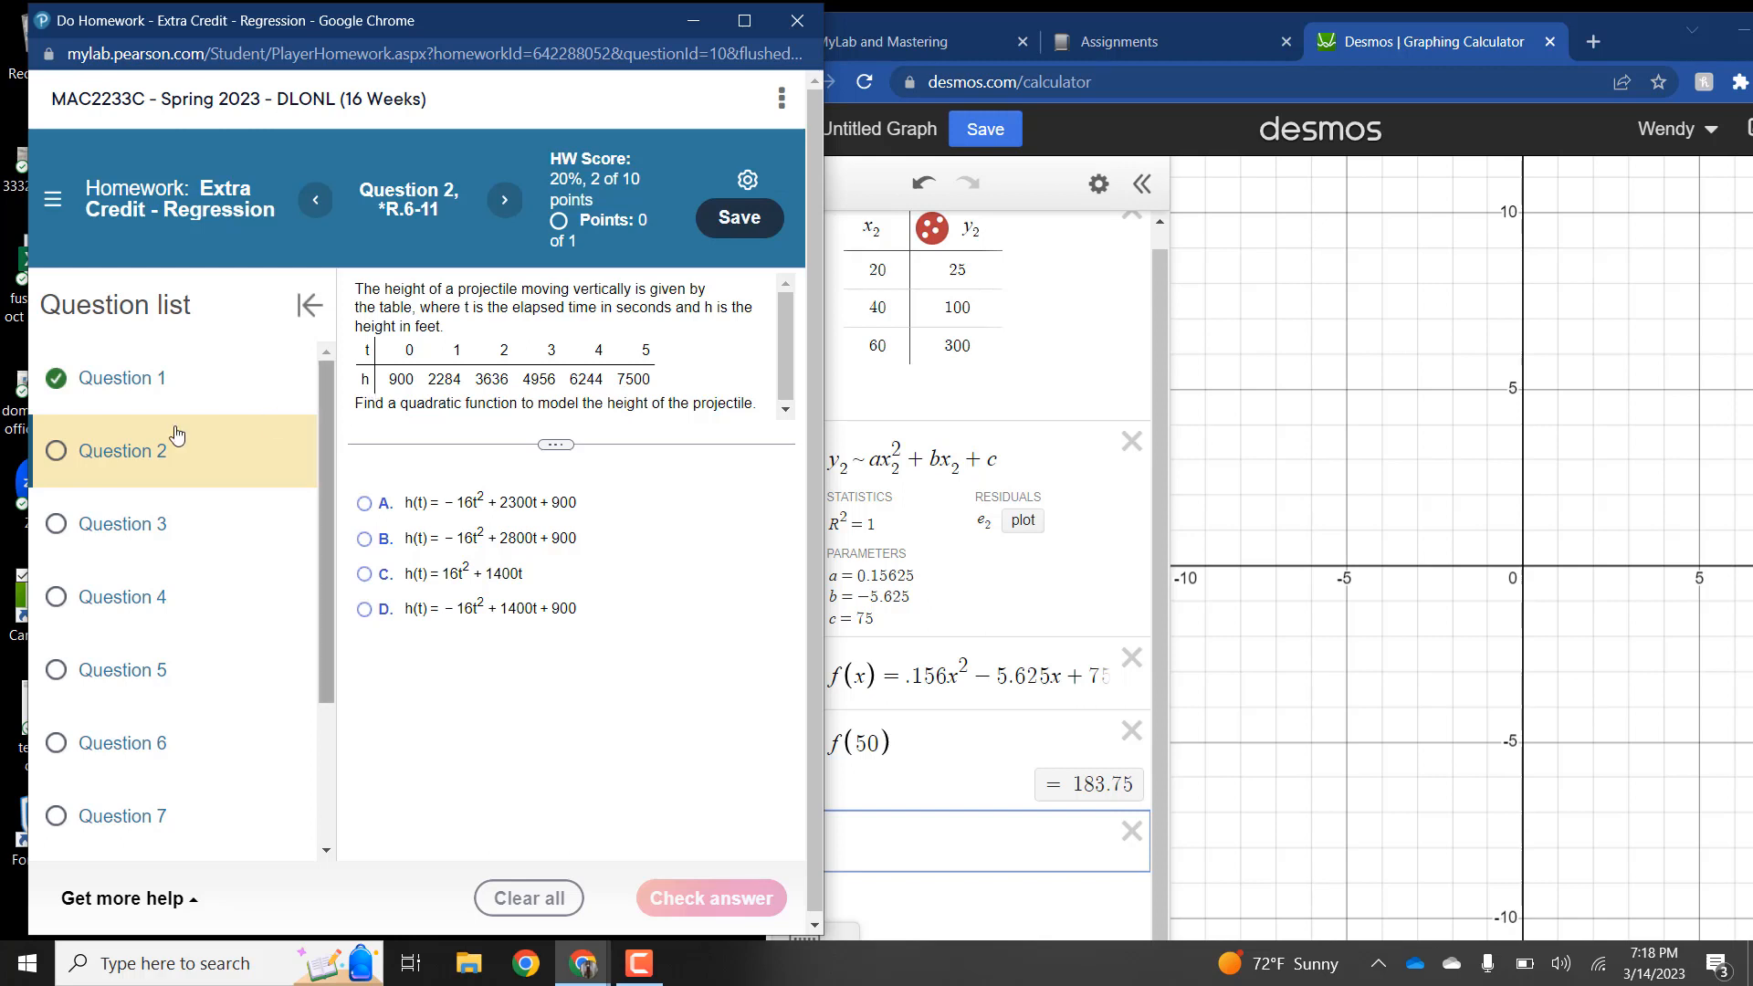
pyautogui.click(160, 527)
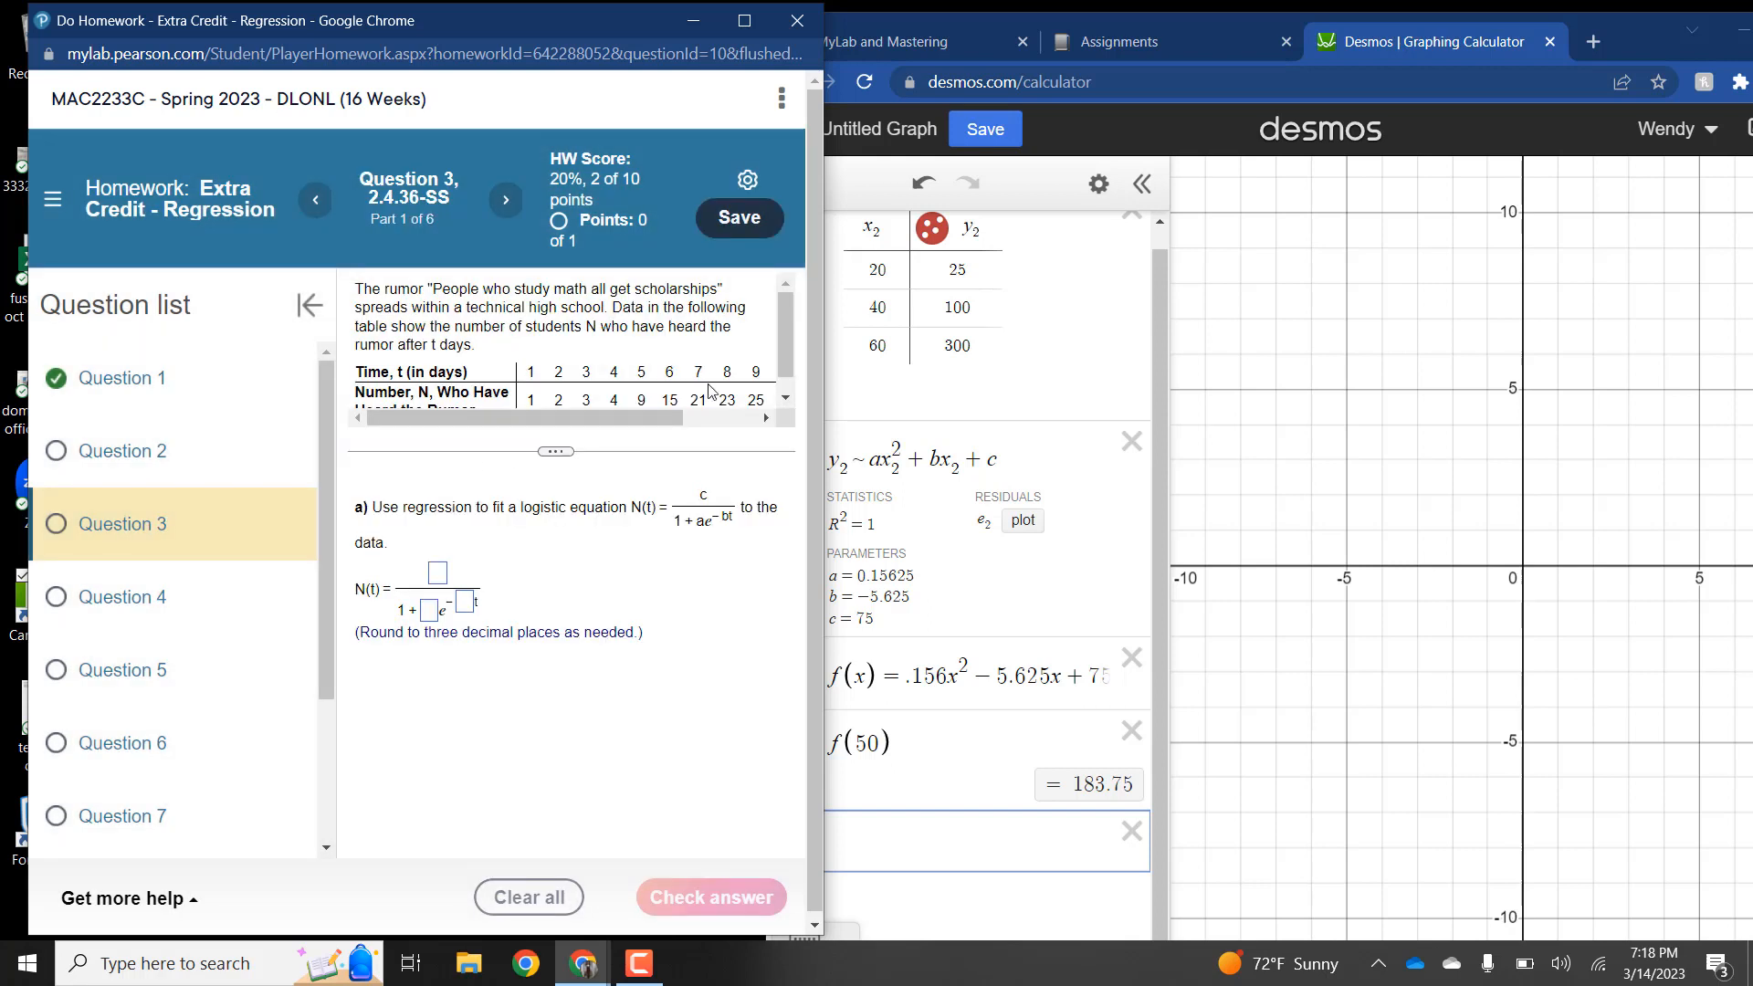
pyautogui.moveTo(825, 406); pyautogui.dragTo(1088, 372)
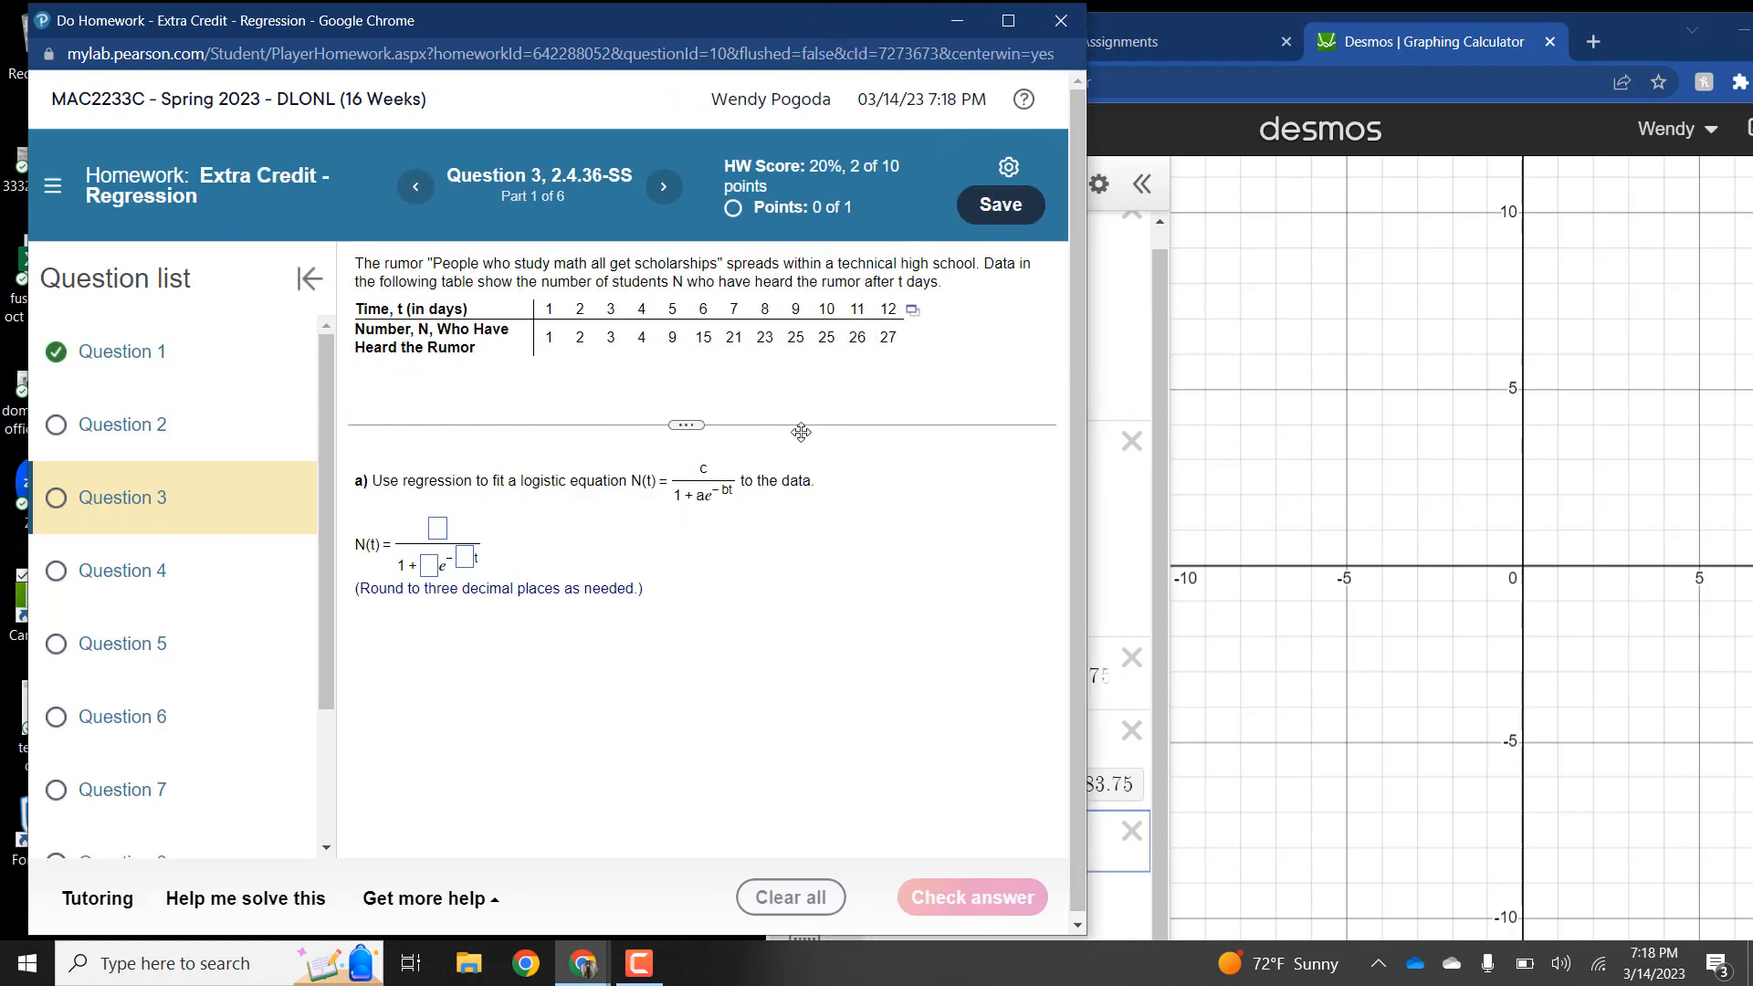
# Step: Copy Question 3's rumor table data to the clipboard as tab-delimited text
pyautogui.click(914, 311)
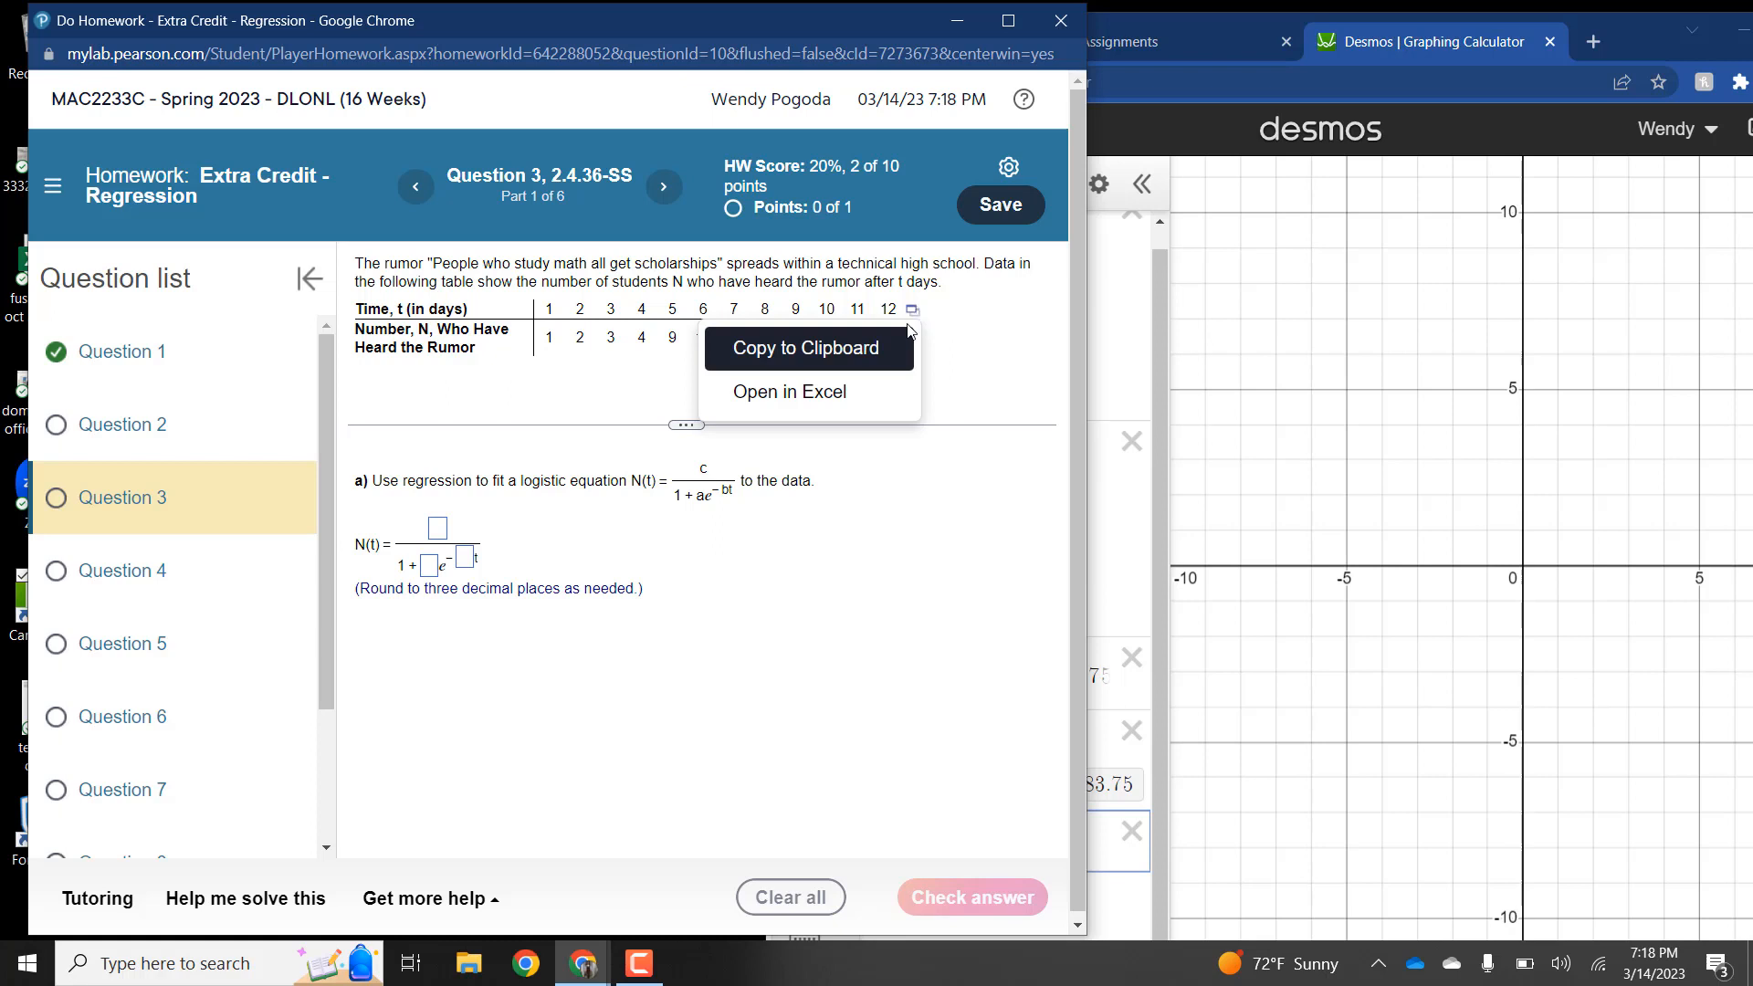
pyautogui.click(871, 362)
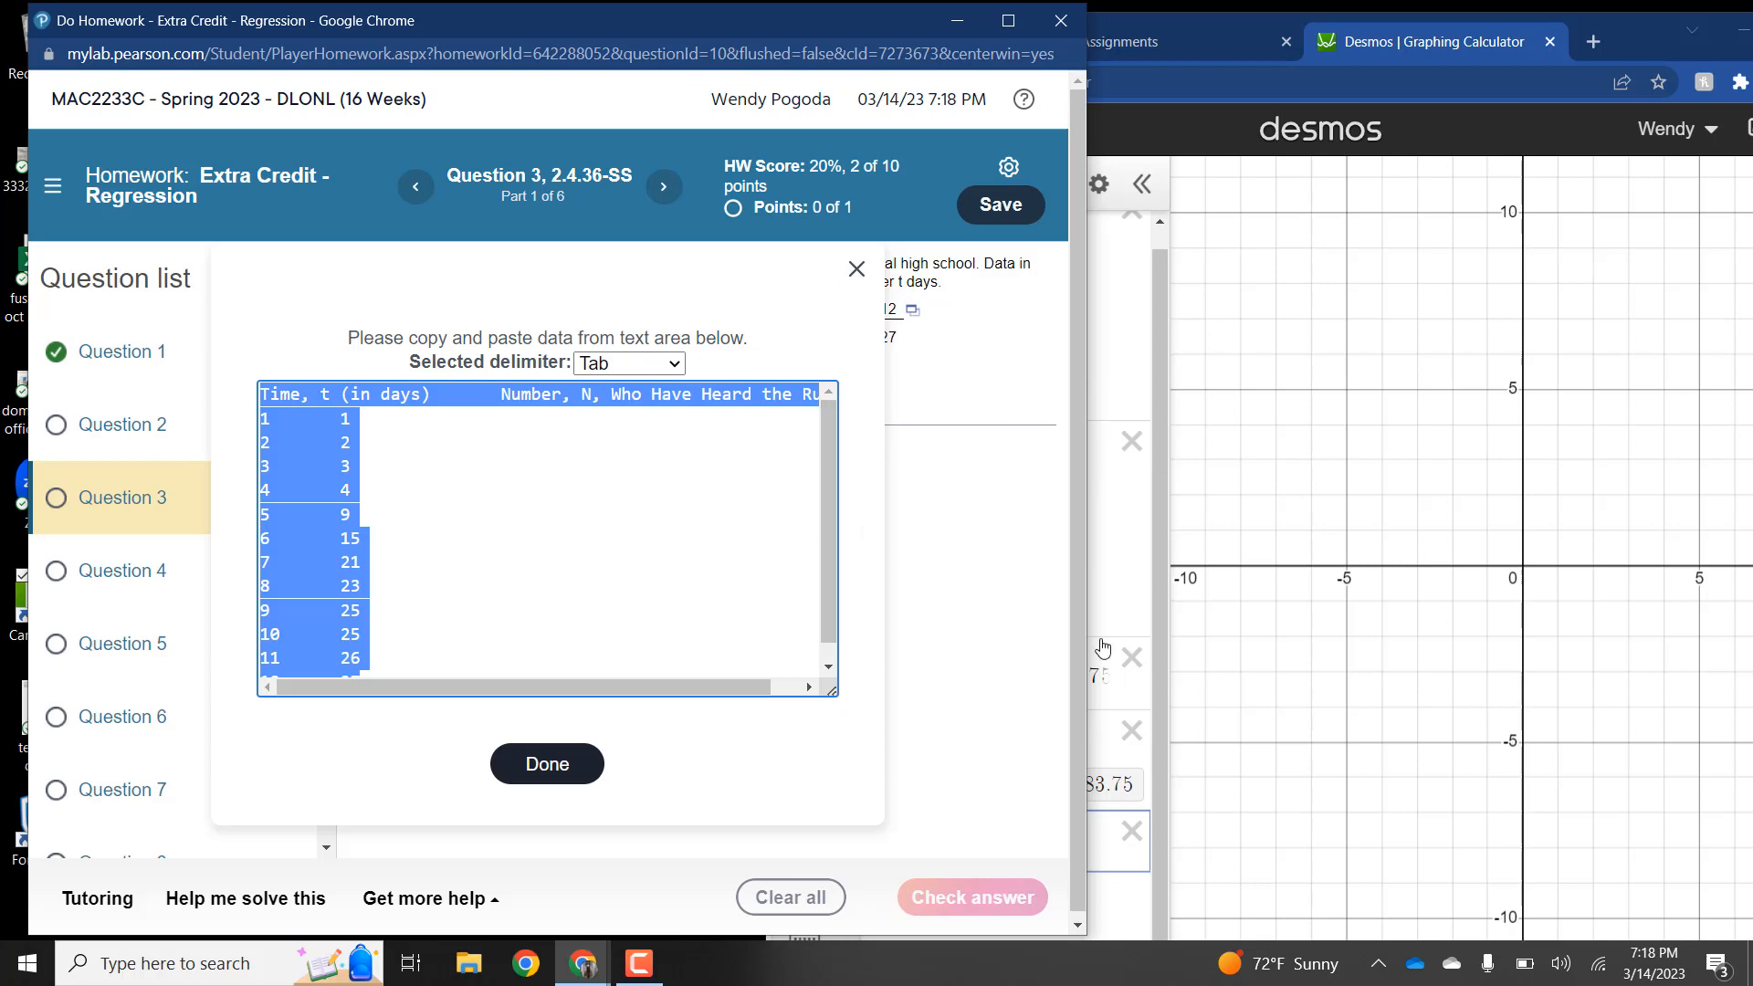
pyautogui.click(560, 765)
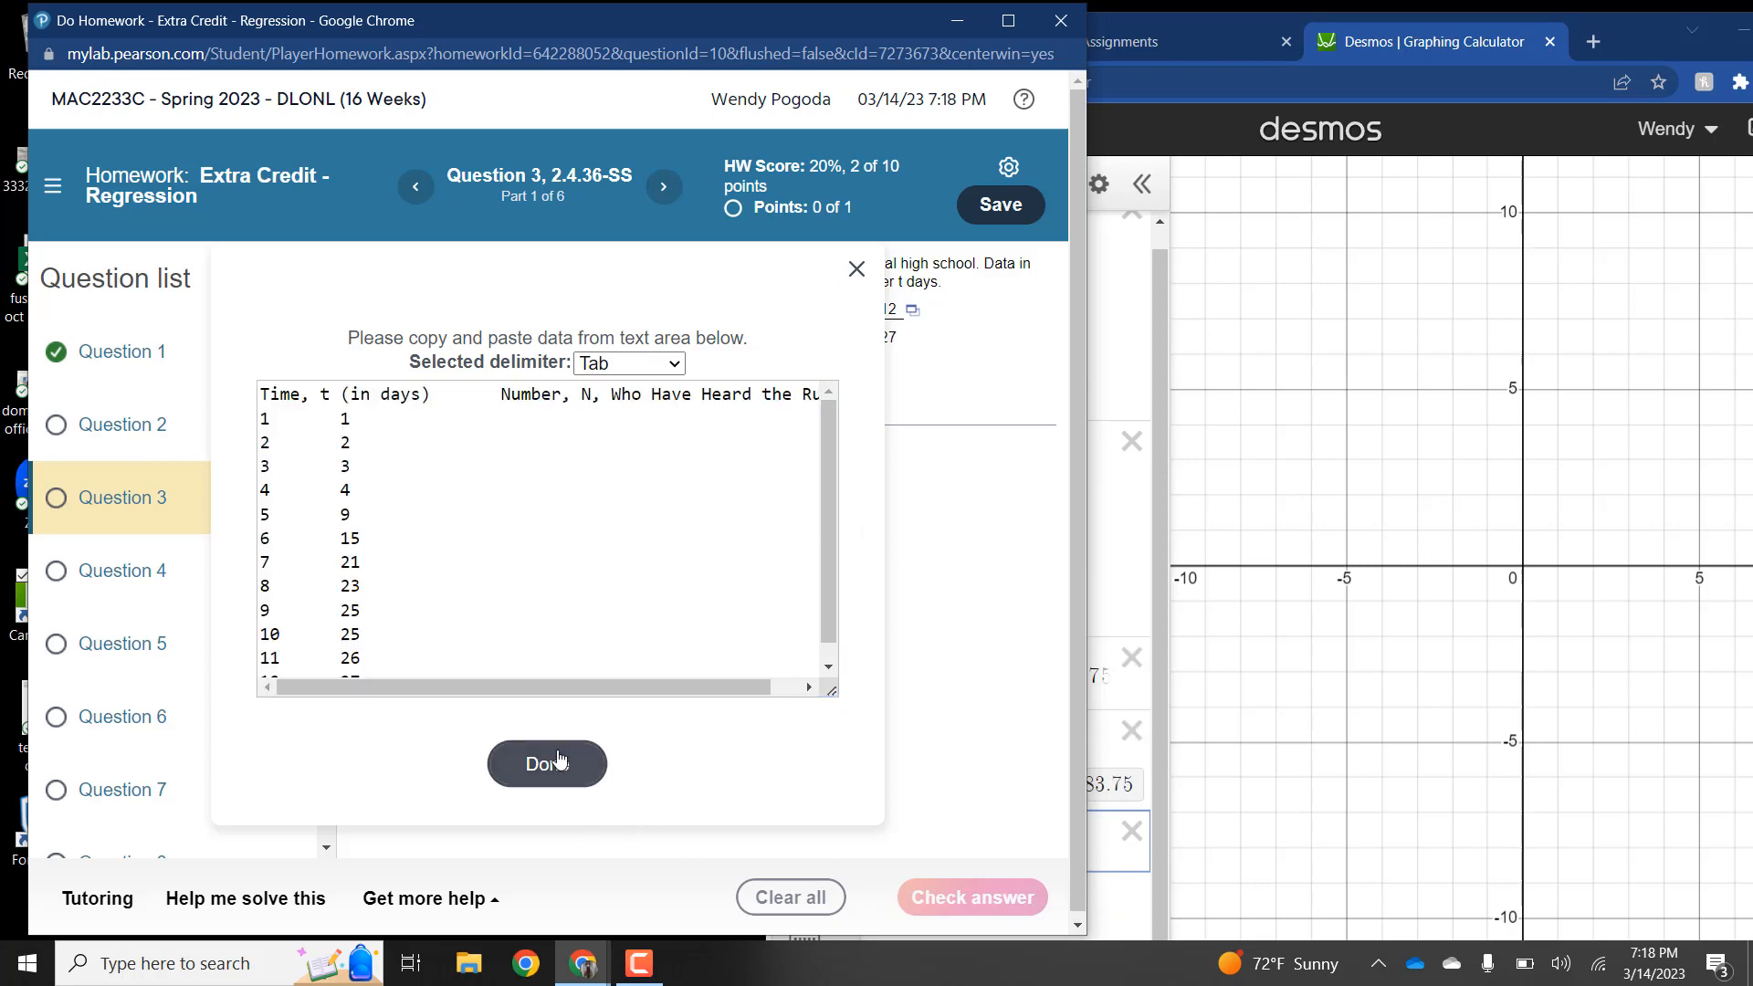
# Step: Delete Question 1's table, quadratic regression, f(x) and f(50) from the Desmos expression list and select the empty first line
pyautogui.click(1101, 863)
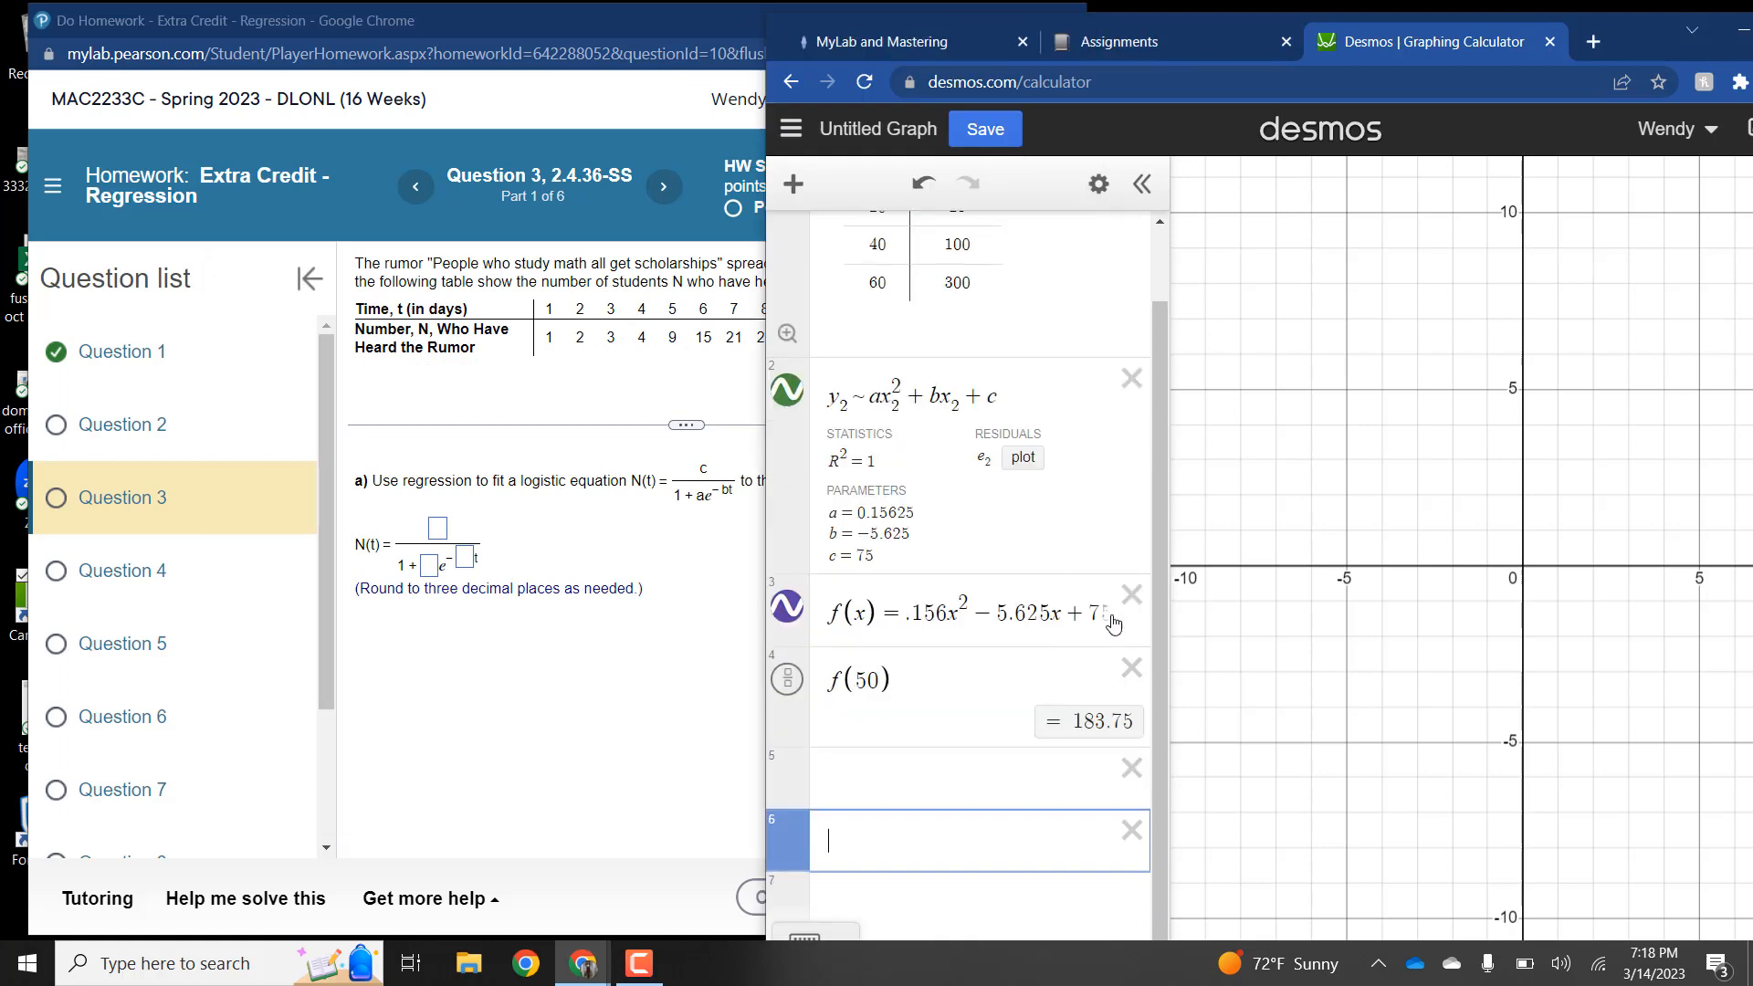
pyautogui.scroll(2, 1162, 537)
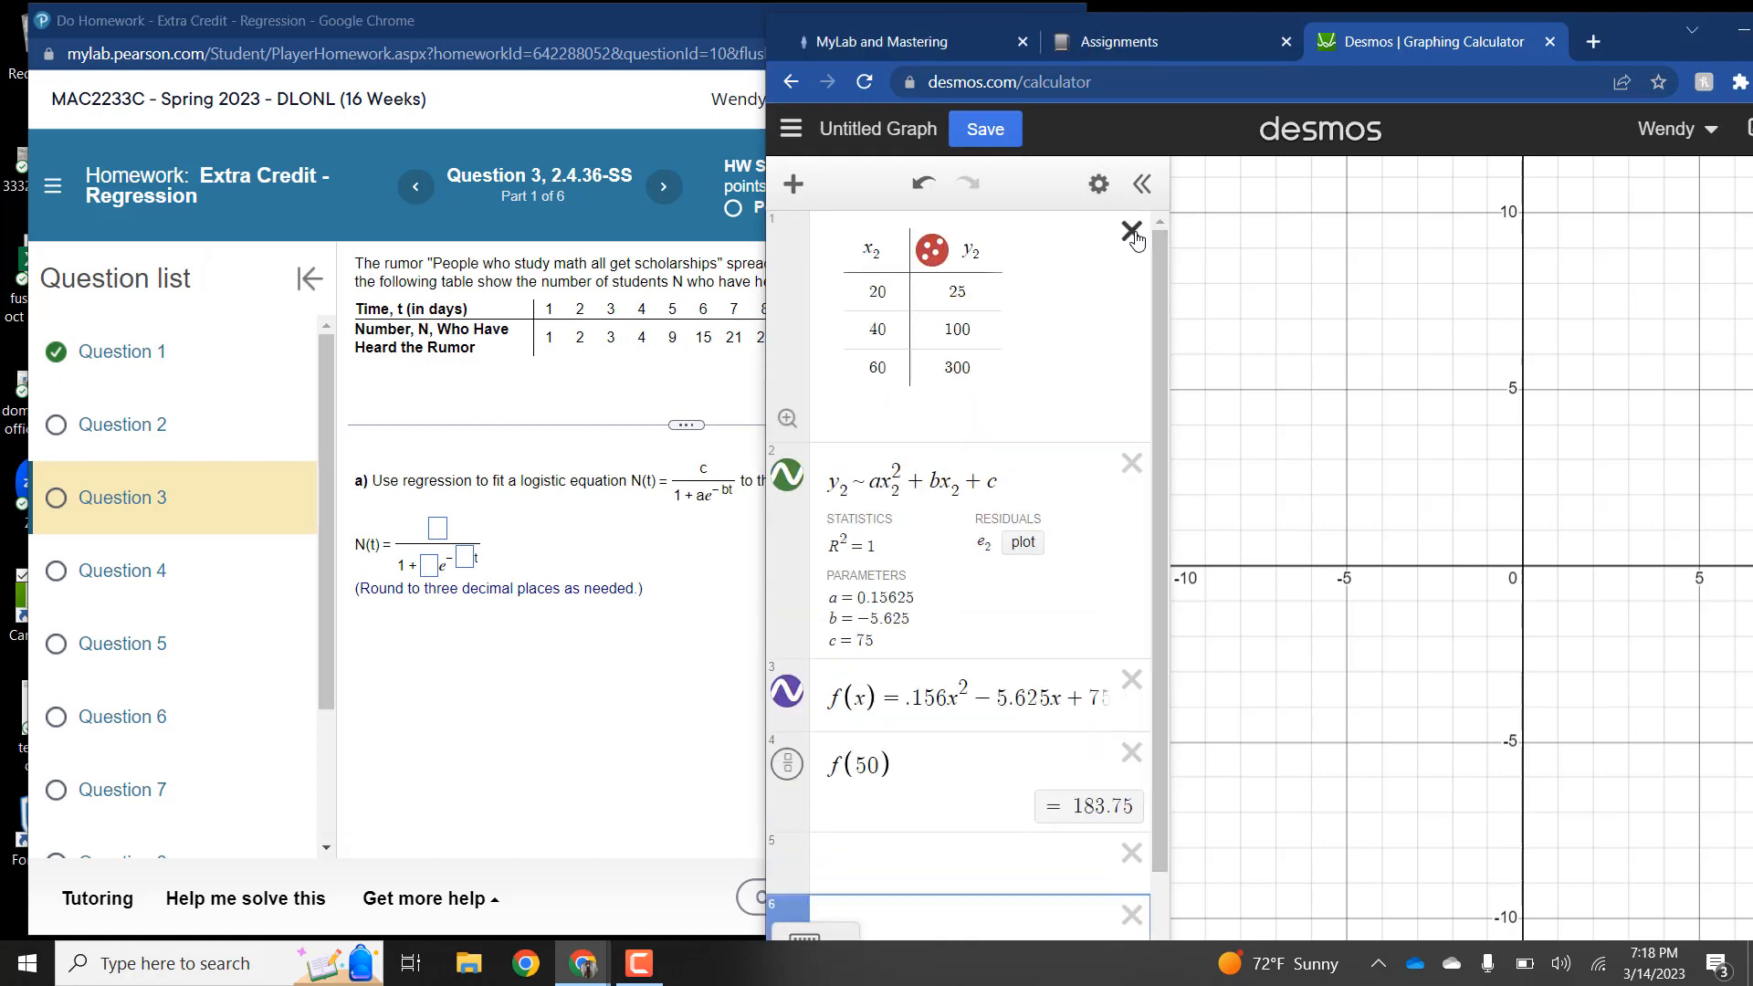
pyautogui.click(1133, 232)
pyautogui.click(1137, 239)
pyautogui.click(1149, 233)
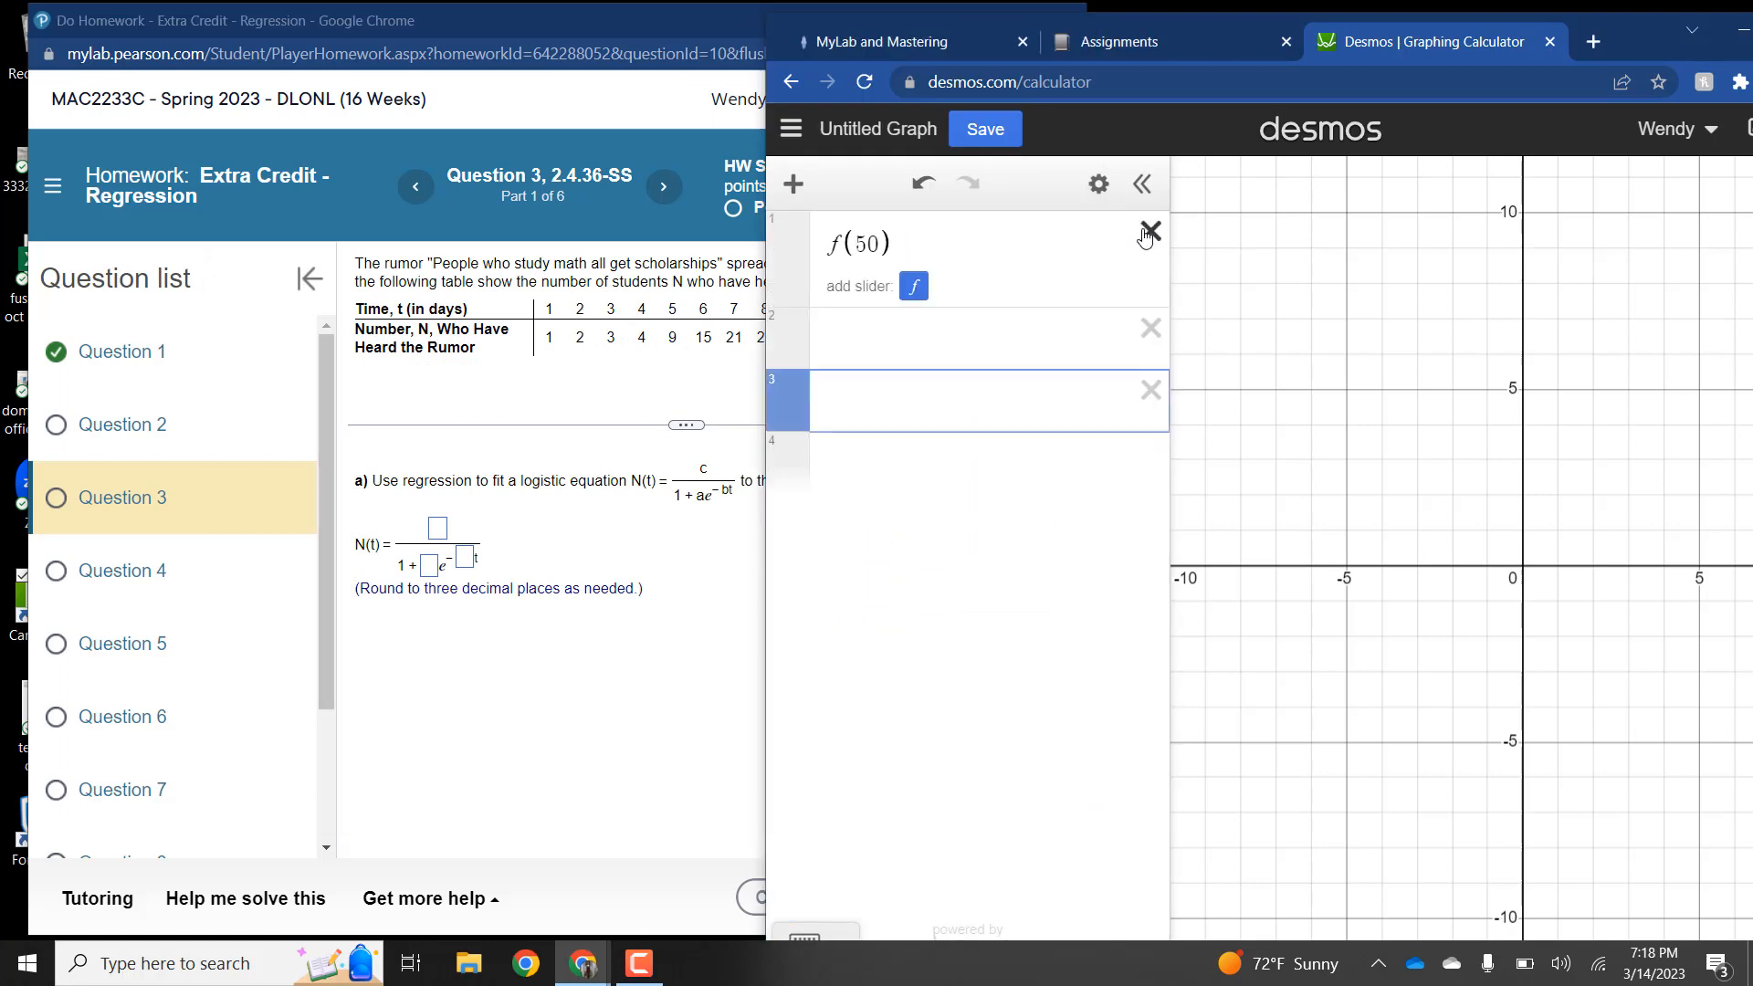
pyautogui.click(1150, 231)
pyautogui.click(1019, 237)
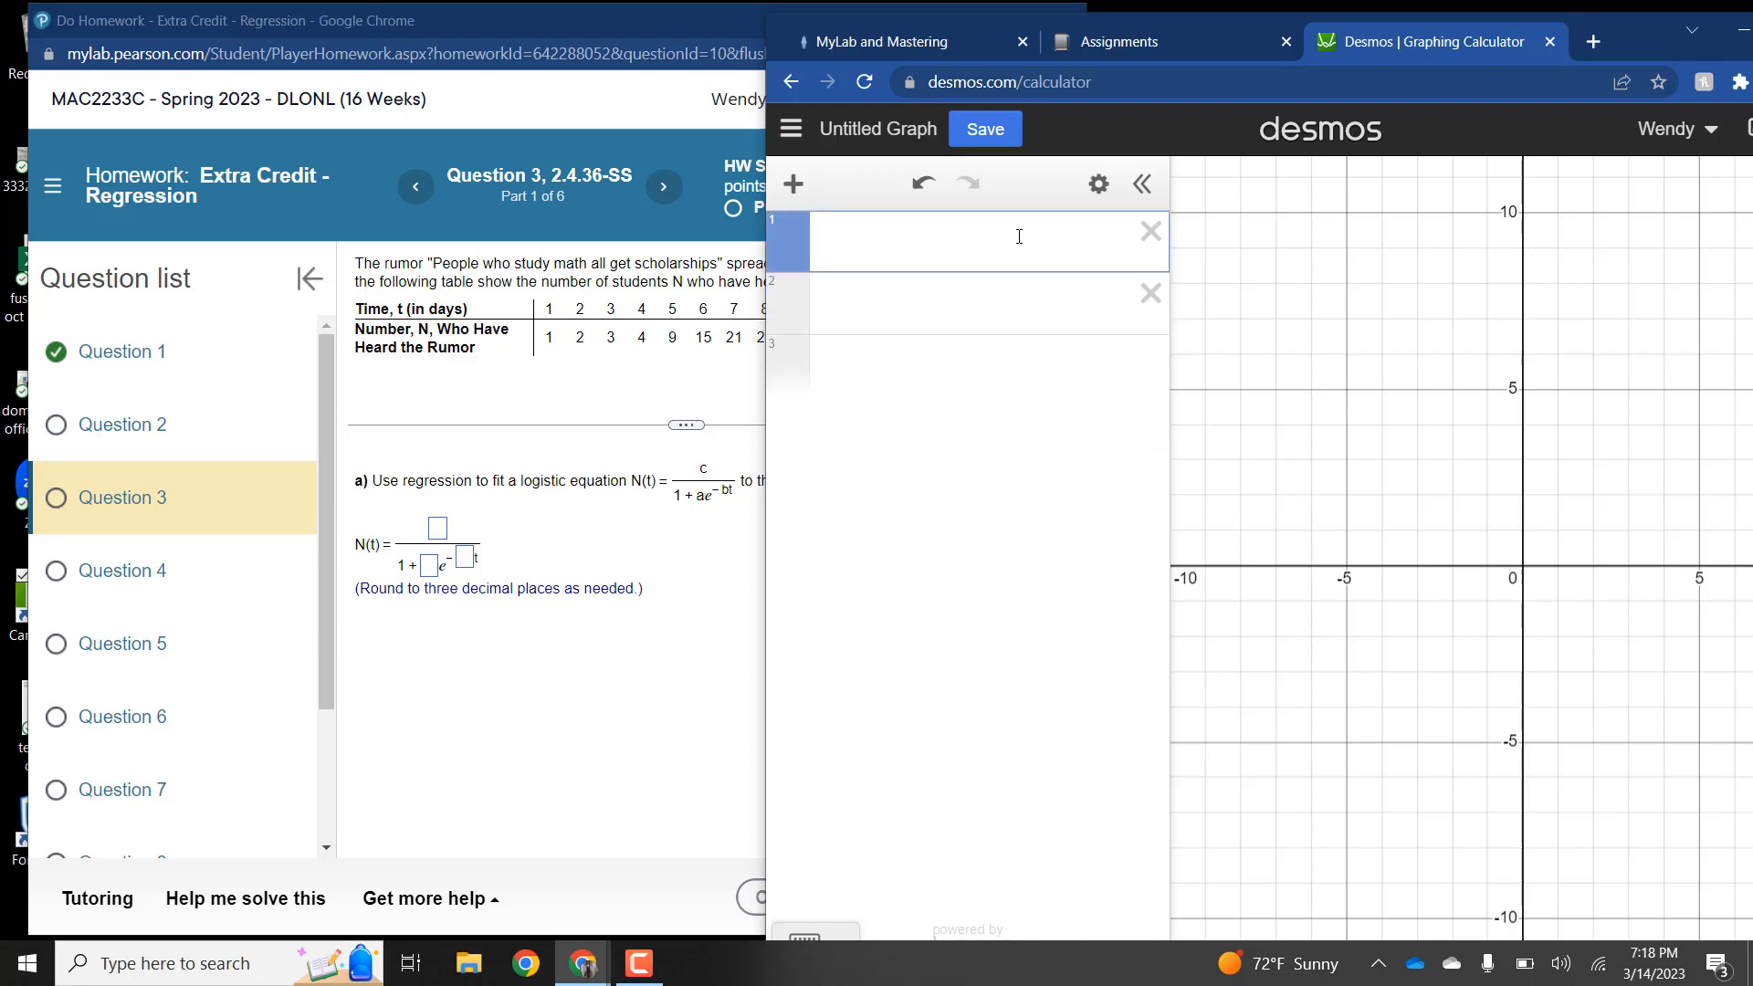
# Step: Paste the rumor data into Desmos as a table and fit the logistic regression y₁ ~ c/(1+ae^(-bx₁)) to it
pyautogui.hotkey('ctrl', 'v')
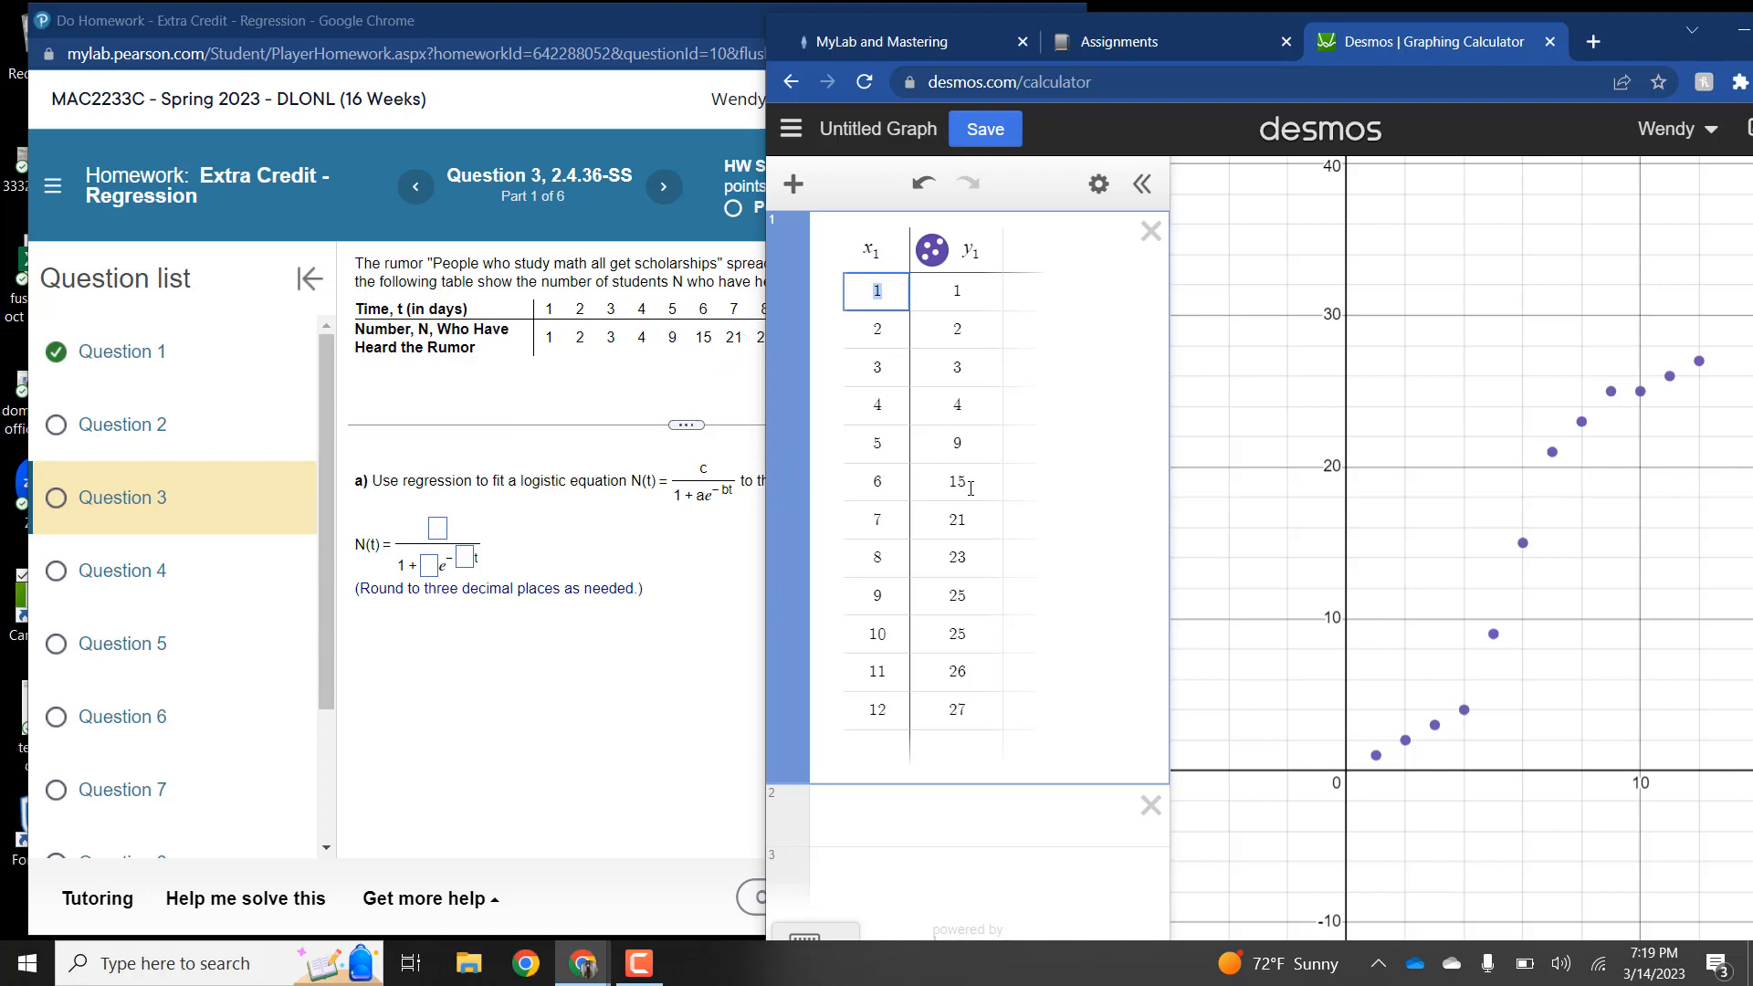
pyautogui.click(898, 811)
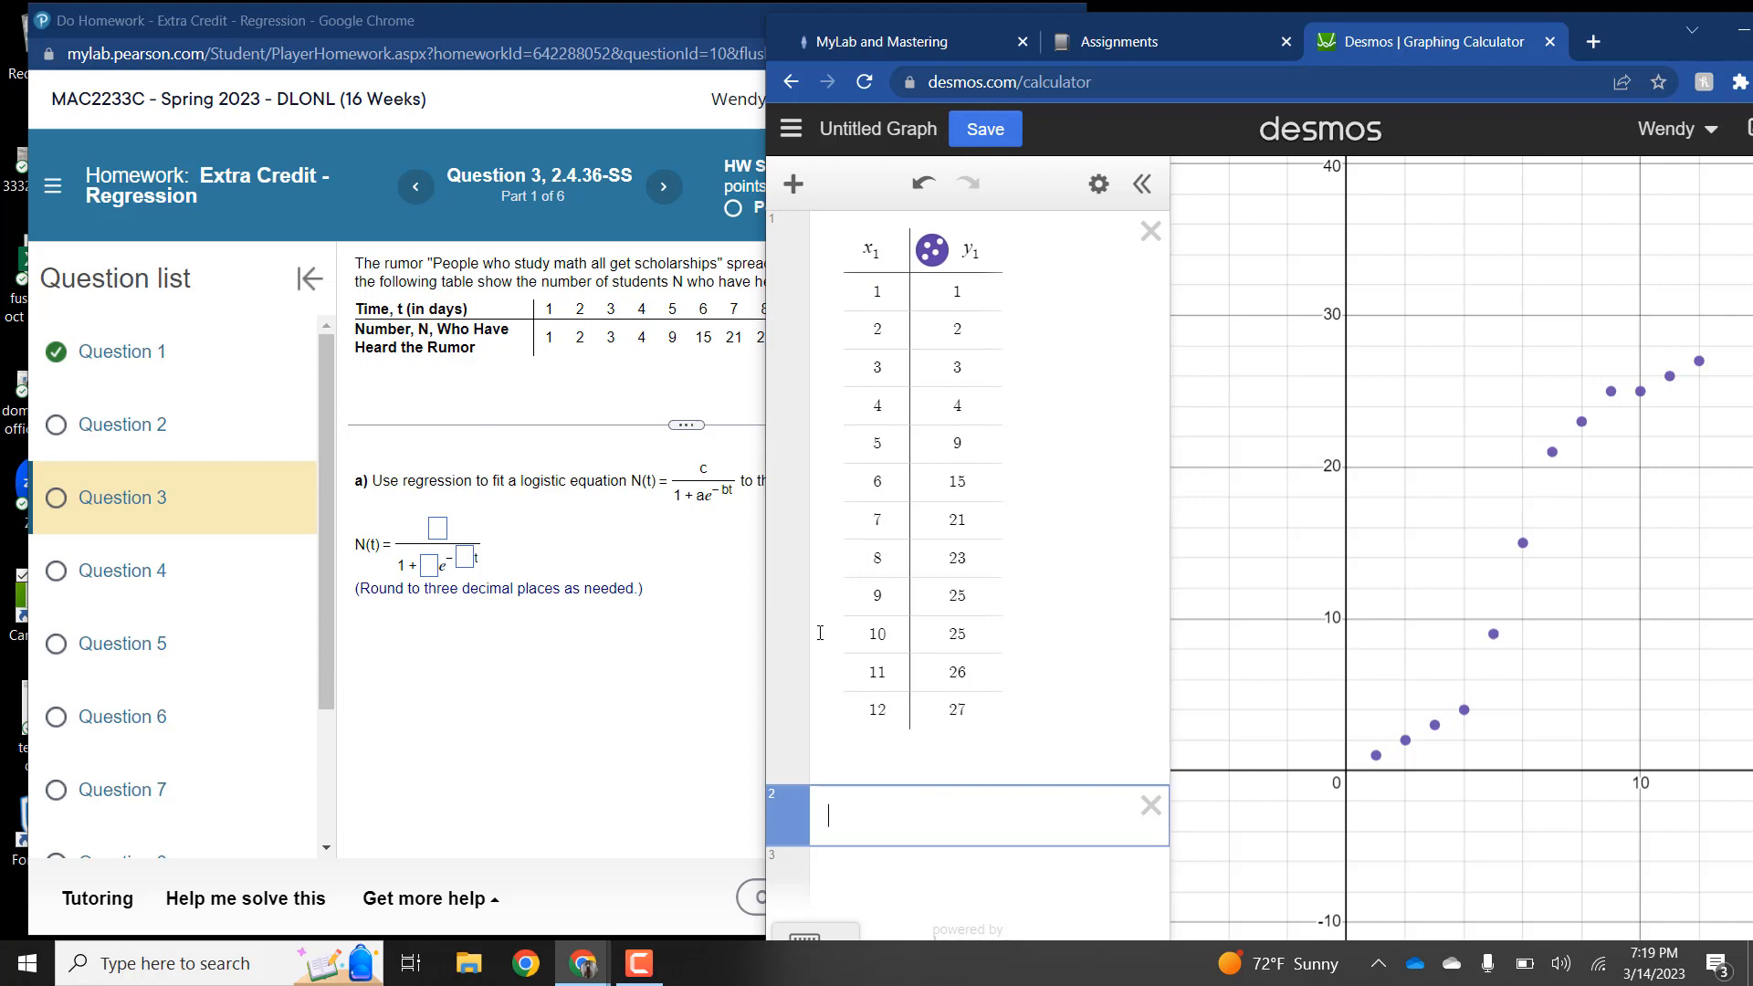
pyautogui.write('y1')
pyautogui.write('~')
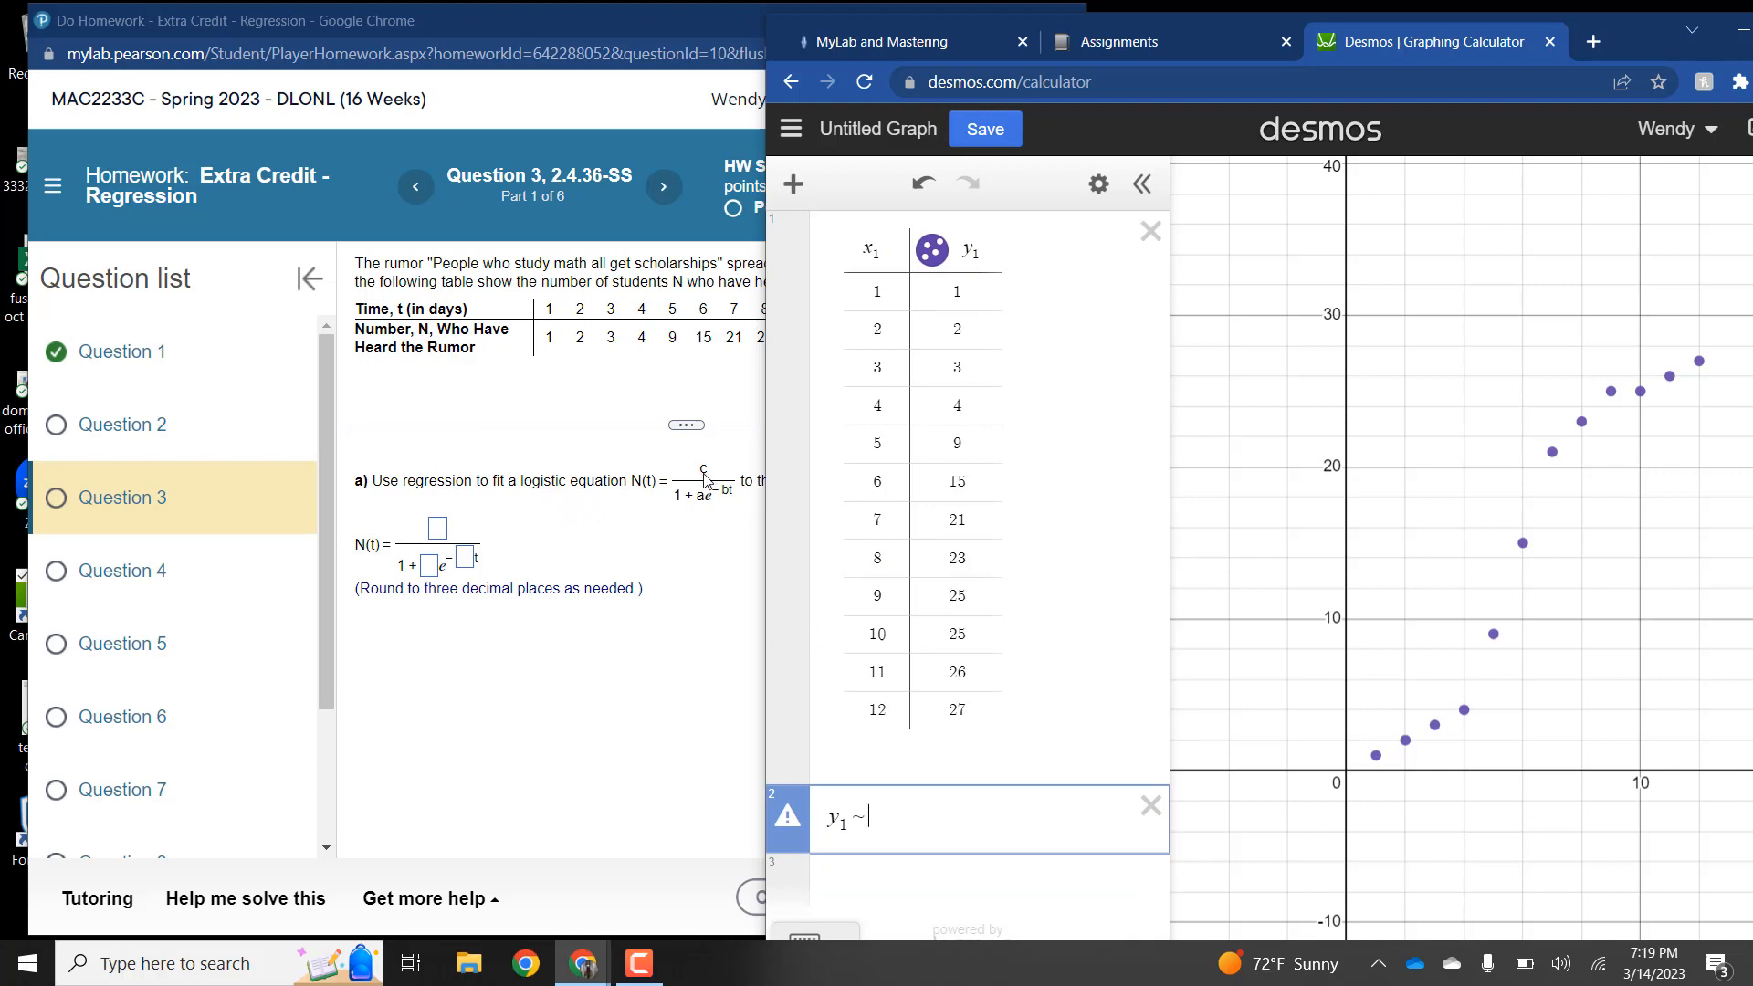
pyautogui.write('c/d')
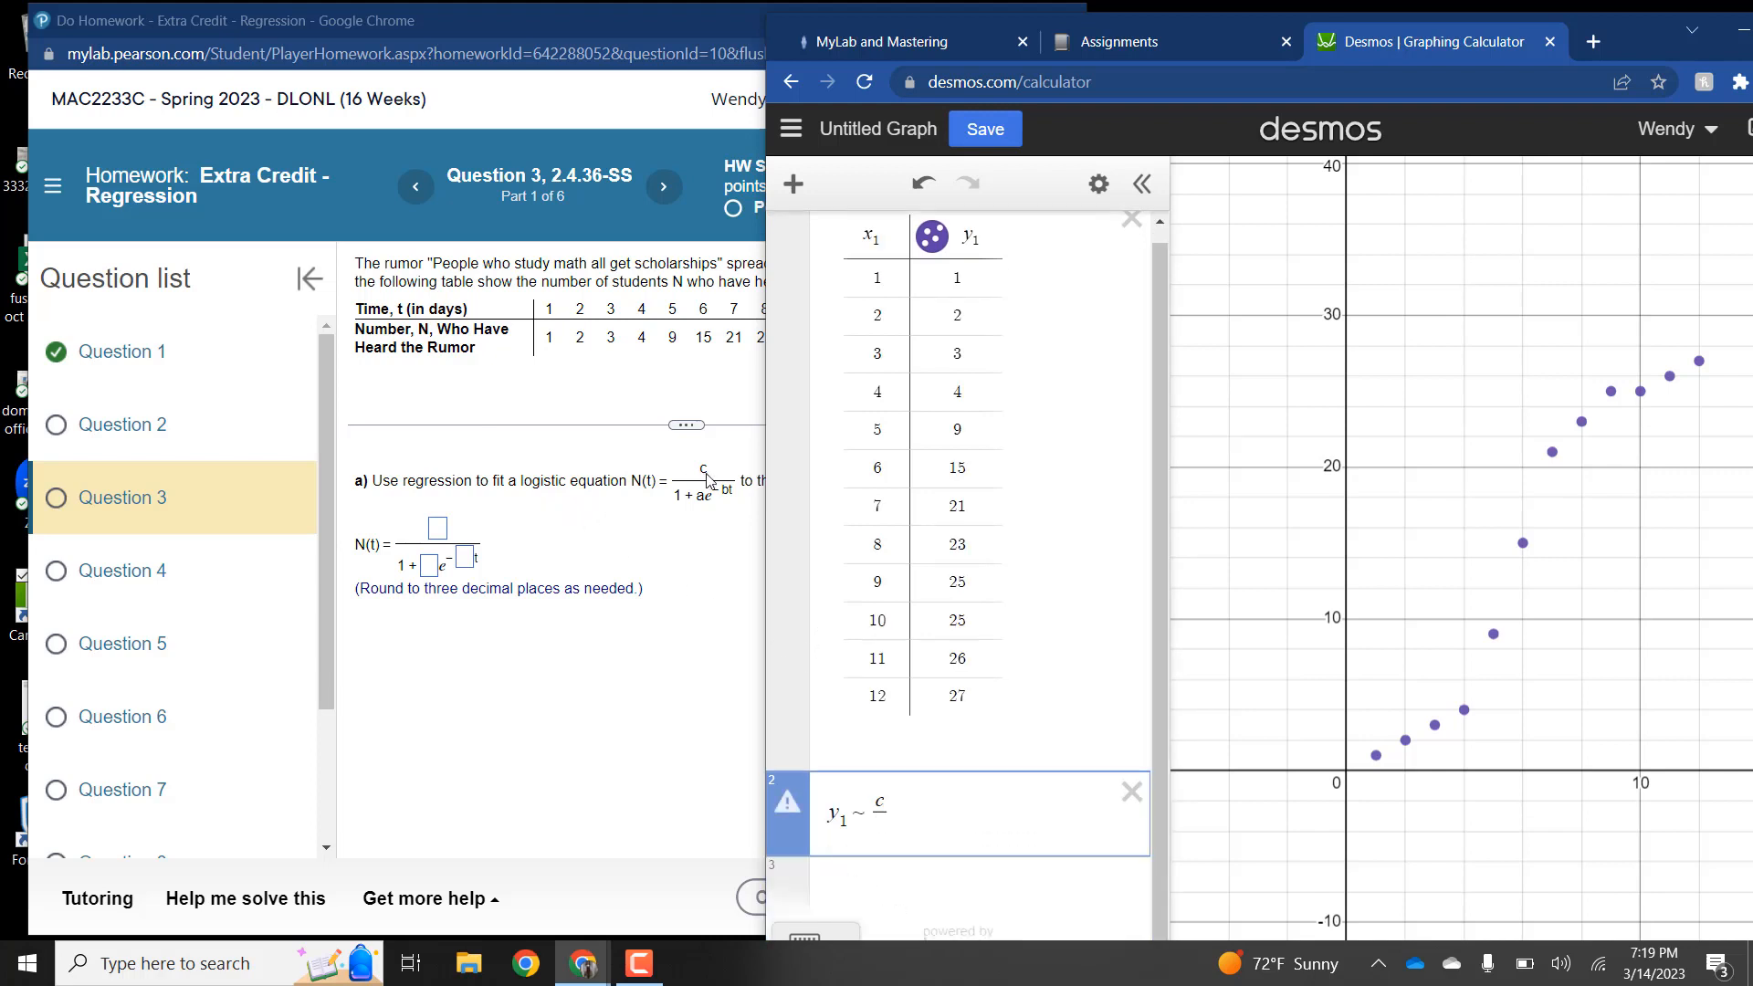
pyautogui.press('BackSpace')
pyautogui.write('1+de^-')
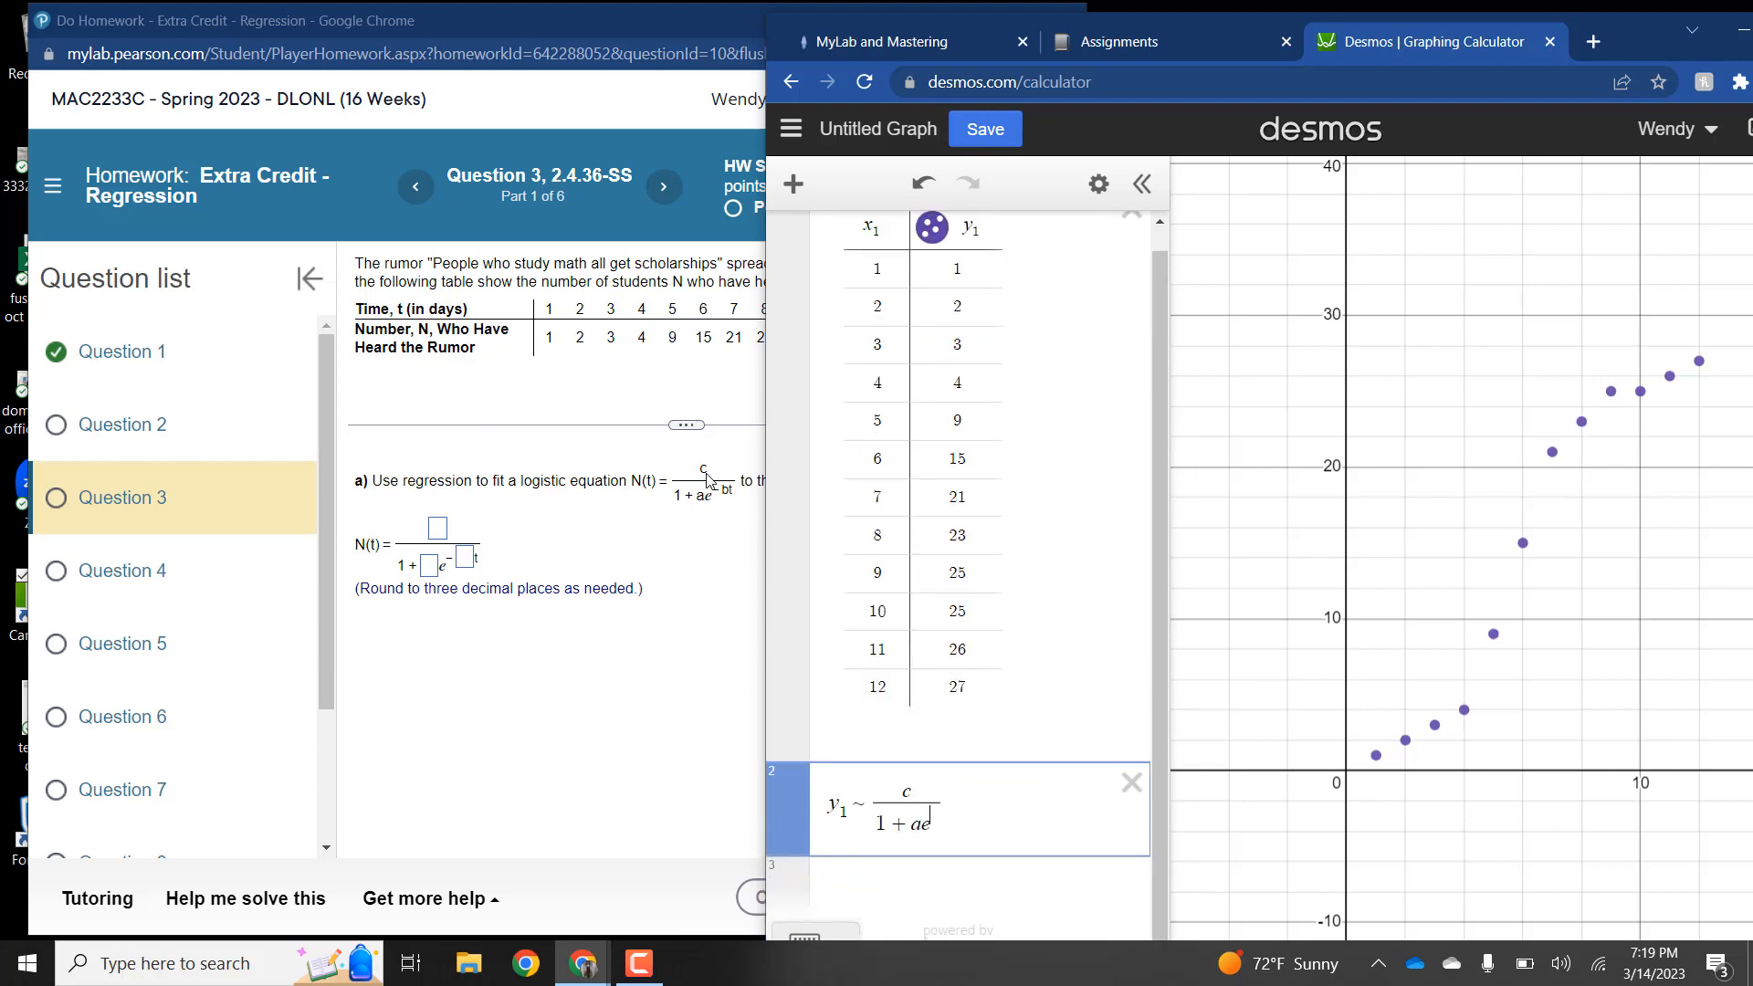
pyautogui.write('bt')
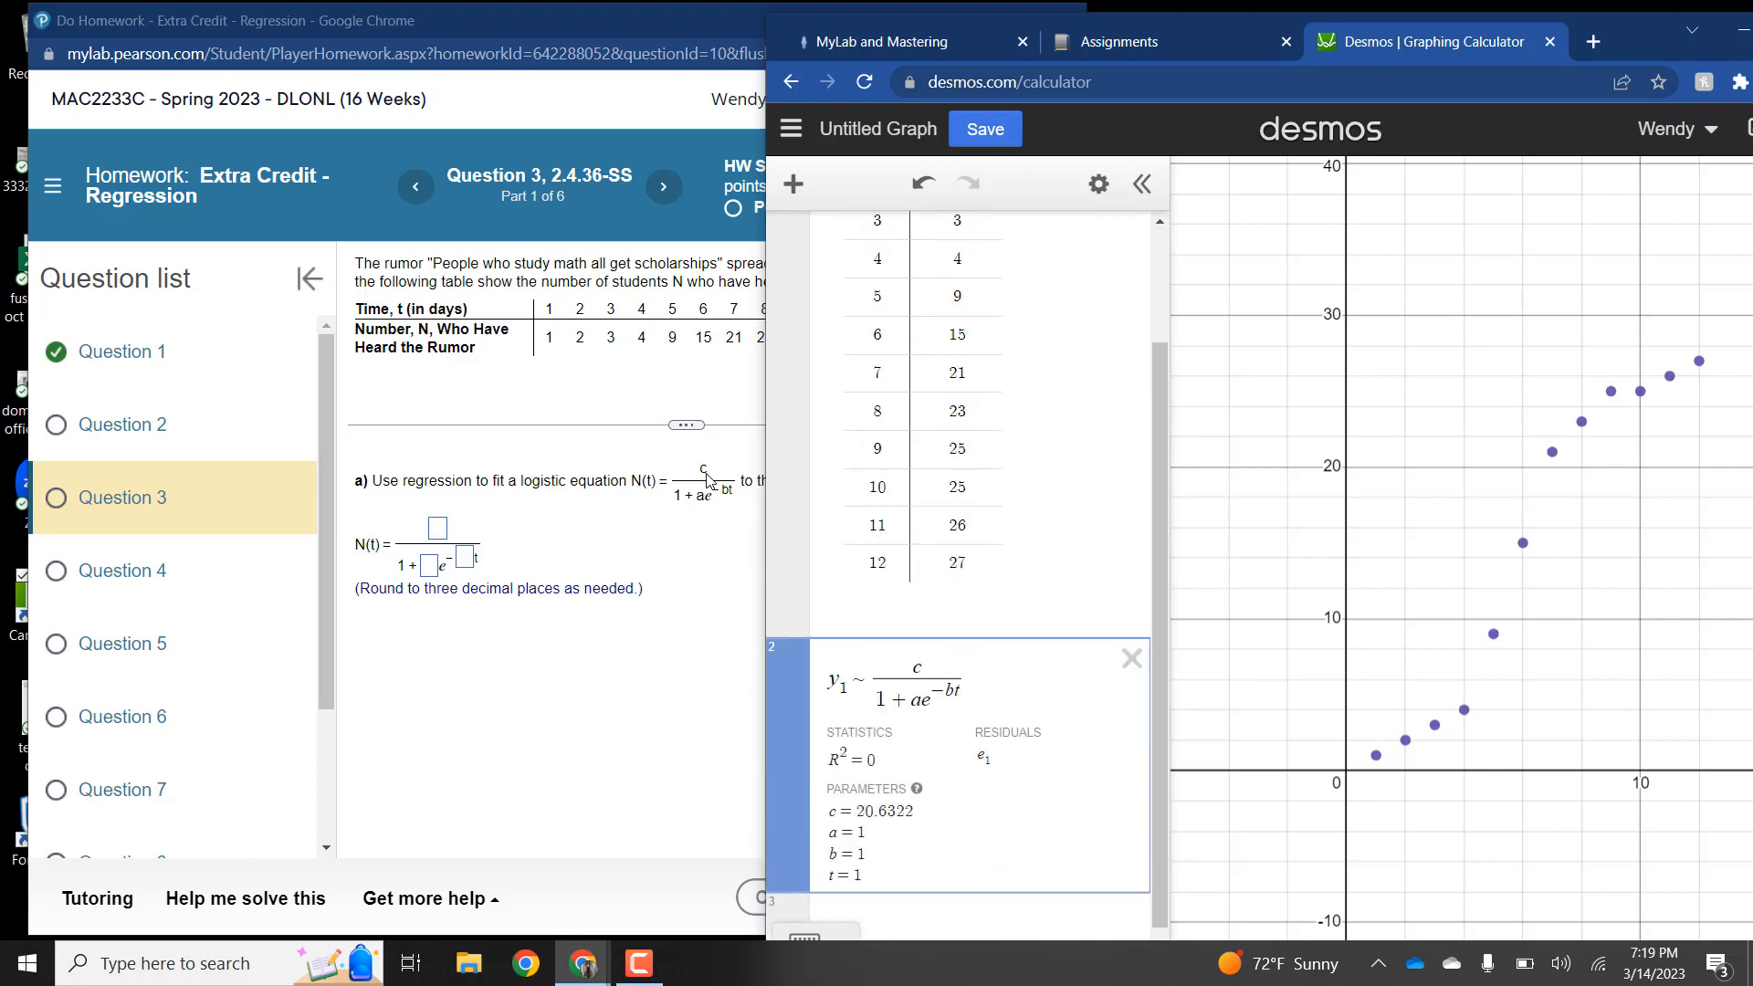
pyautogui.press('BackSpace')
pyautogui.write('x1')
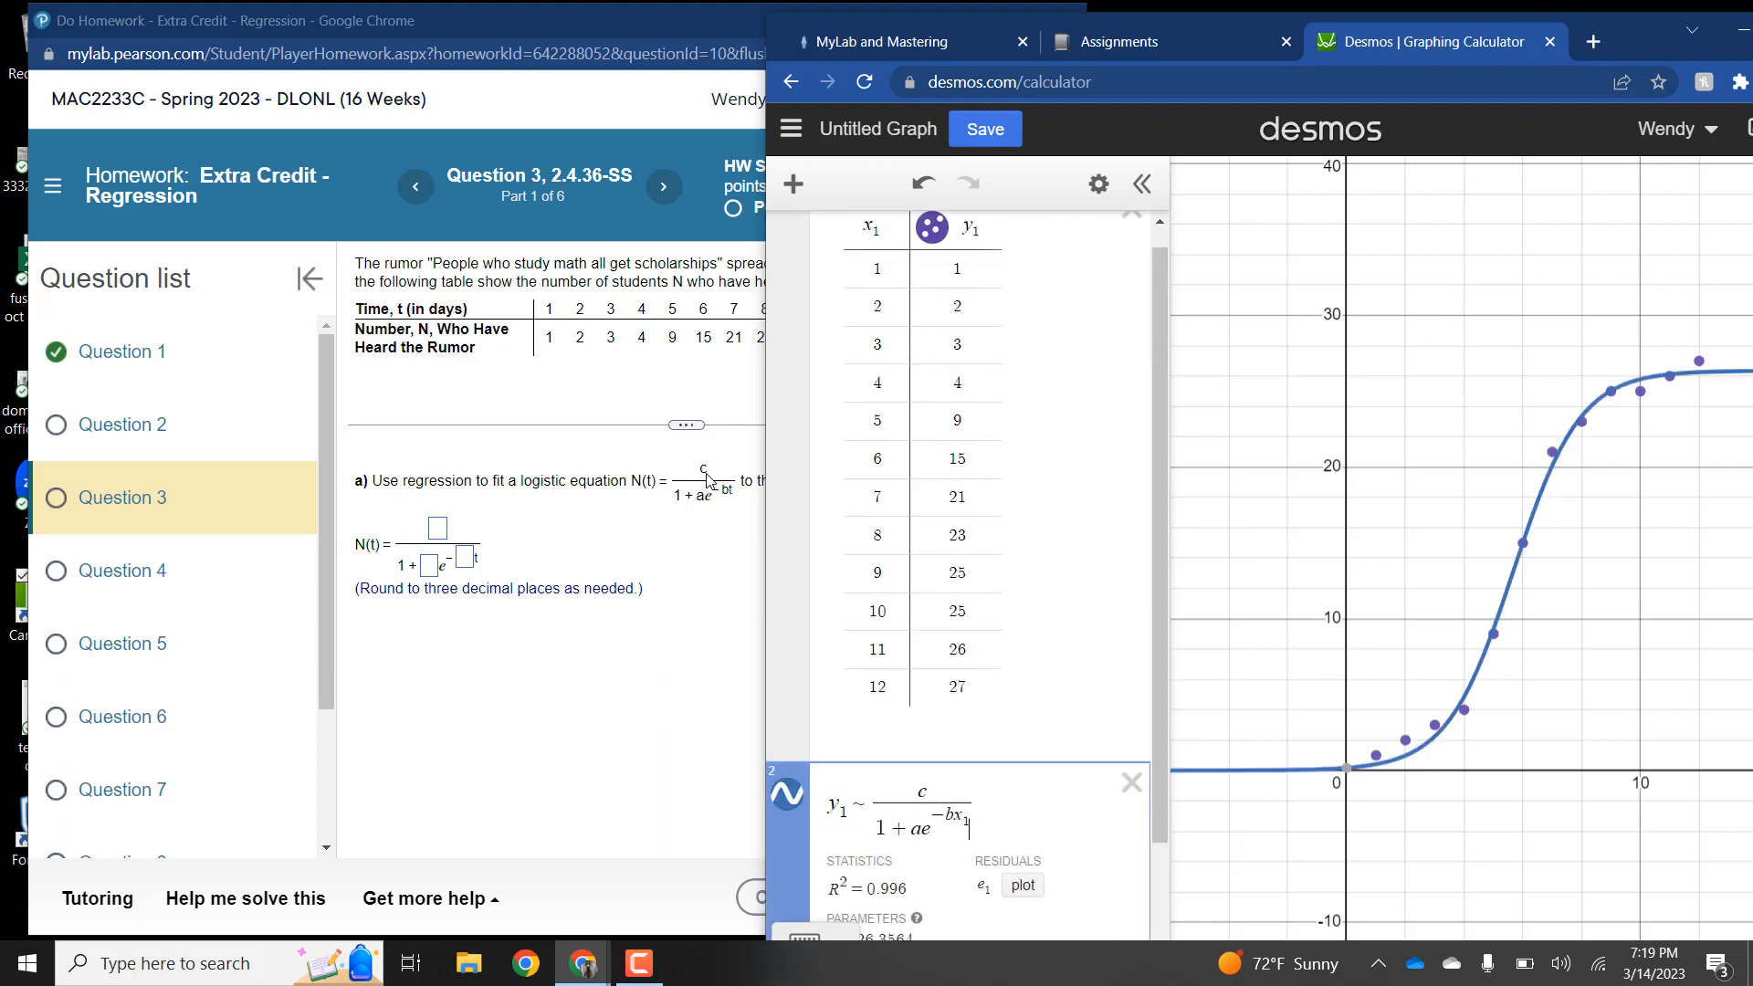
pyautogui.press('Return')
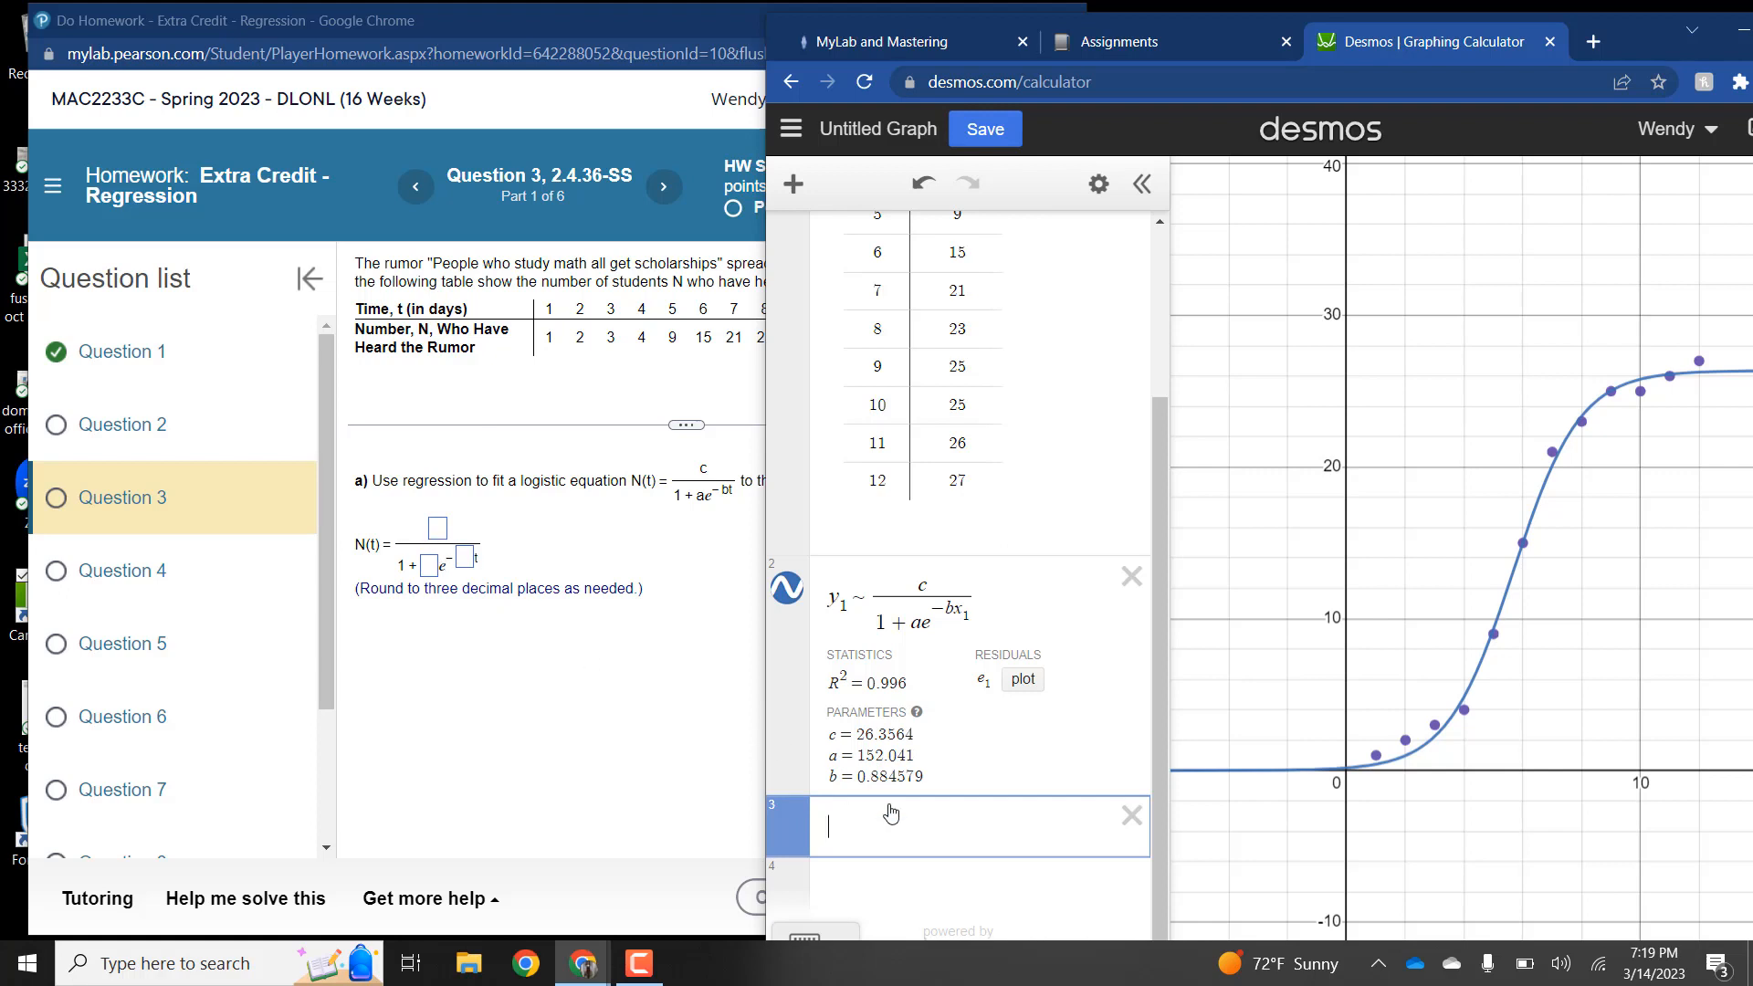
# Step: Define the fitted function N(t) = c/(1+ae^(-bt)) on the line below the regression
pyautogui.write('N(')
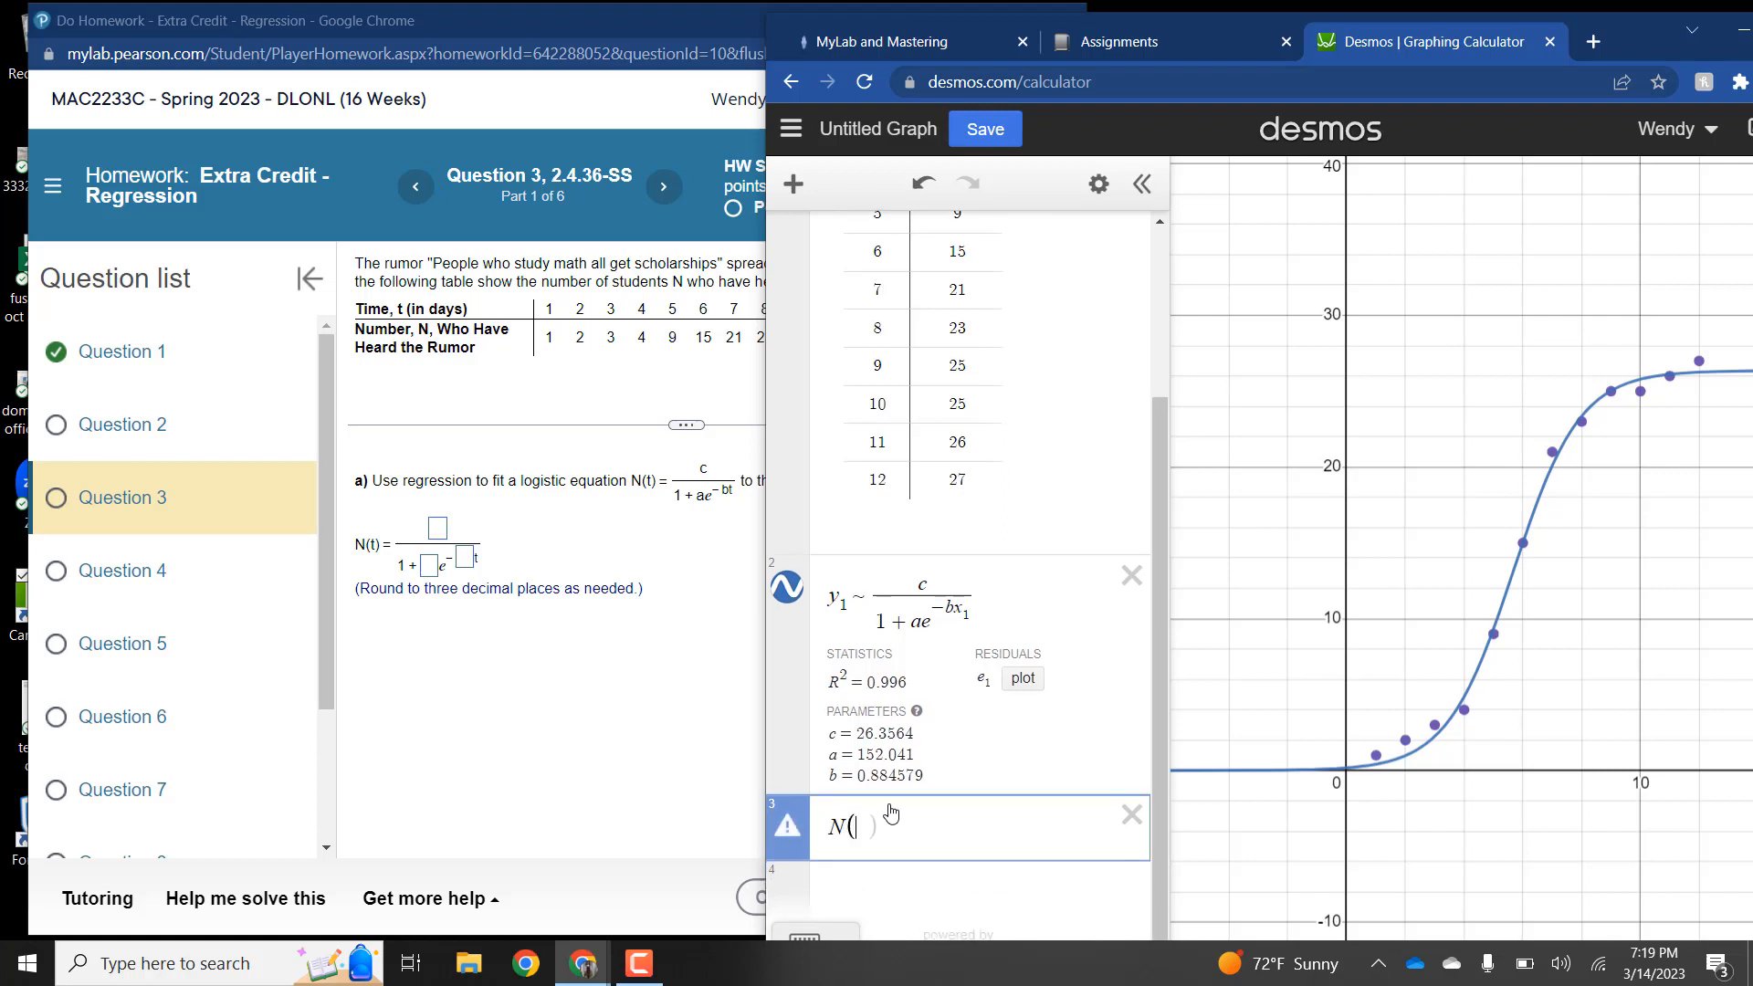
pyautogui.write('t)=')
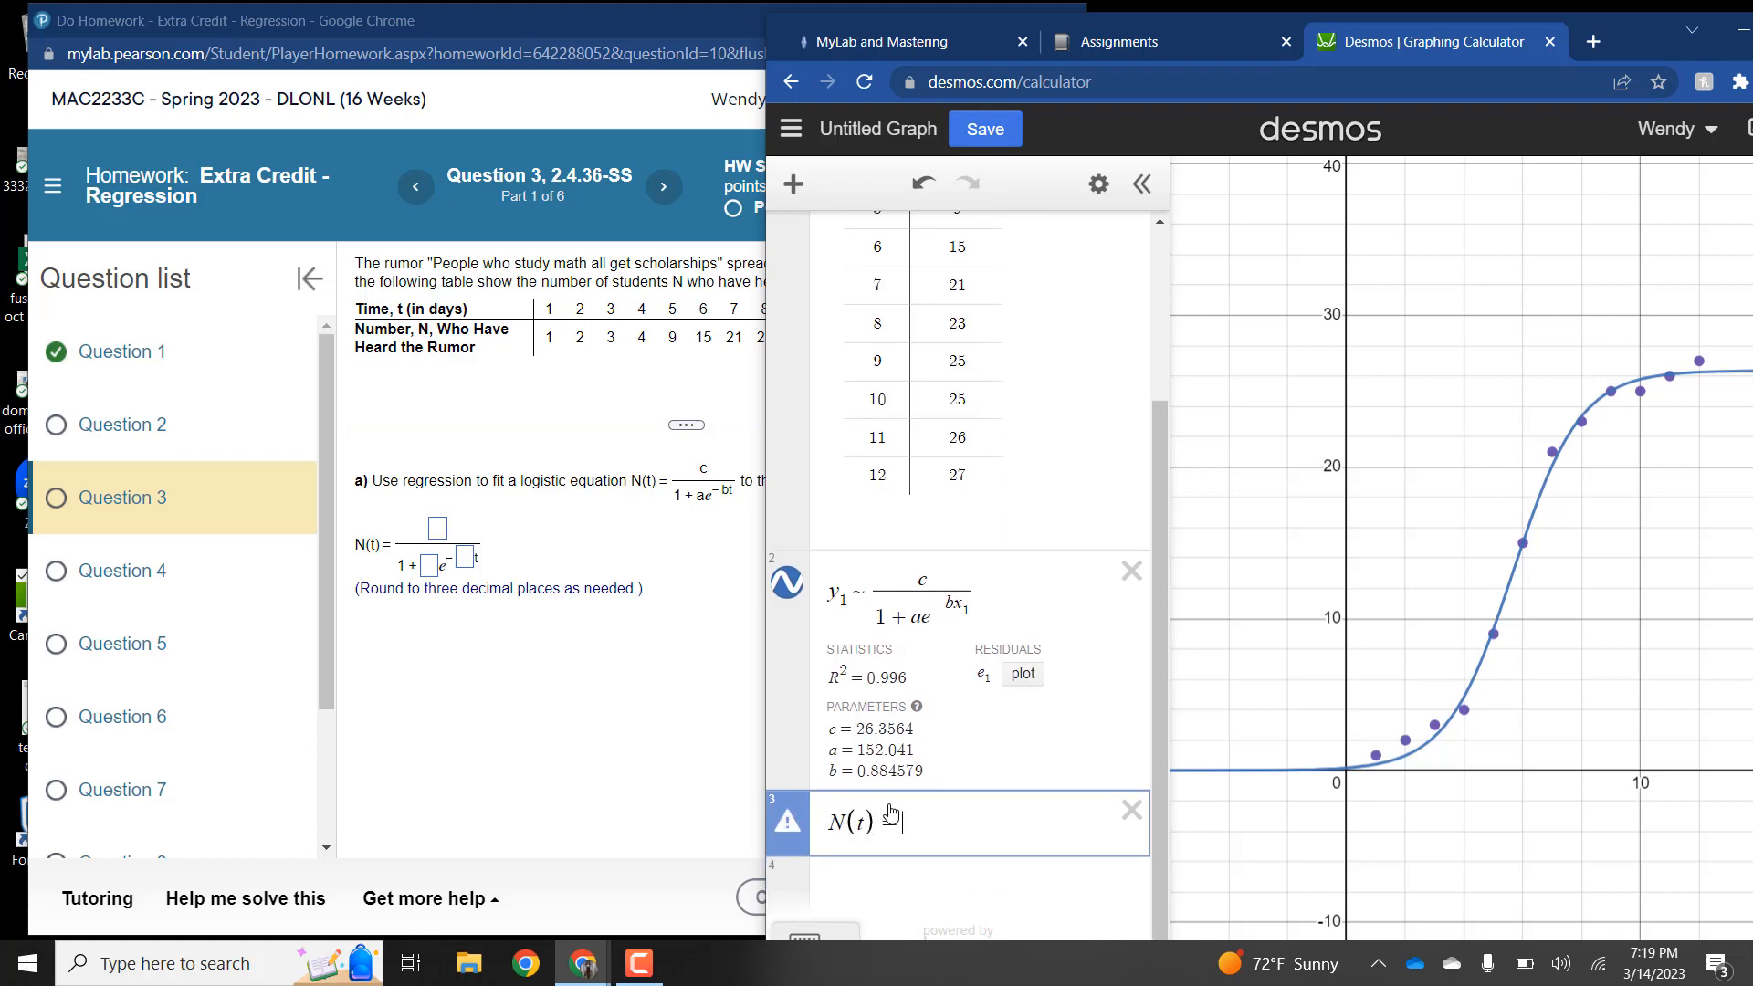
pyautogui.write('c/')
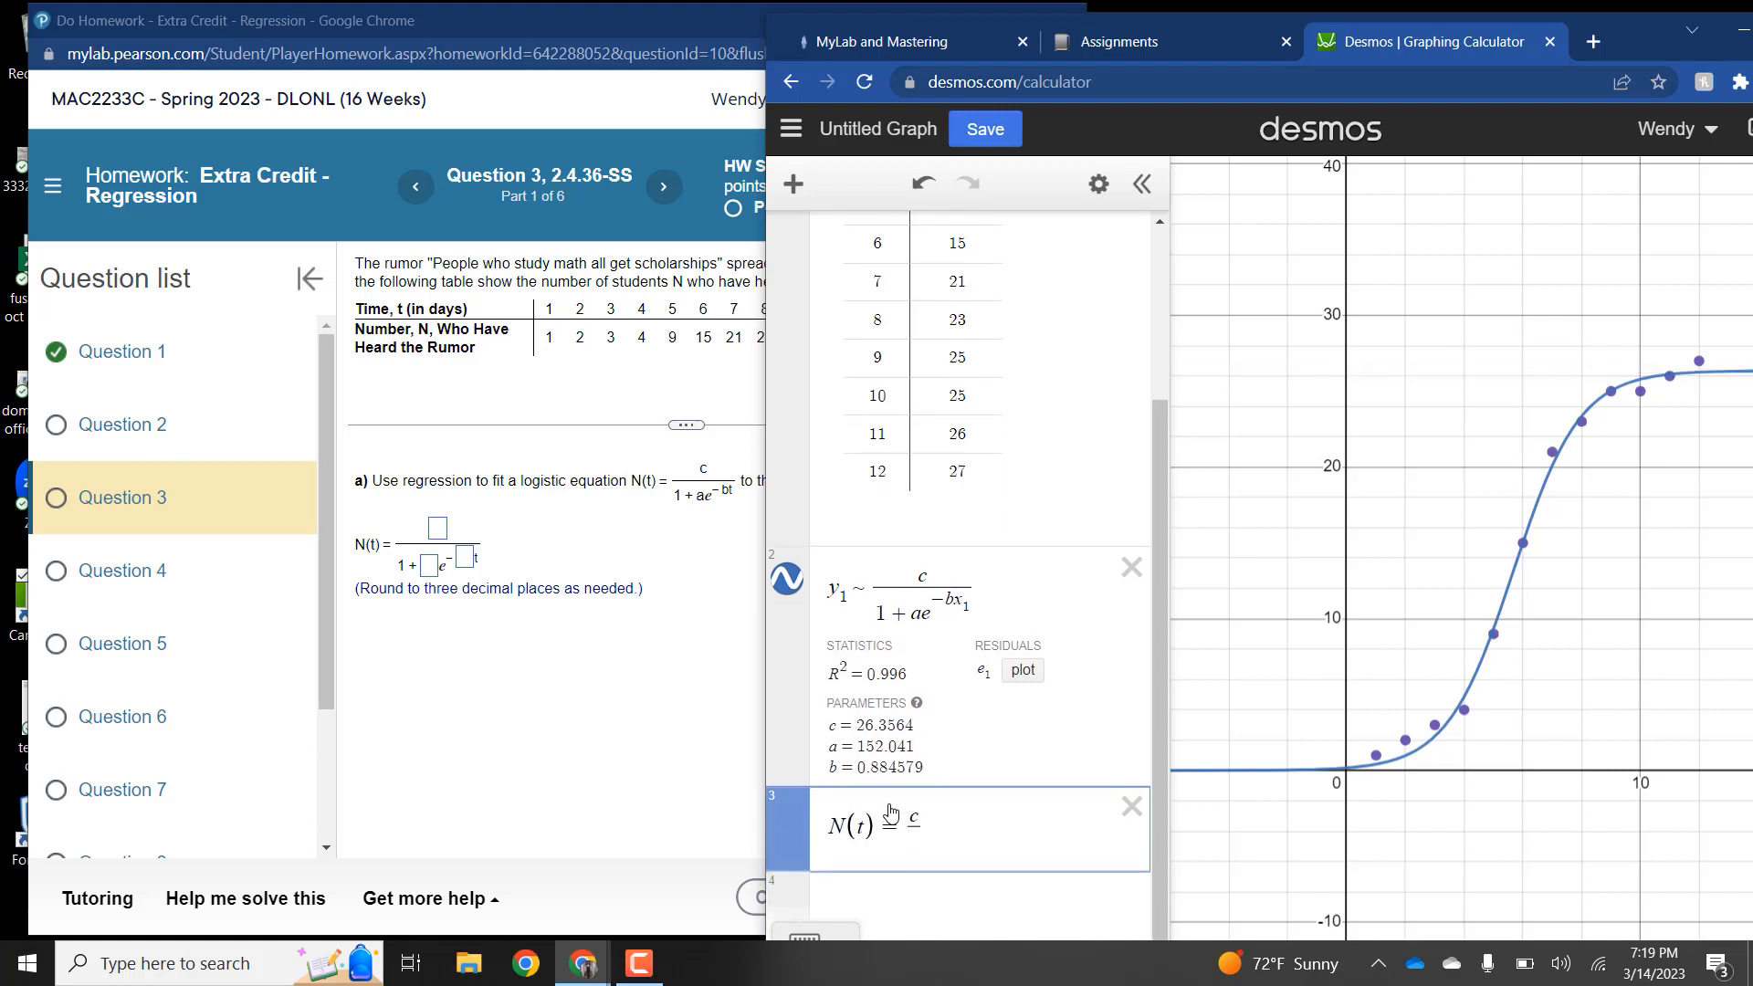
pyautogui.write('1+ae')
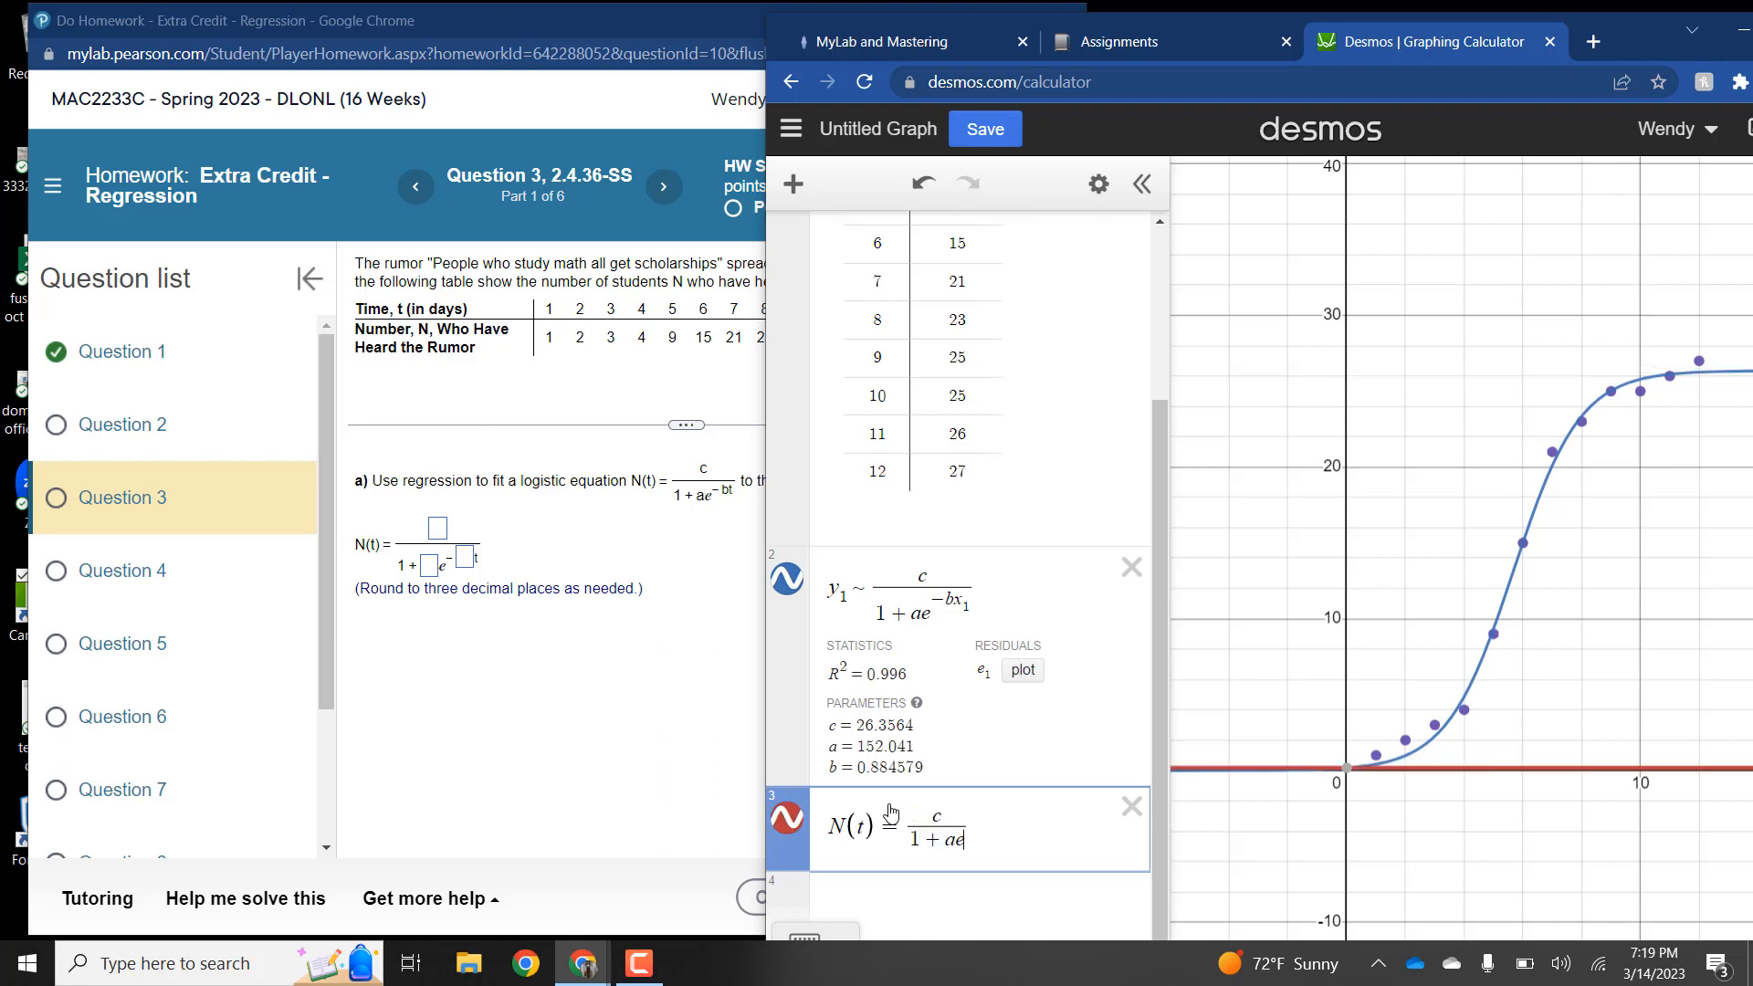
pyautogui.write('^-bt')
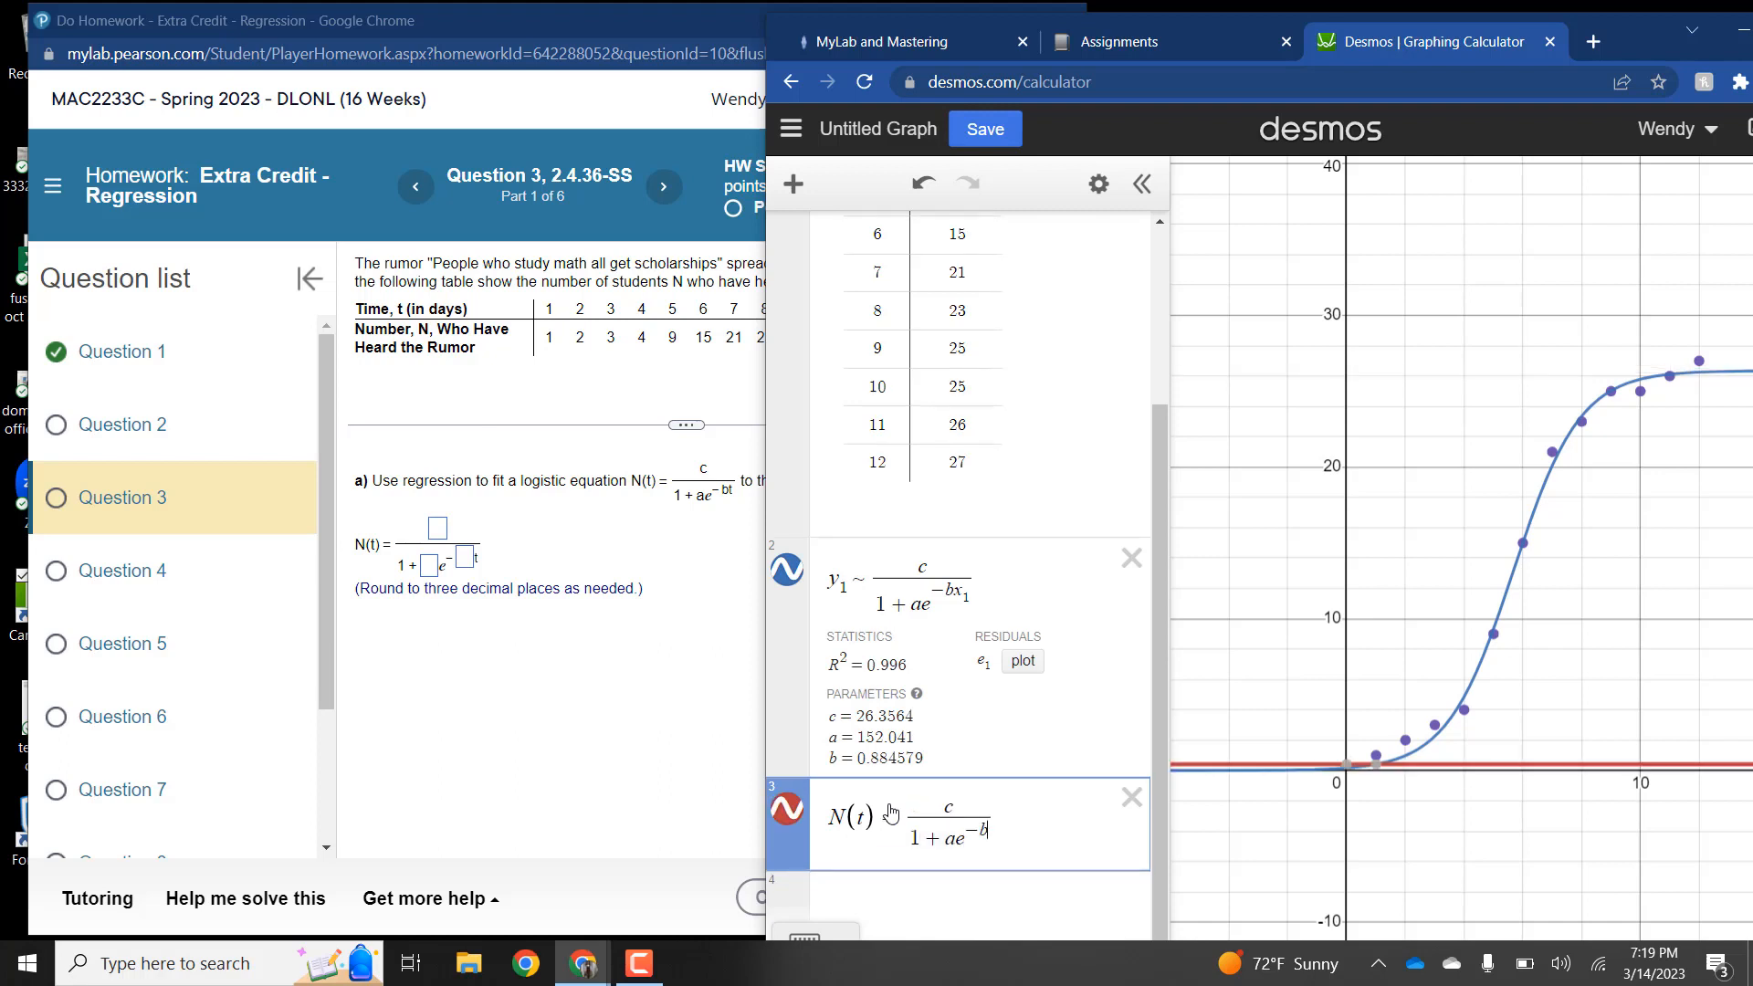
pyautogui.press('Return')
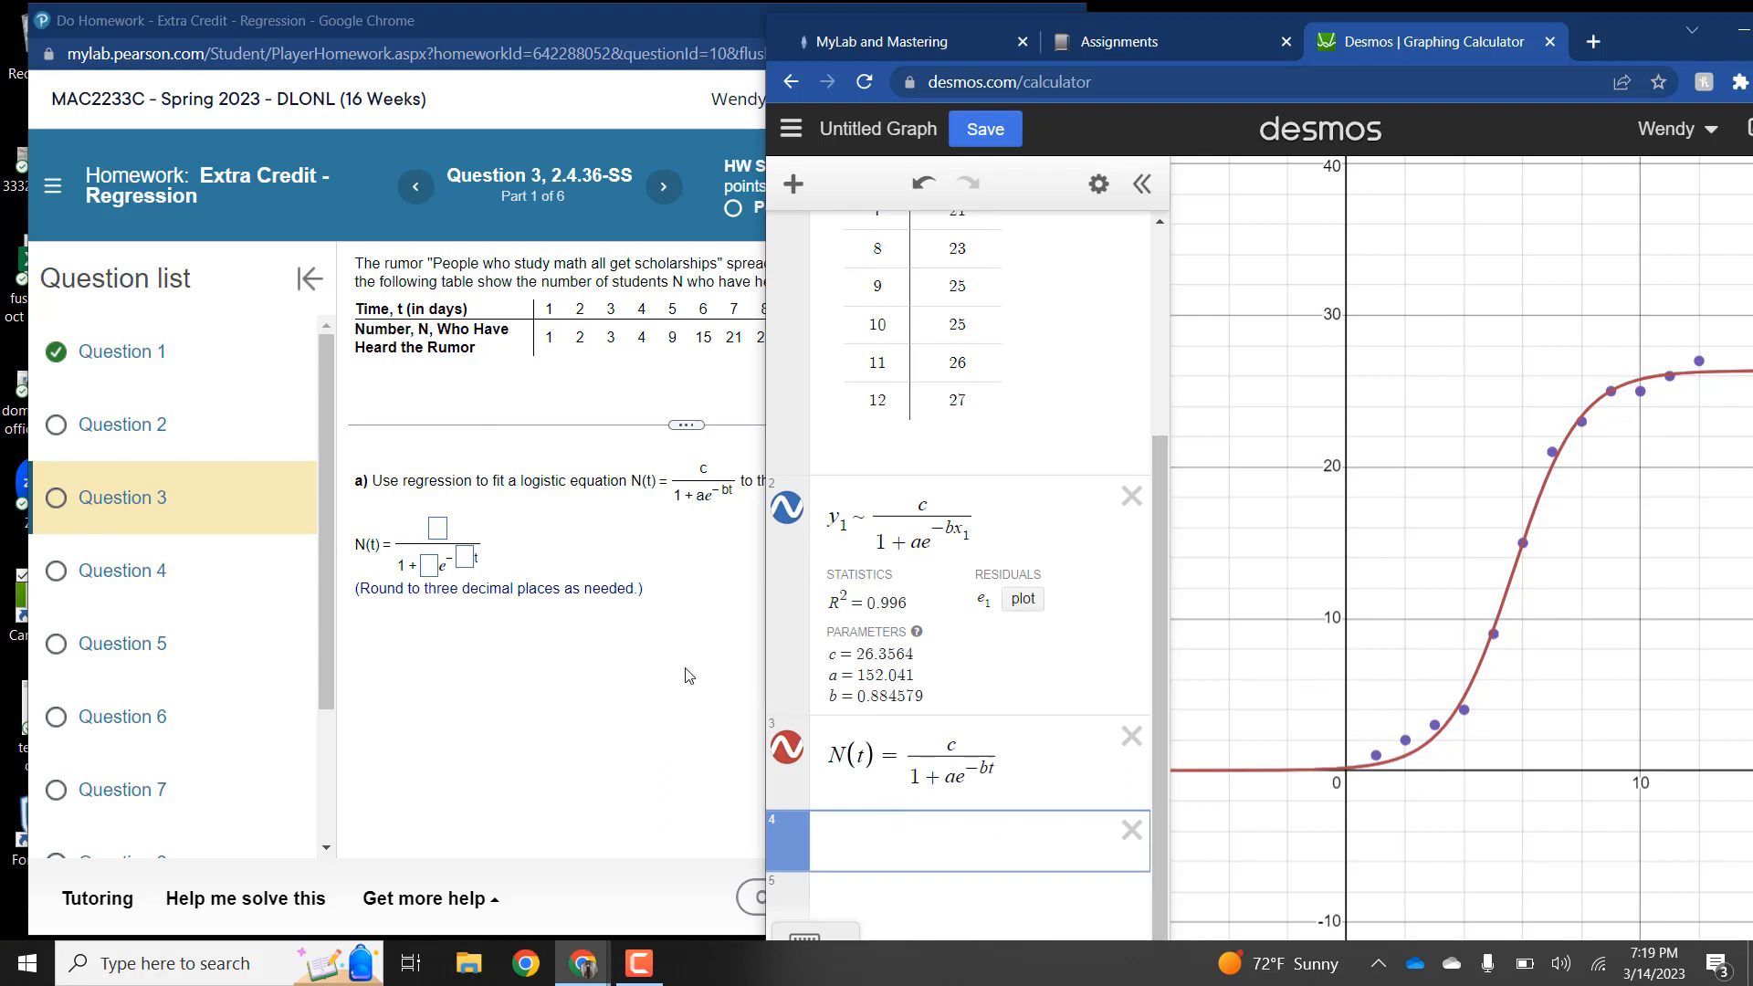
# Step: Narrow the homework window to uncover the Desmos parameters, then answer part a with c 26.356, a 152.041 and b 0.885 and check it
pyautogui.click(444, 537)
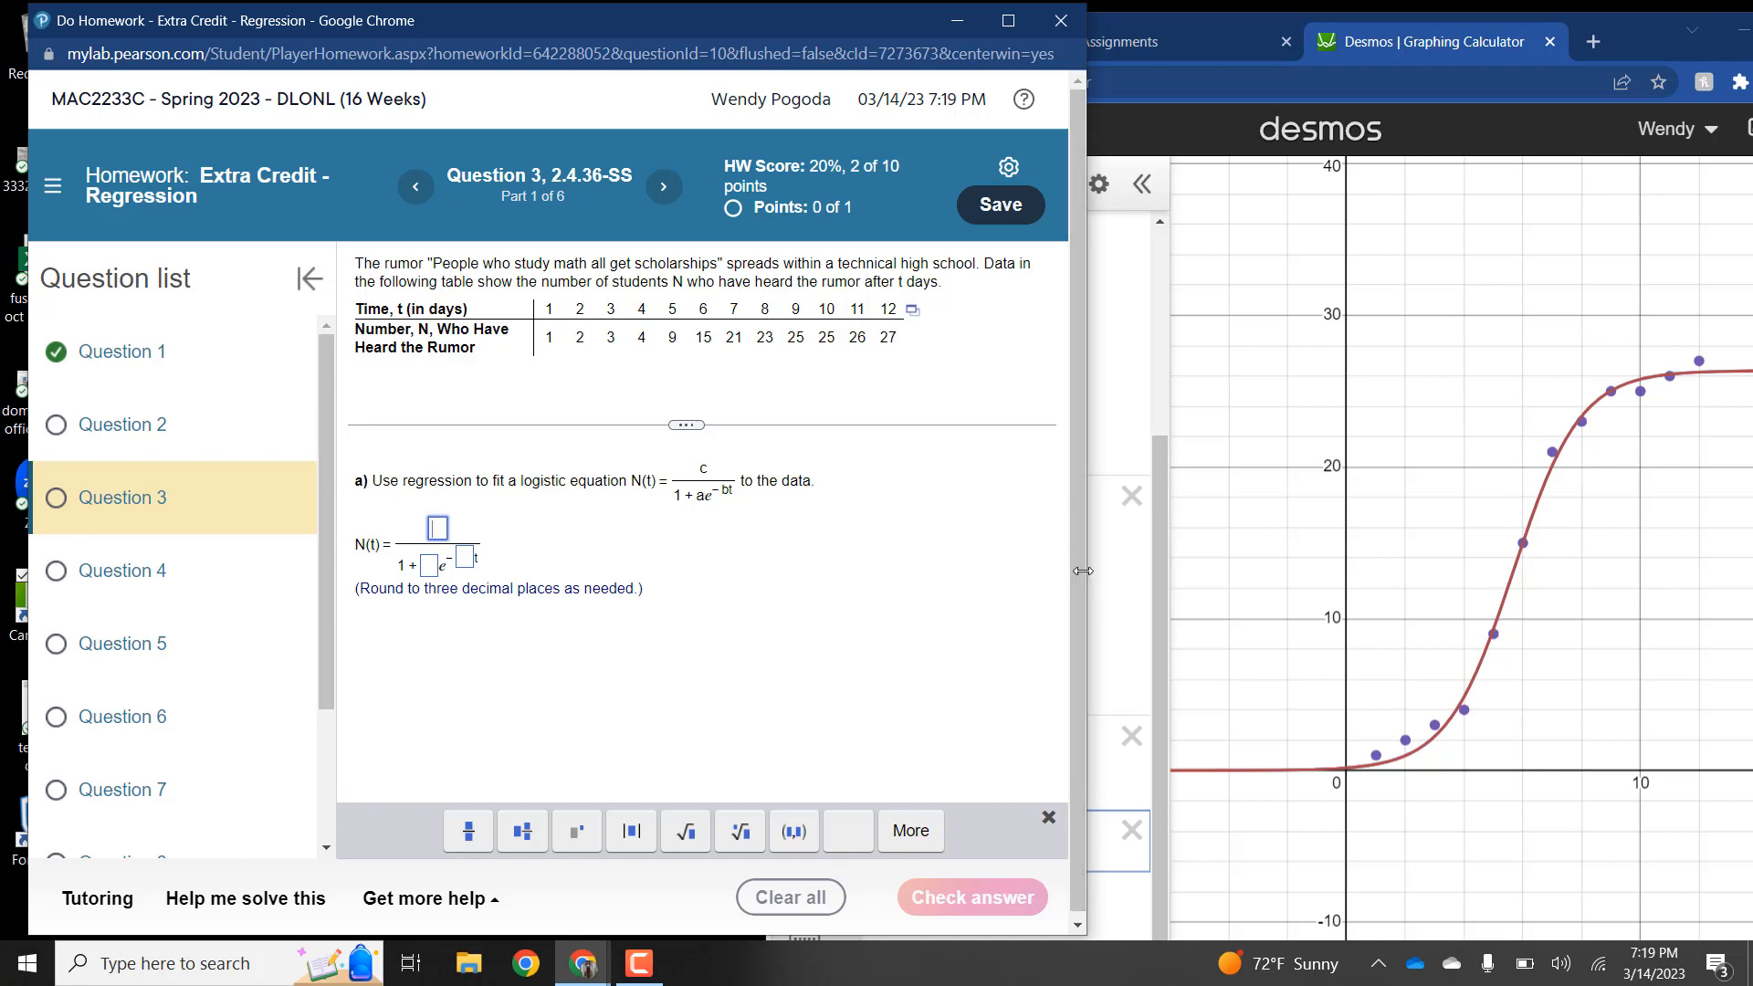
pyautogui.moveTo(1087, 570); pyautogui.dragTo(772, 565)
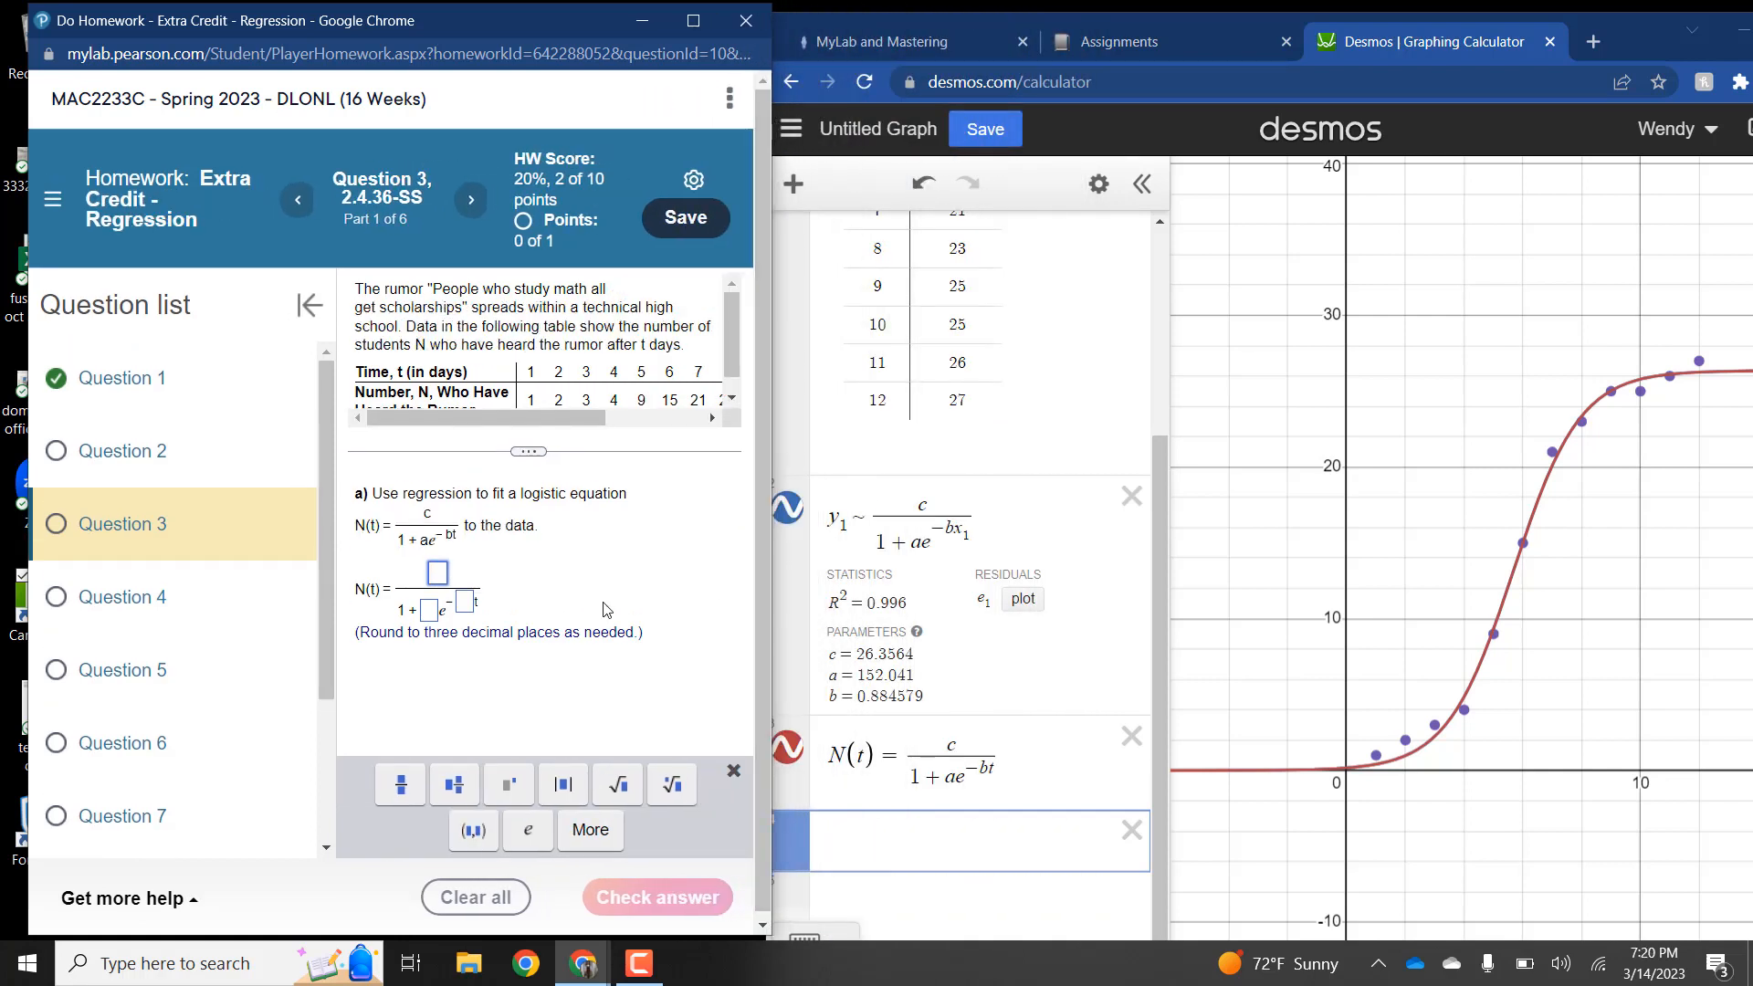
pyautogui.write('26.')
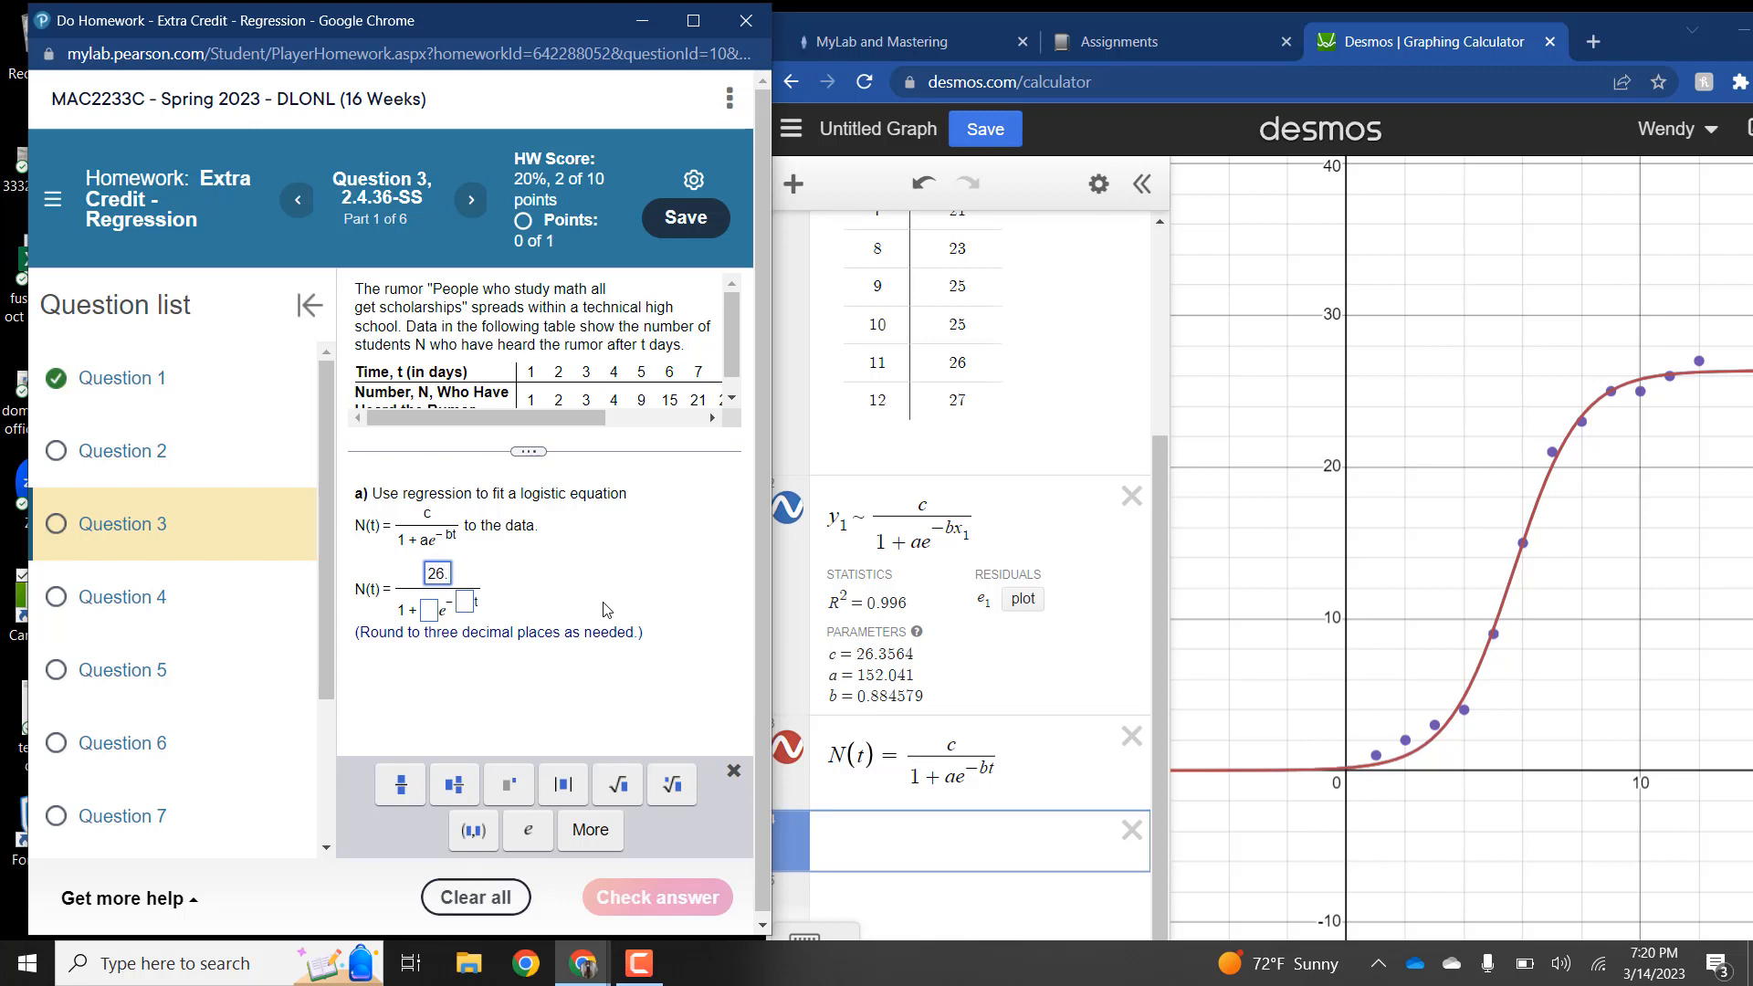
pyautogui.write('356')
pyautogui.click(429, 612)
pyautogui.write('152')
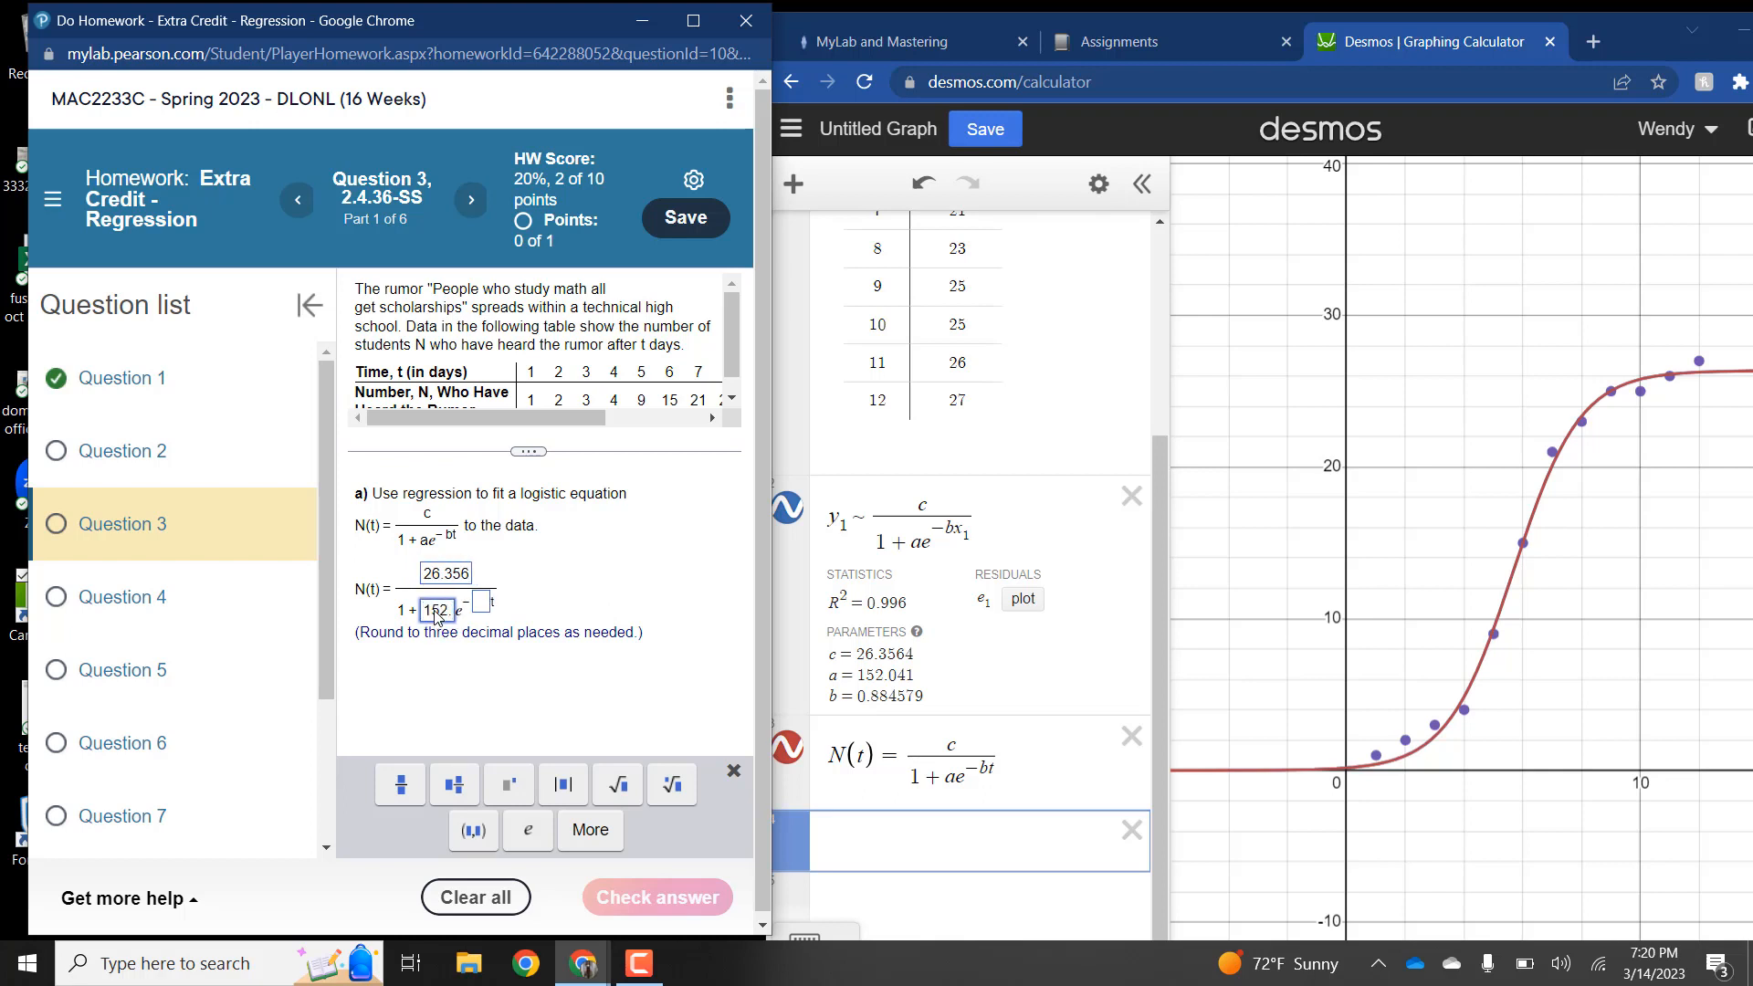
pyautogui.write('.041')
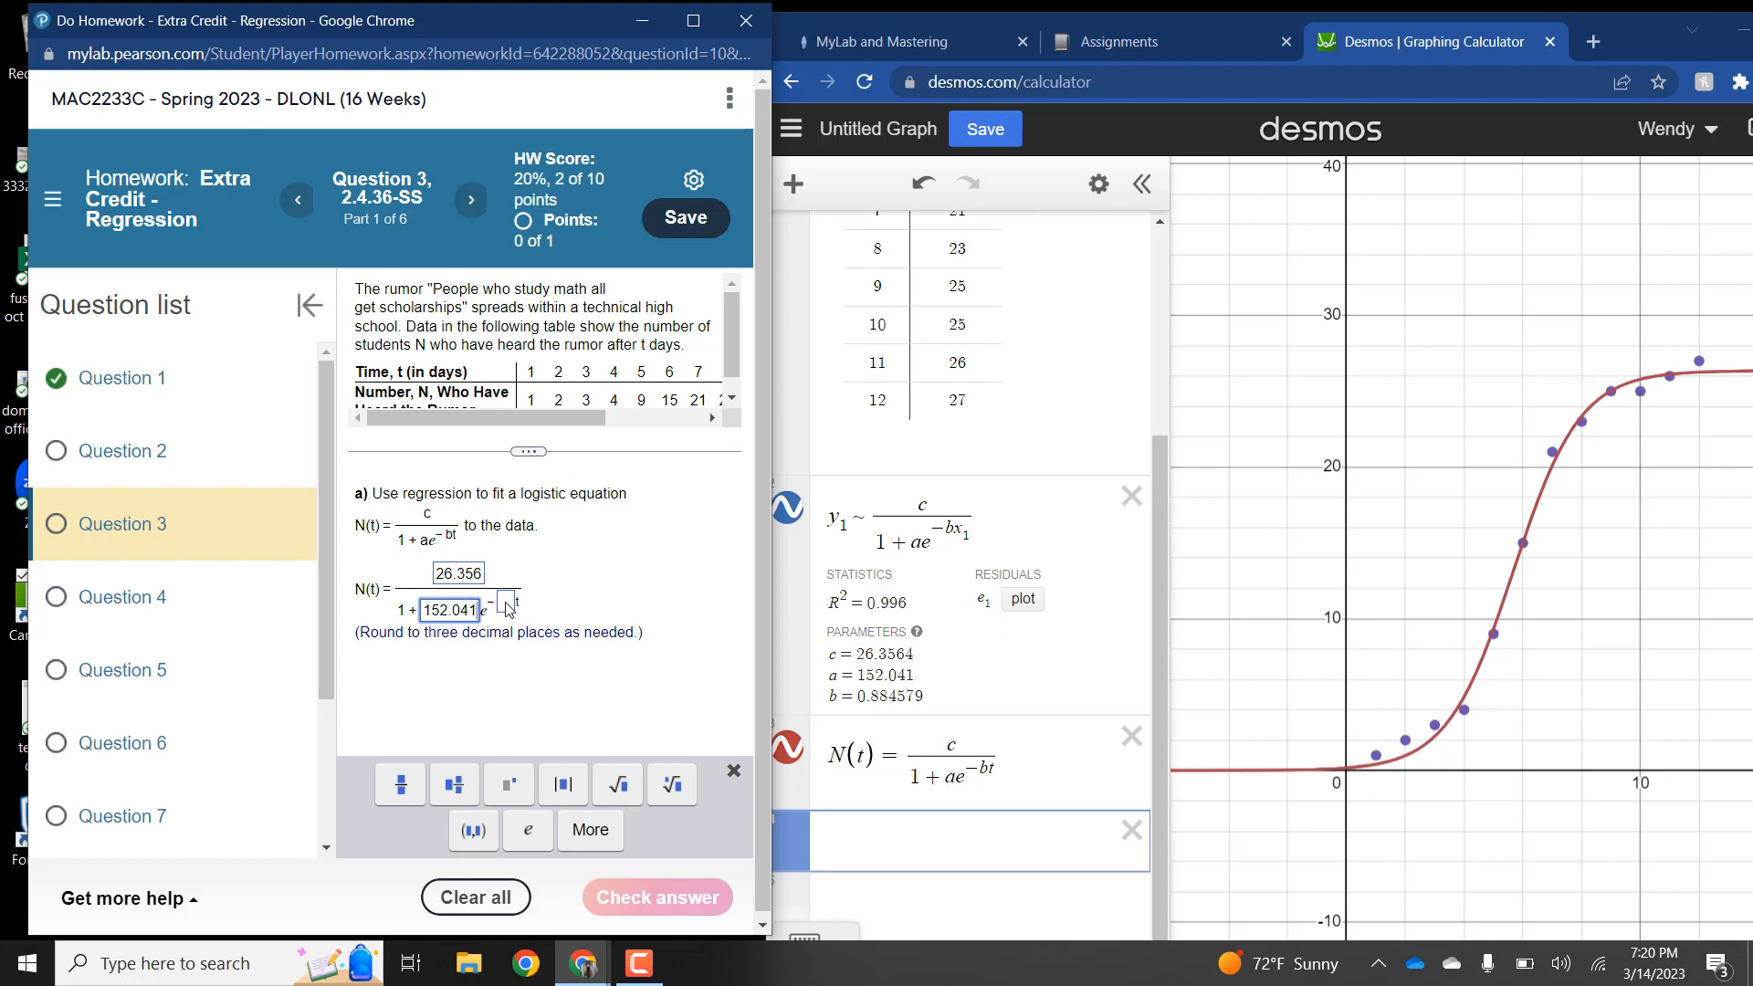
pyautogui.click(505, 604)
pyautogui.write('0.88')
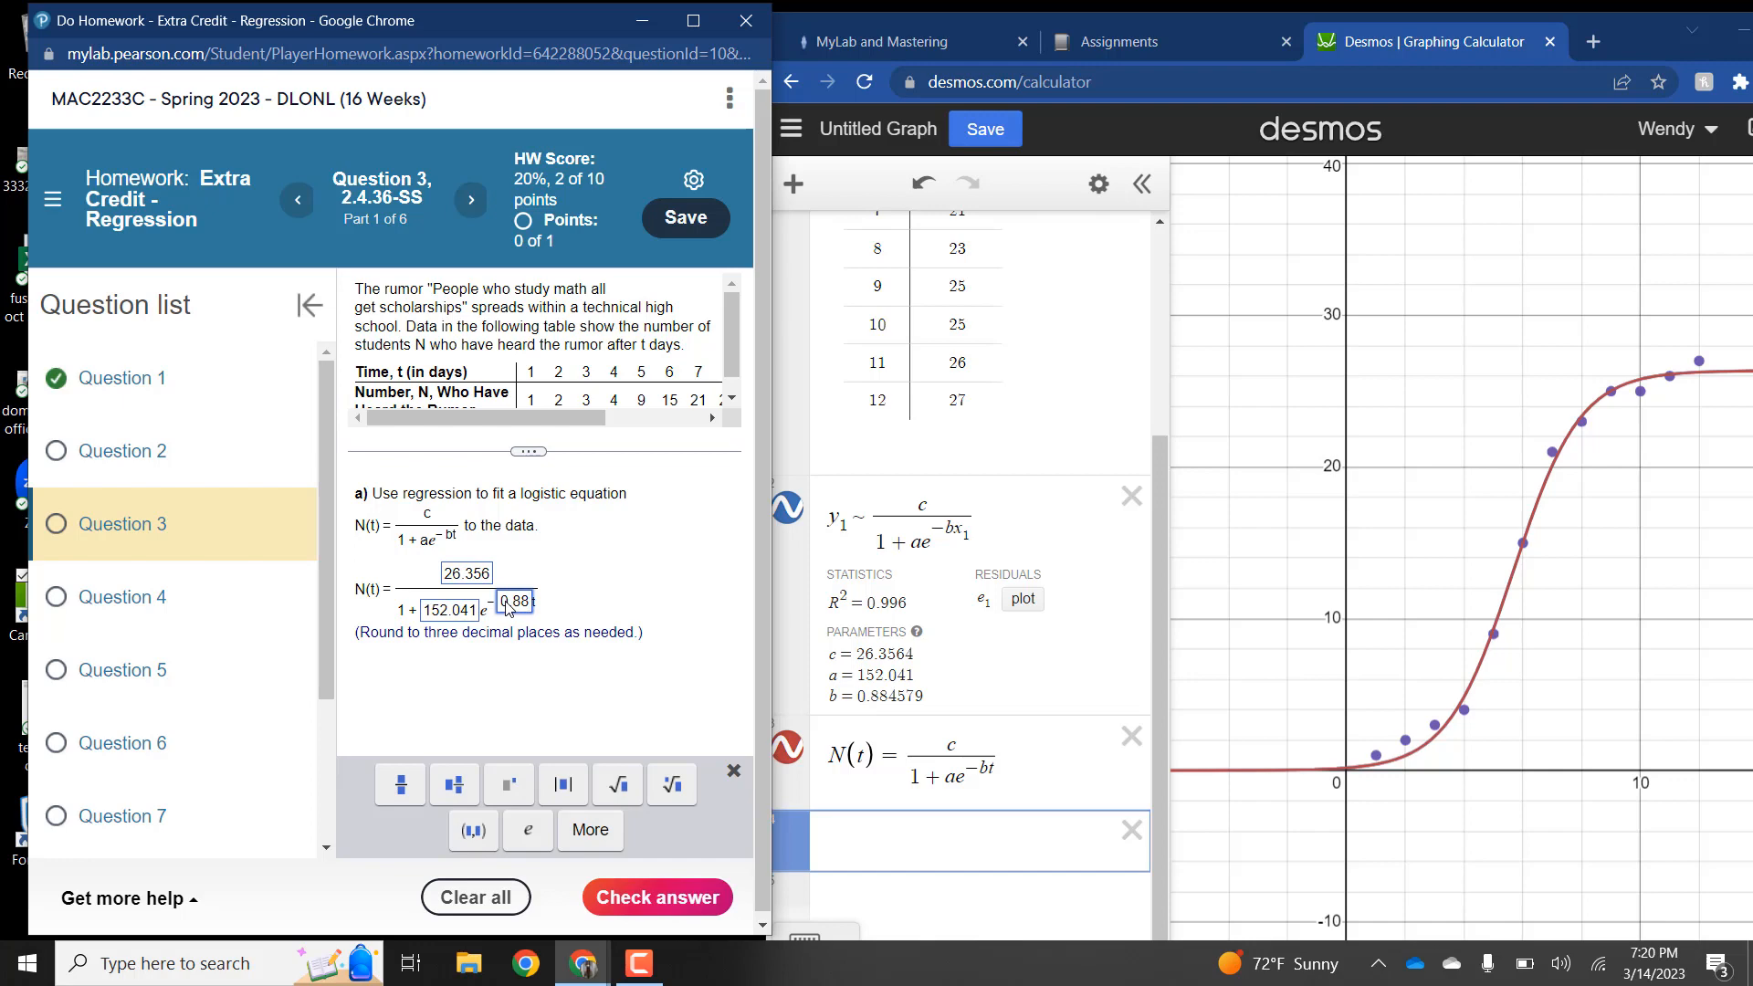
pyautogui.write('5')
pyautogui.click(652, 899)
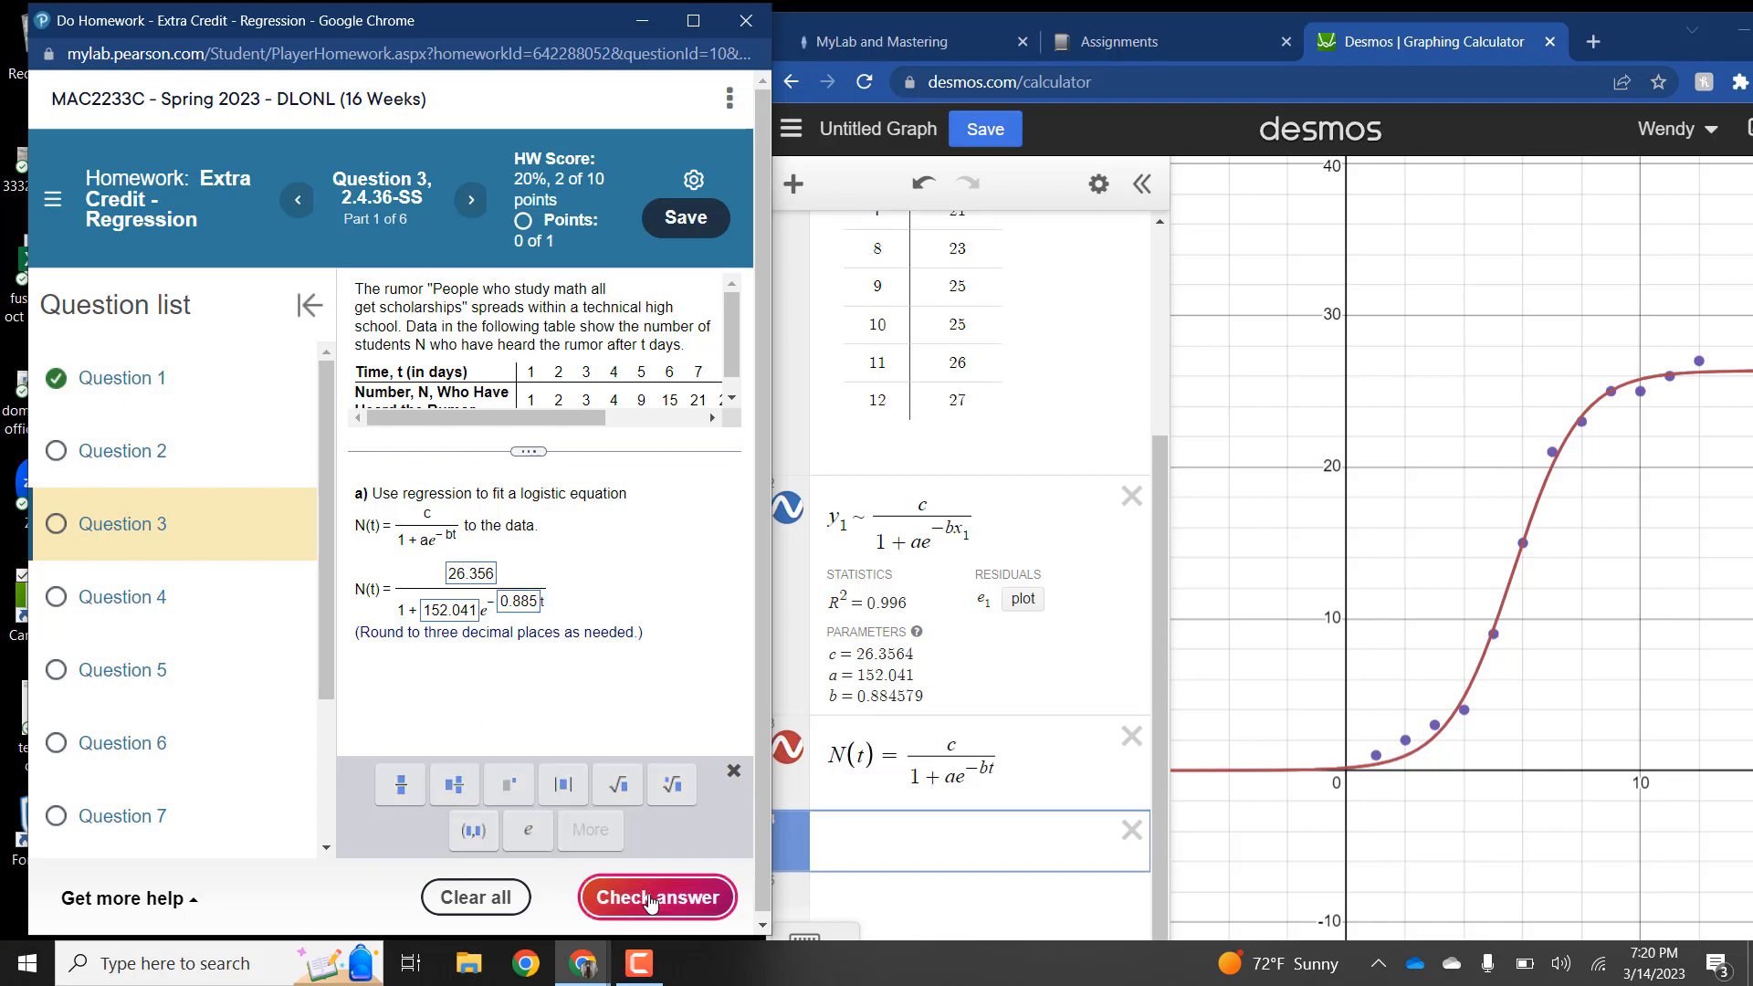
pyautogui.click(391, 584)
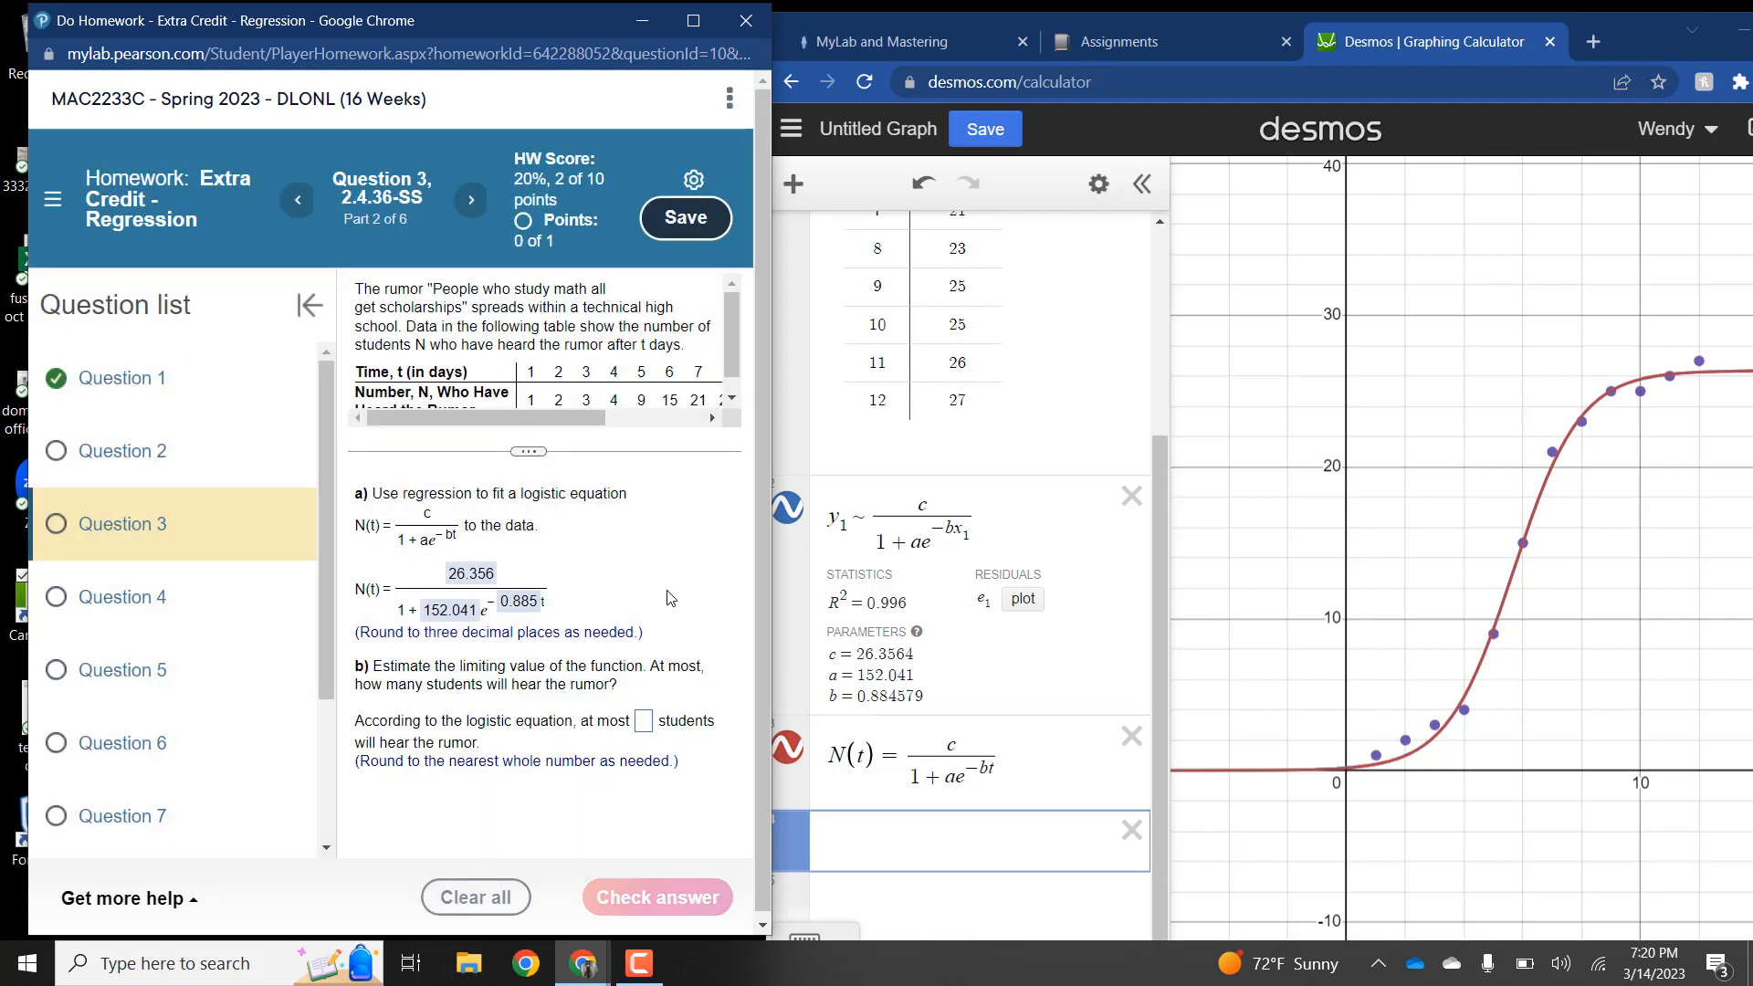
# Step: Answer part b with a limiting value of 26 students and check it
pyautogui.click(644, 722)
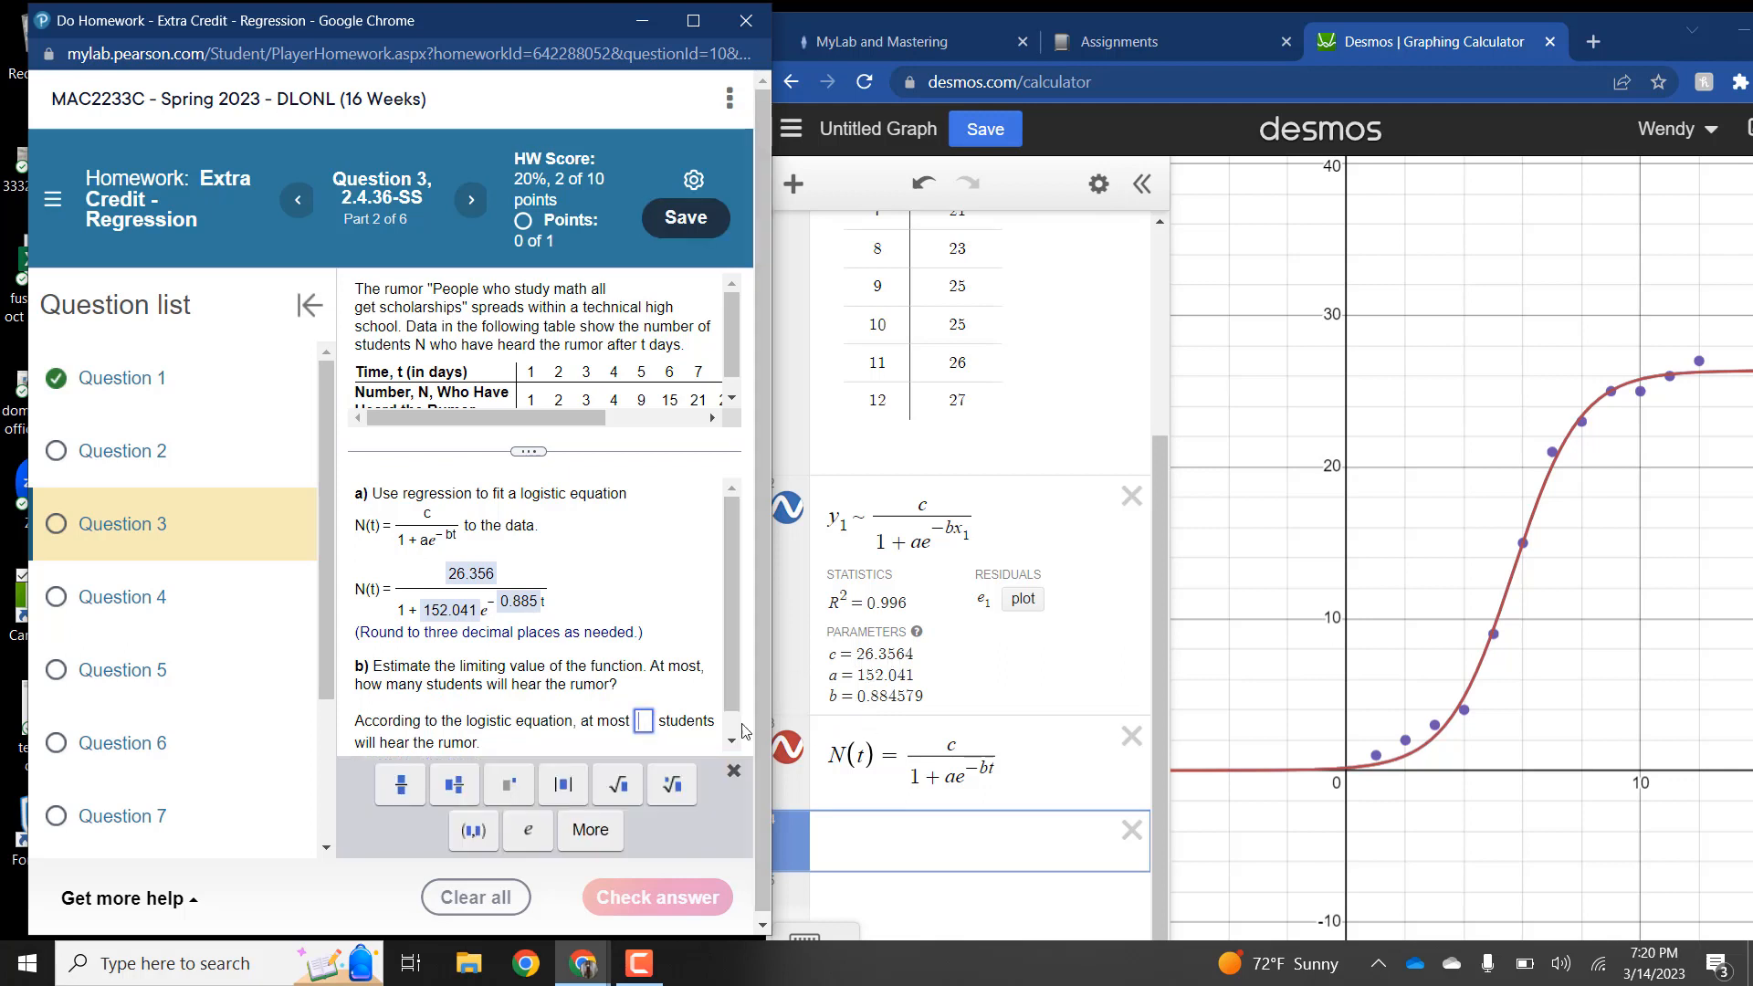
pyautogui.write('2')
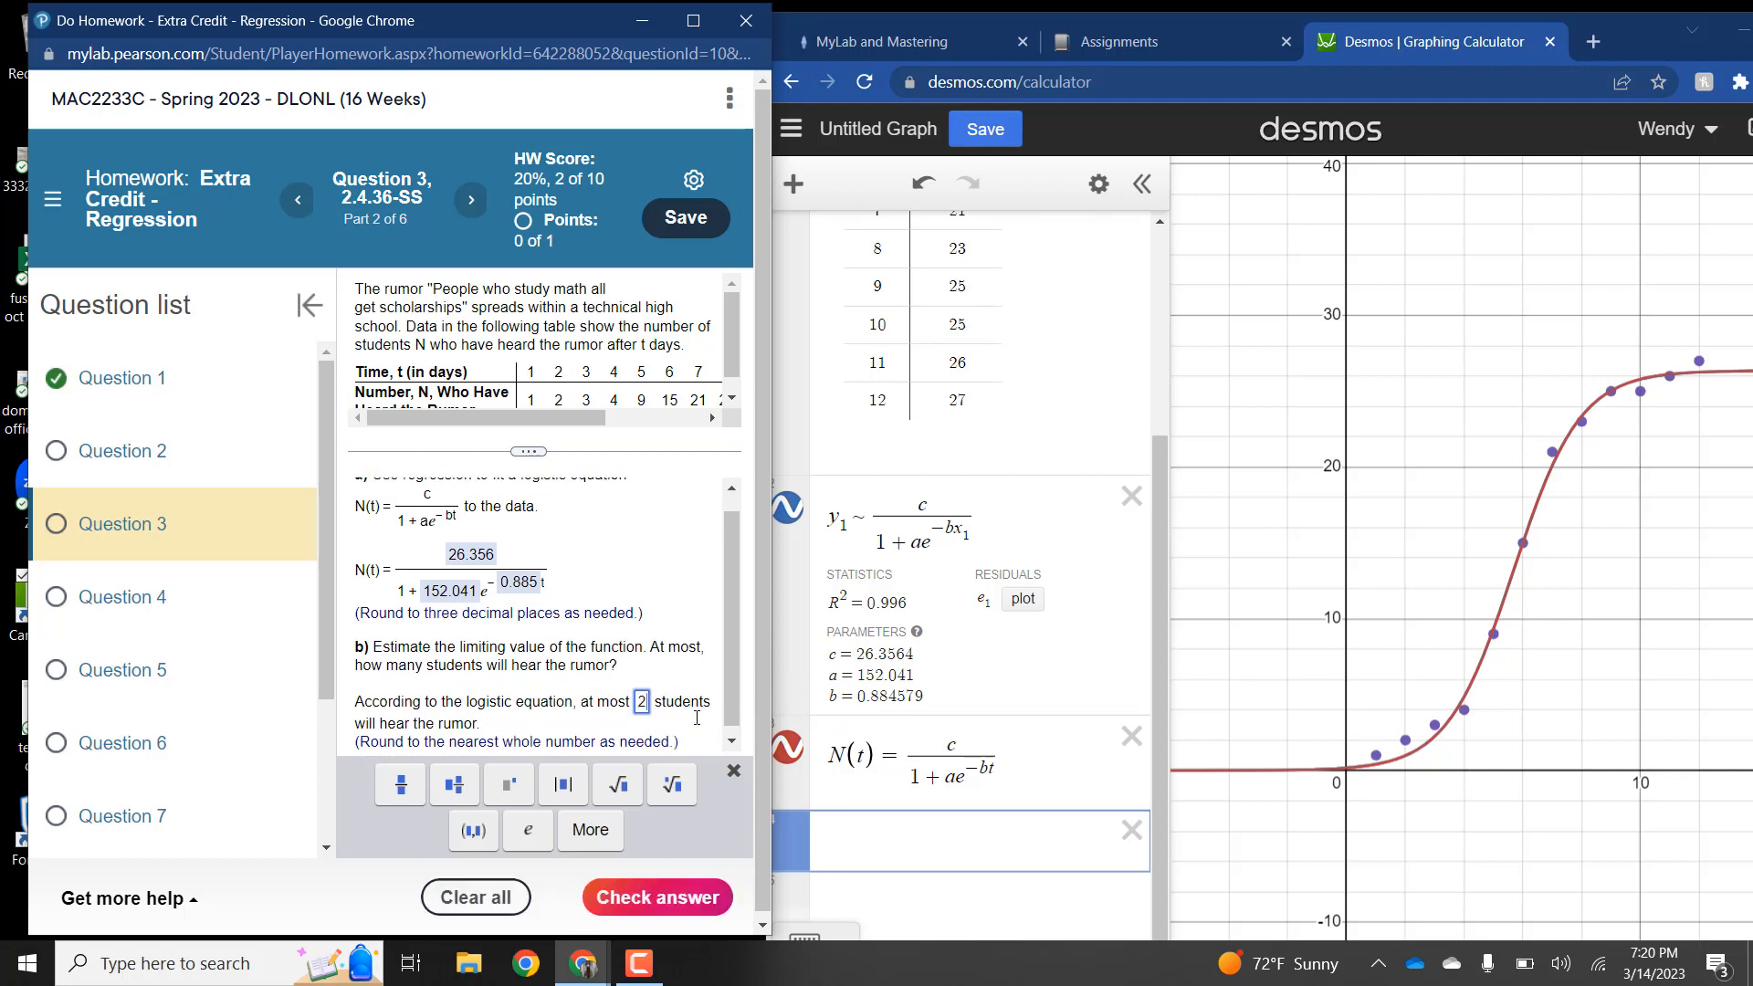
pyautogui.write('6')
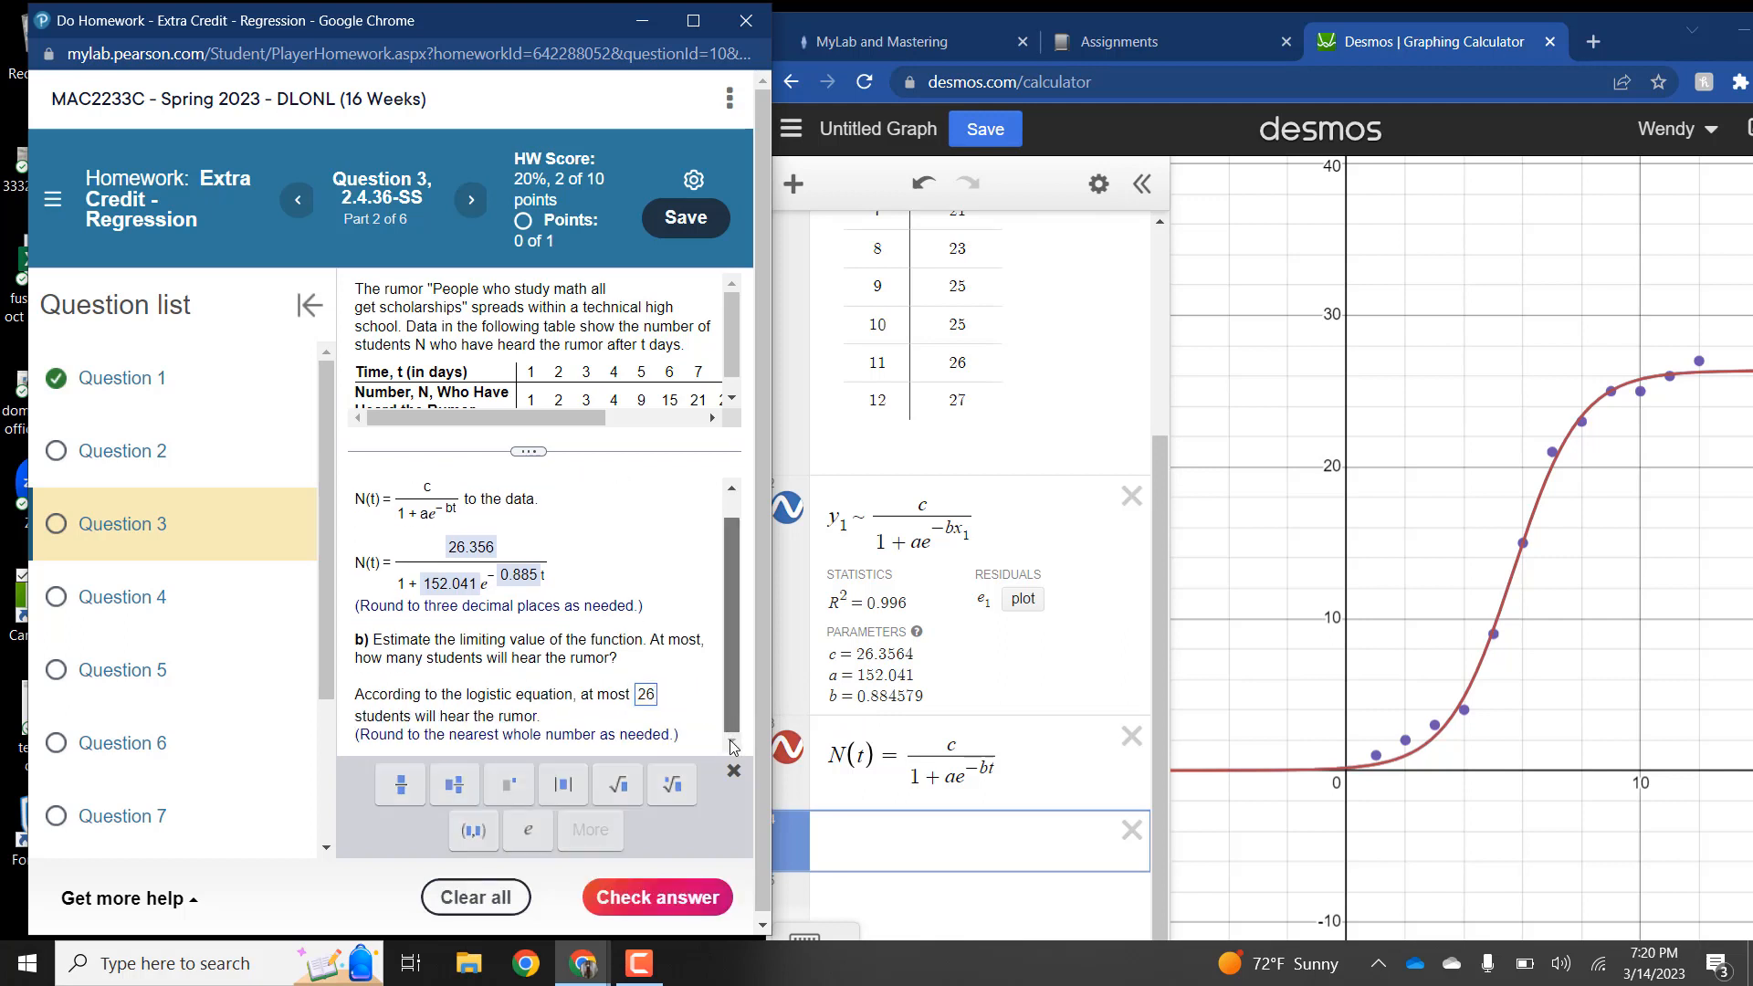
pyautogui.click(686, 896)
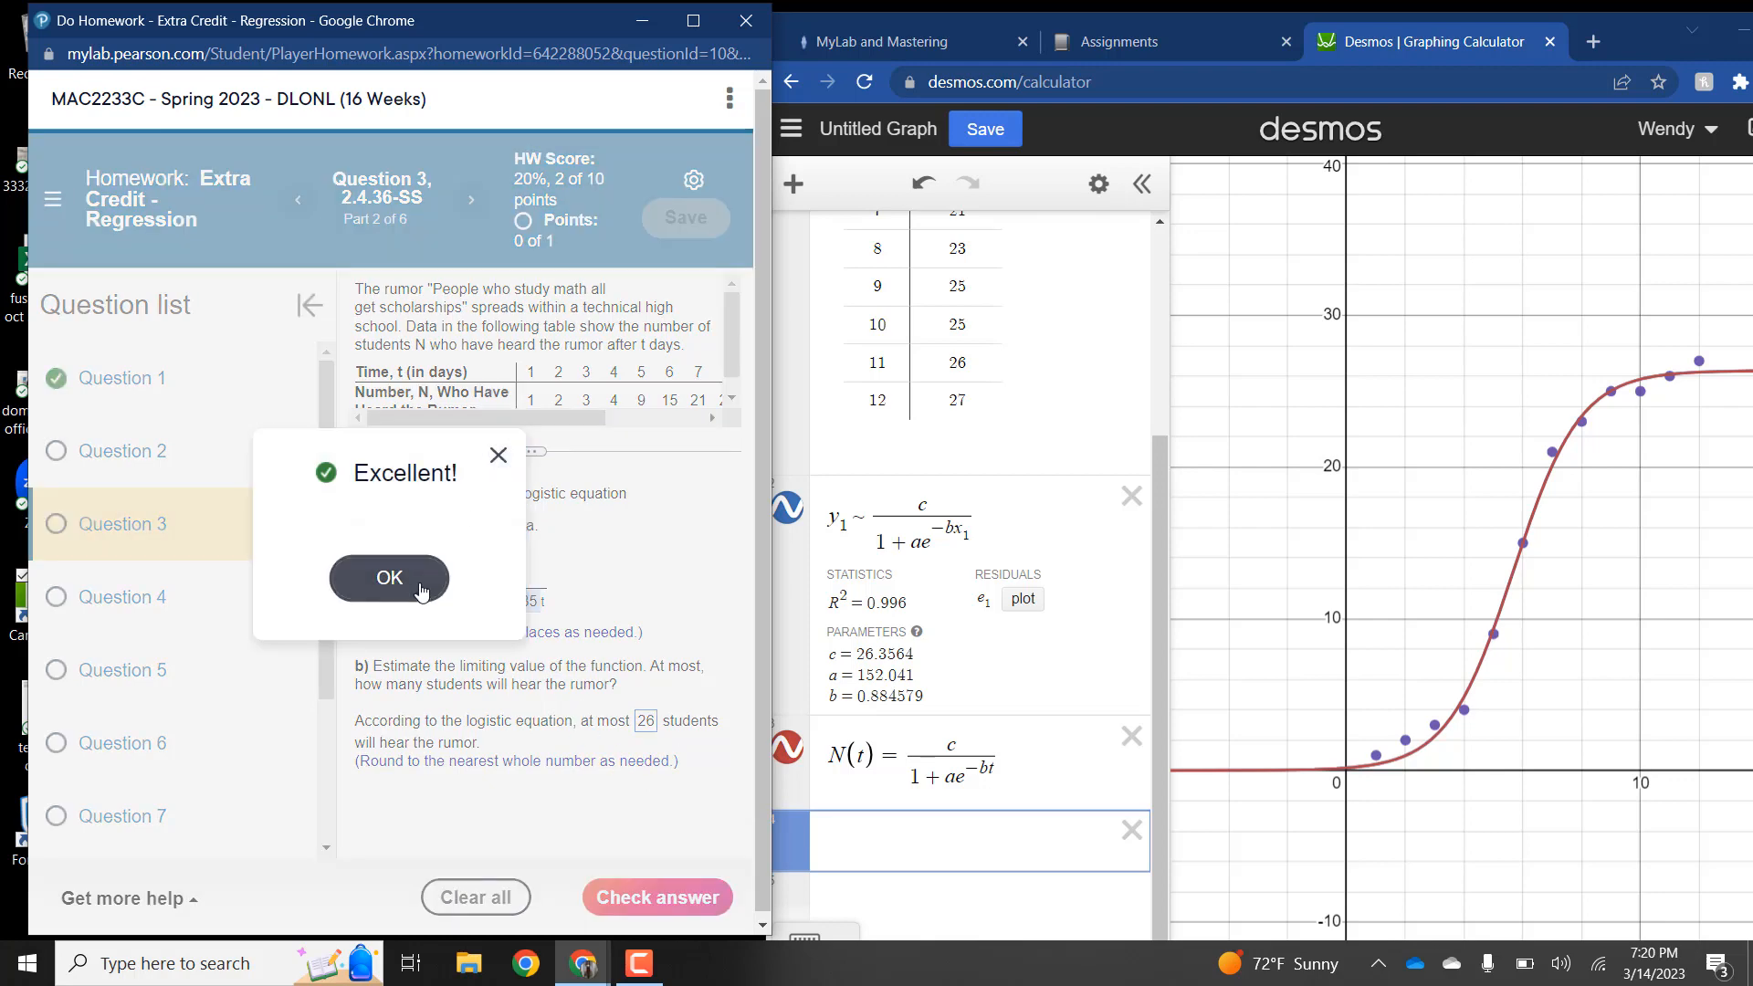
pyautogui.click(387, 576)
# Step: Review part c's graph choices A to D and their viewing window against the function from part a
pyautogui.scroll(-3, 733, 650)
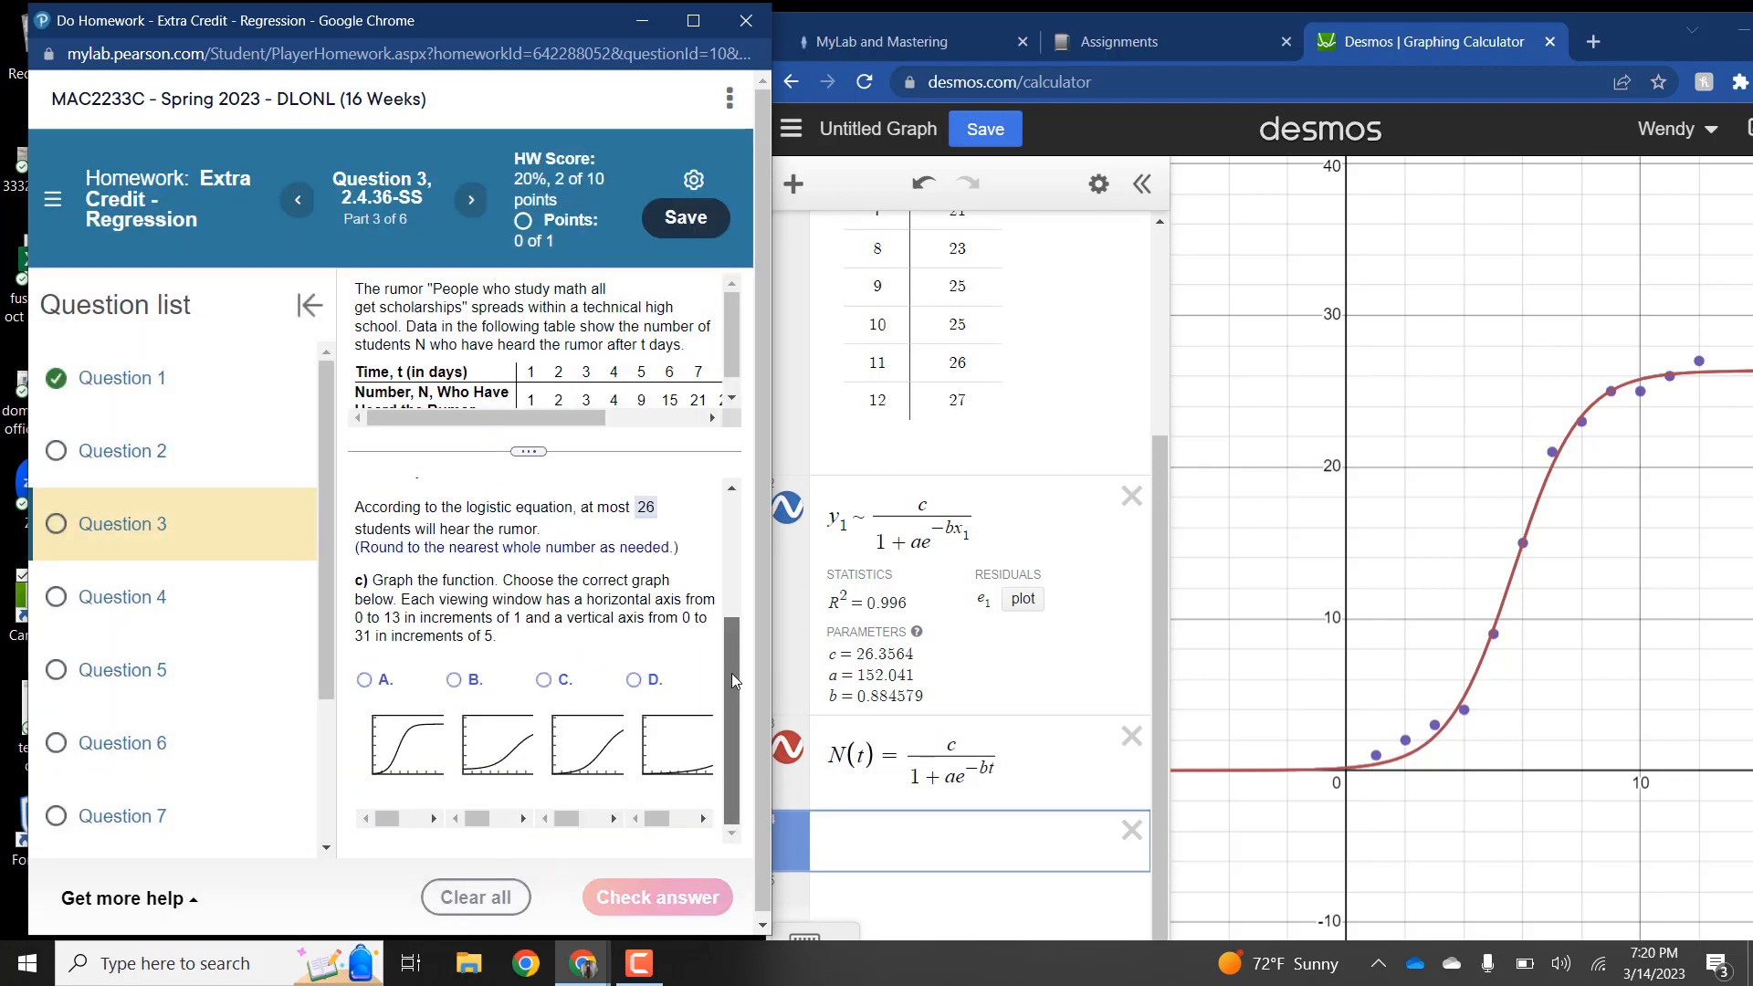
pyautogui.scroll(3, 732, 572)
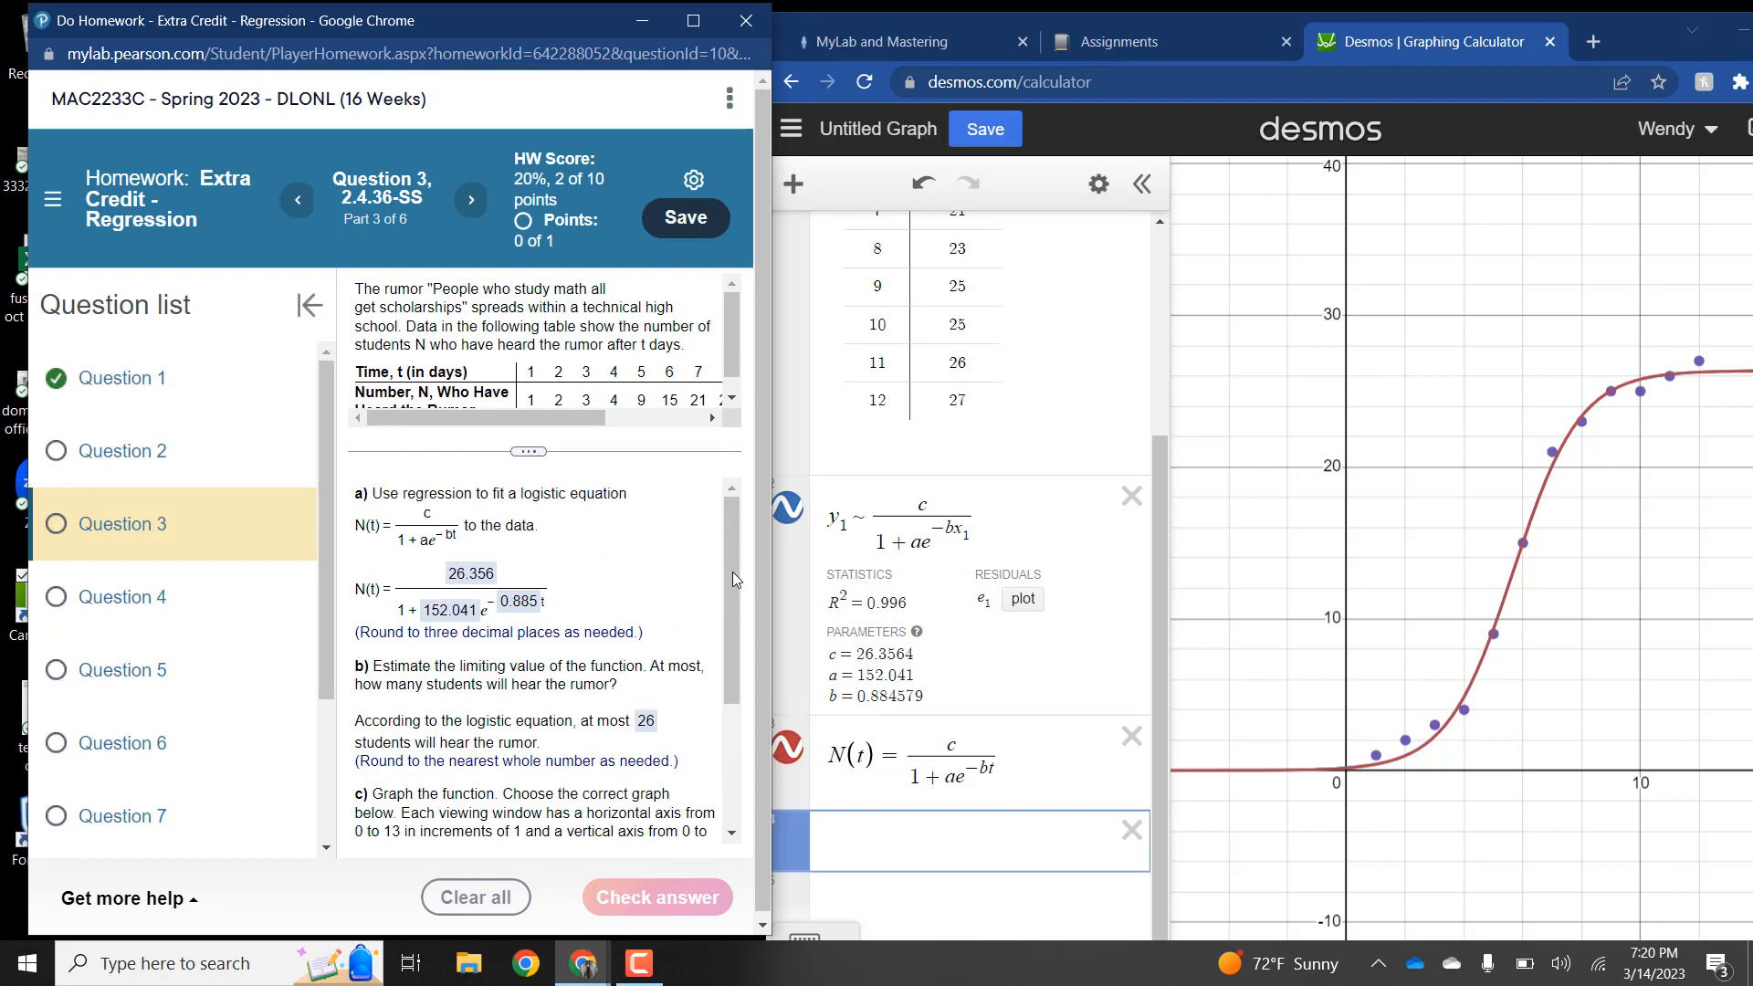
pyautogui.scroll(-2, 736, 543)
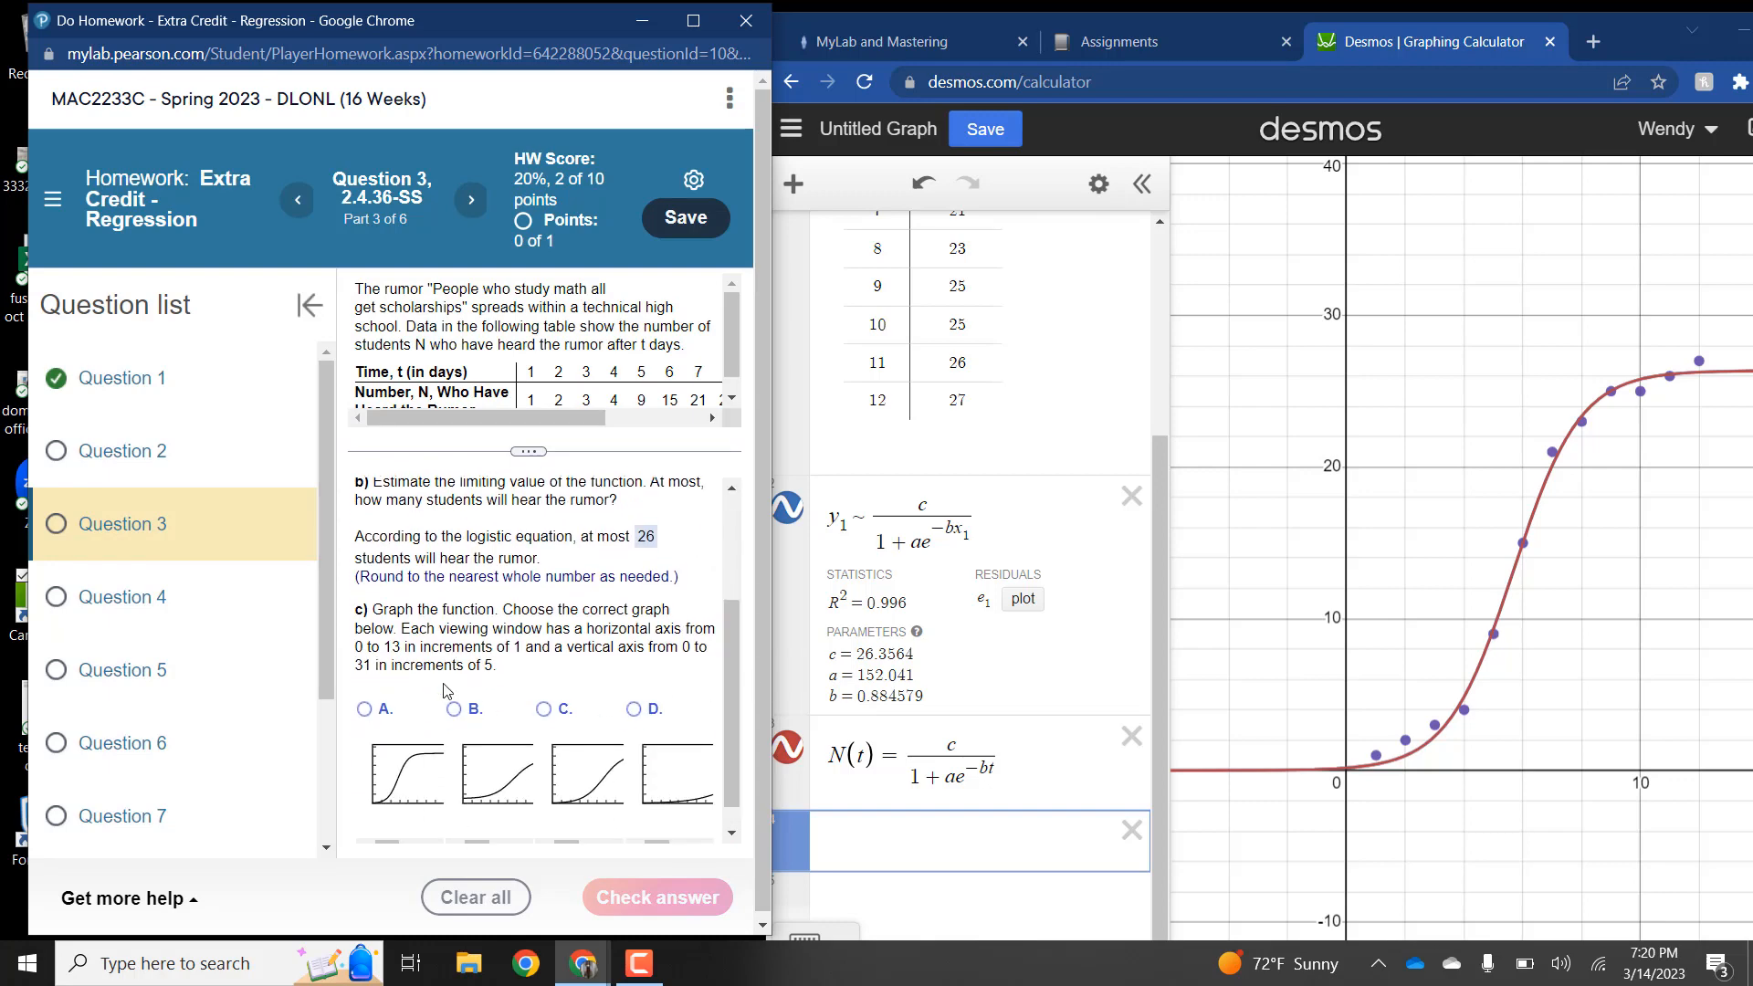